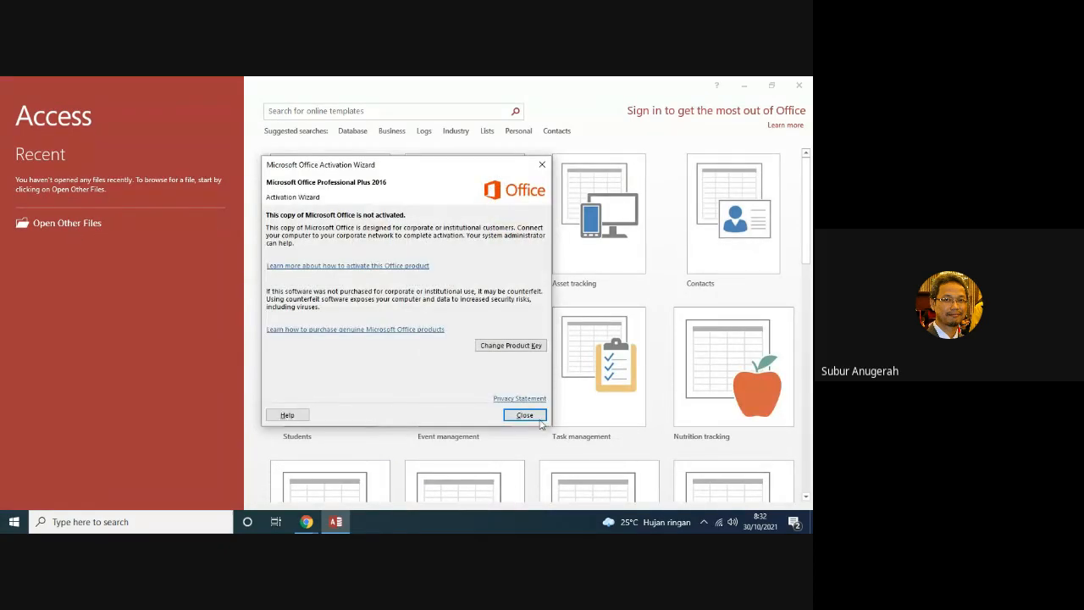
Dismiss the Office activation wizard and browse the Documents folder on this PC for a database file to open
click(530, 415)
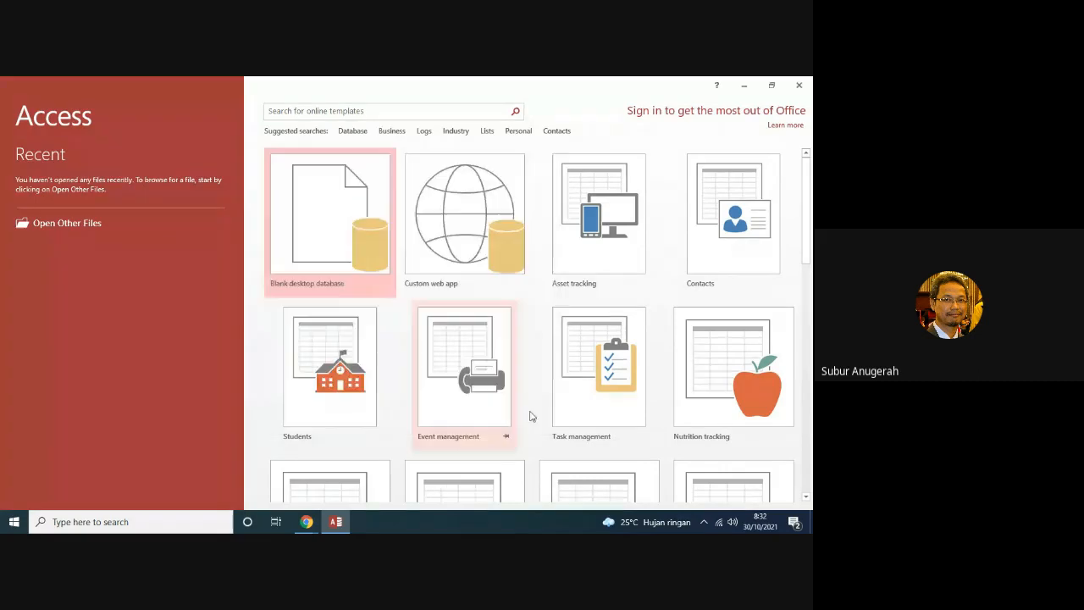
click(91, 223)
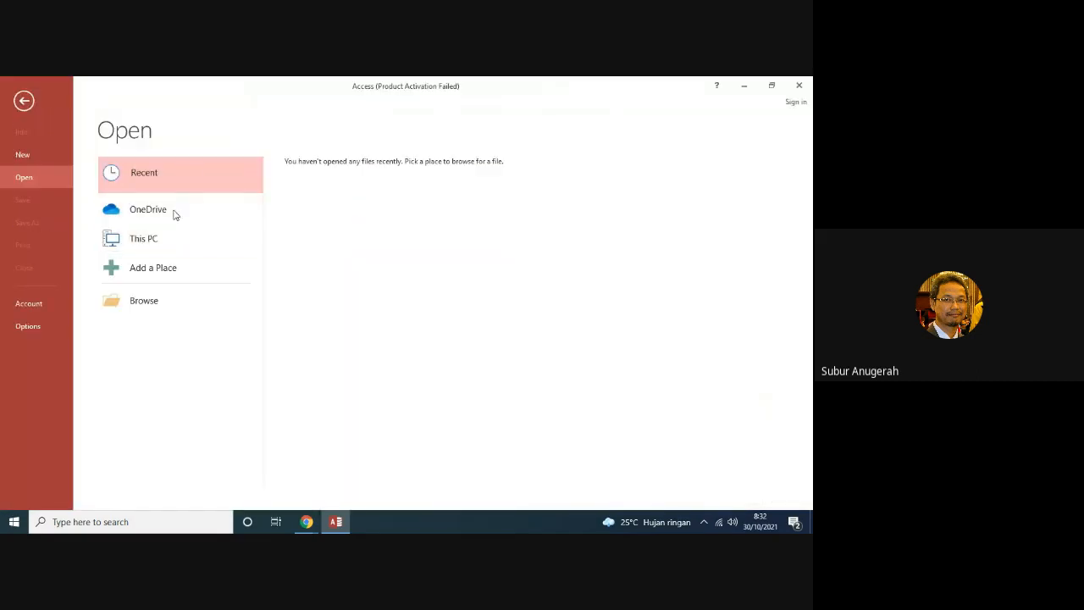
click(165, 243)
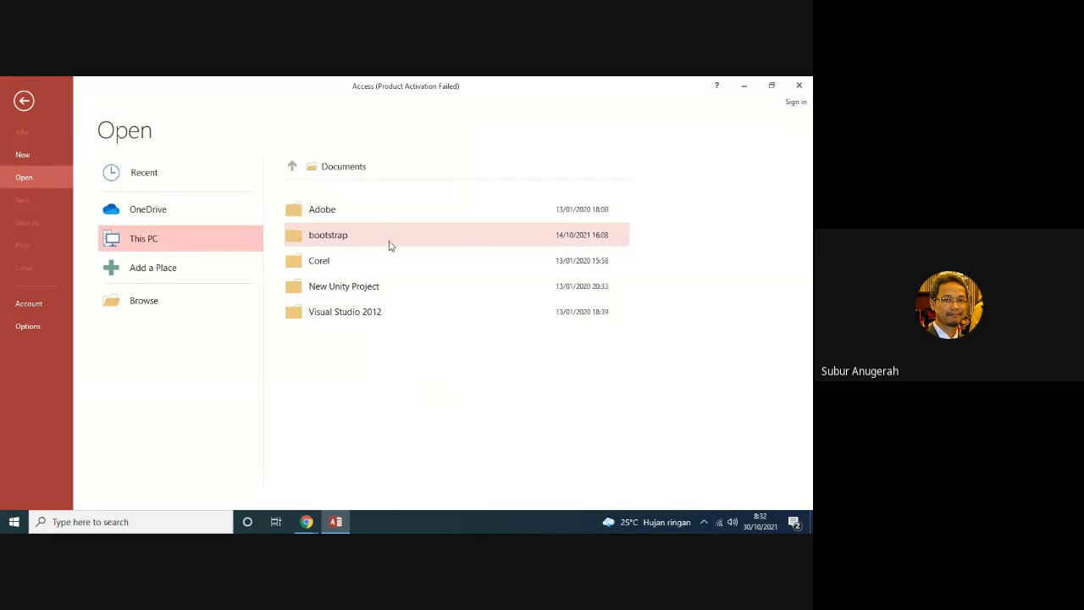
click(358, 166)
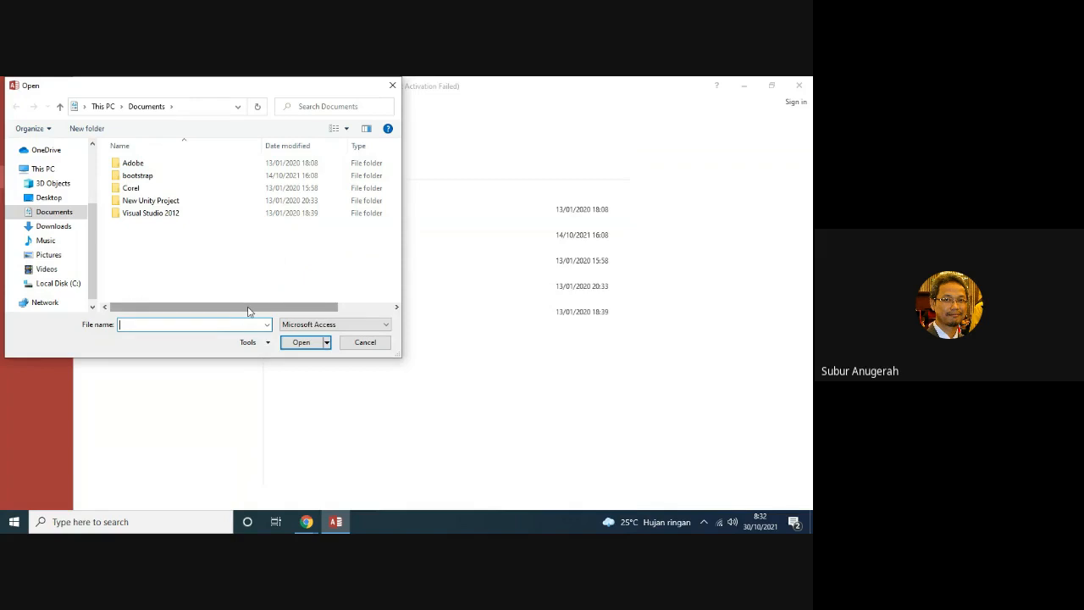
Look through the folders on Local Disk (C:) and in Documents for an Access database
click(74, 284)
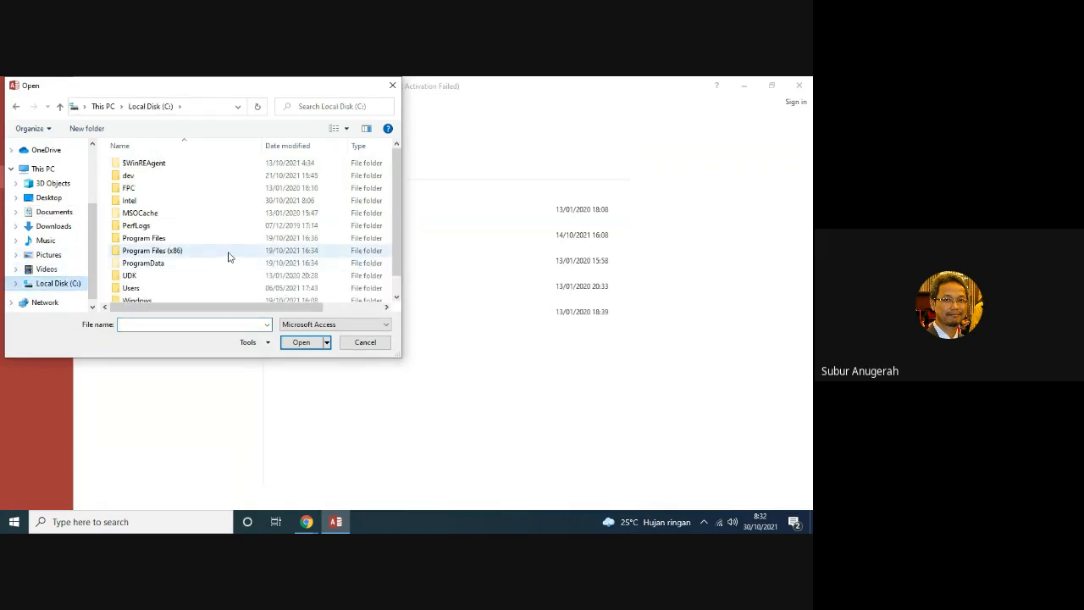
scroll(229, 254, down, 1)
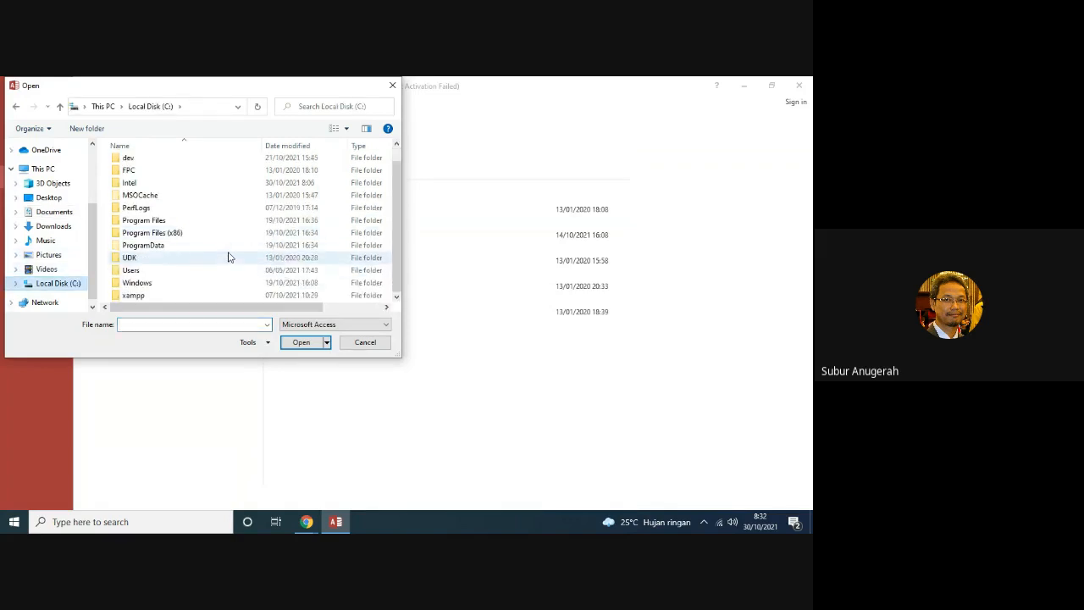
click(17, 286)
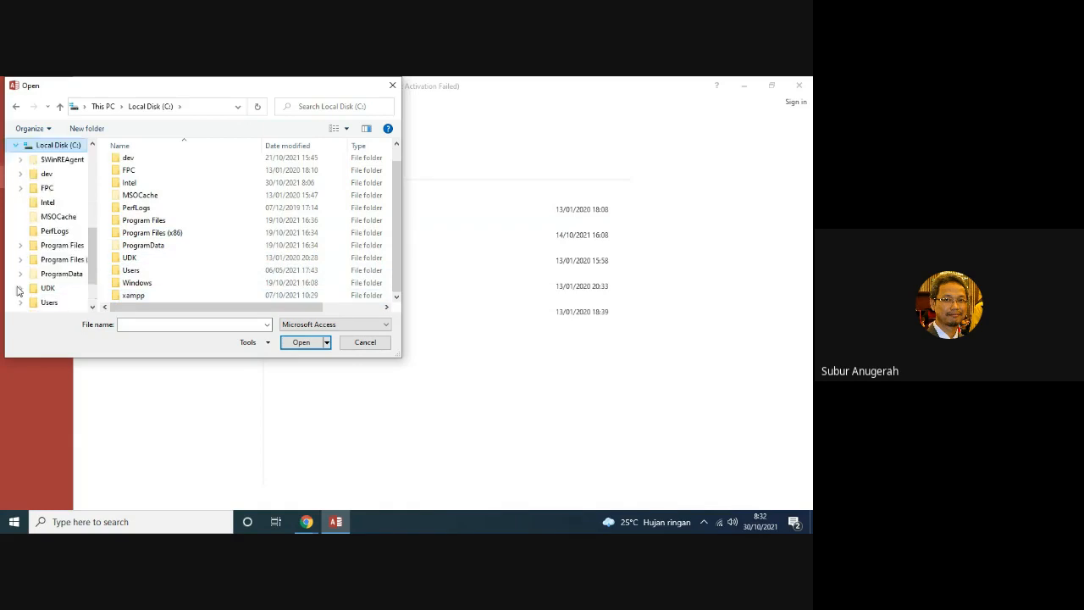
click(15, 145)
scroll(88, 190, up, 4)
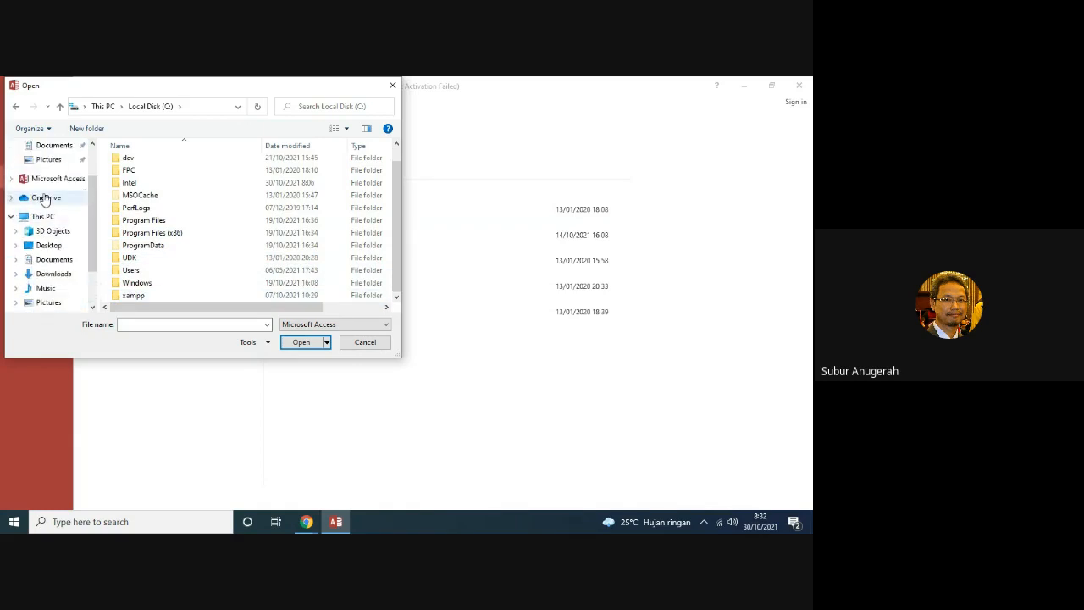
click(53, 161)
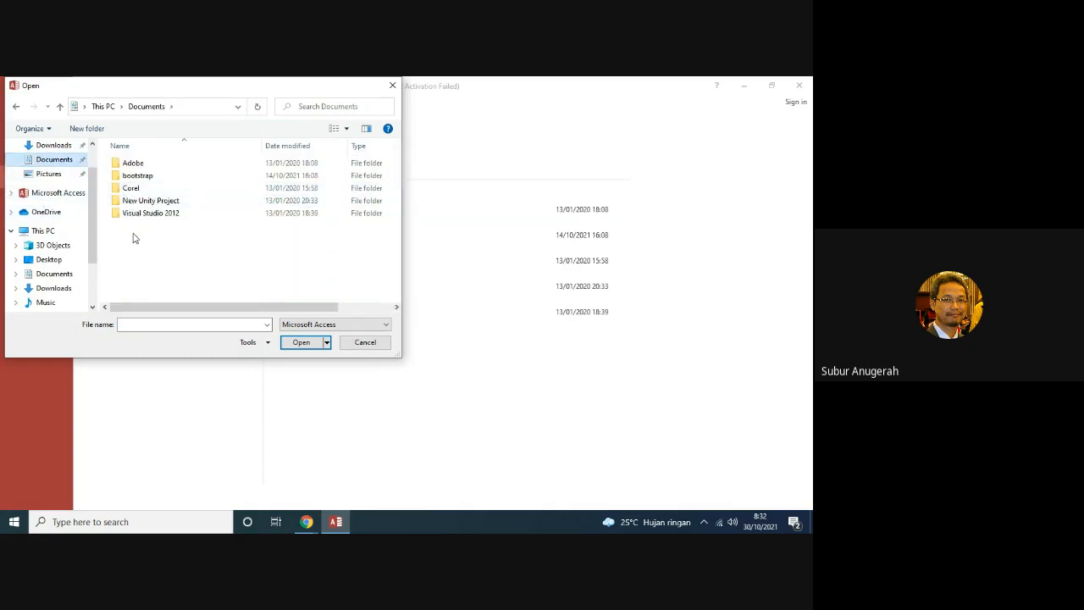
Show All Files and search Documents, Microsoft Access and Local Disk (C:) for the database, then cancel the file selection
click(347, 327)
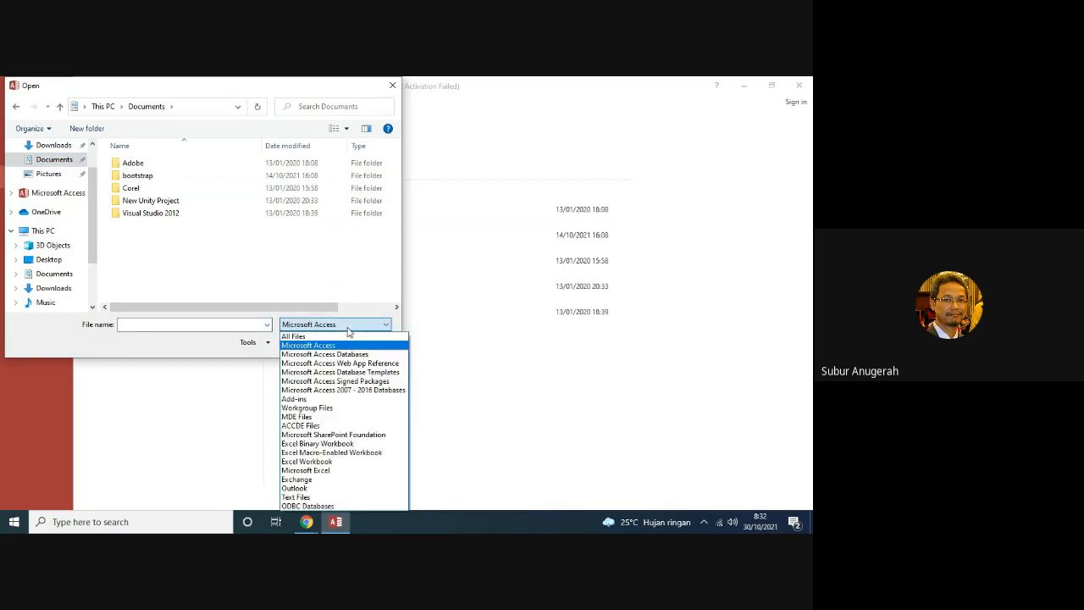
click(347, 336)
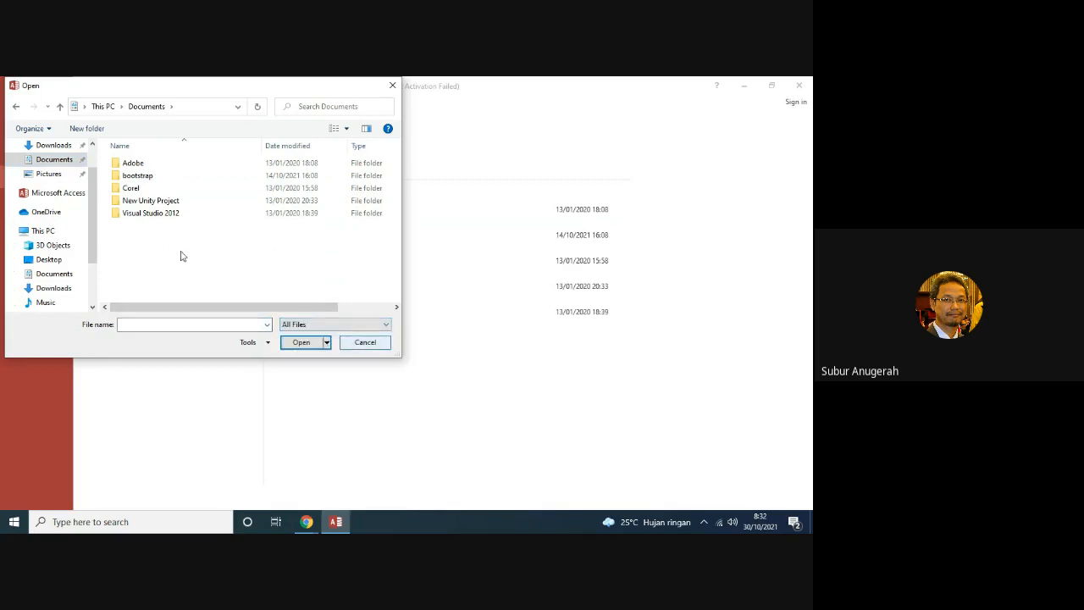
click(67, 193)
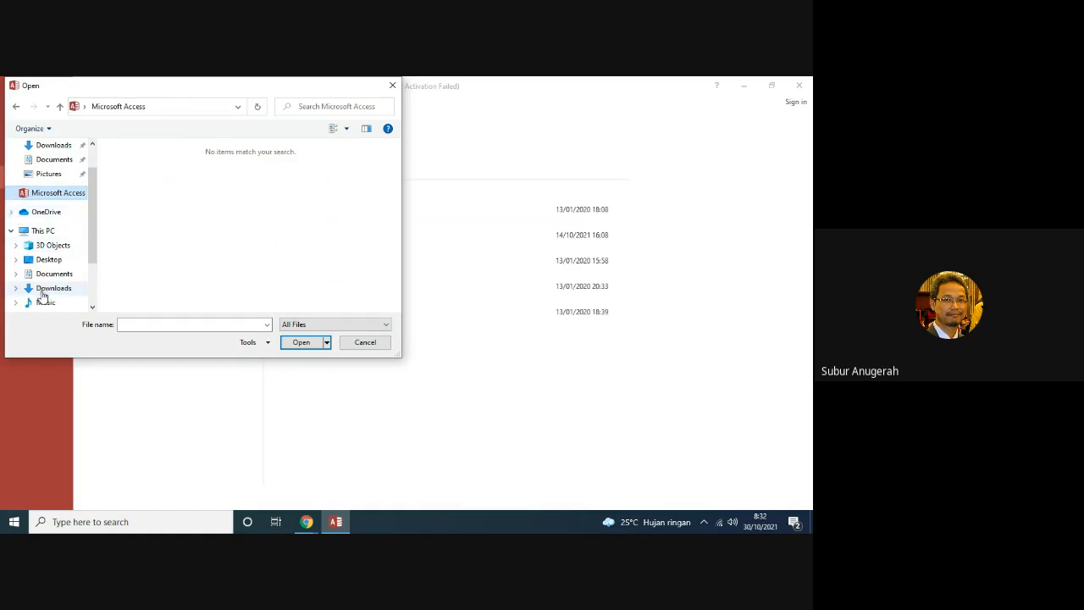
click(44, 231)
scroll(67, 288, down, 2)
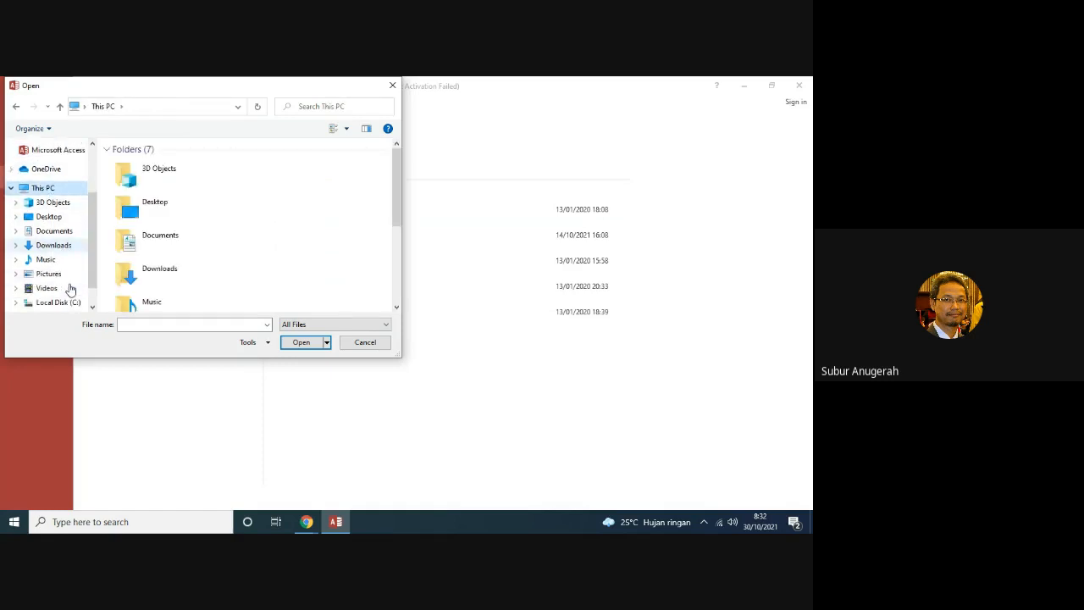
click(57, 264)
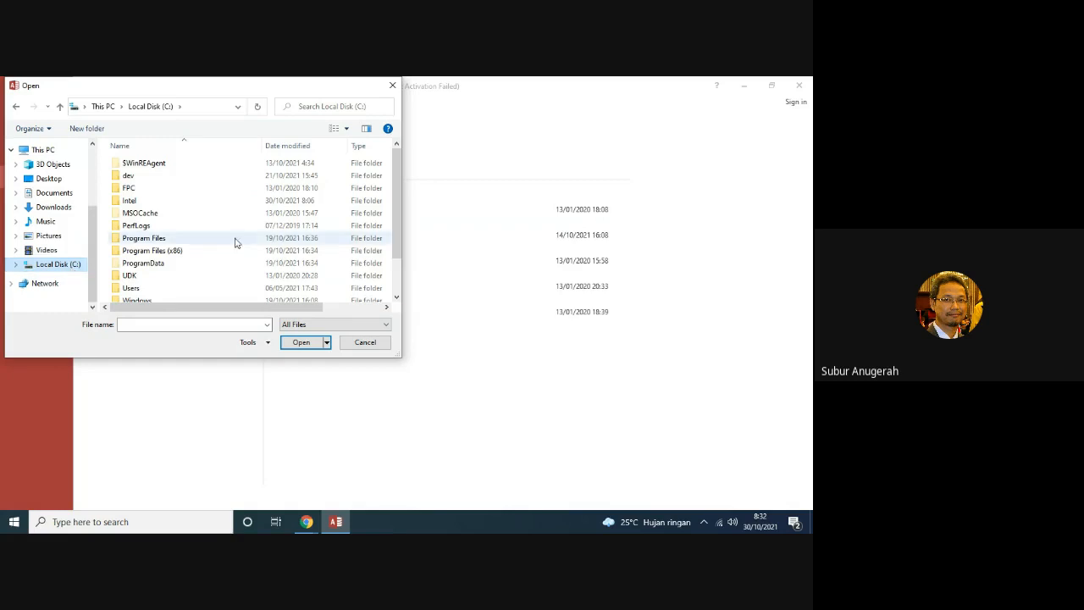
scroll(238, 239, down, 1)
click(15, 264)
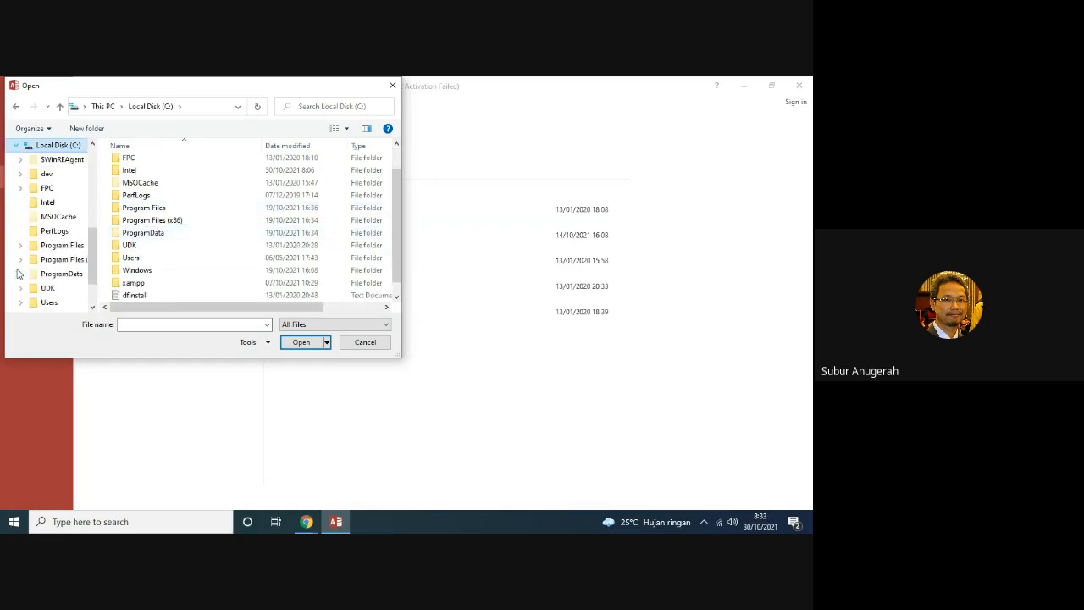
scroll(49, 261, down, 1)
scroll(50, 259, down, 1)
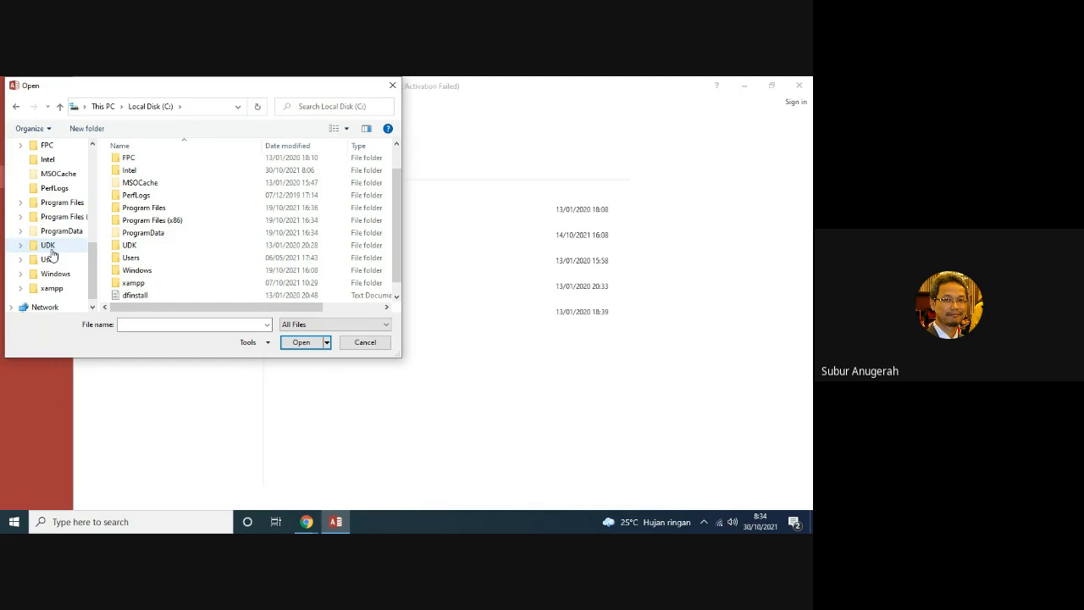
click(370, 344)
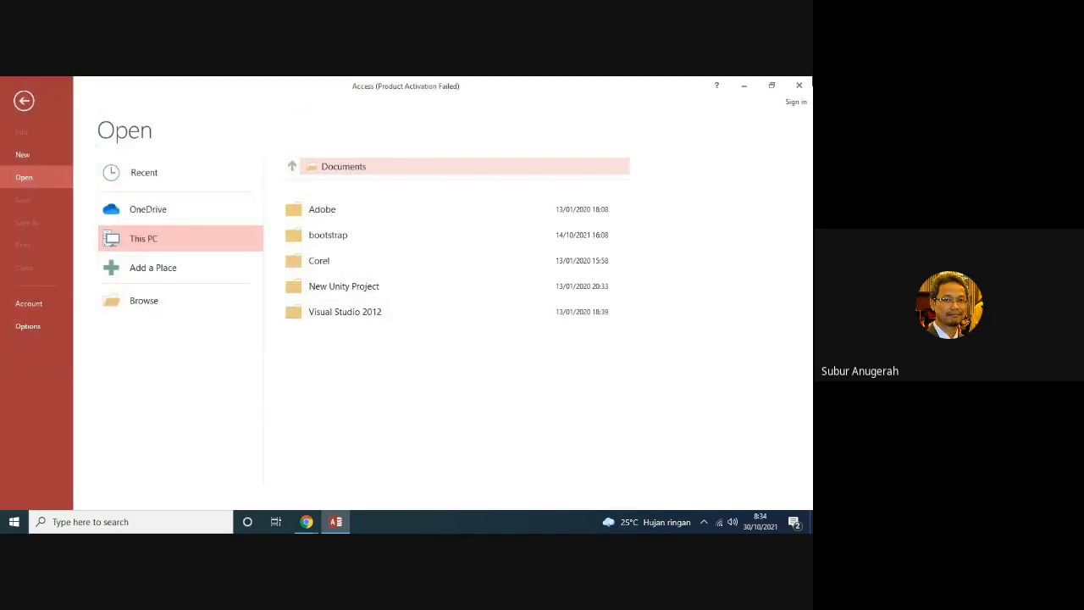
Close Access and stop the current screen presentation in the Google Meet call
click(800, 85)
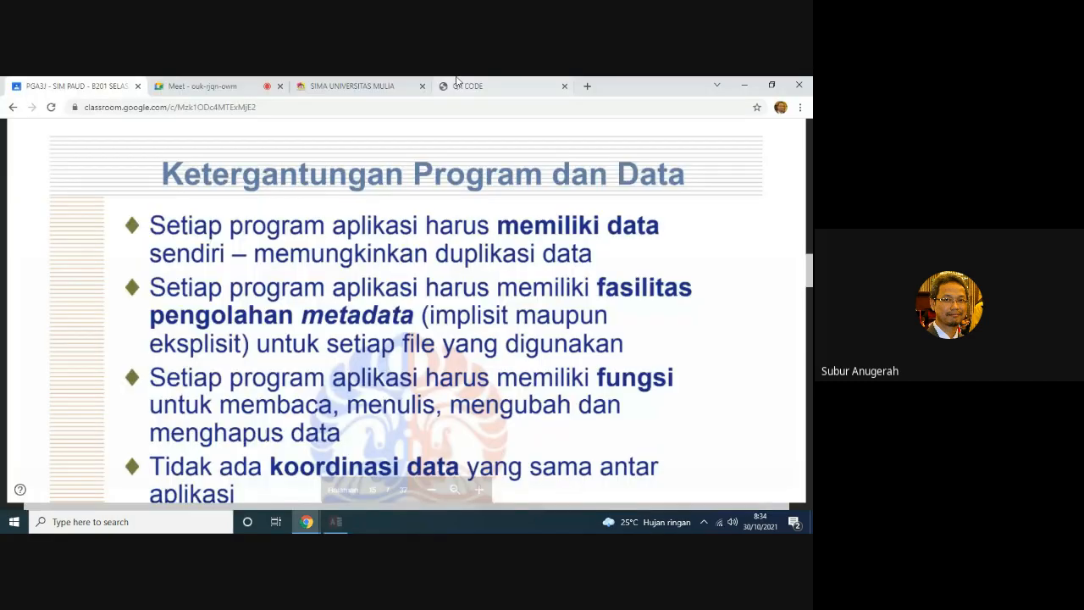
click(216, 87)
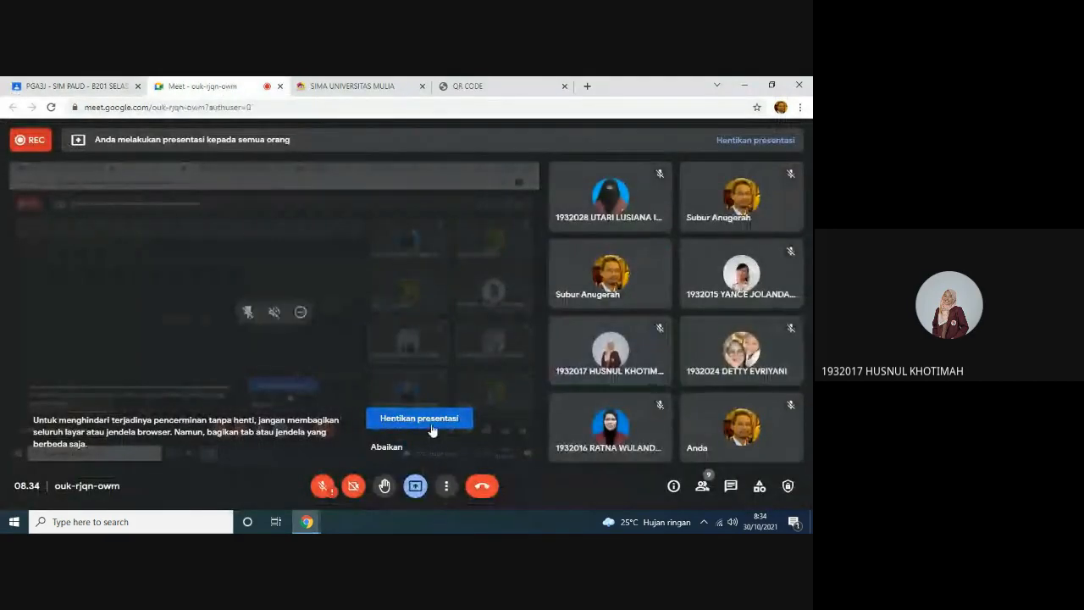
click(432, 424)
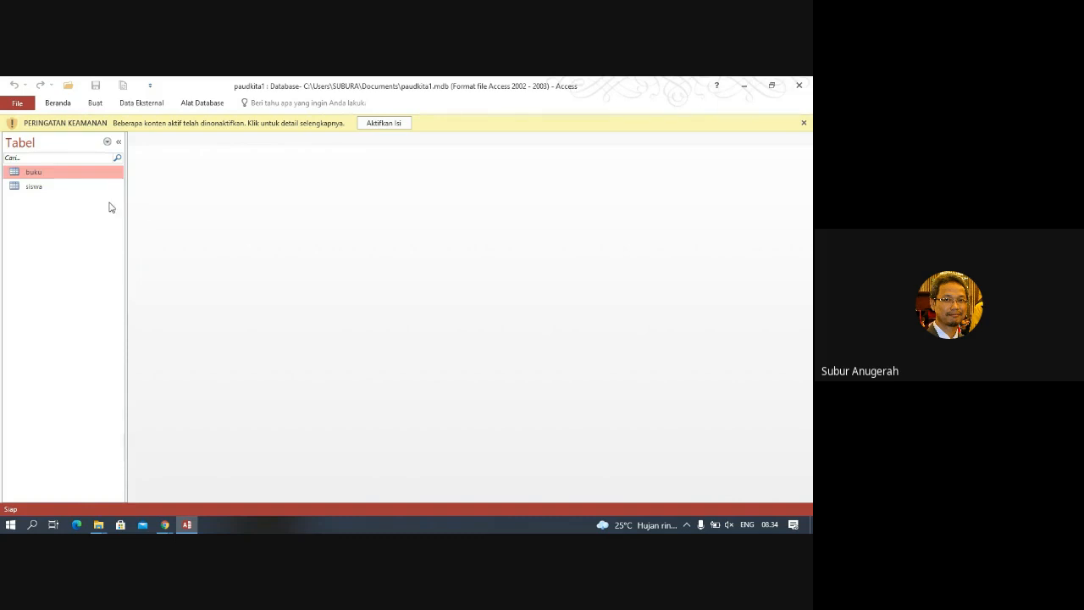
Enable the blocked active content in the paudkita1 database
click(370, 124)
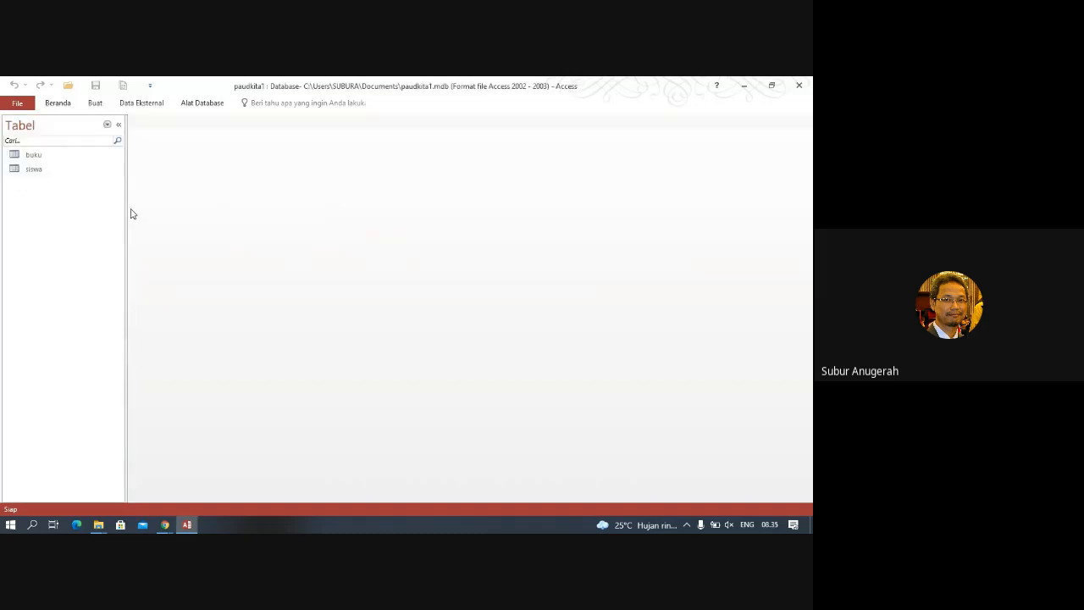
right_click(21, 208)
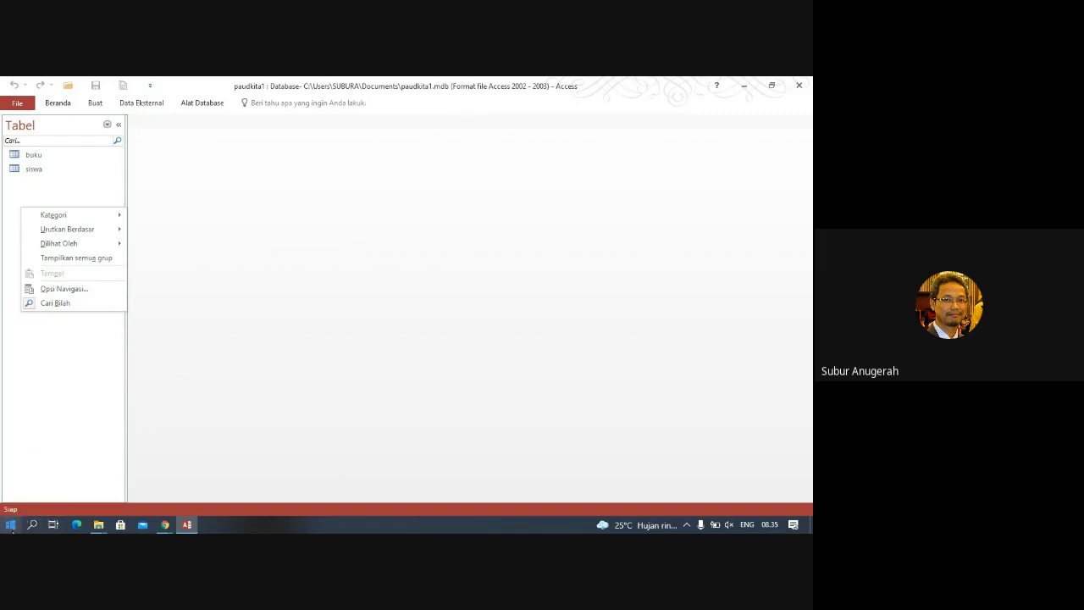
click(11, 525)
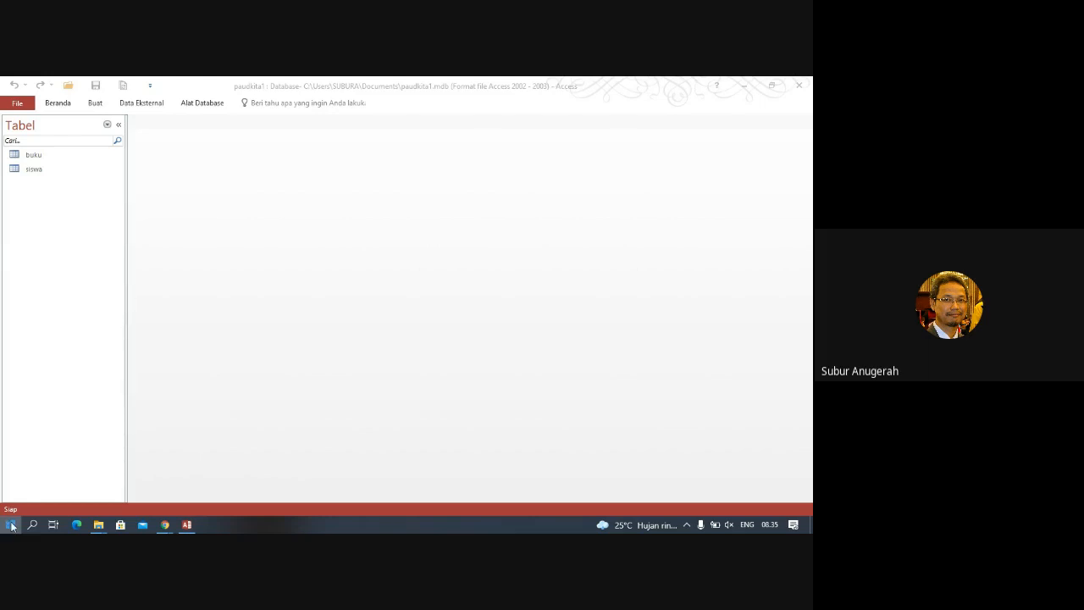
Switch to File Explorer and open the recent image sim-paud.png in Paint
click(11, 524)
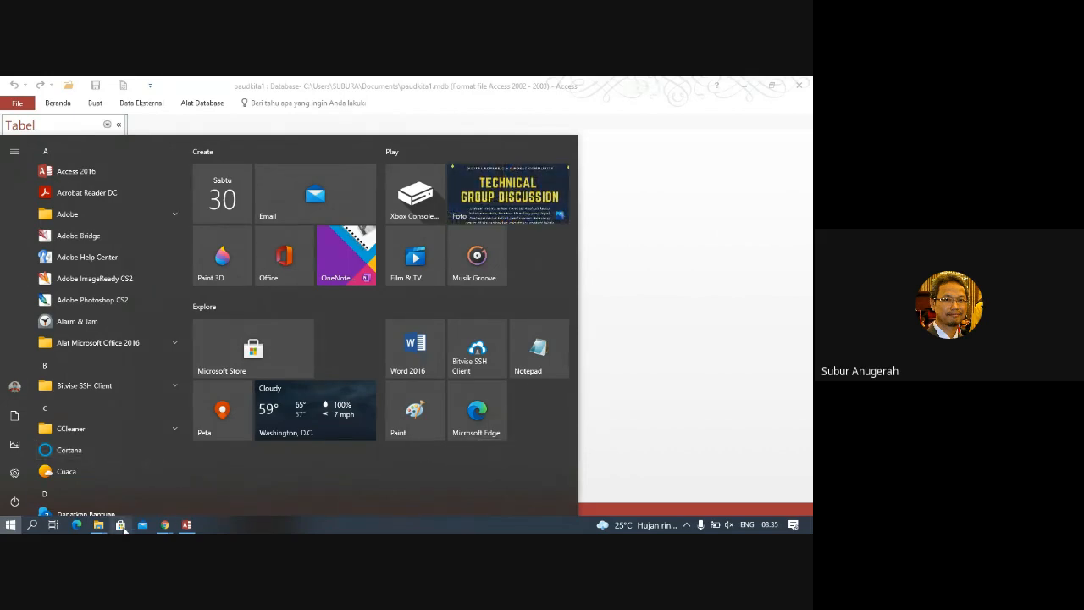
mouse_move(104, 529)
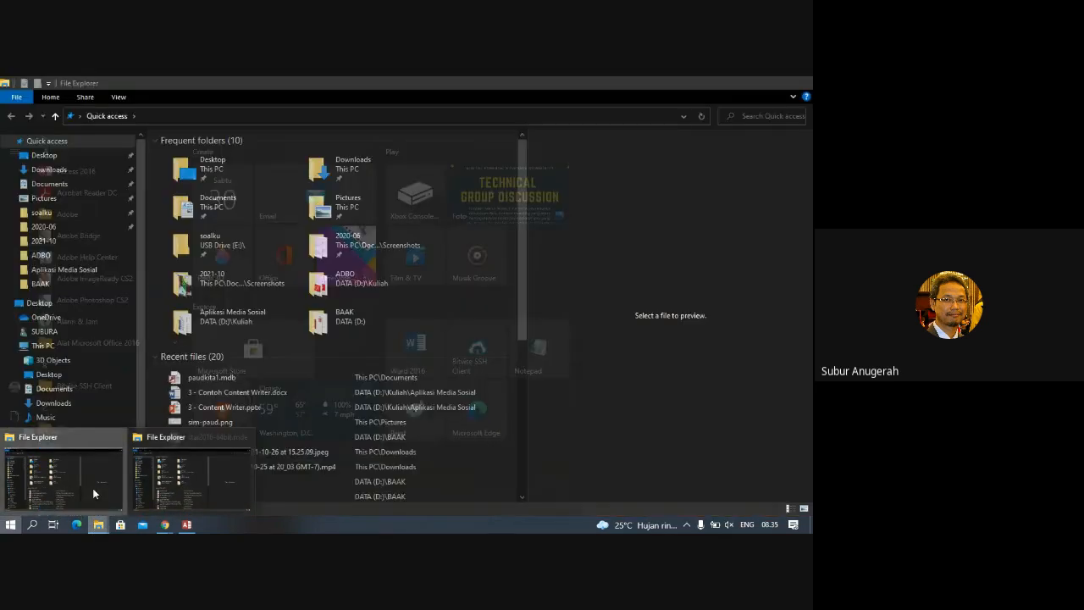
click(92, 488)
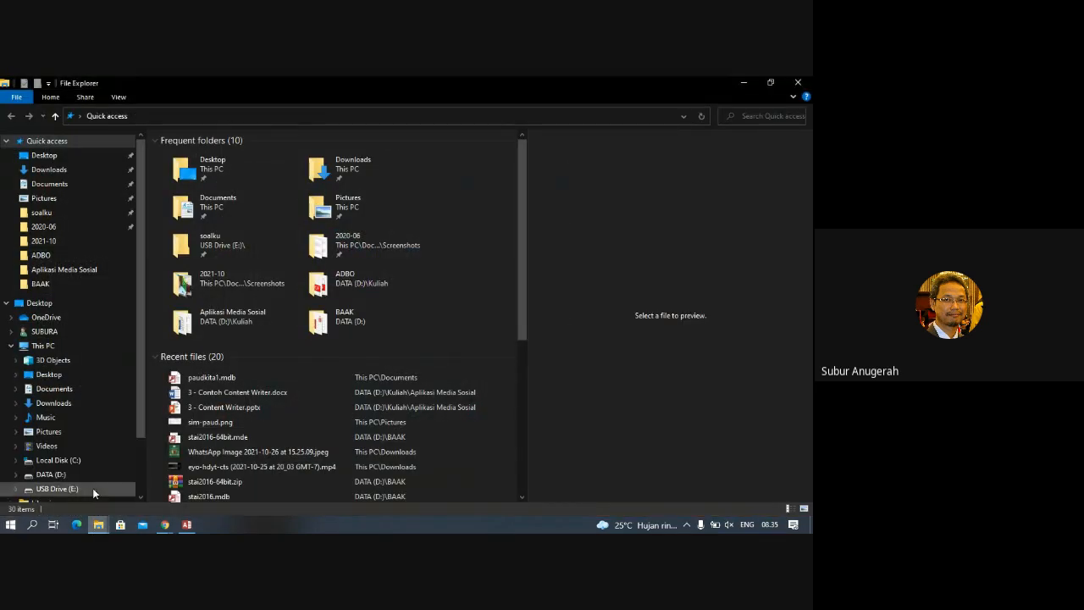
click(214, 423)
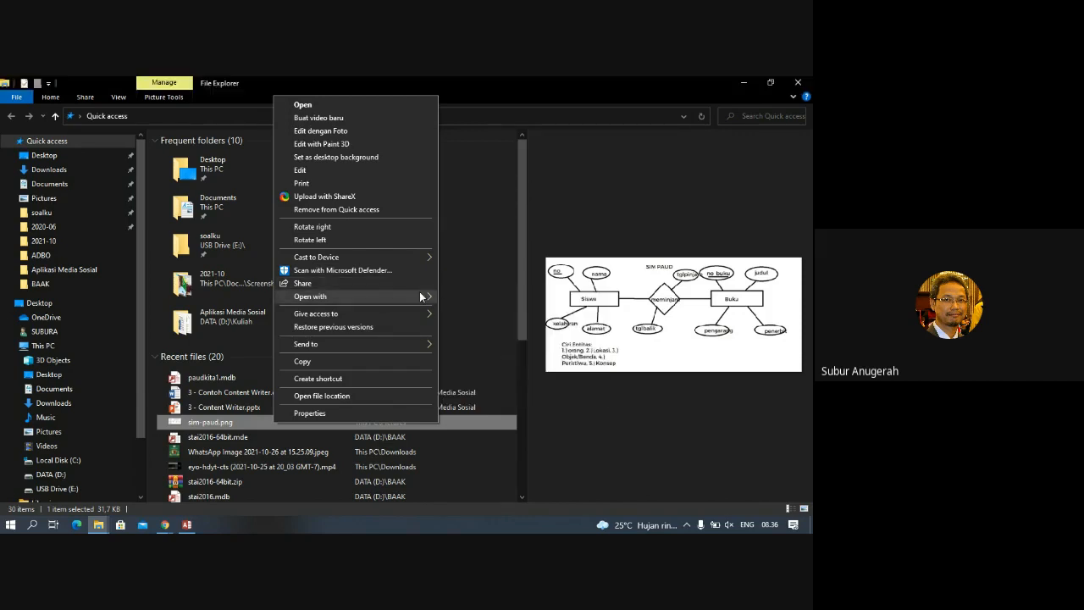
mouse_move(425, 293)
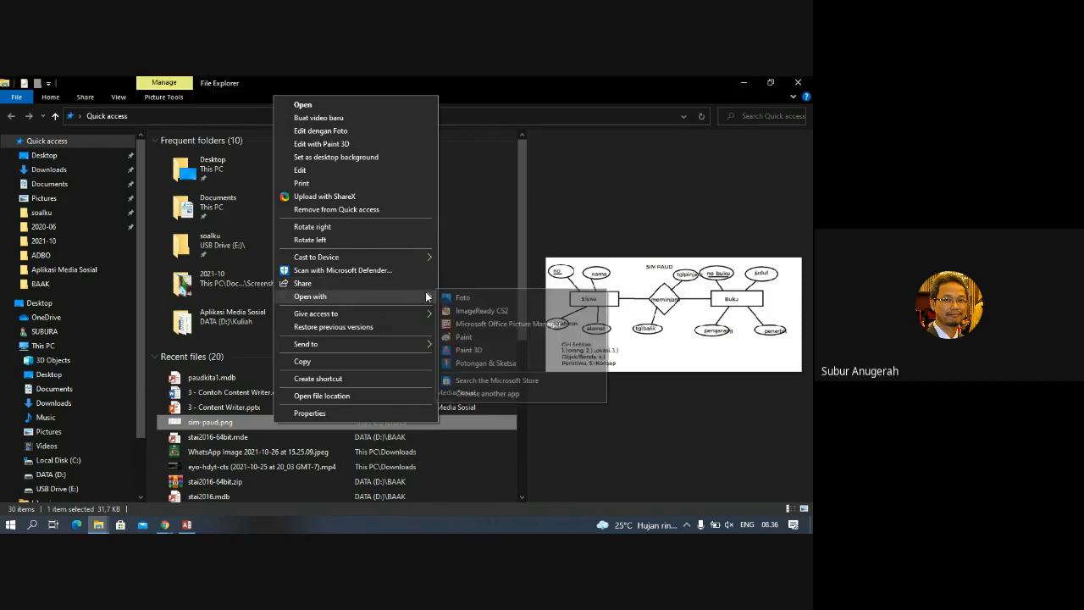
click(476, 336)
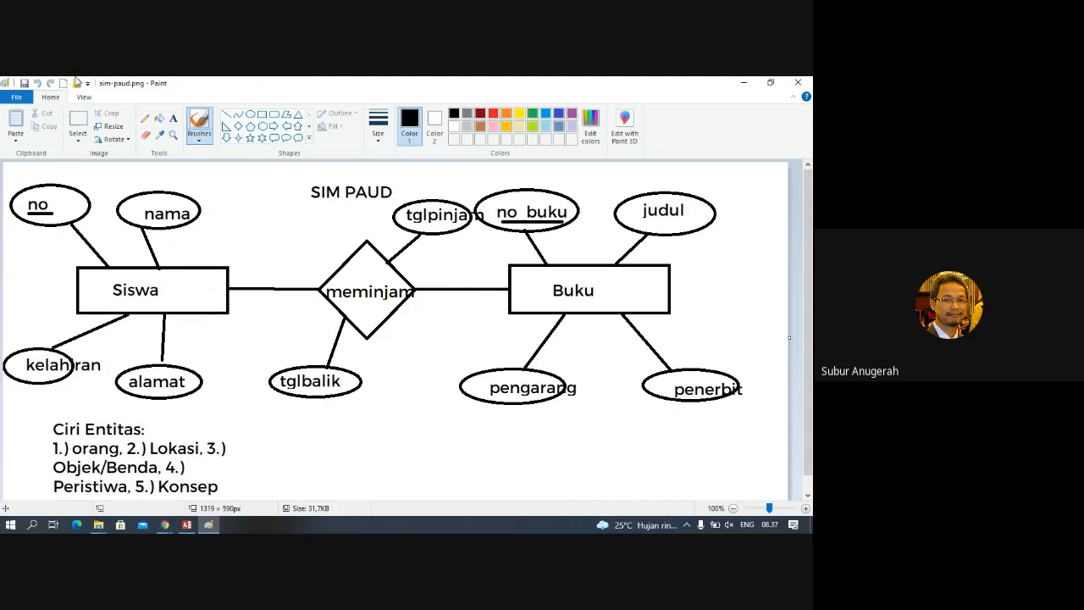
Switch back to Access and create a new blank table in design view in the paudkita1 database
click(187, 526)
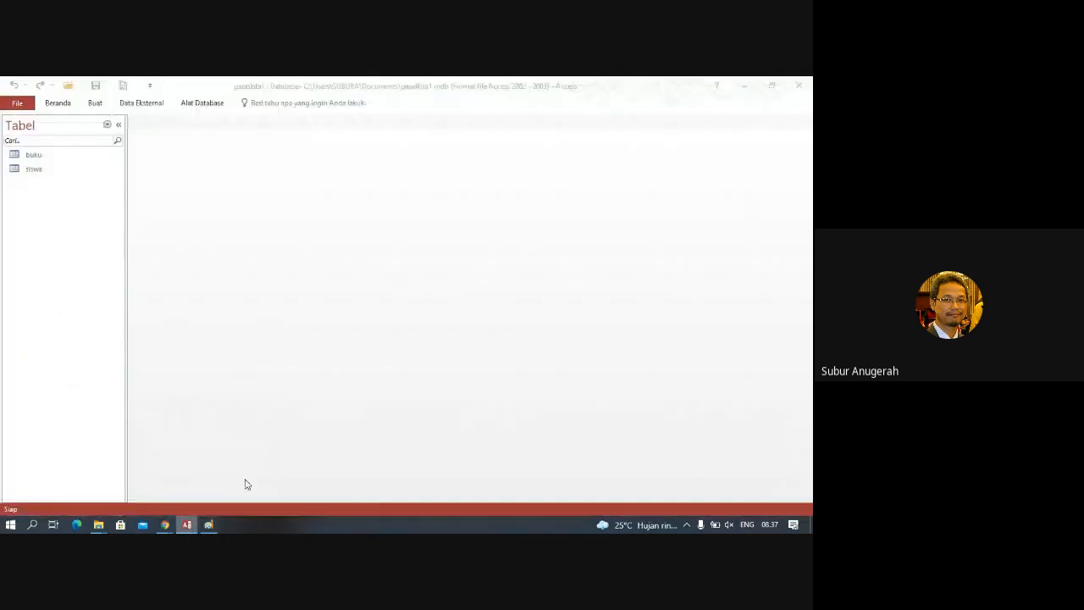
right_click(37, 194)
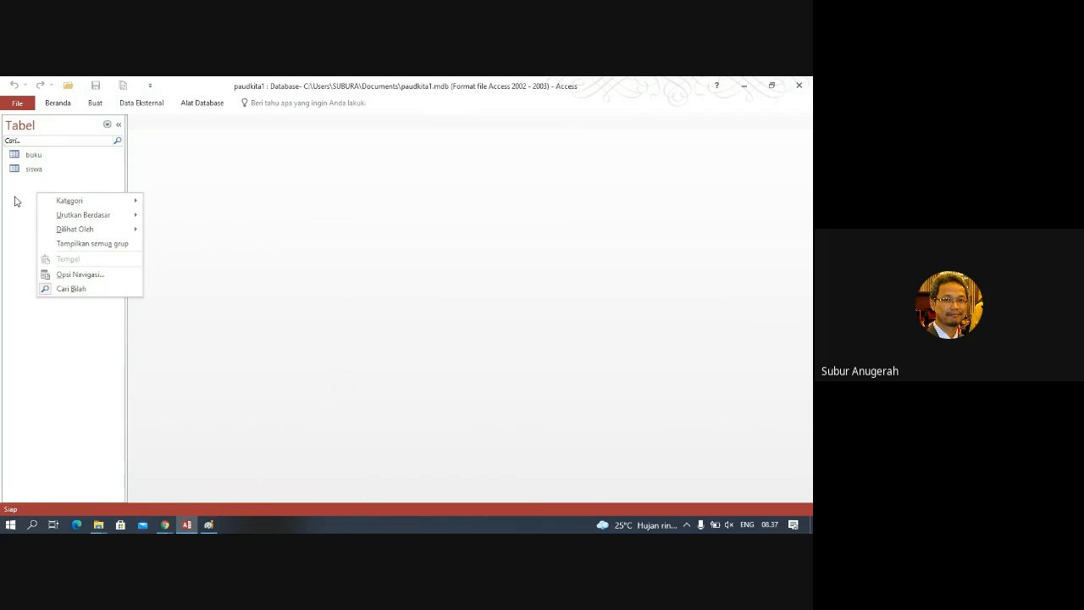
click(18, 201)
click(133, 108)
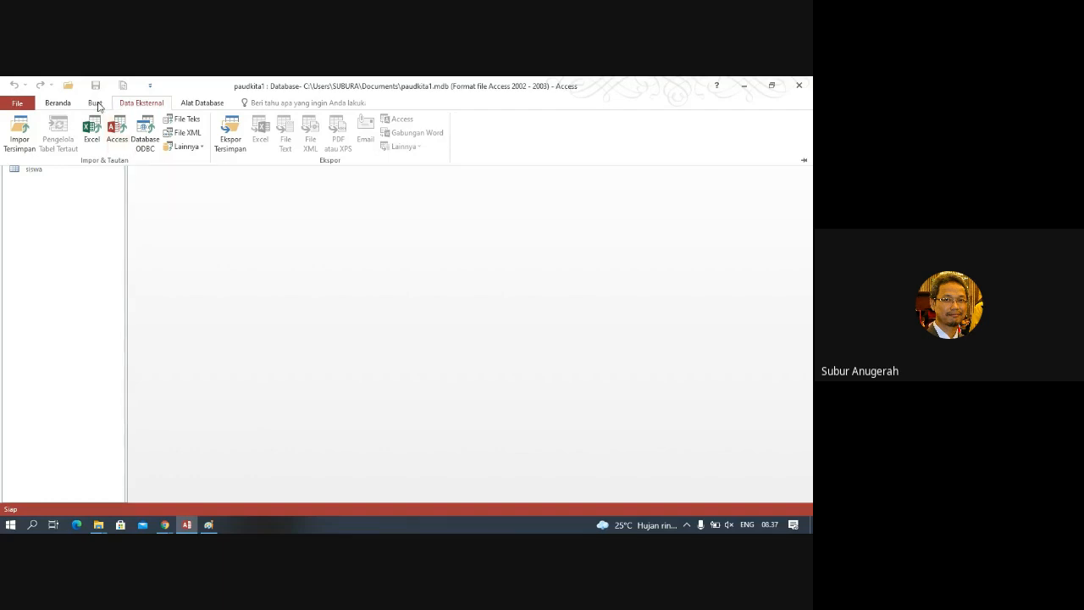
click(95, 104)
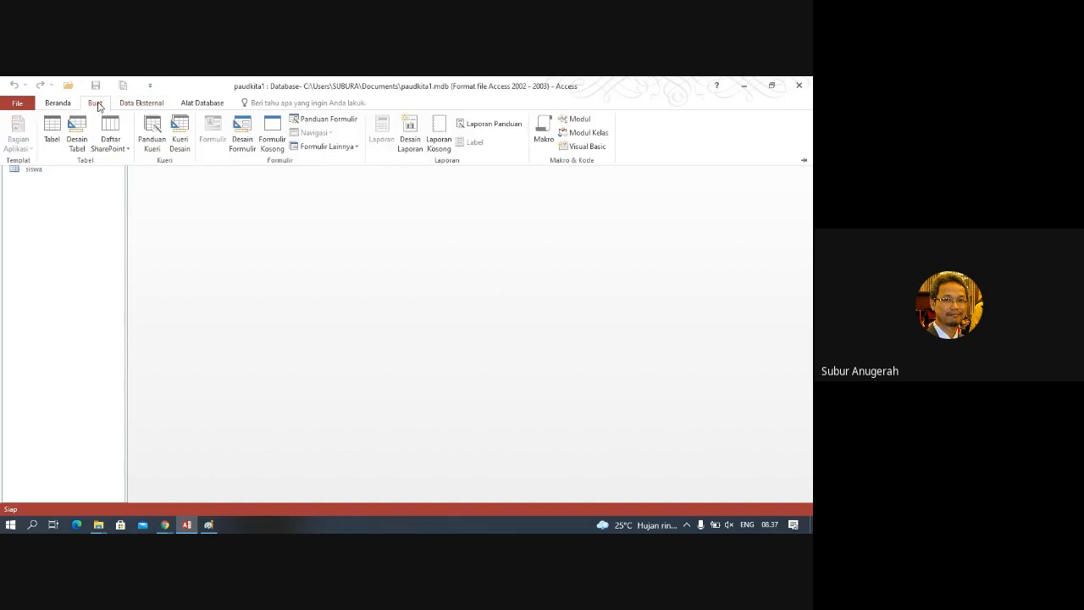
click(76, 134)
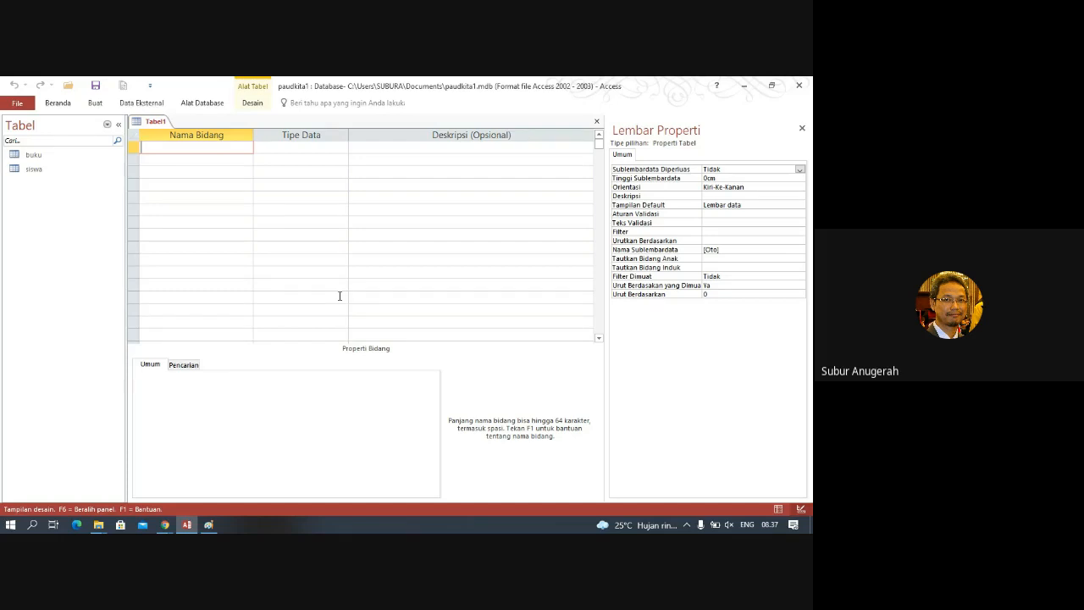
Open the existing siswa and buku tables in design view
click(35, 156)
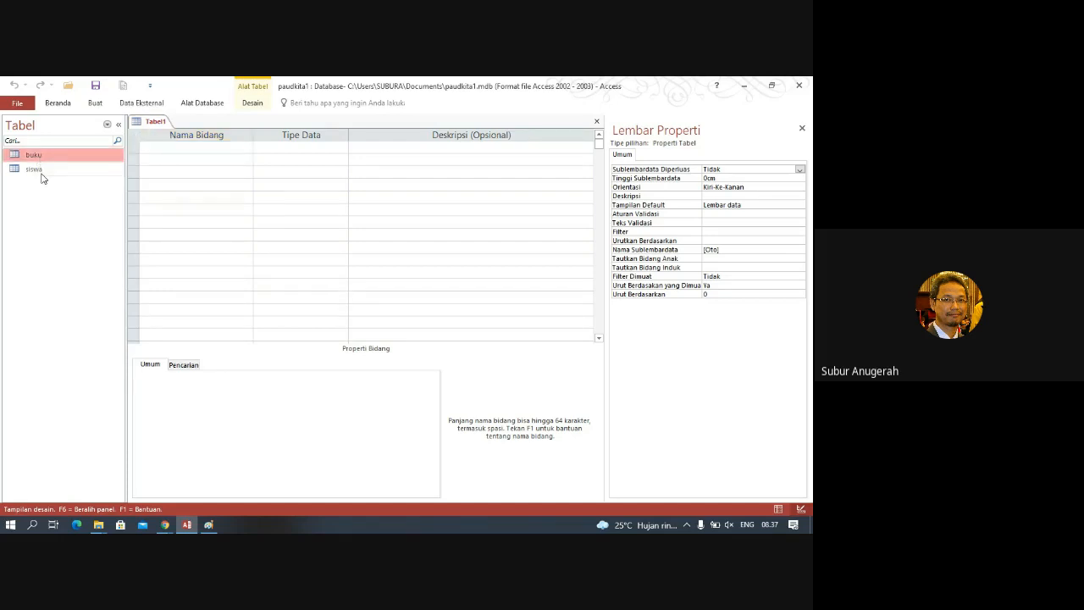
click(41, 172)
right_click(40, 176)
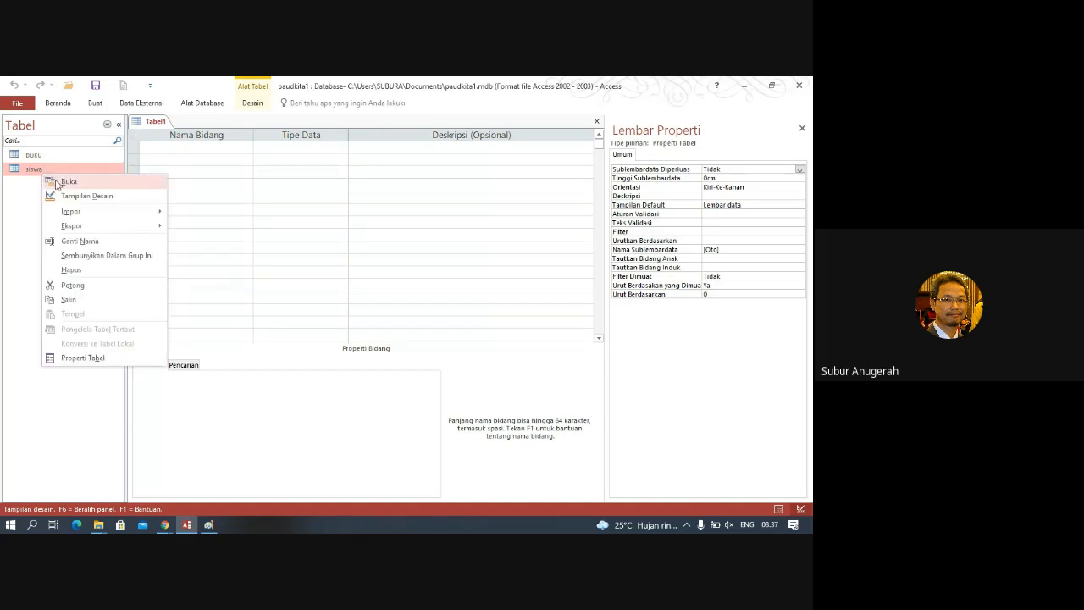
click(63, 195)
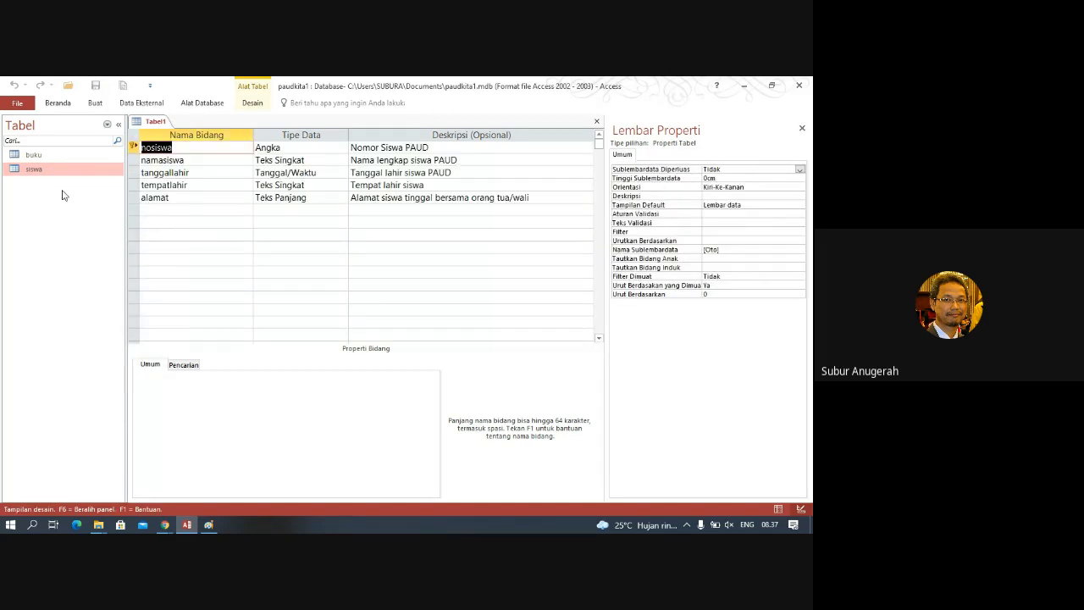
click(51, 161)
right_click(51, 160)
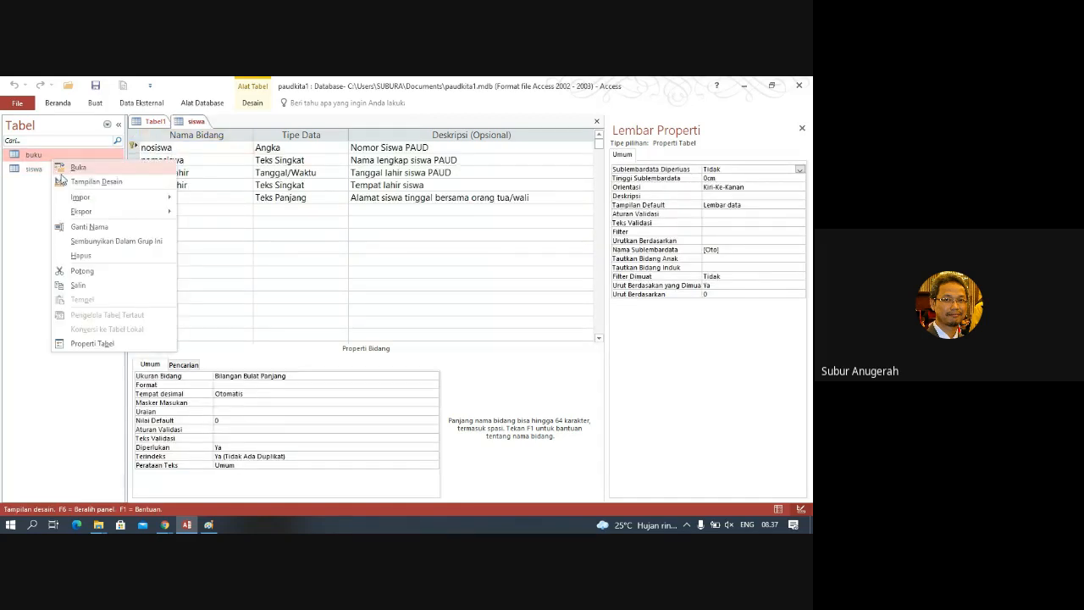
click(76, 181)
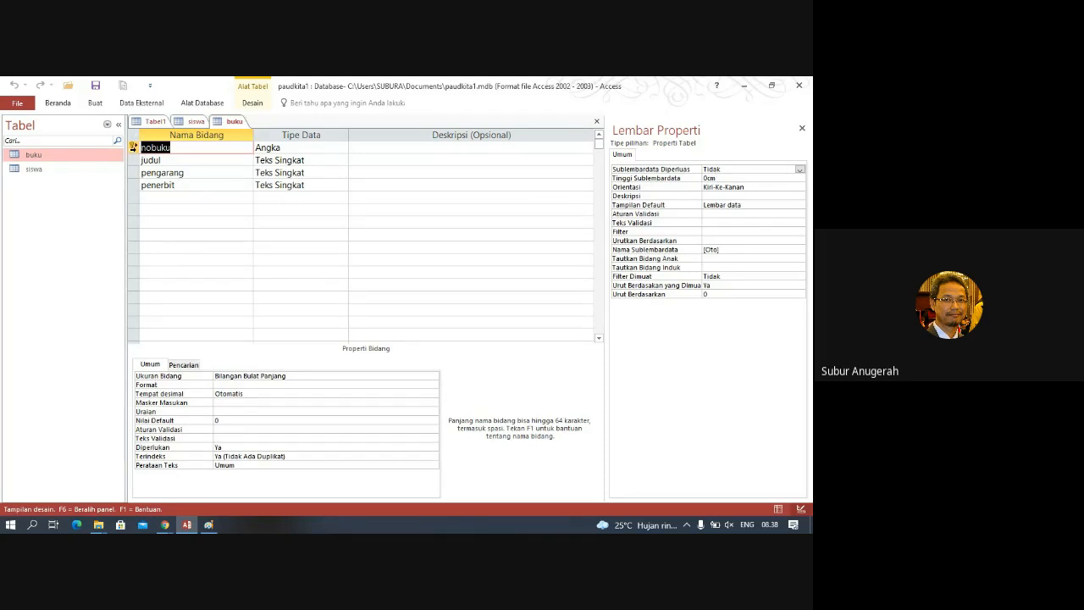
Compare the field names and data types of the siswa and buku tables
click(195, 123)
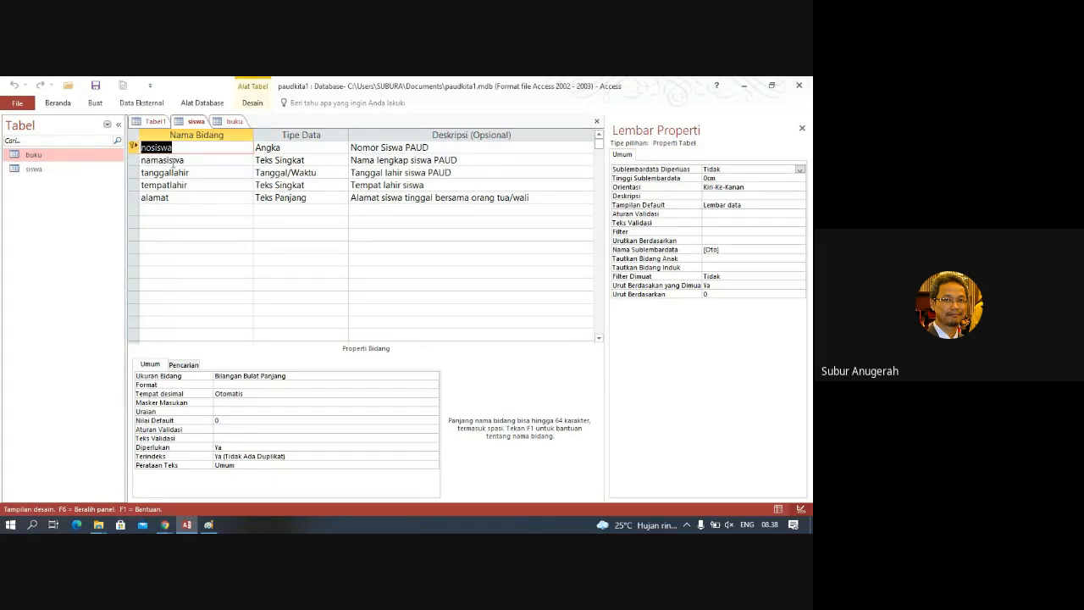
click(170, 160)
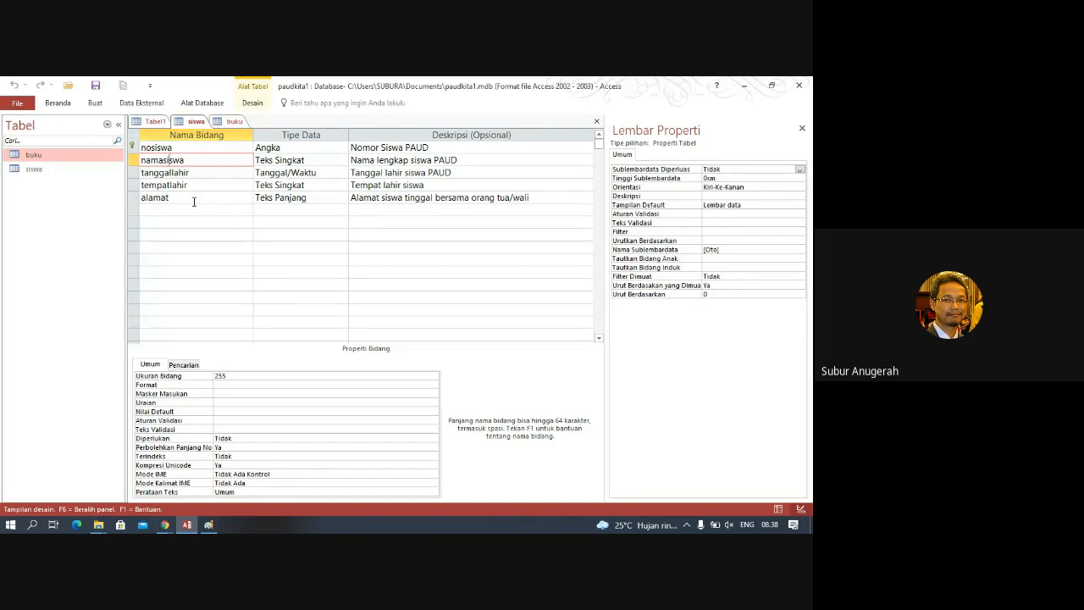
click(233, 121)
click(167, 160)
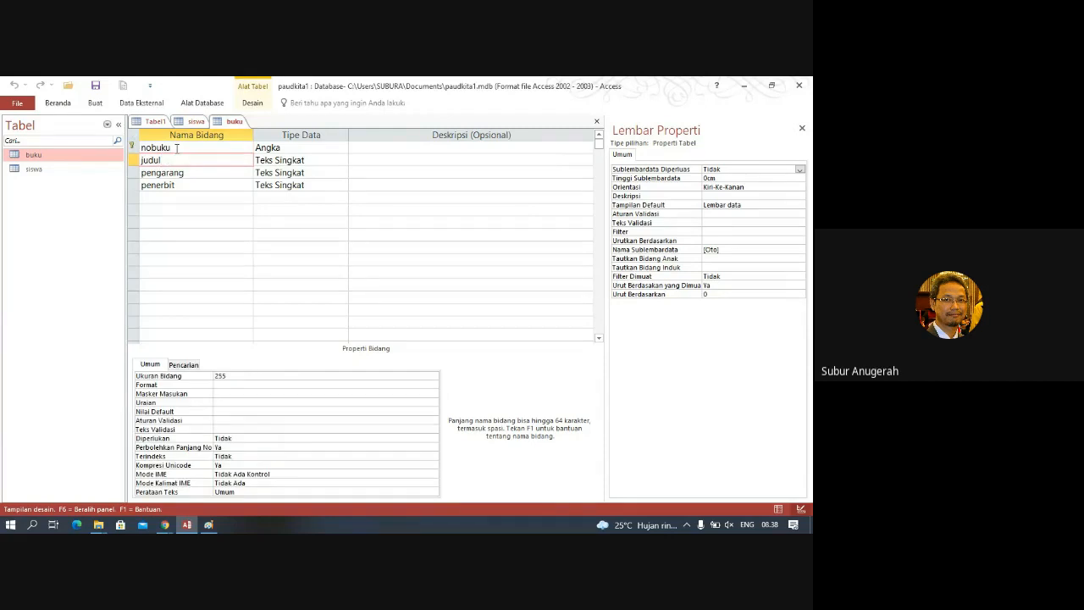
click(195, 123)
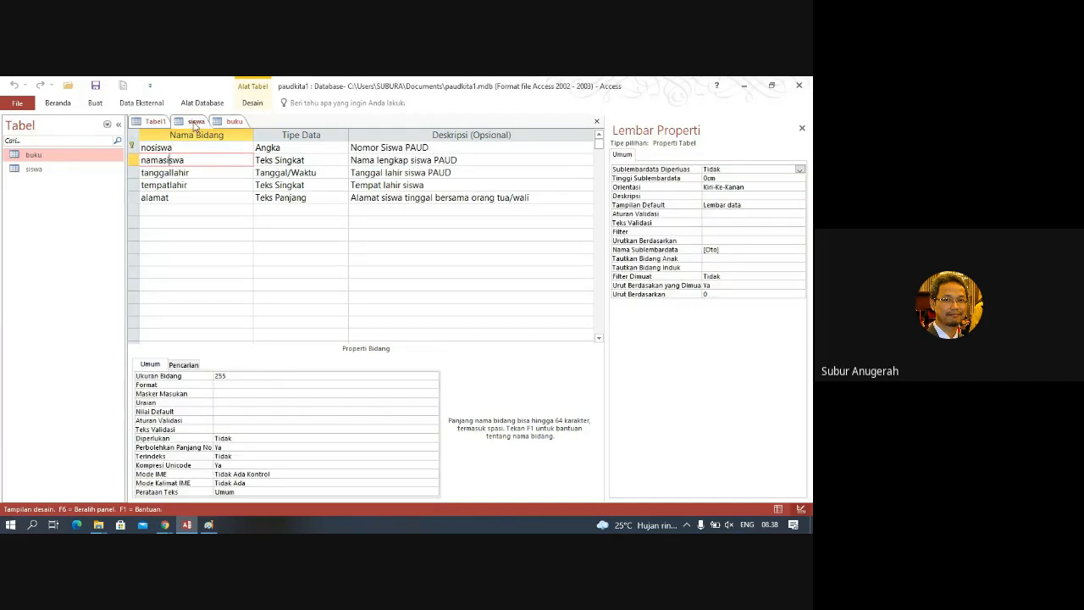
click(222, 122)
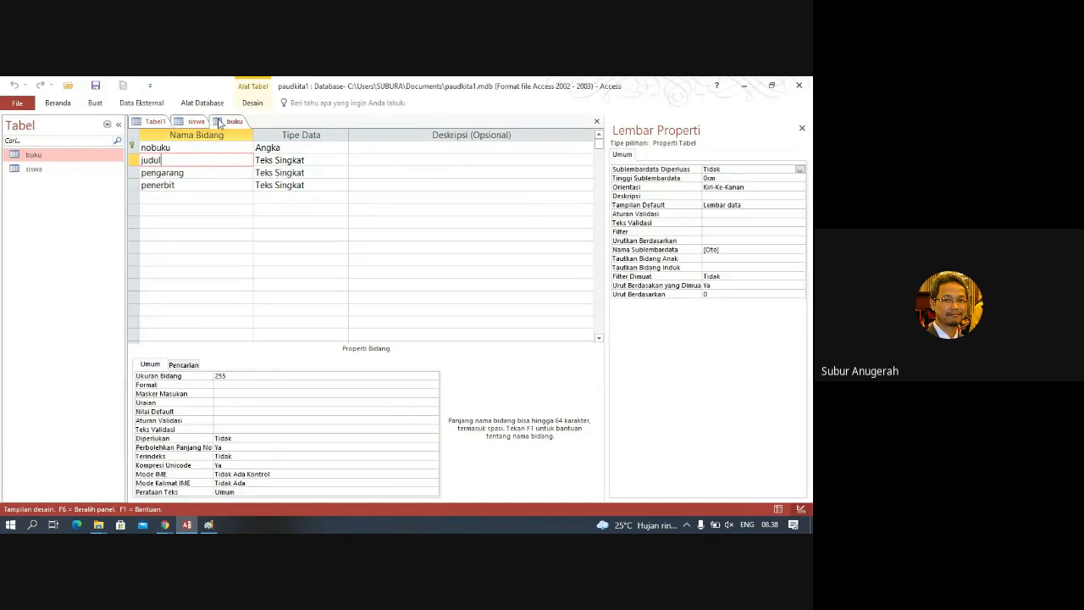
Add a nosiswa field to the new table with data type Angka and description "nomor siswa"
click(148, 123)
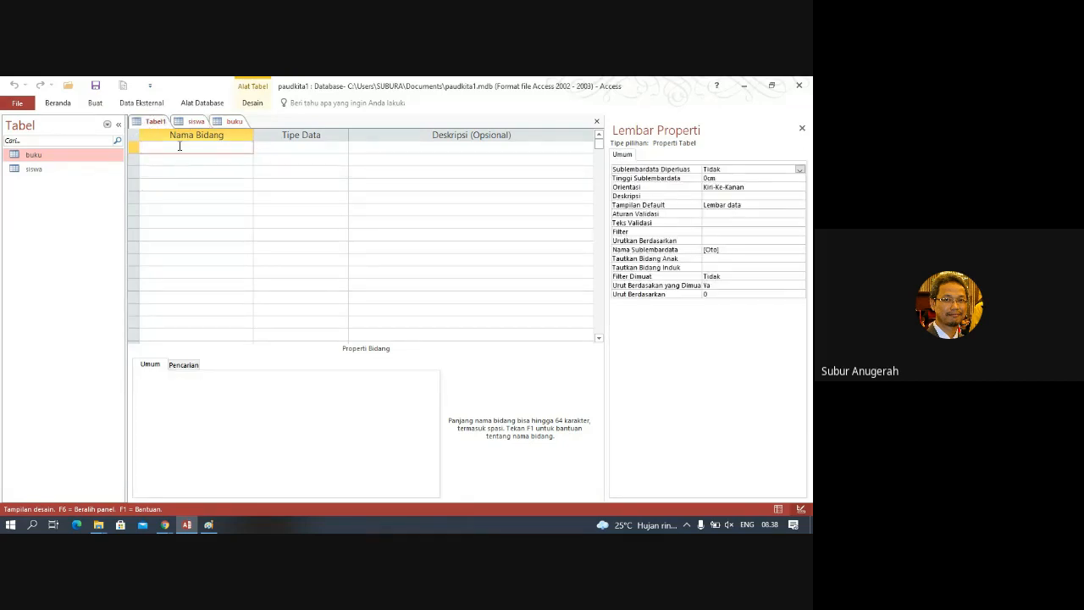
text(nosiswa)
key(Tab)
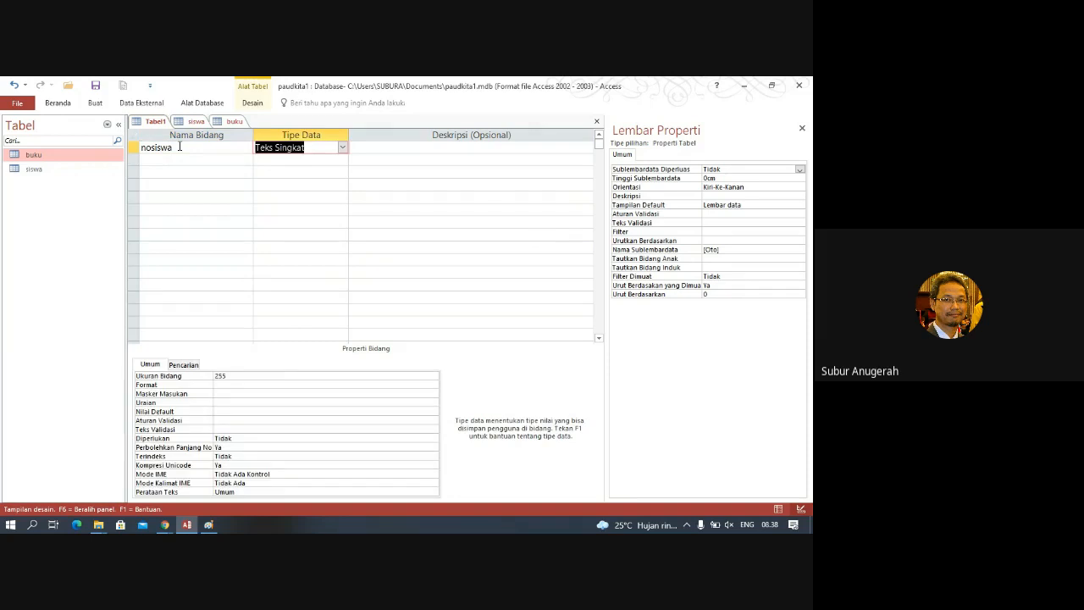
text(angka)
key(Tab)
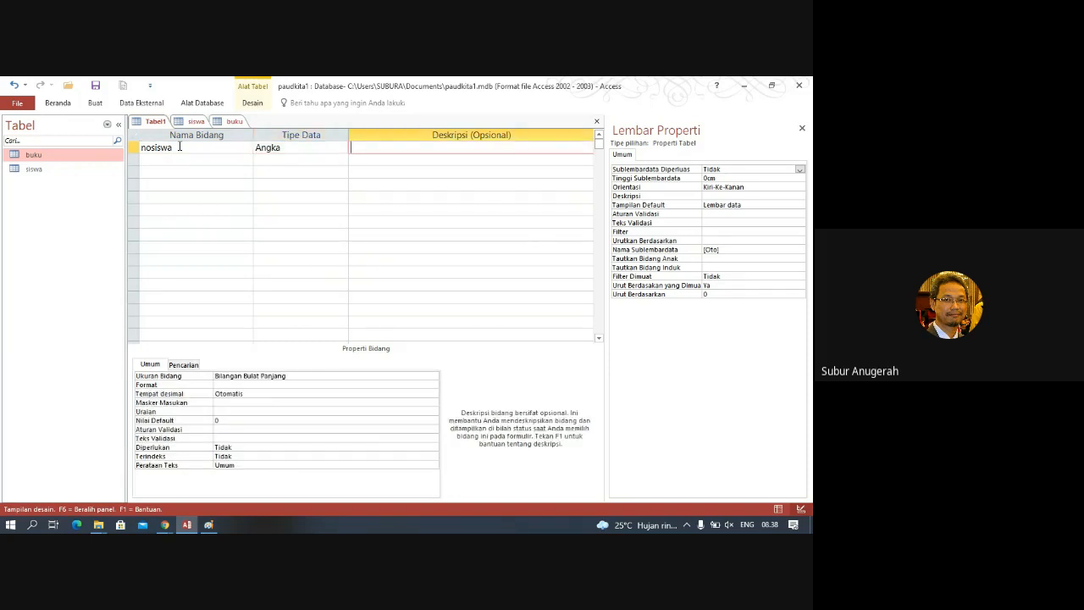
text(nomor siswa)
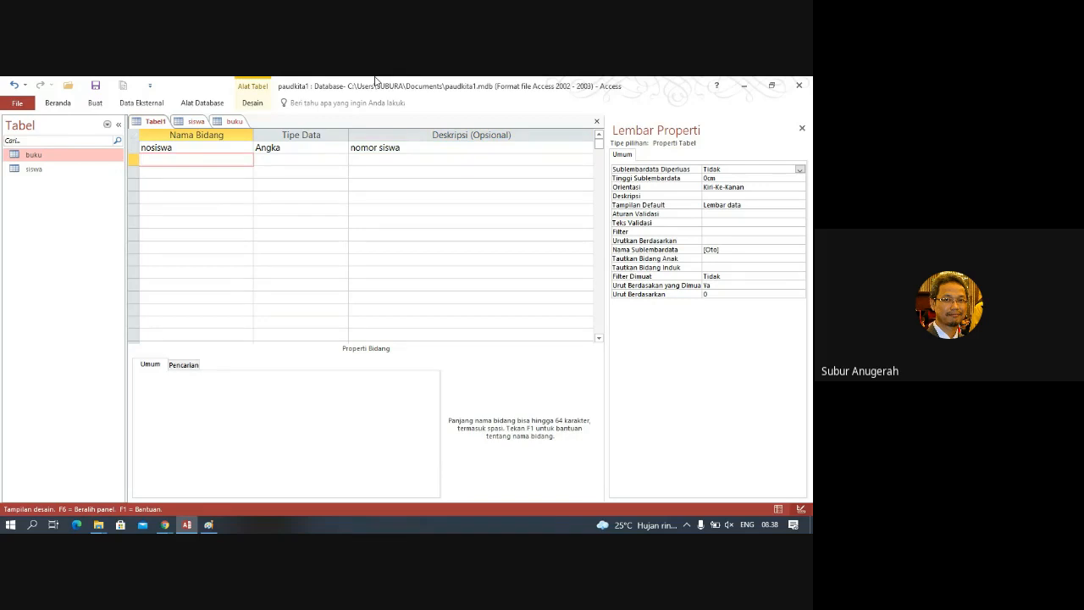
Add a nobuku field of data type Angka with the description "nomo buku"
text(nobuku)
key(Tab)
text(a)
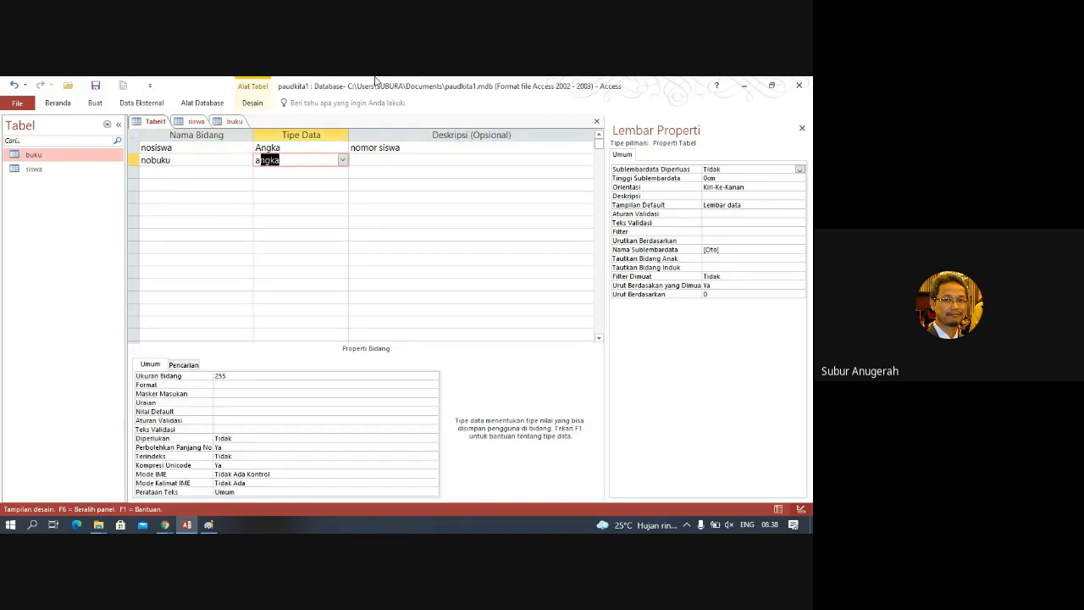
key(Tab)
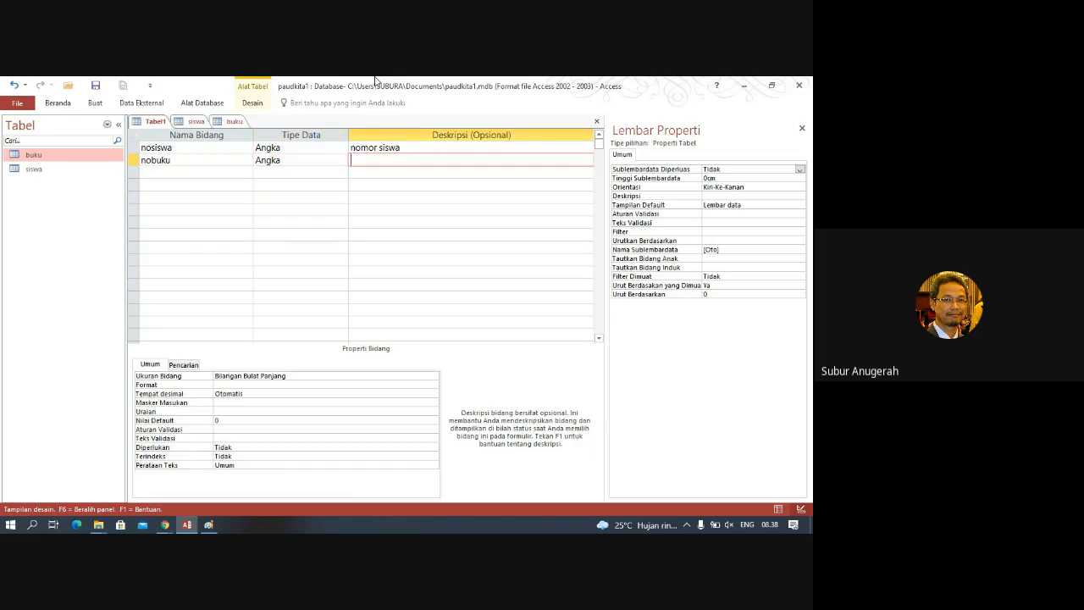
text(nomo rbuku)
key(Return)
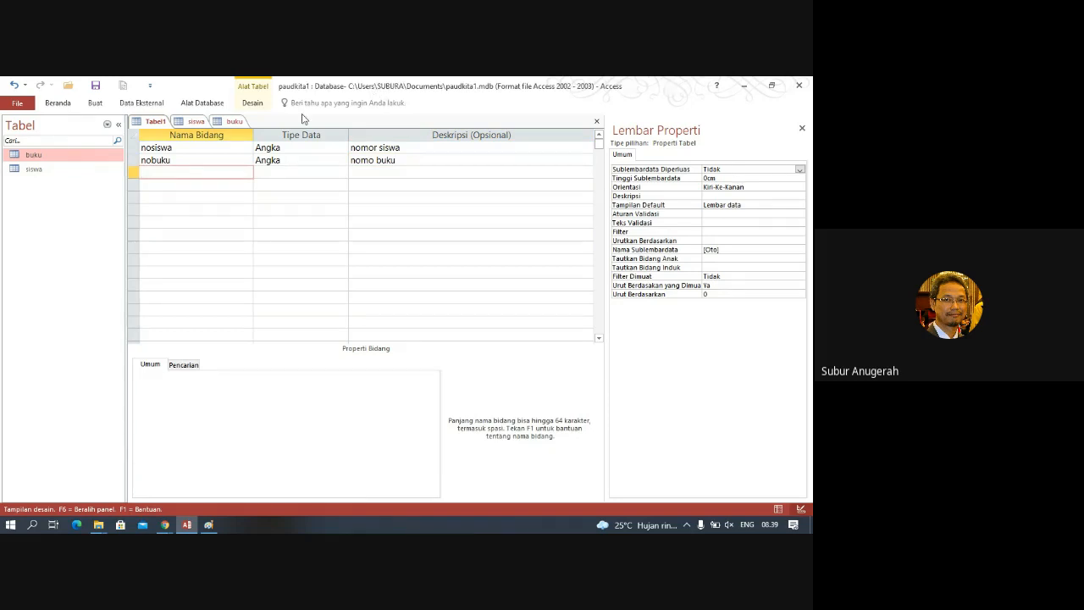
Check the new table's fields against the siswa and buku tables and the meminjam attributes of the diagram in Paint
click(197, 122)
click(182, 148)
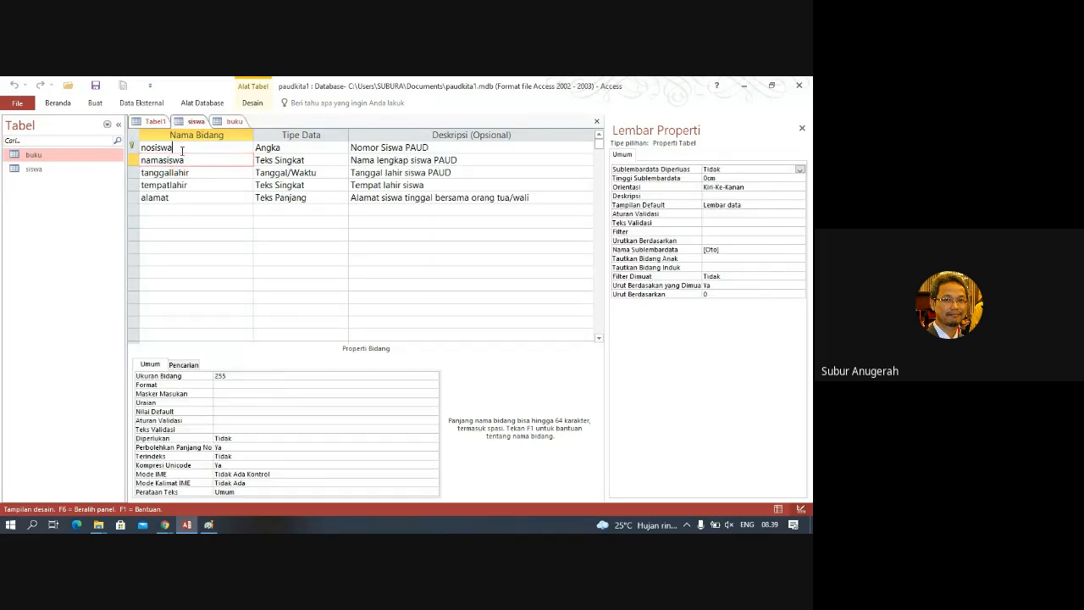
click(155, 122)
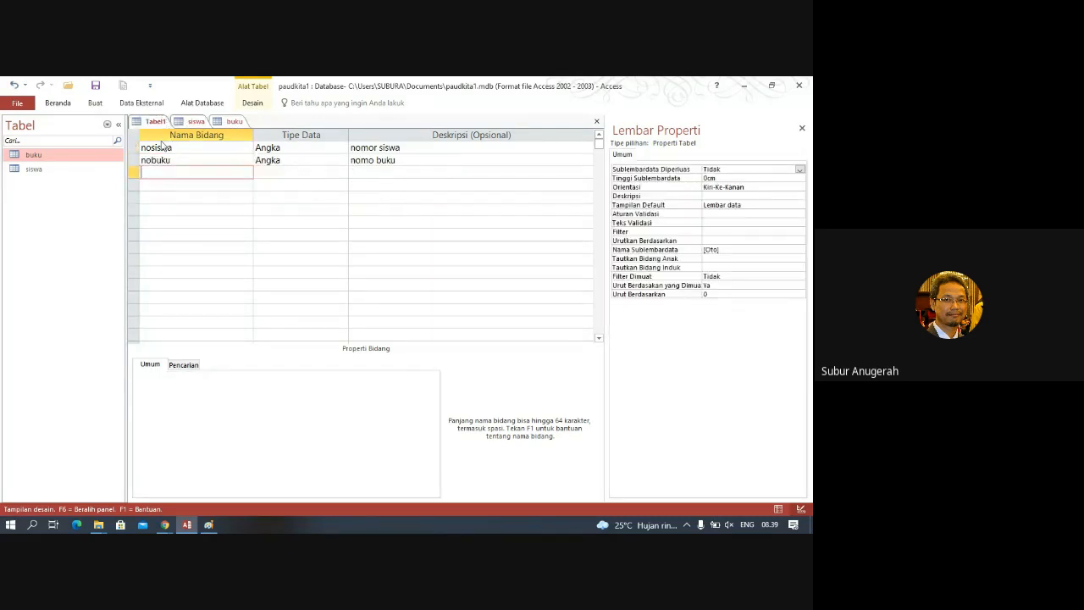
click(234, 121)
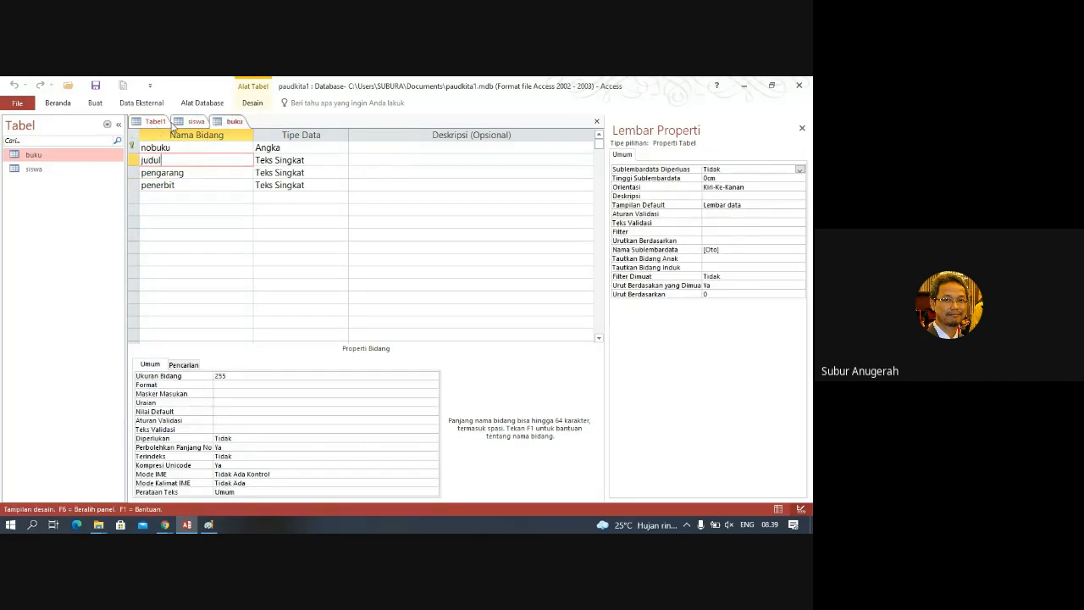
click(155, 122)
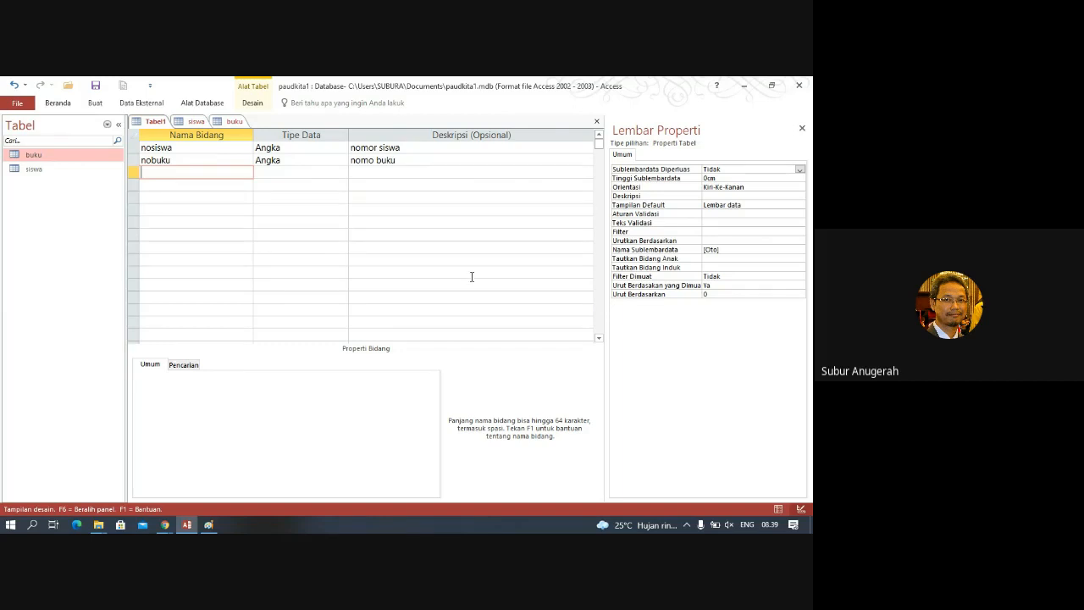
click(208, 524)
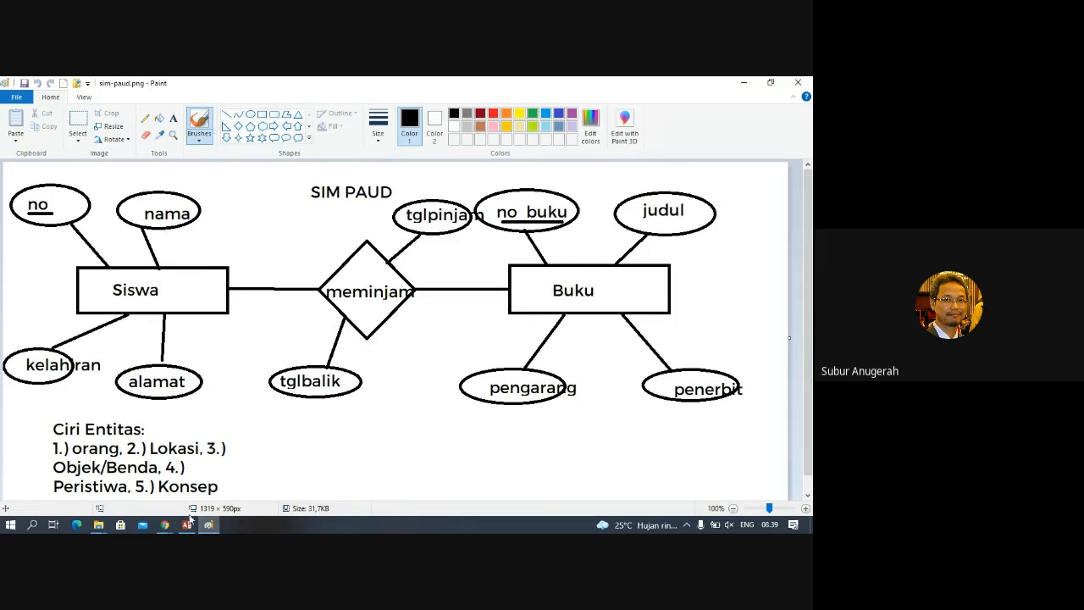
click(187, 524)
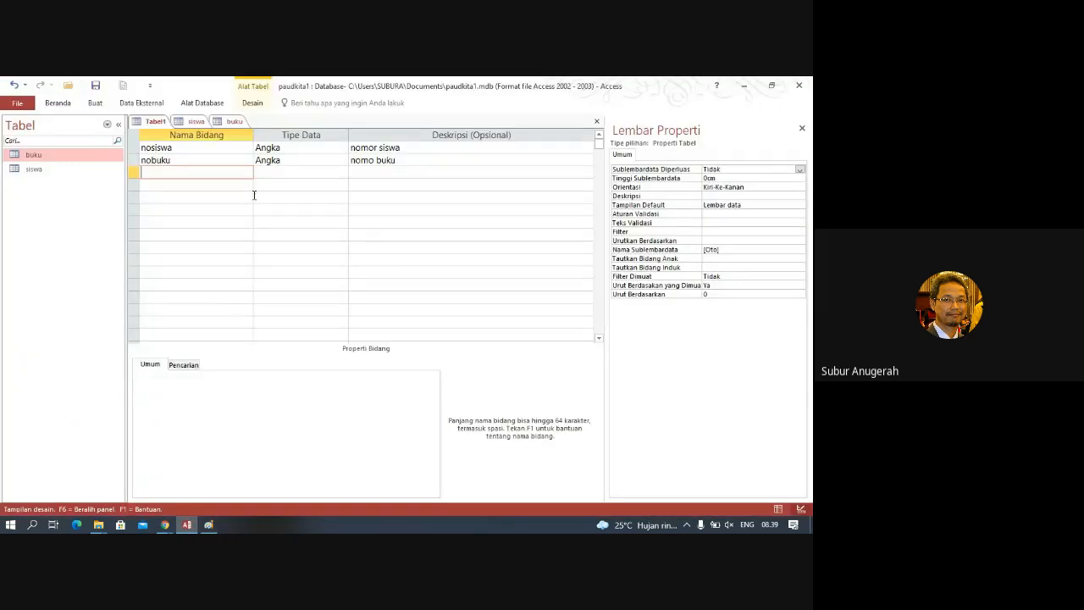
Add a tglbalik field of data type Tanggal/Waktu with the description "tanggal mengembalikan buku"
text(tangg)
key(BackSpace)
key(BackSpace)
key(BackSpace)
key(BackSpace)
key(BackSpace)
text(tglbalik)
key(Tab)
text(d)
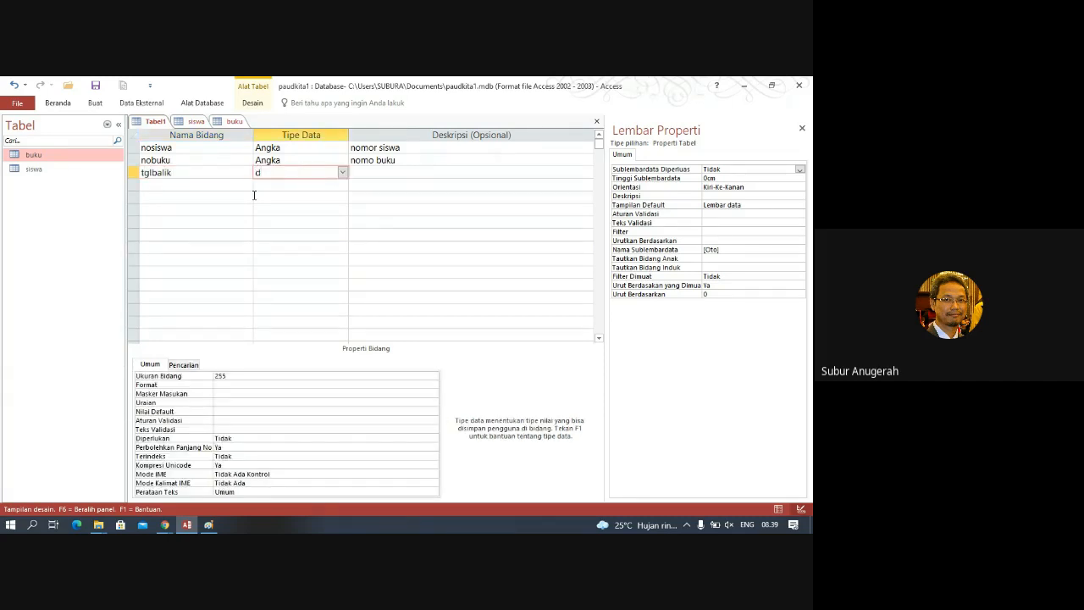
key(BackSpace)
text(ta)
key(Tab)
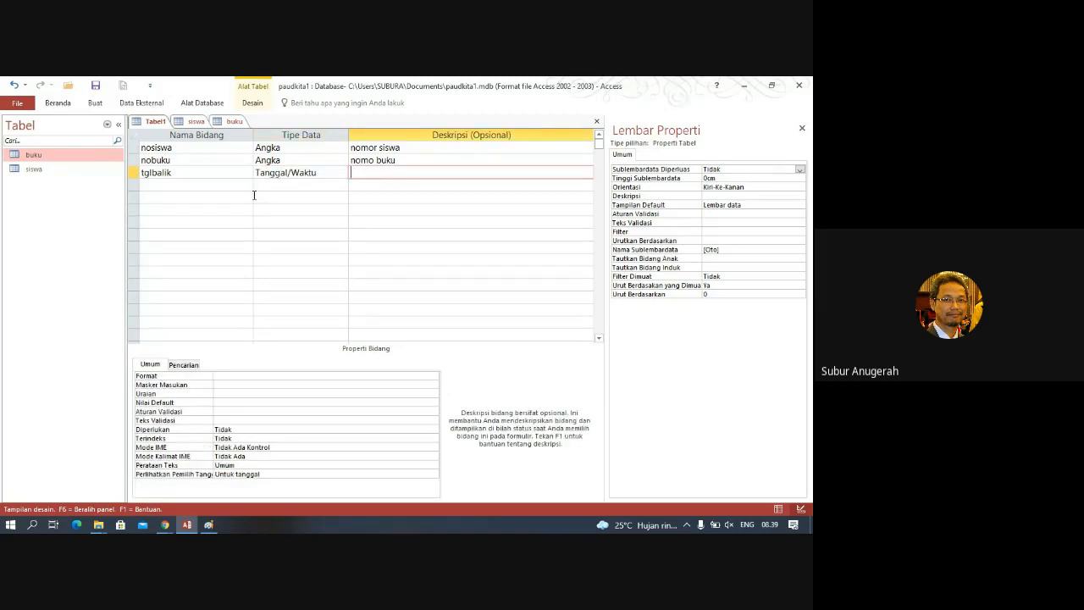
text(tanggal mengembai)
text(ikan buku)
key(Return)
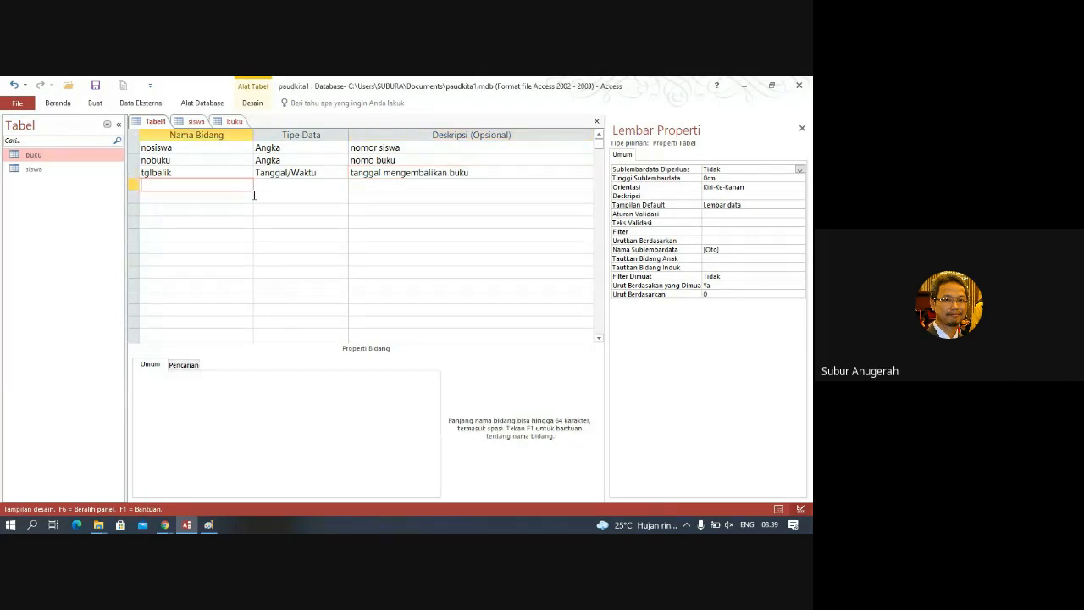
Add a tglpinjam field of data type Tanggal/Waktu with the description "tanggal meminjam buku"
text(tgl)
text(pinjam)
key(Return)
text(tanggal/Waktu)
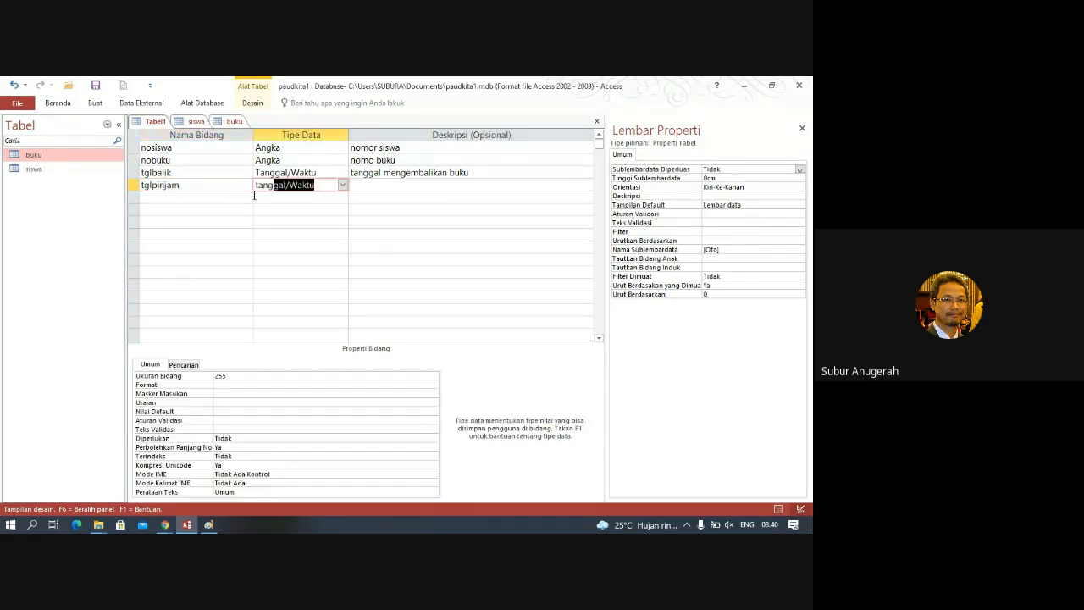
key(Return)
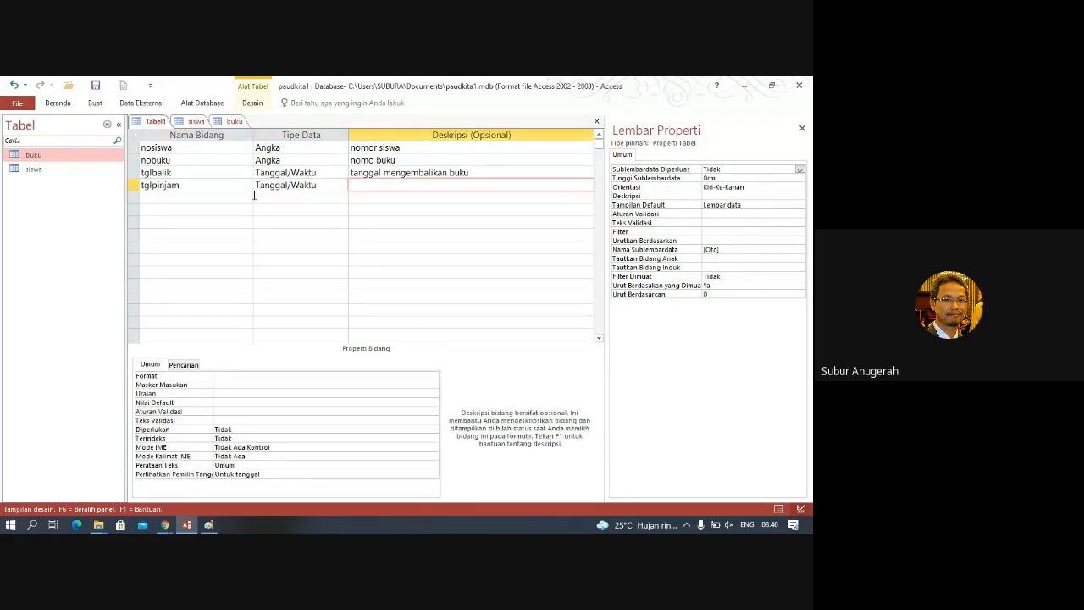
text(tanggal meminjam buku)
key(Return)
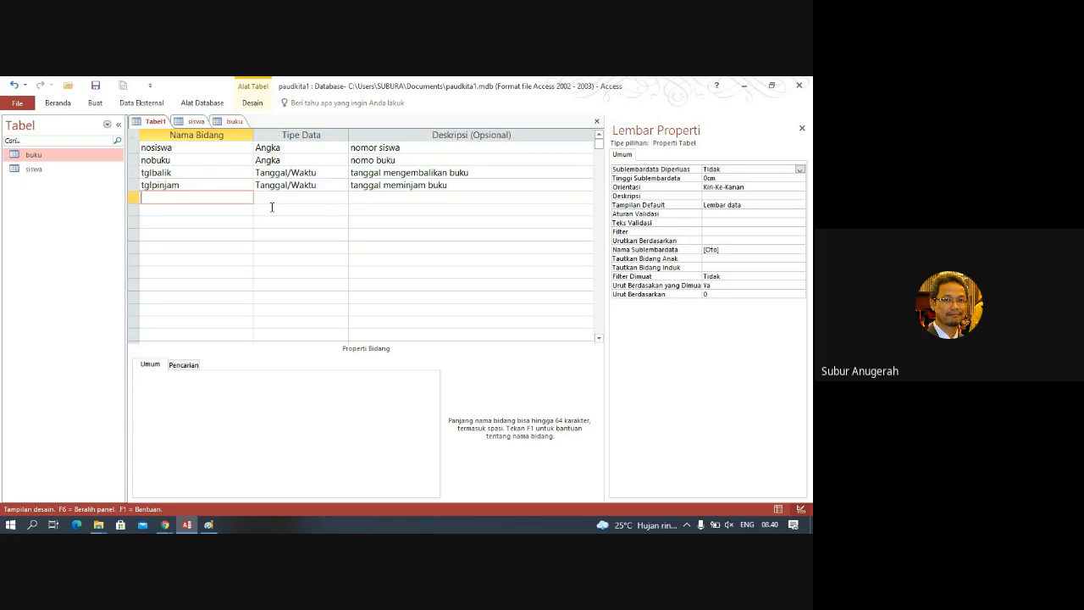
Set nosiswa and nobuku together as the primary key of the new table
click(196, 121)
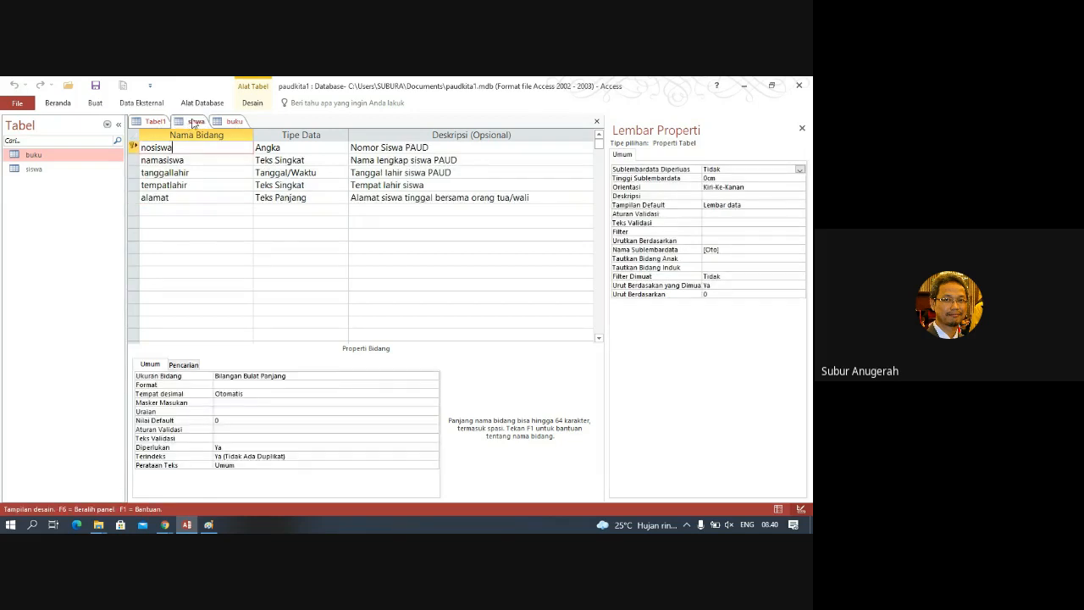
click(154, 121)
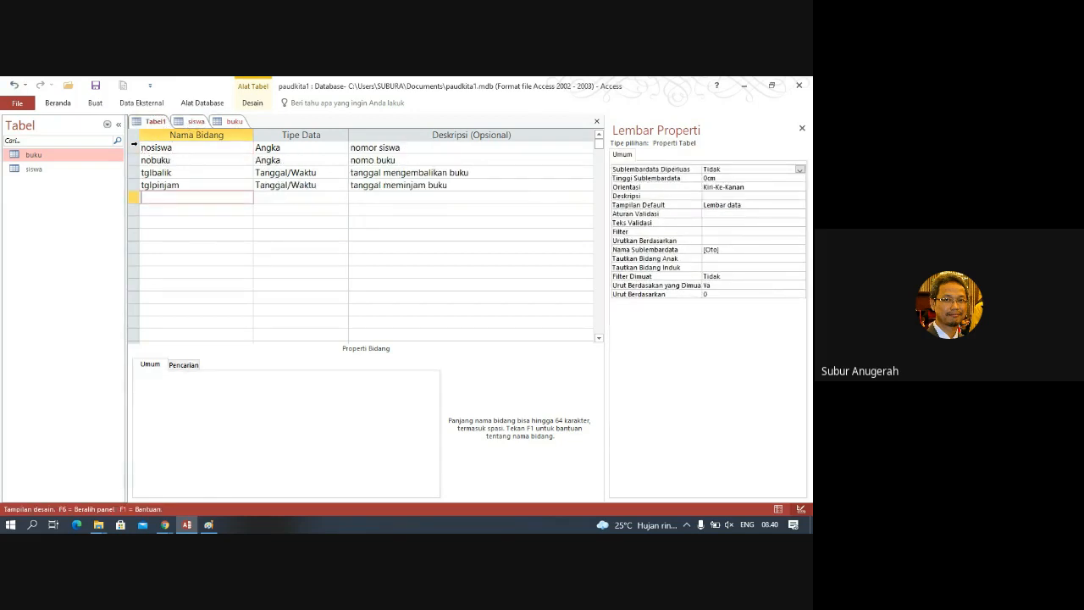
click(133, 147)
drag(133, 147, 134, 160)
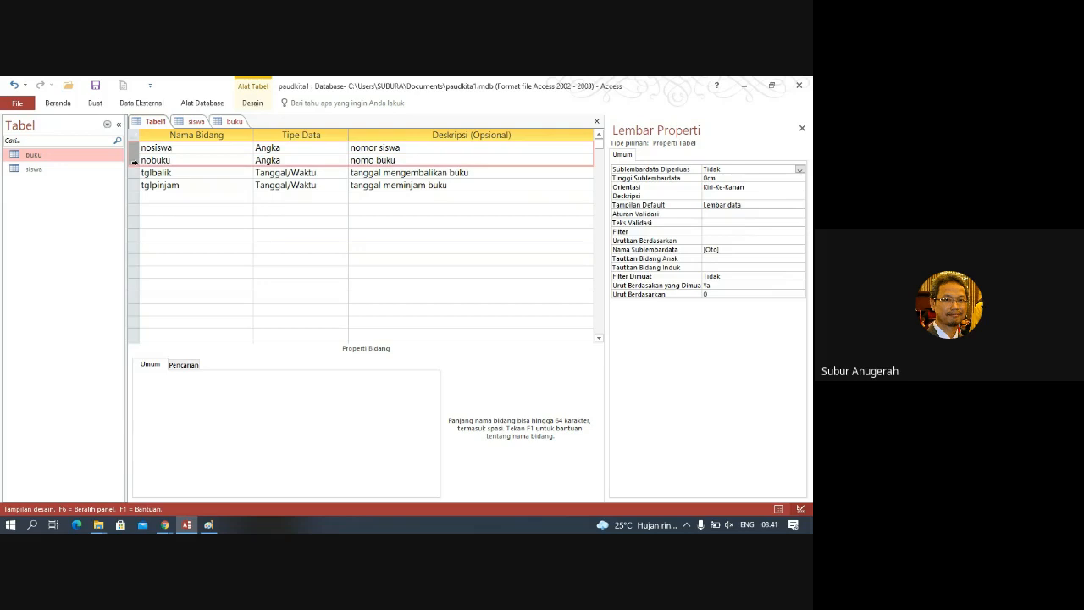
right_click(137, 160)
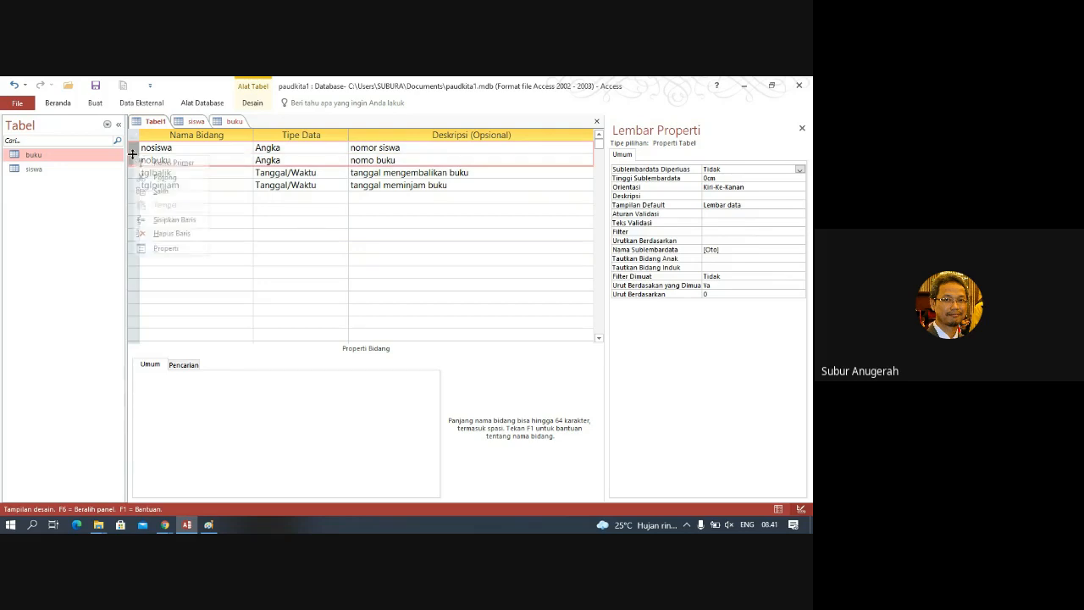
click(174, 162)
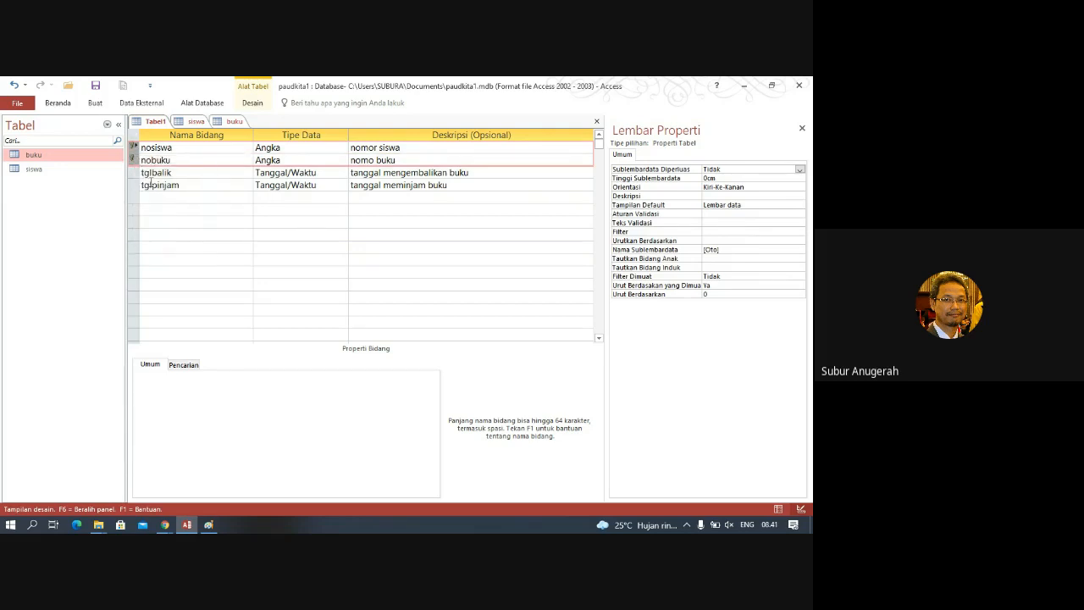
click(145, 184)
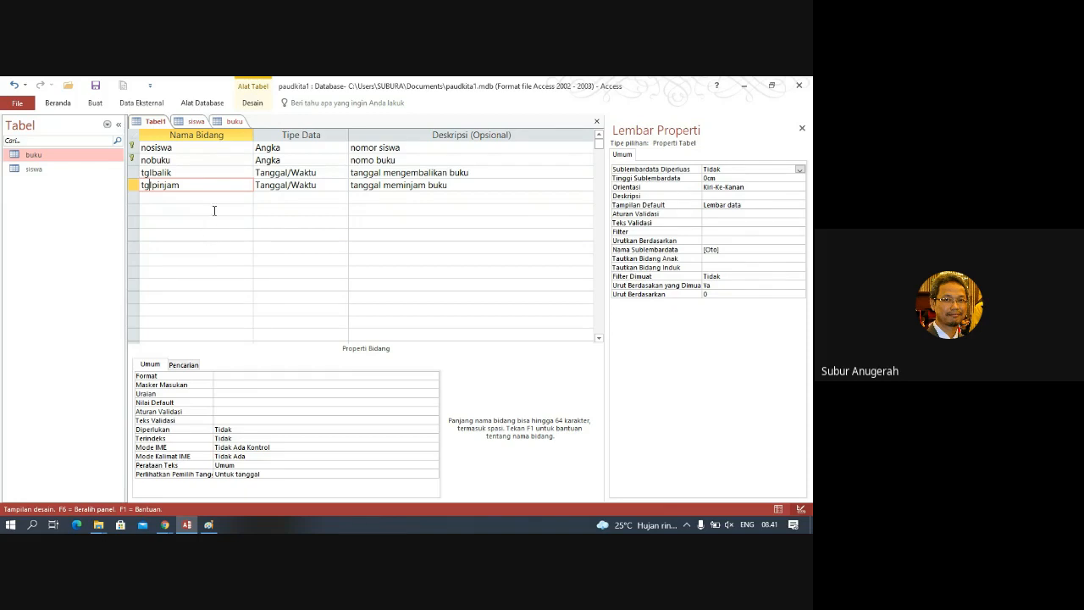
Save the new table under the name meminjam
click(211, 197)
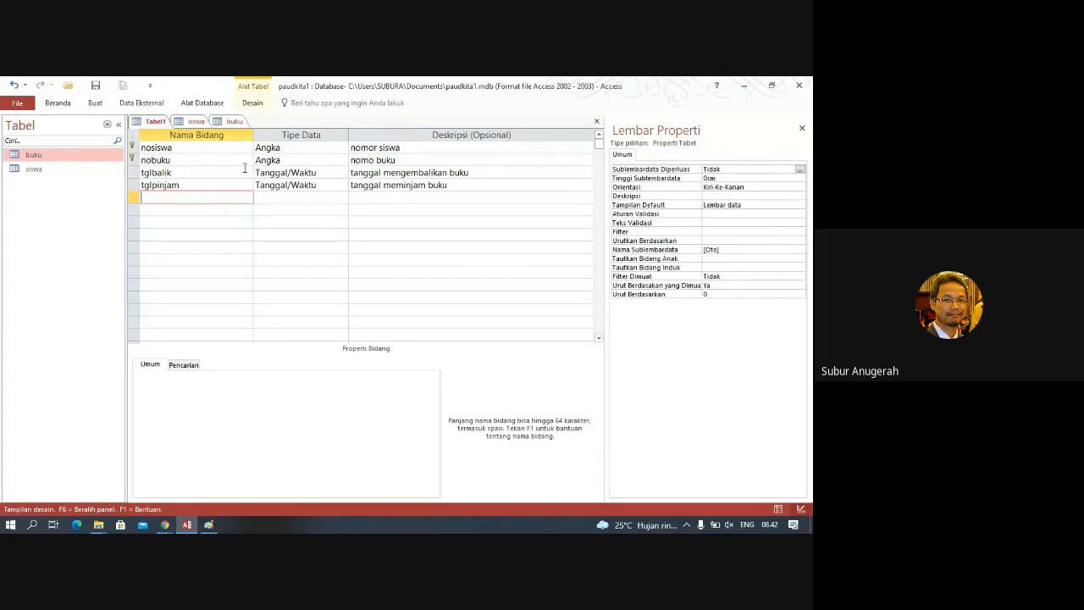
click(97, 84)
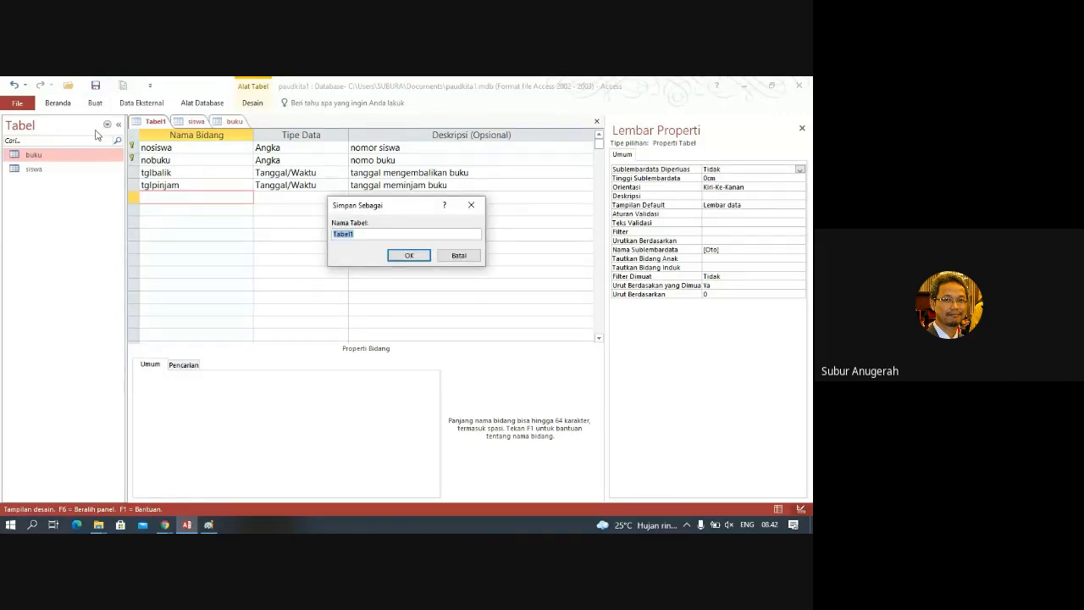
text(meminjam)
click(410, 257)
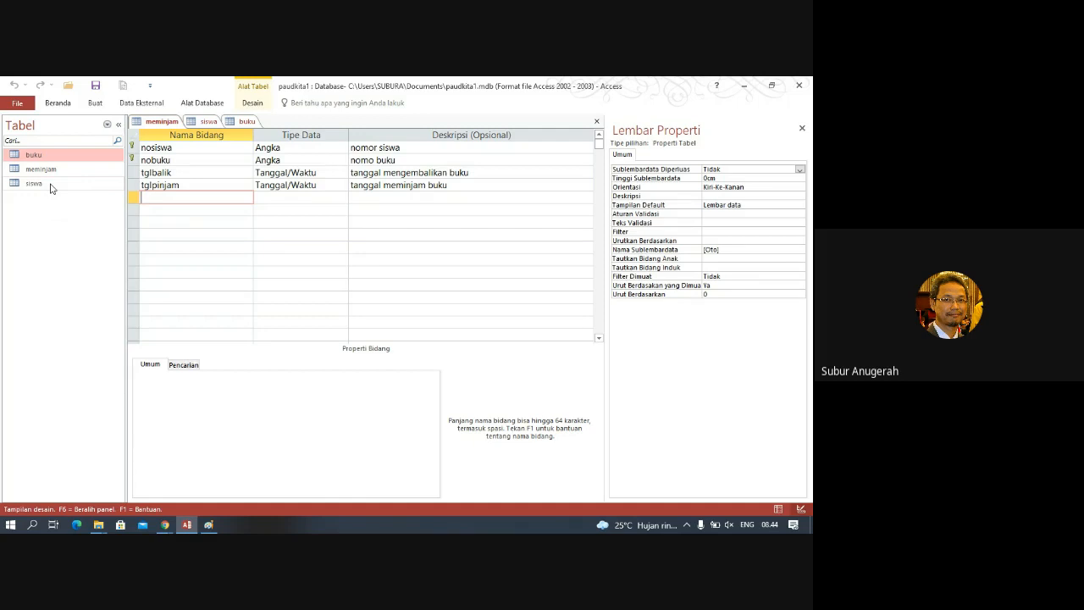
key(ctrl+s)
Close the open designs of the meminjam, siswa and buku tables
click(599, 124)
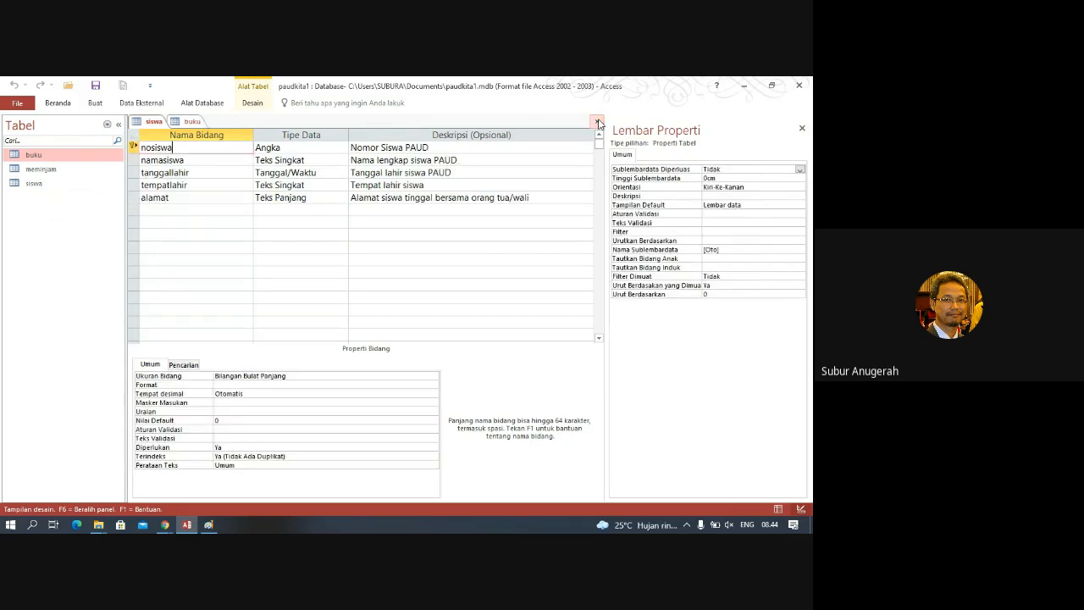
click(598, 124)
click(598, 123)
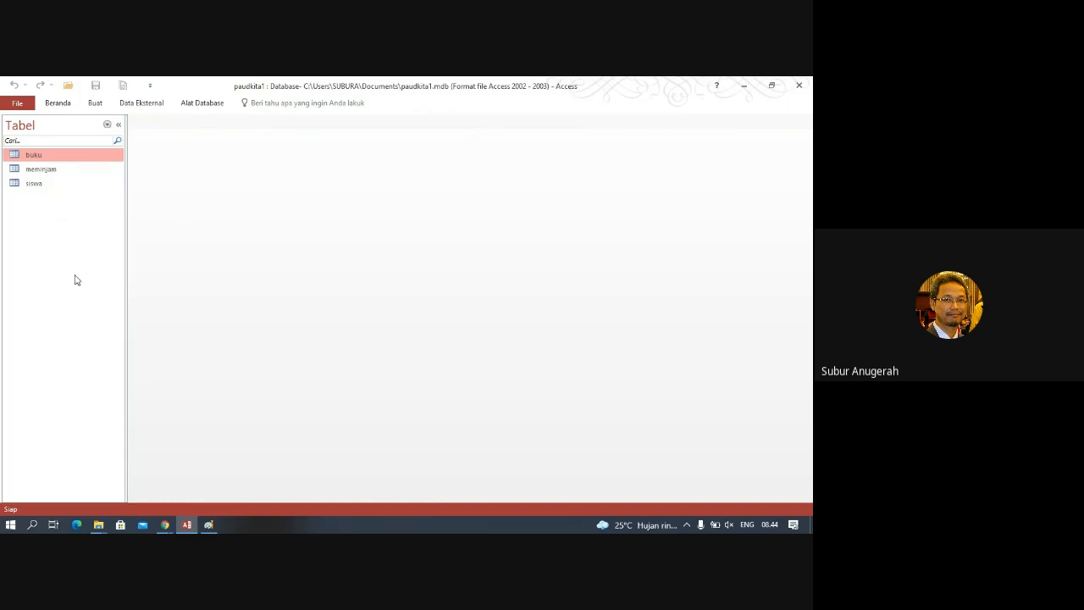
Check how Siswa and Buku are linked through meminjam in the SIM PAUD diagram in Paint, and return to Access
click(32, 185)
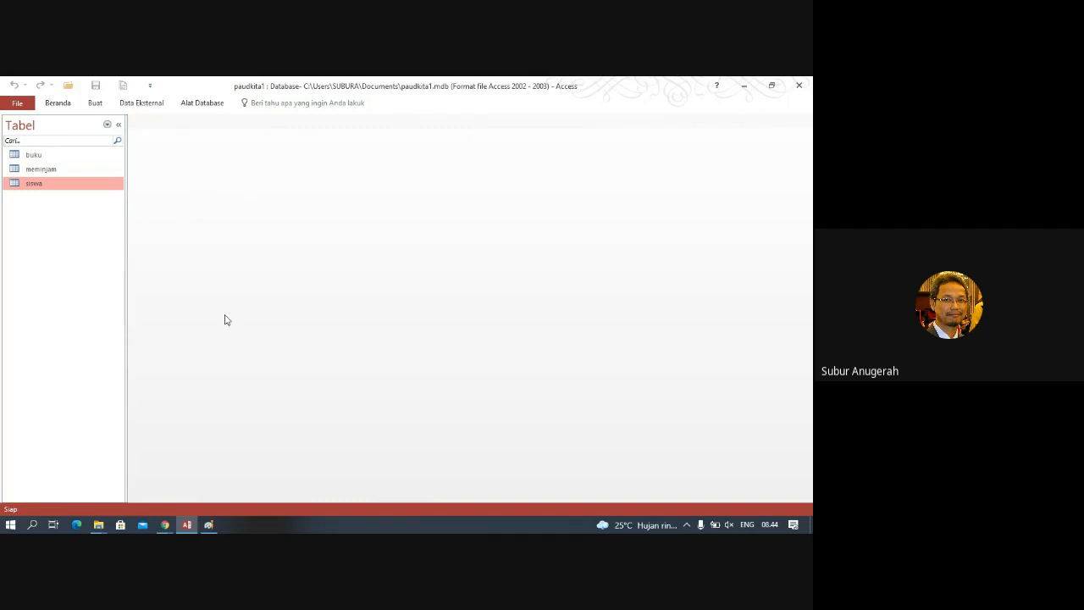
click(216, 525)
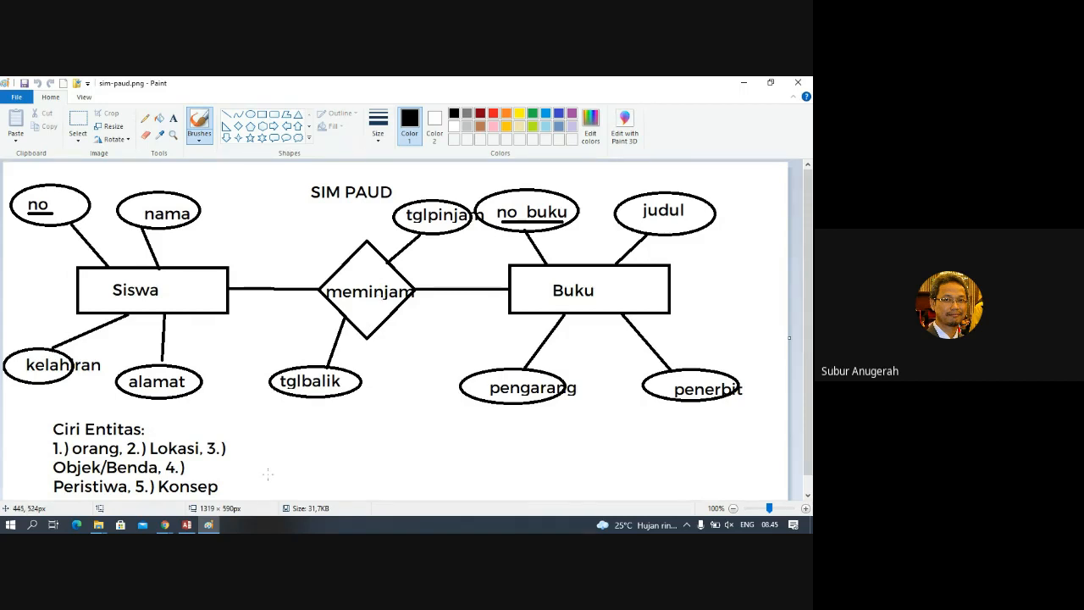
click(186, 524)
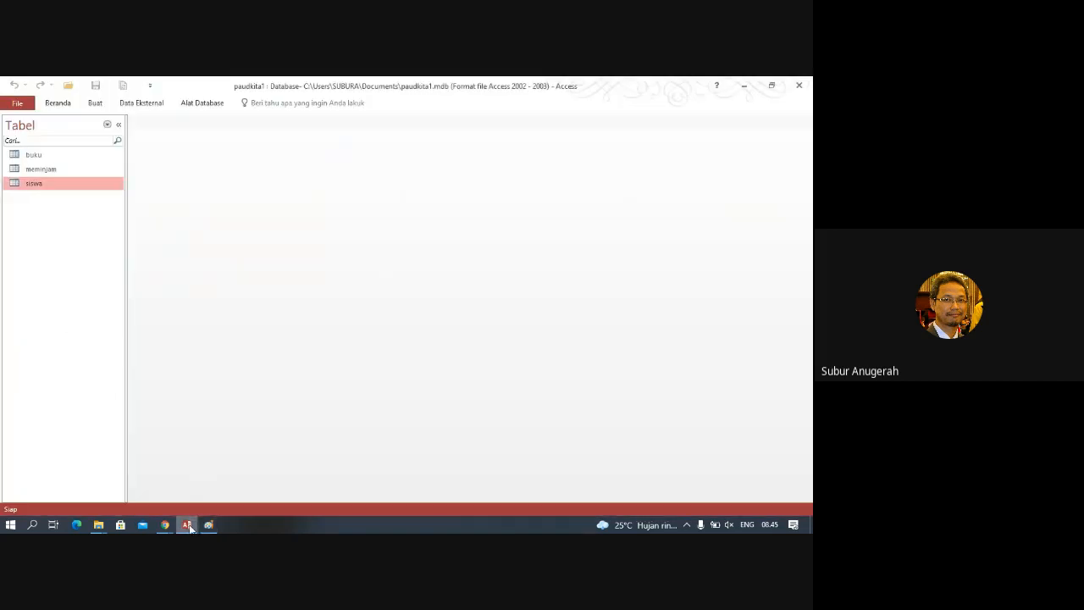
Open the database relationships and add the buku, meminjam and siswa tables to the layout
click(204, 108)
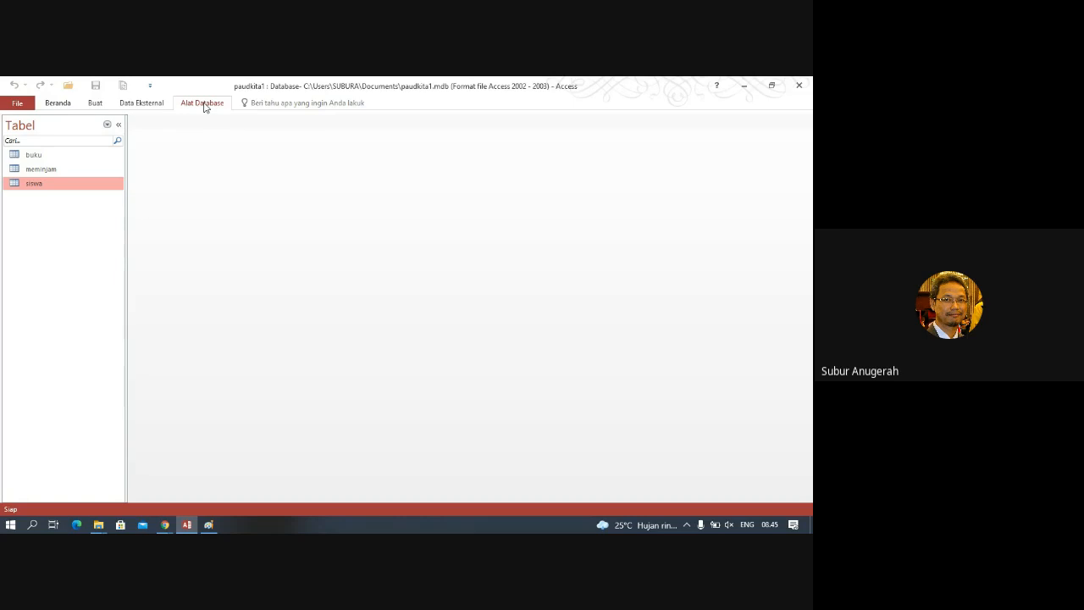
click(204, 107)
click(204, 107)
click(204, 108)
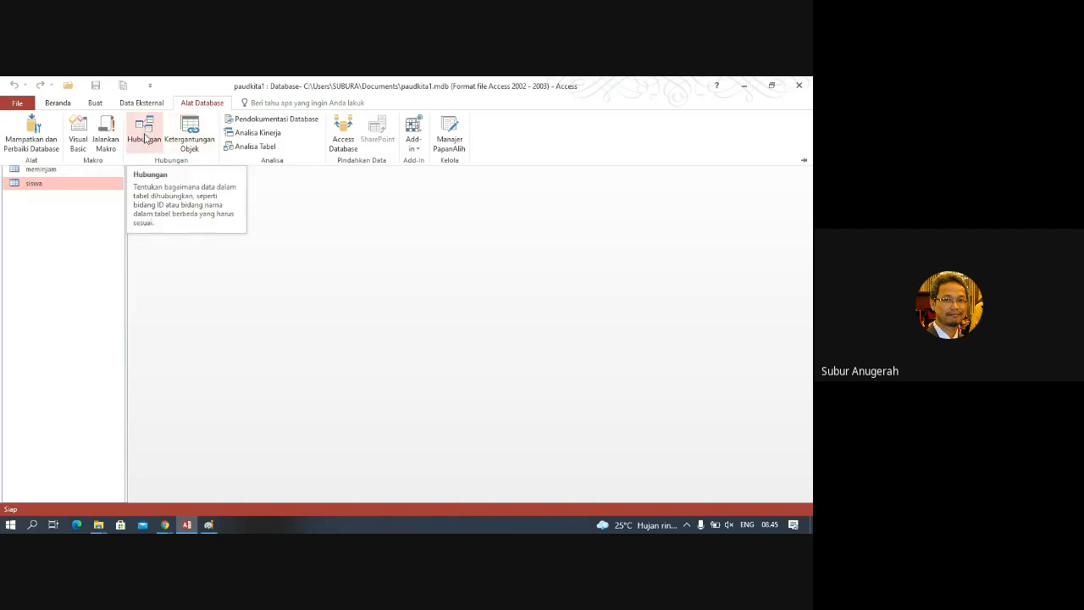
click(146, 138)
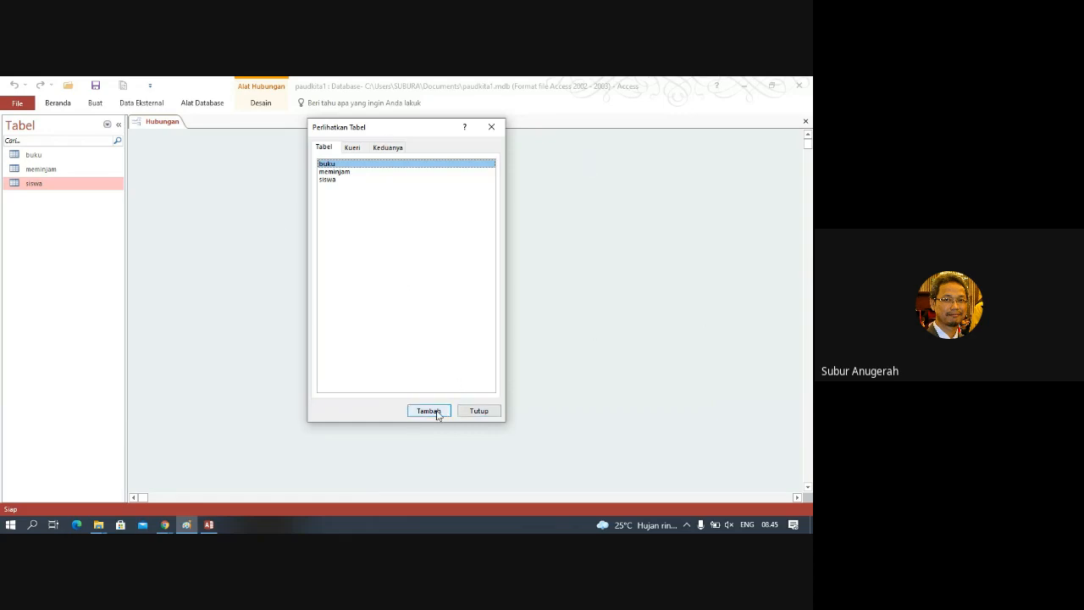
click(437, 412)
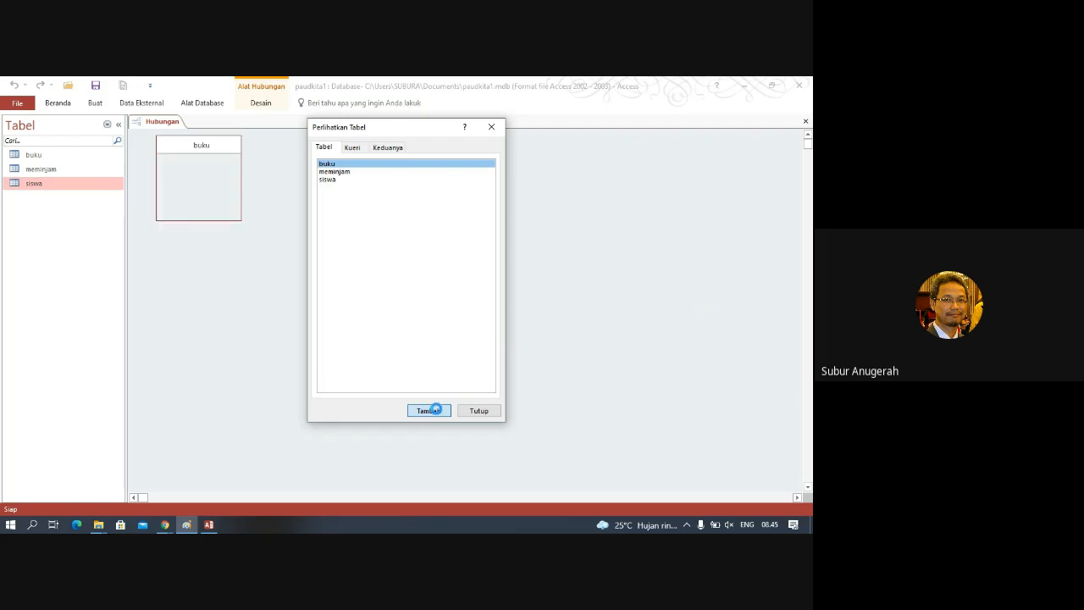
click(365, 172)
click(409, 411)
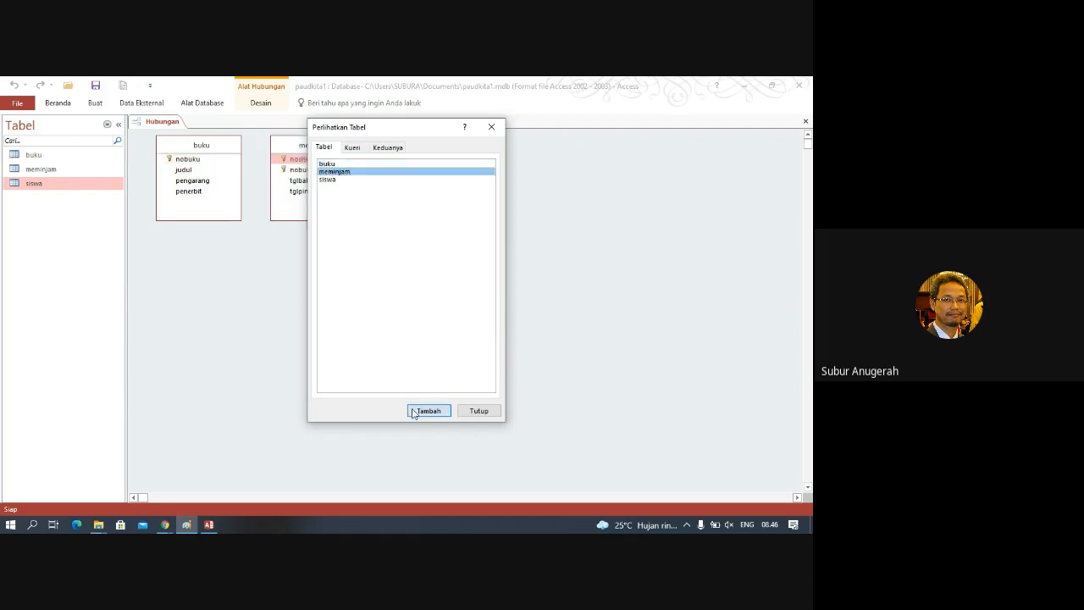
click(346, 179)
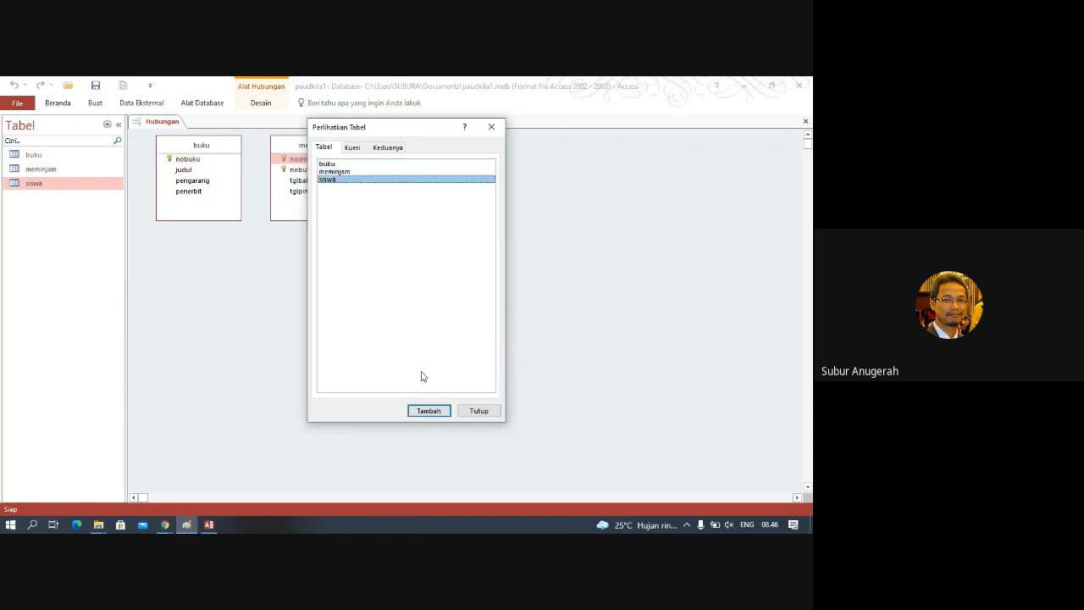
click(429, 415)
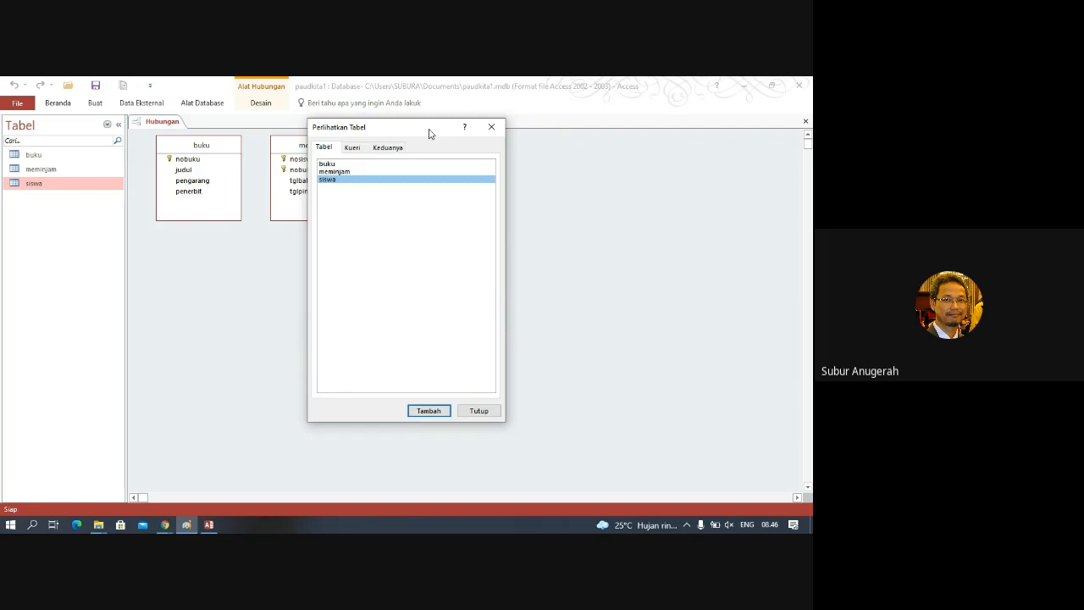
drag(431, 133, 641, 175)
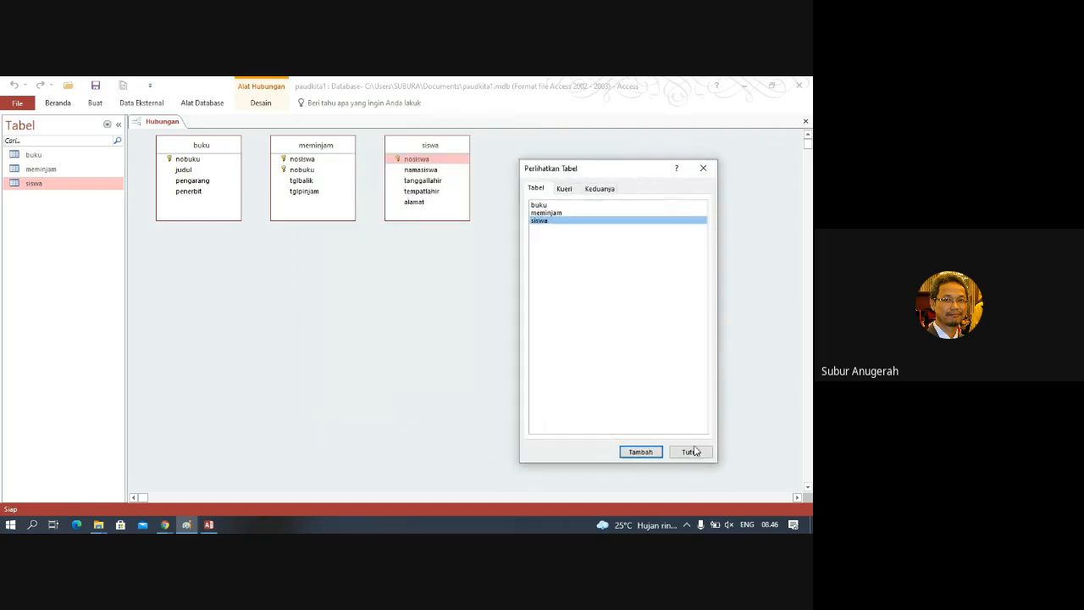
click(693, 453)
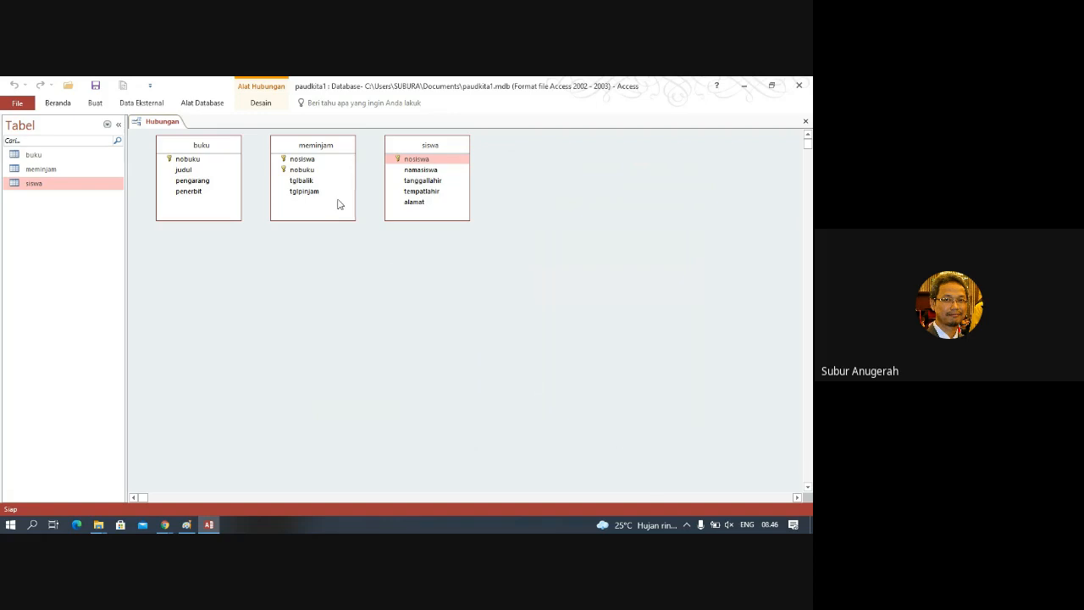
Arrange the tables in the relationship layout side by side in the order siswa, meminjam, buku
click(221, 150)
drag(221, 150, 591, 235)
drag(447, 150, 251, 257)
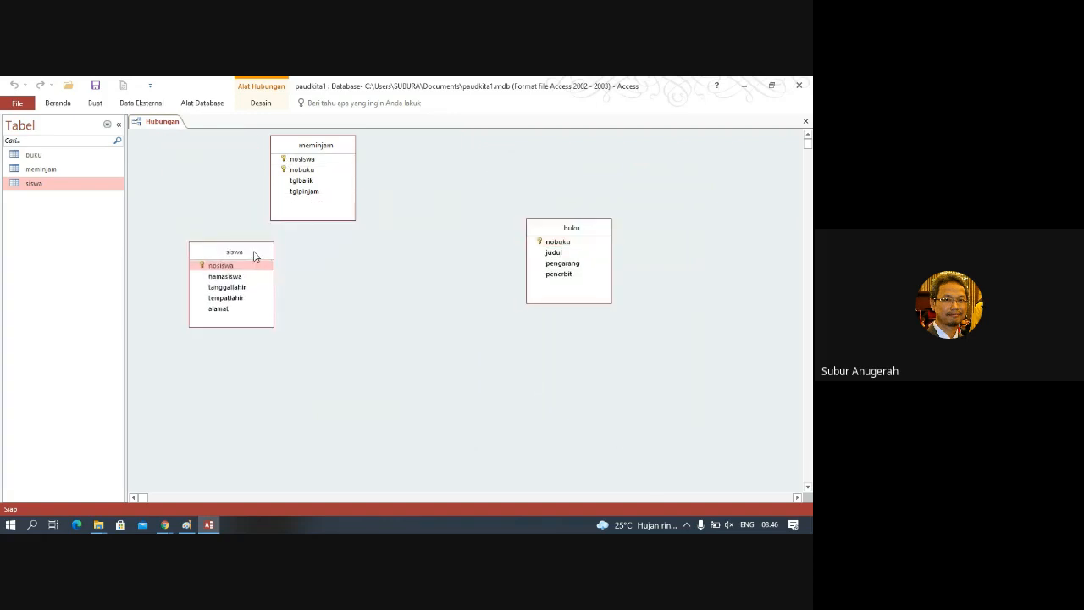
drag(312, 150, 401, 269)
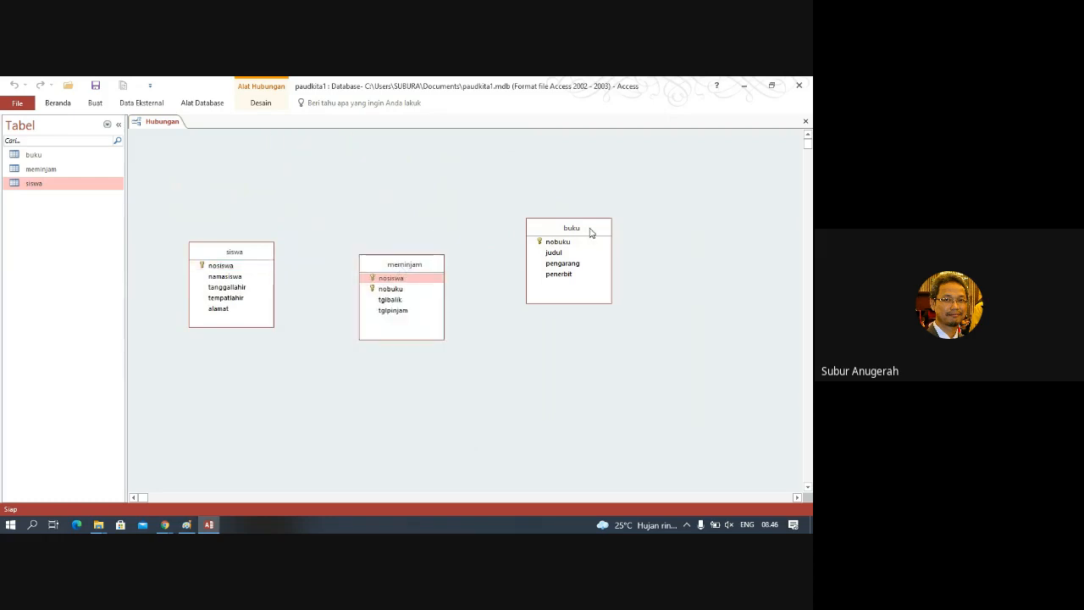
drag(592, 231, 616, 260)
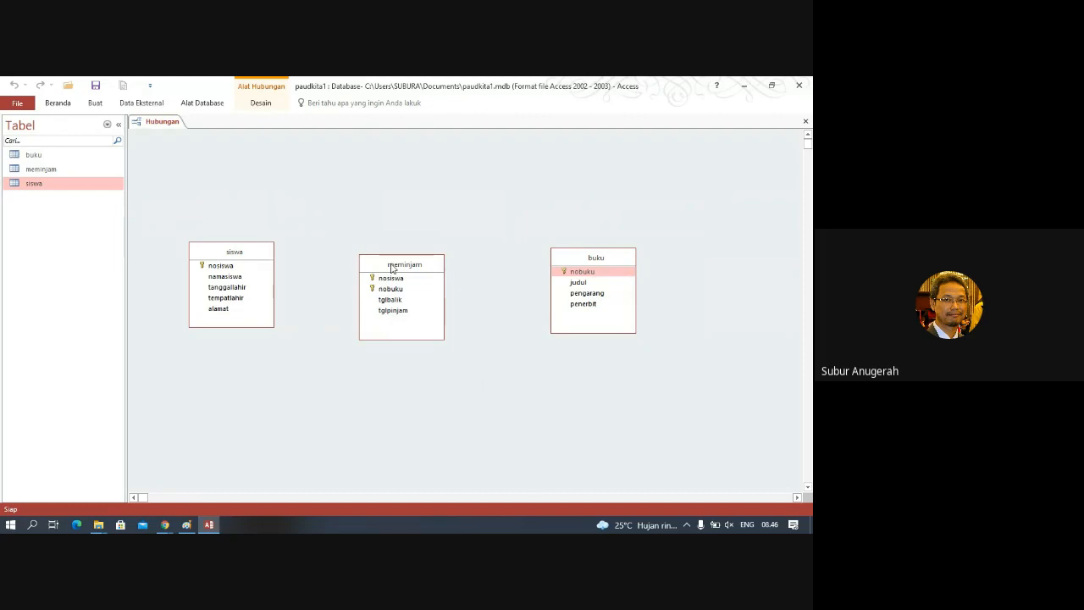
drag(392, 264, 417, 261)
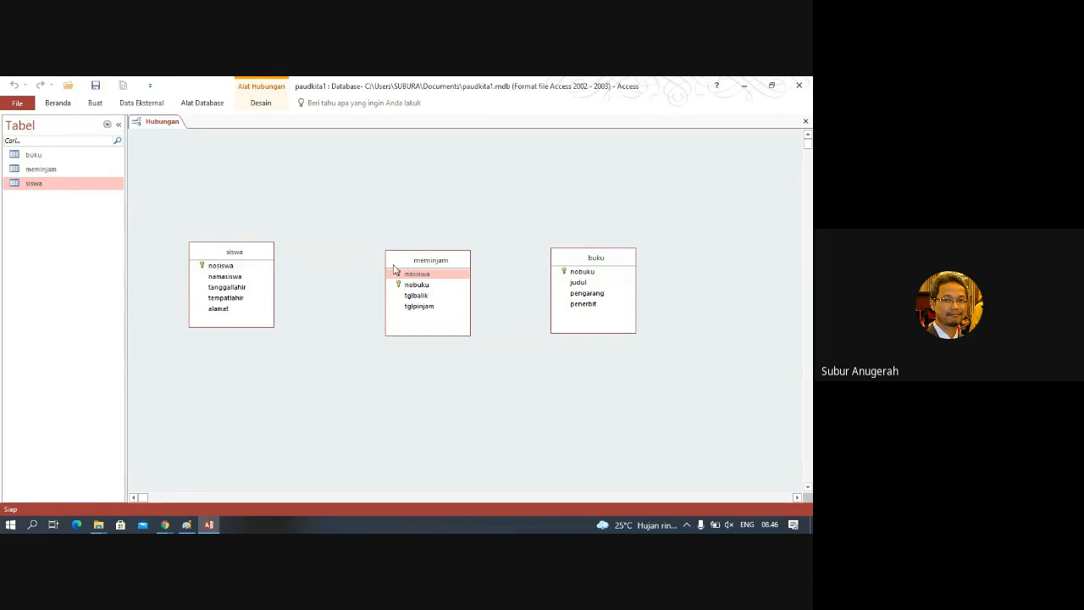
Relate siswa to meminjam on nosiswa with referential integrity enforced and cascading updates and deletes
click(213, 265)
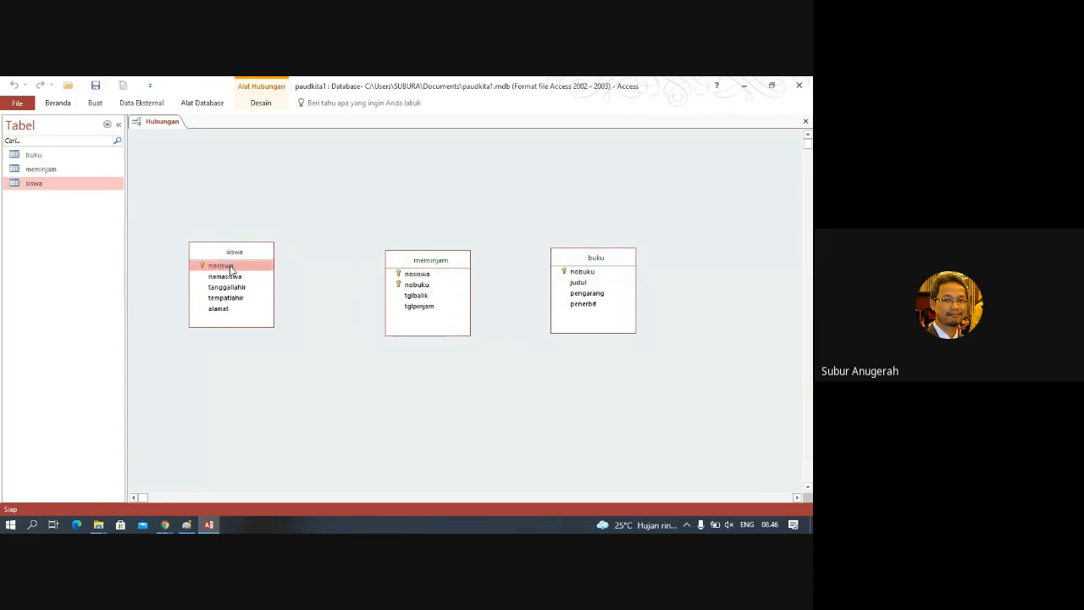
drag(230, 268, 415, 274)
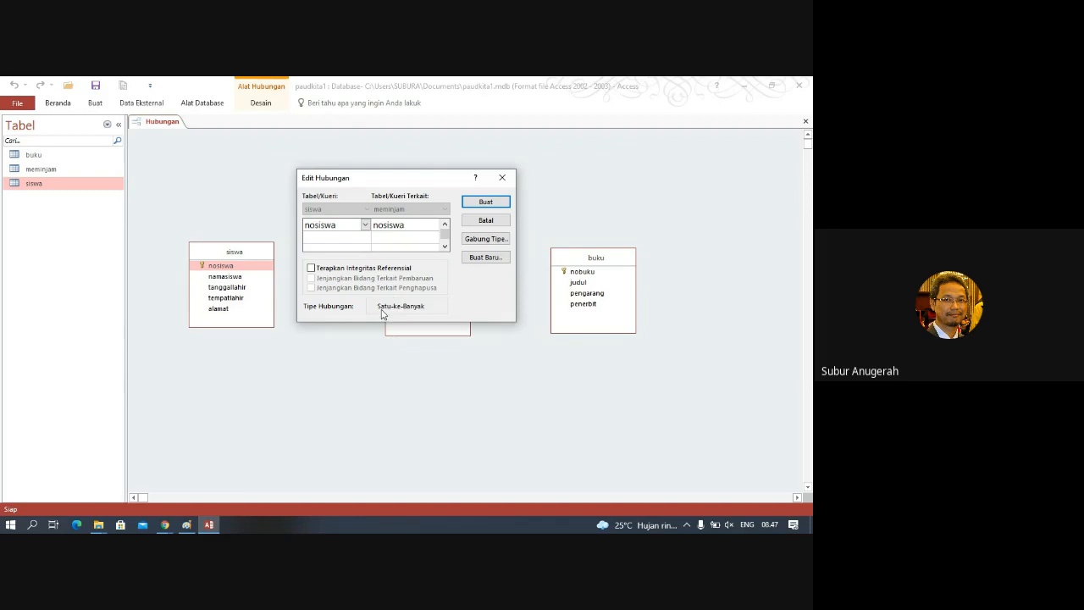
click(312, 269)
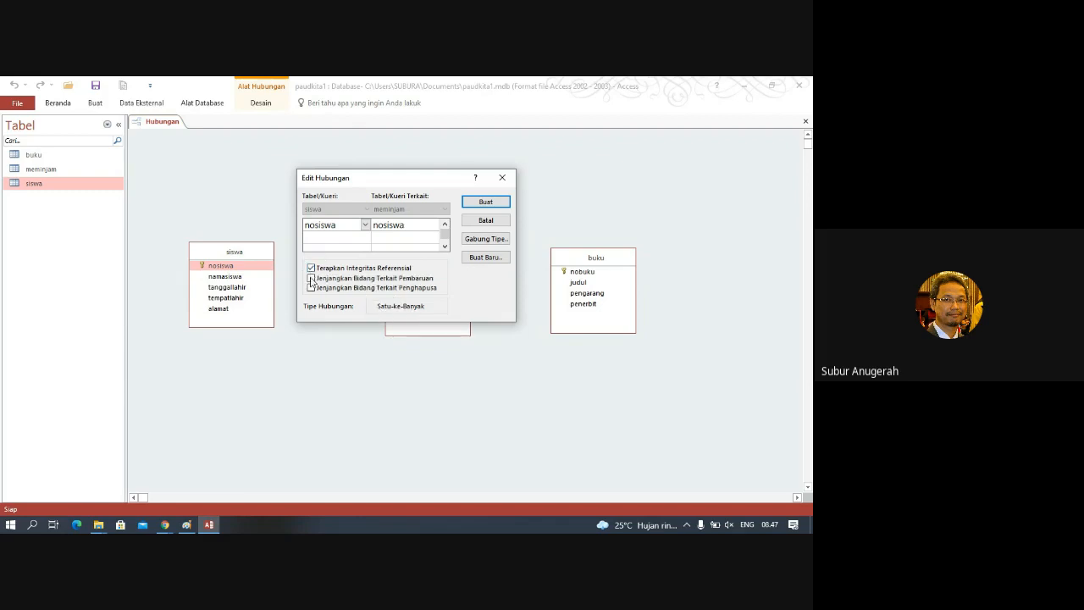
click(310, 278)
click(312, 288)
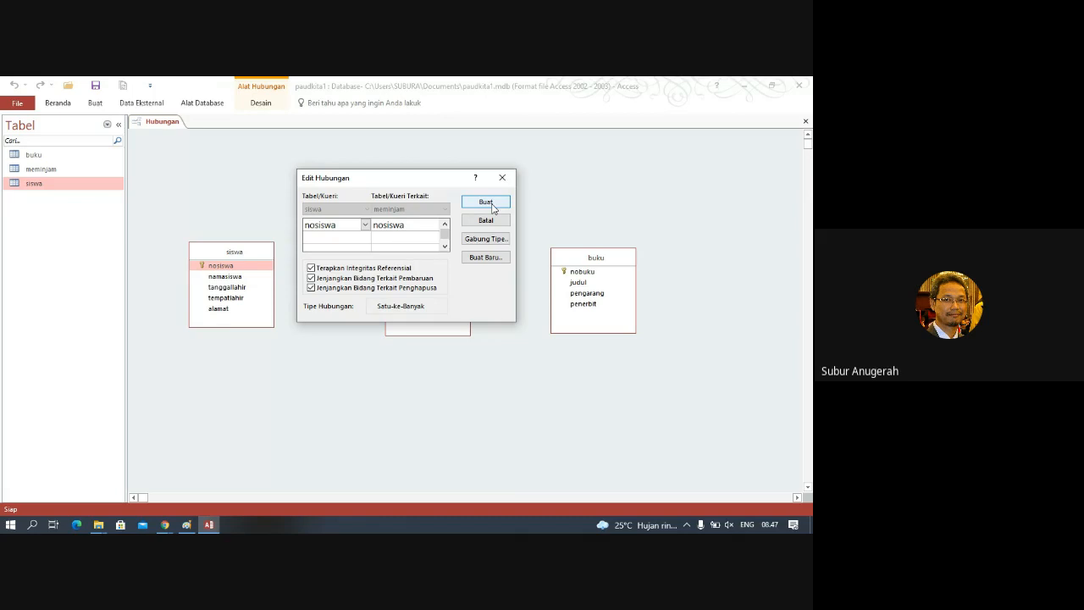
click(489, 202)
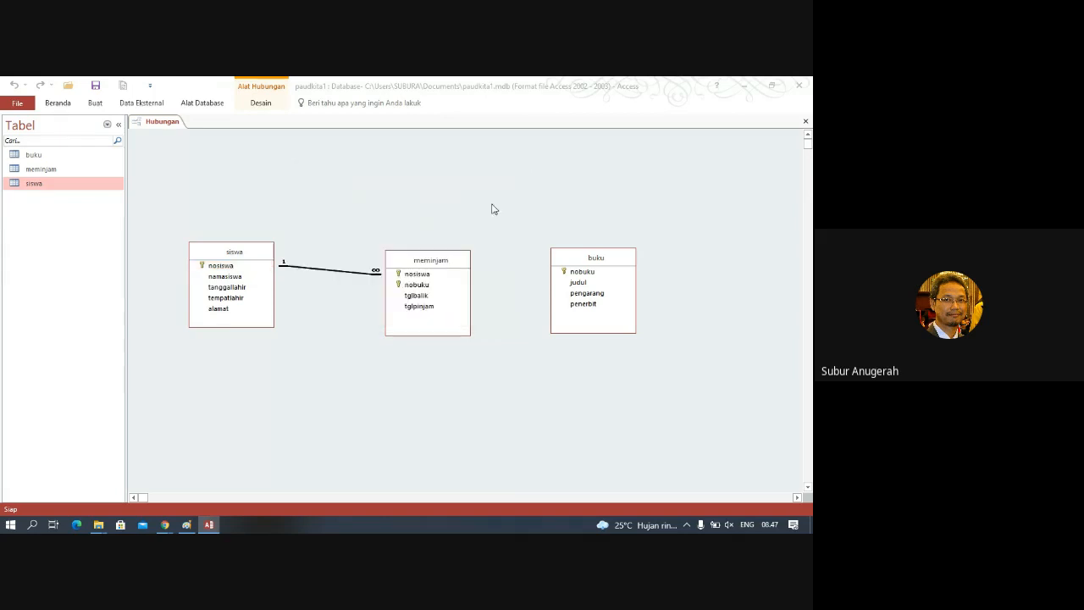
Relate buku to meminjam on nobuku with referential integrity enforced and cascading updates and deletes
drag(450, 265, 447, 297)
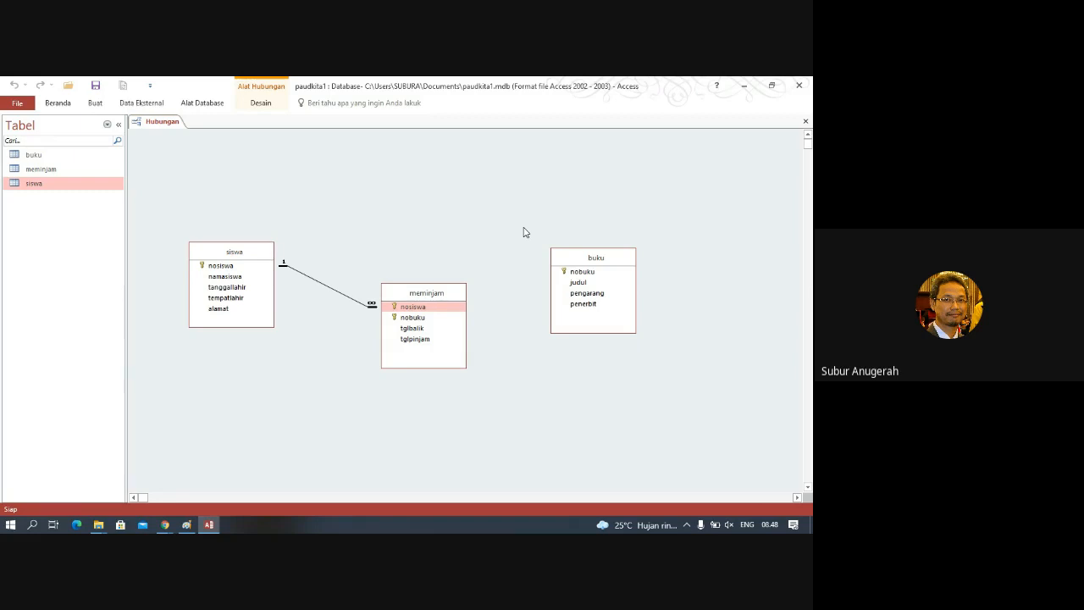
click(583, 272)
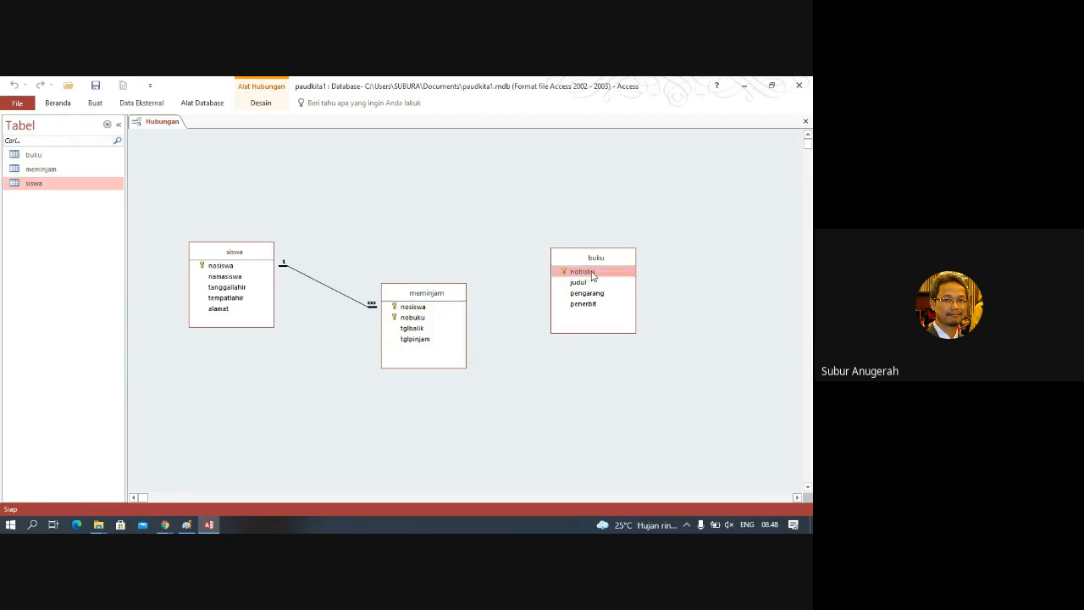
drag(593, 277, 412, 321)
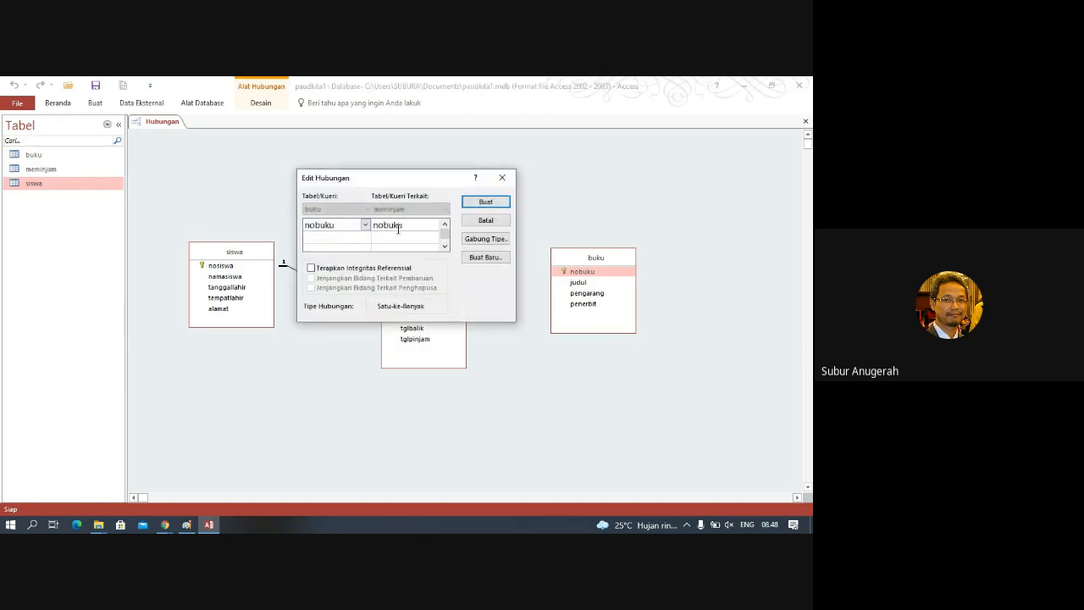
click(311, 267)
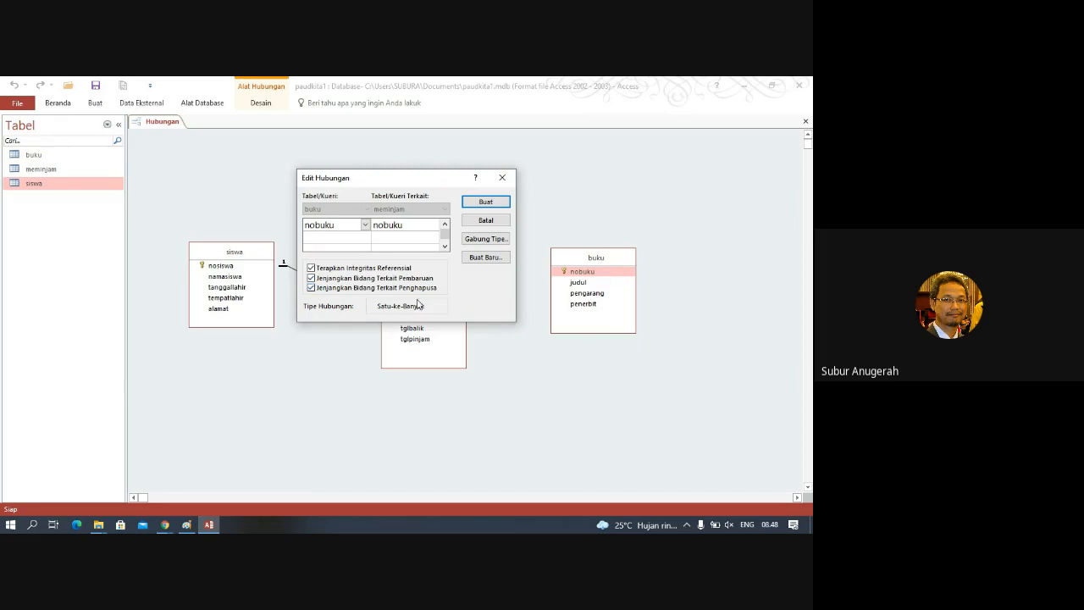
click(485, 204)
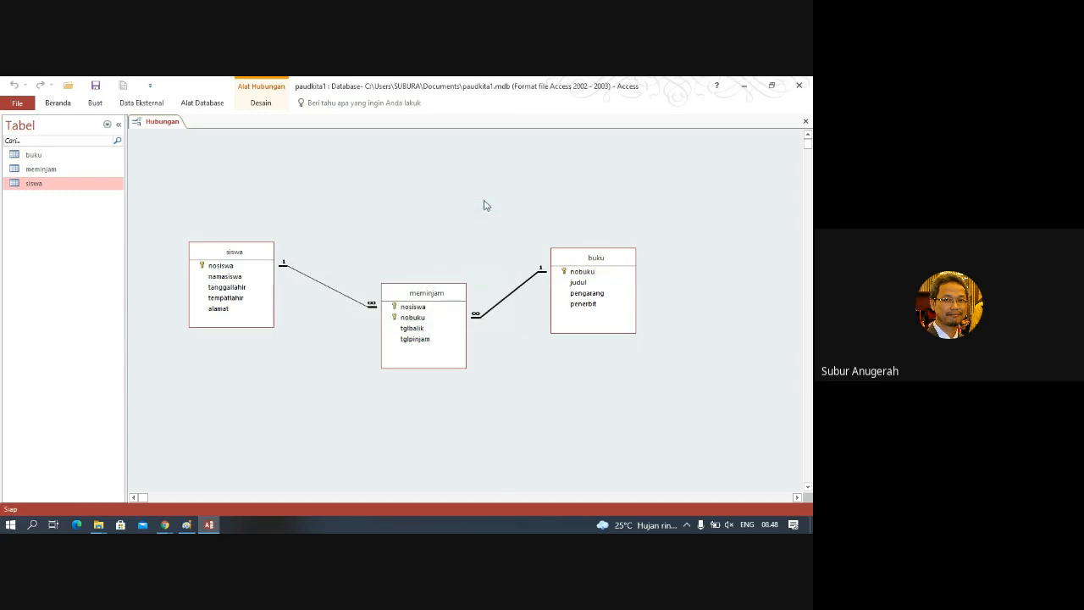
Move the meminjam table up level with siswa and buku, compare with the Paint diagram, and save the relationship layout
drag(434, 308, 425, 280)
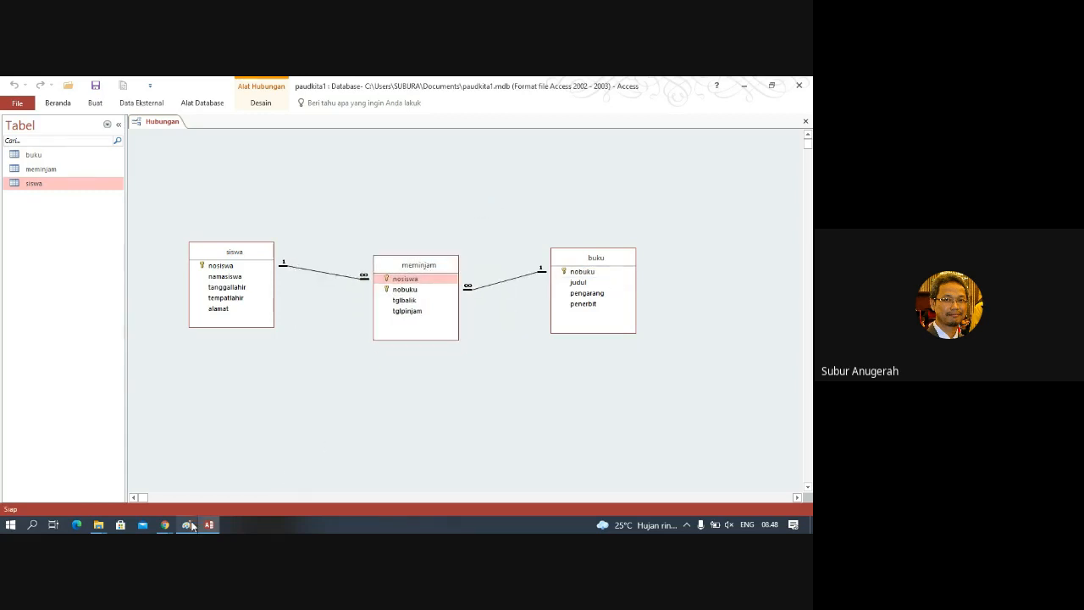
click(187, 525)
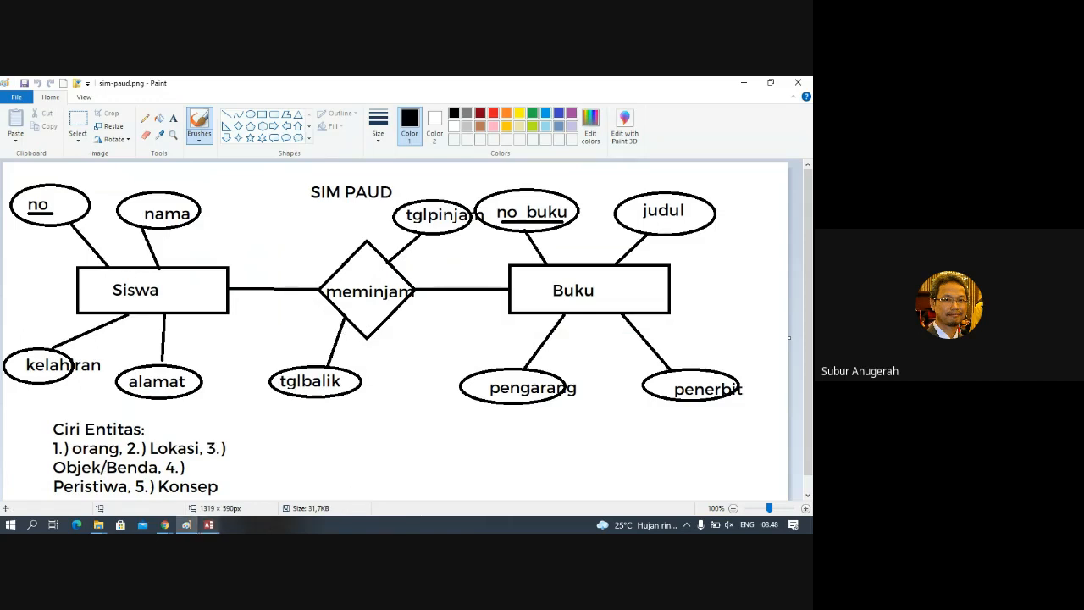
click(208, 525)
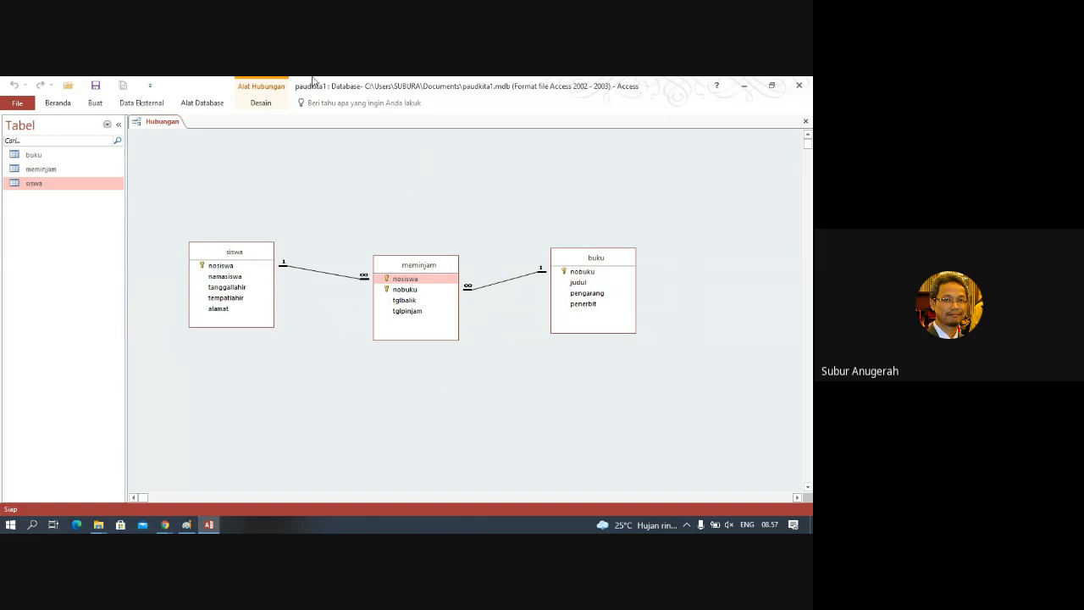
click(99, 86)
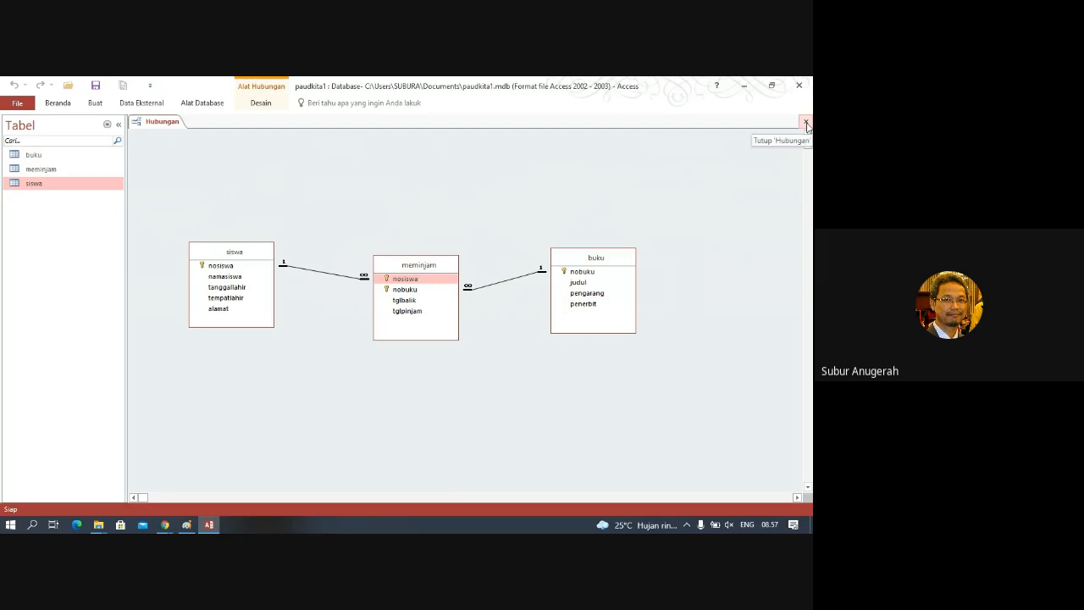
Close the relationship layout, open the siswa, buku and meminjam tables as datasheets, and return to siswa
click(805, 123)
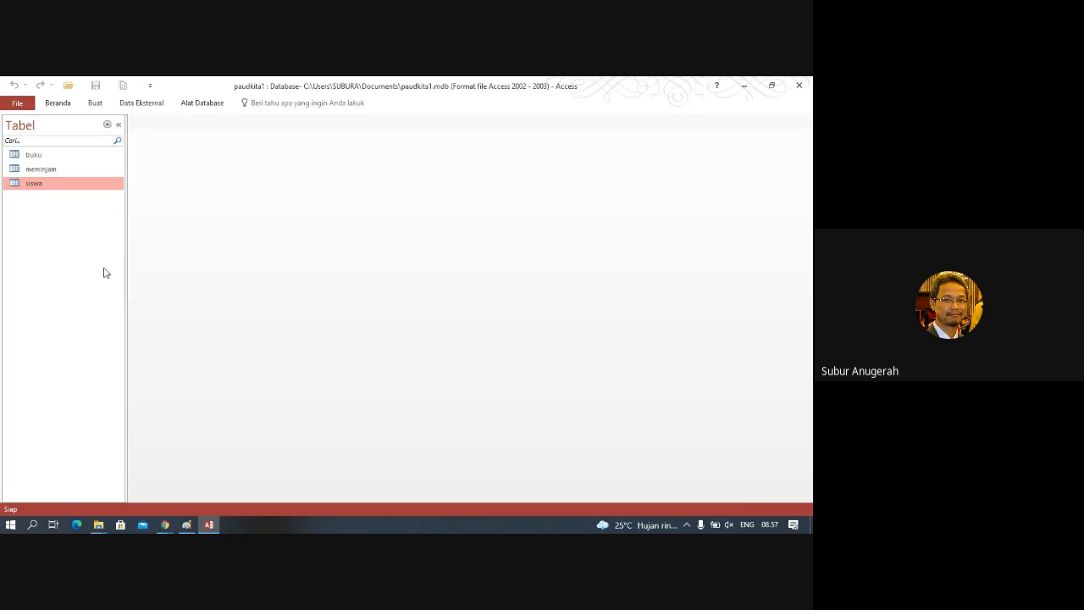
double_click(39, 185)
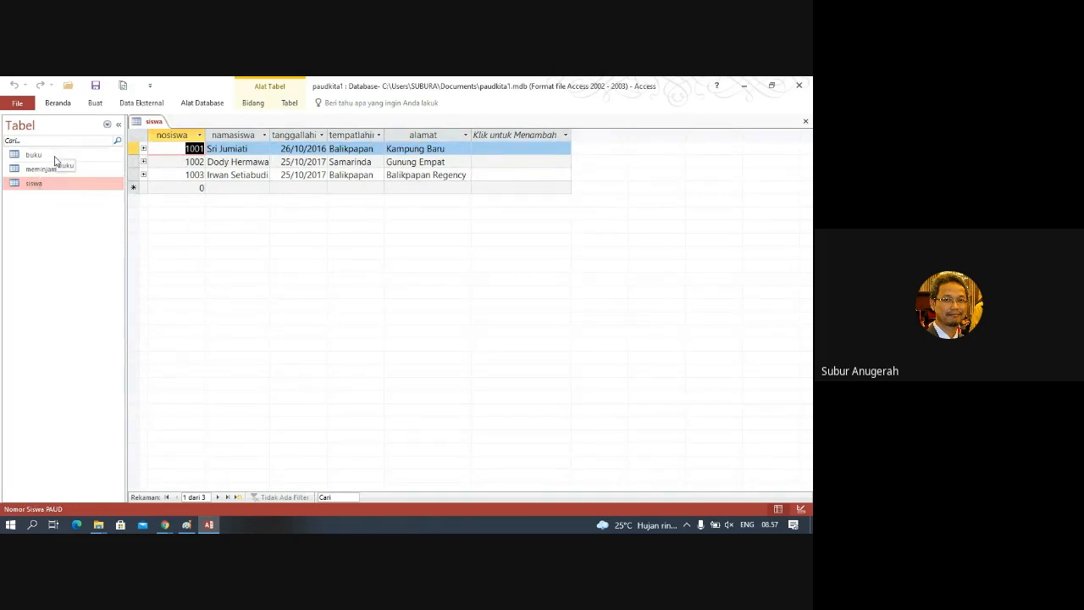
double_click(54, 157)
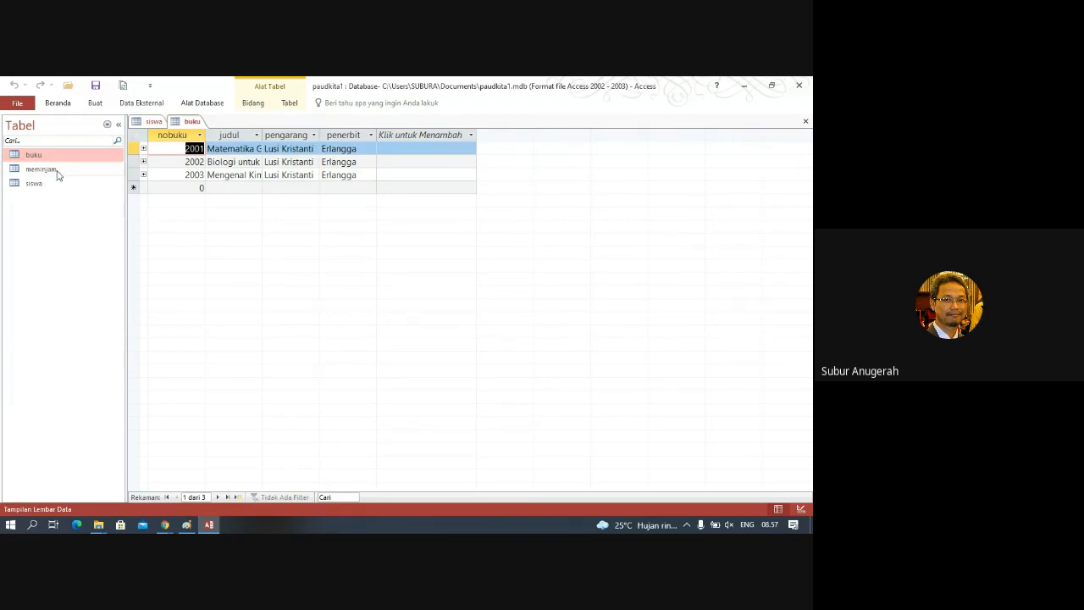
double_click(58, 173)
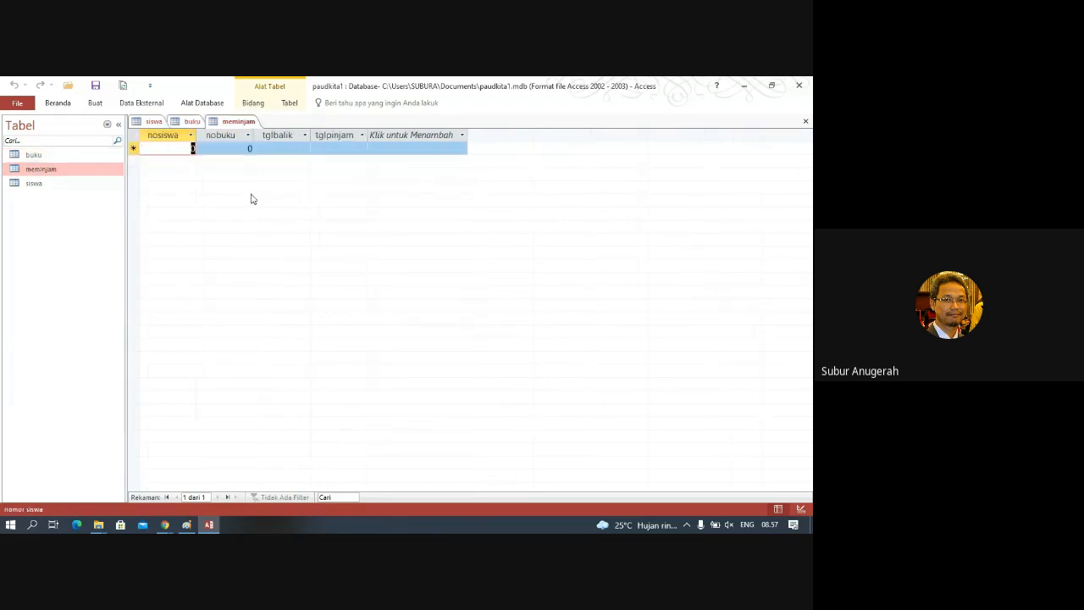
click(152, 123)
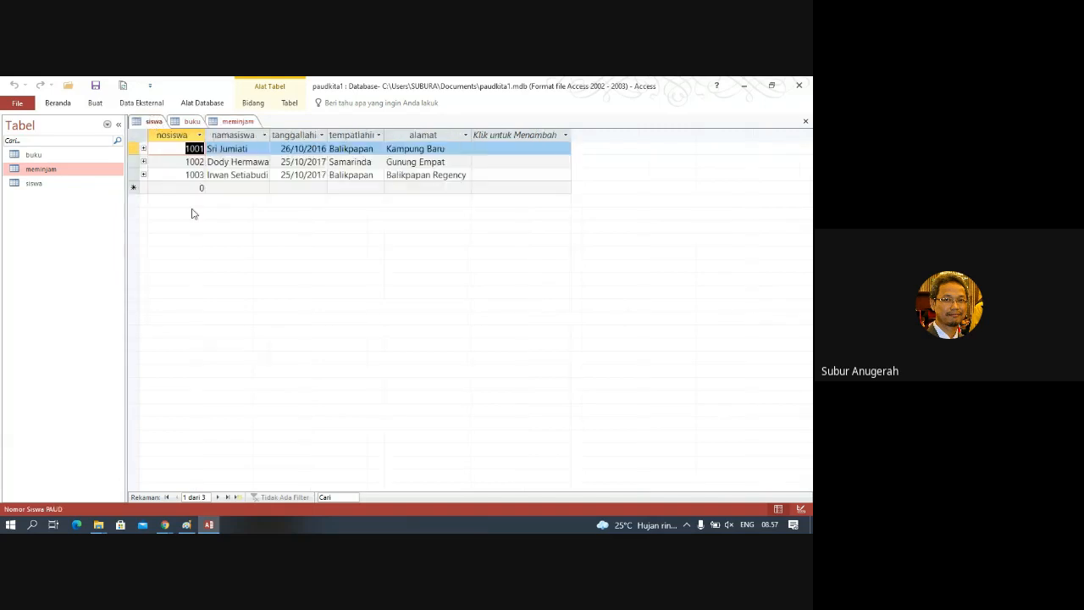
Expand the loan rows of the first siswa record and check the available book numbers in the buku table
click(143, 149)
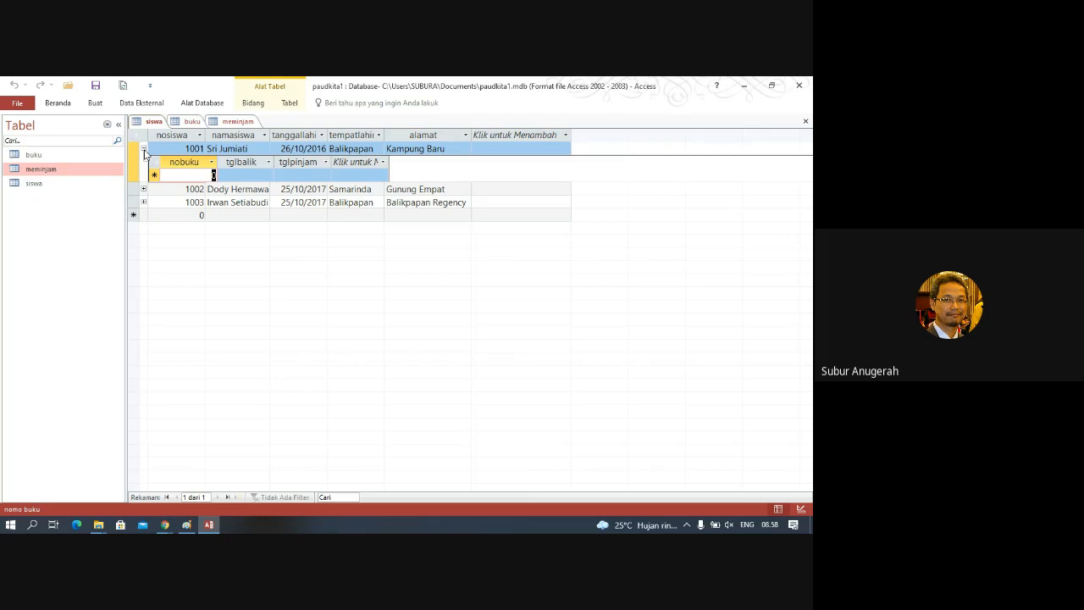
text(1)
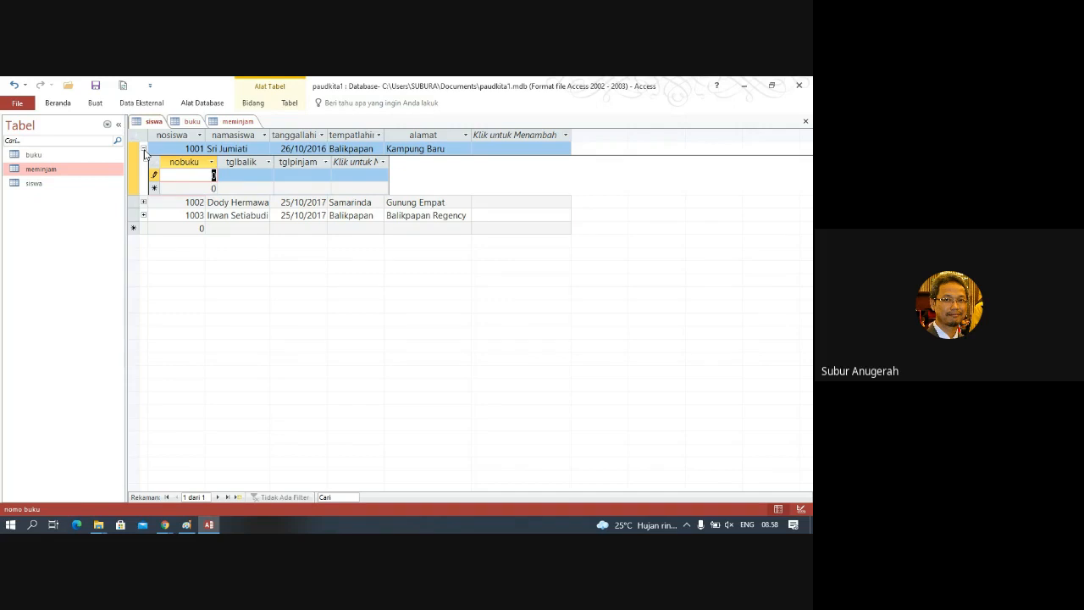
key(Escape)
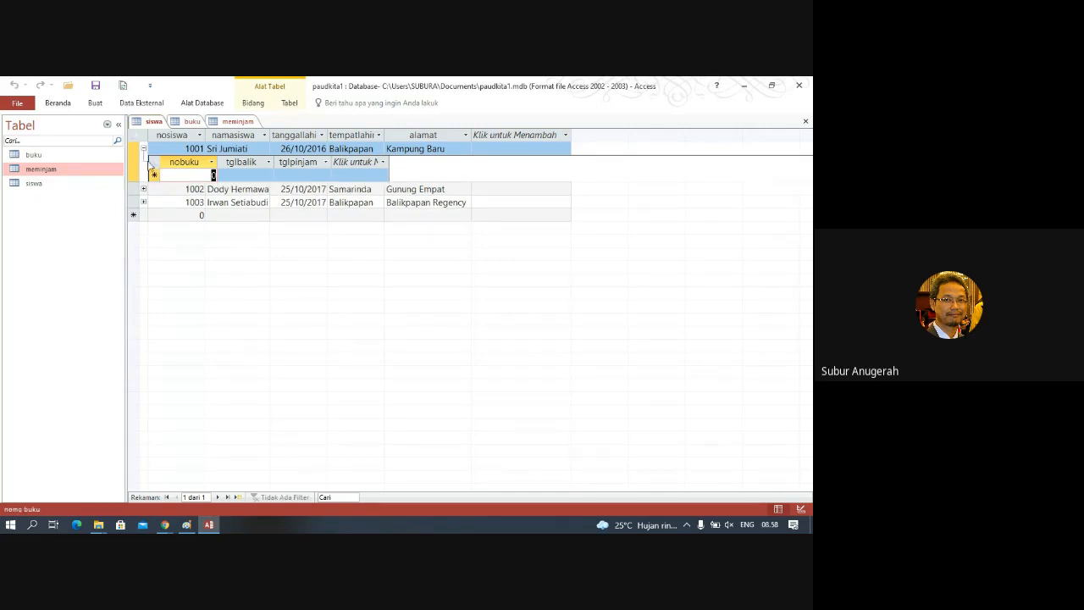
click(143, 189)
click(144, 190)
click(193, 122)
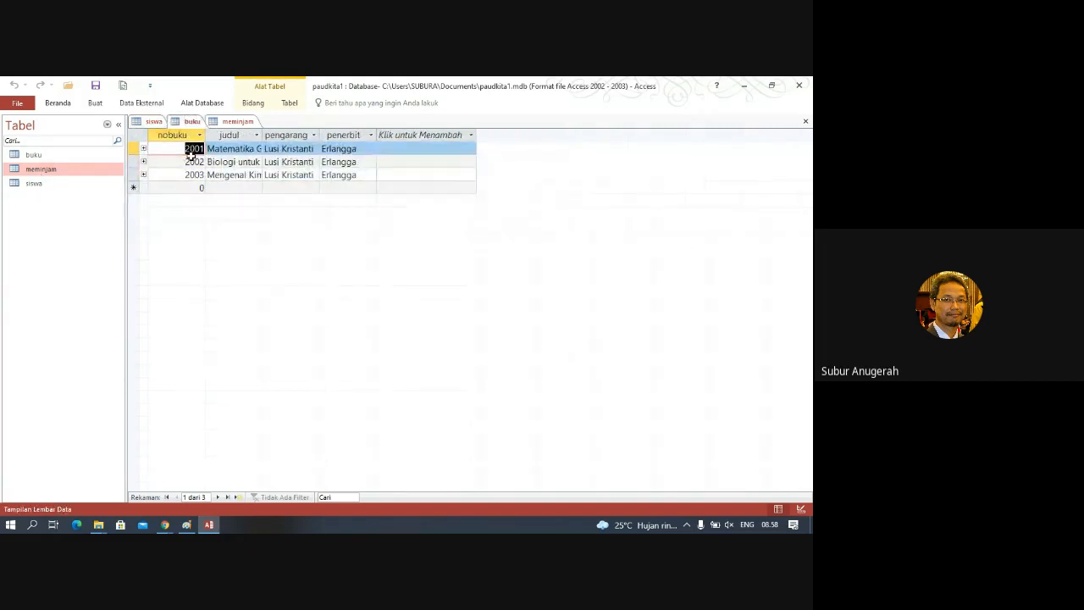
click(154, 121)
Enter 109245, a book number missing from the buku table, as nobuku in the first student's loan row
text(2)
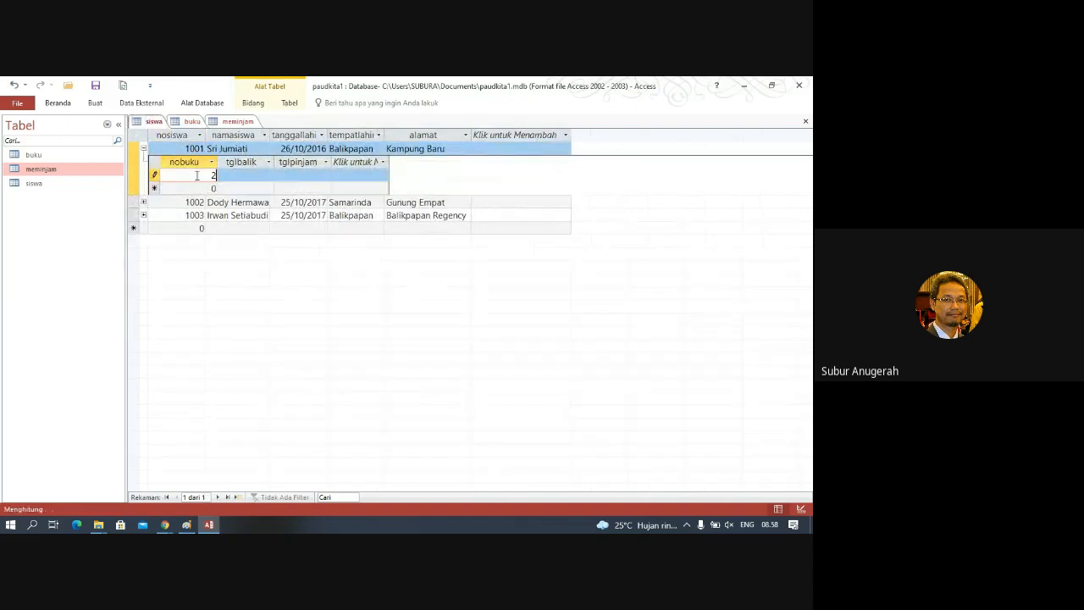
key(BackSpace)
text(100245)
key(Tab)
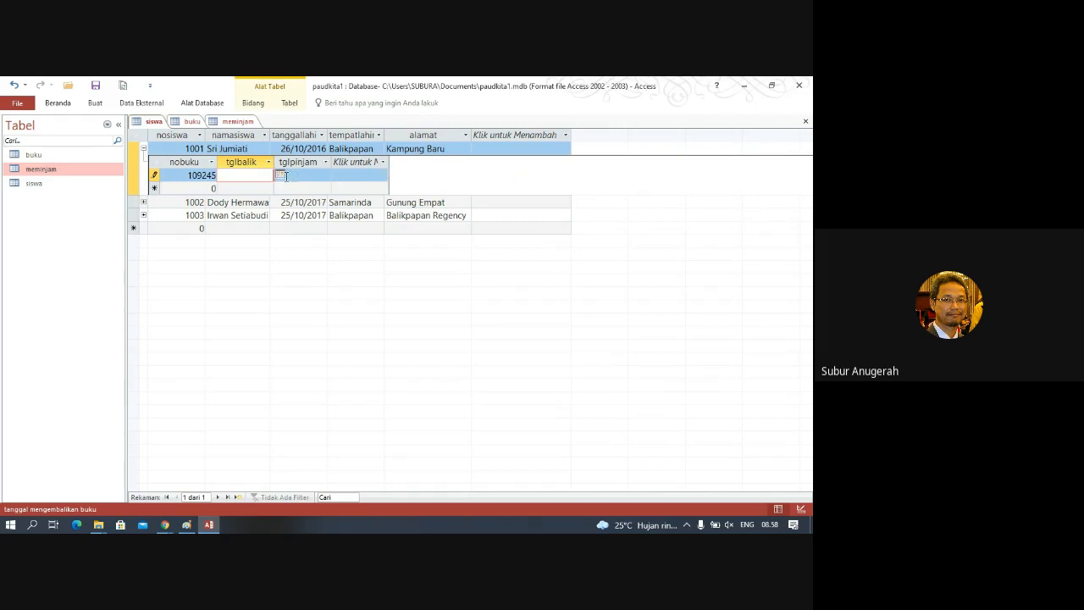
Set the loan row's tglbalik to 31/10/2021 and tglpinjam to 30/10/2021, and try to save the record
click(279, 176)
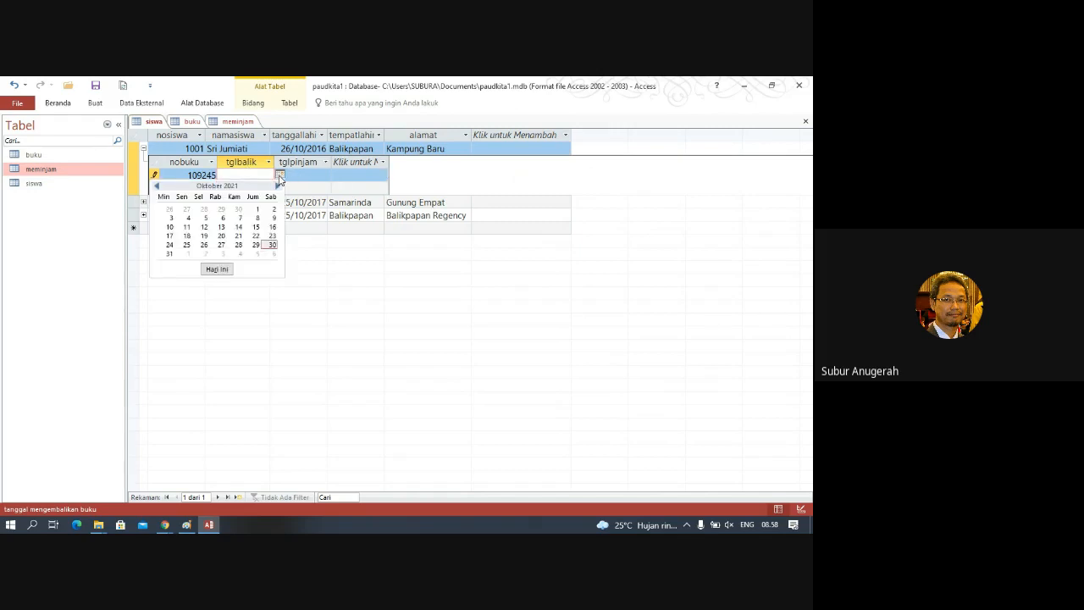
click(170, 253)
click(314, 176)
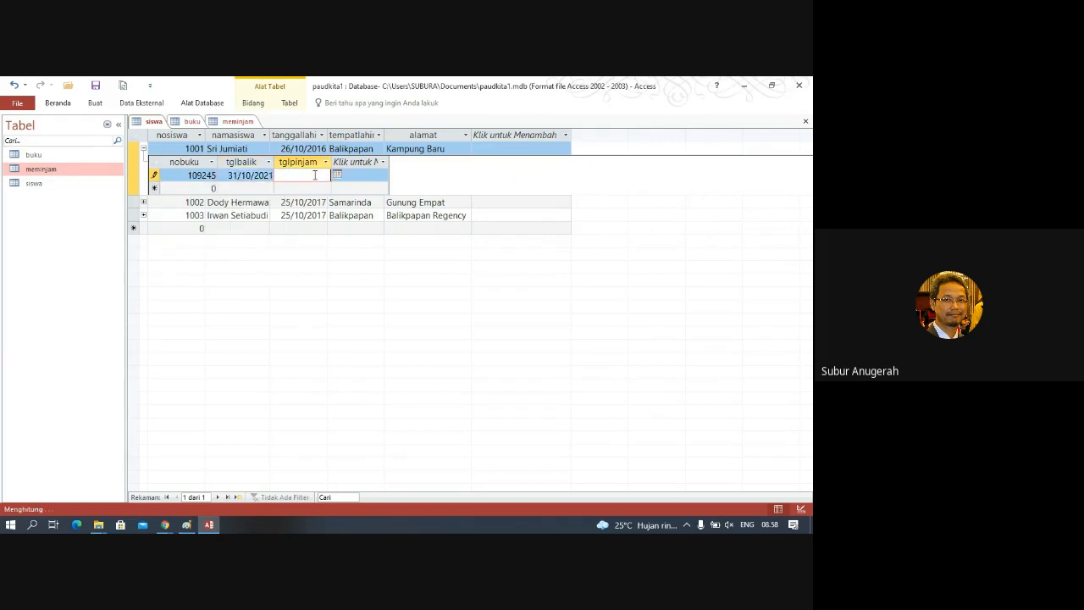
click(336, 174)
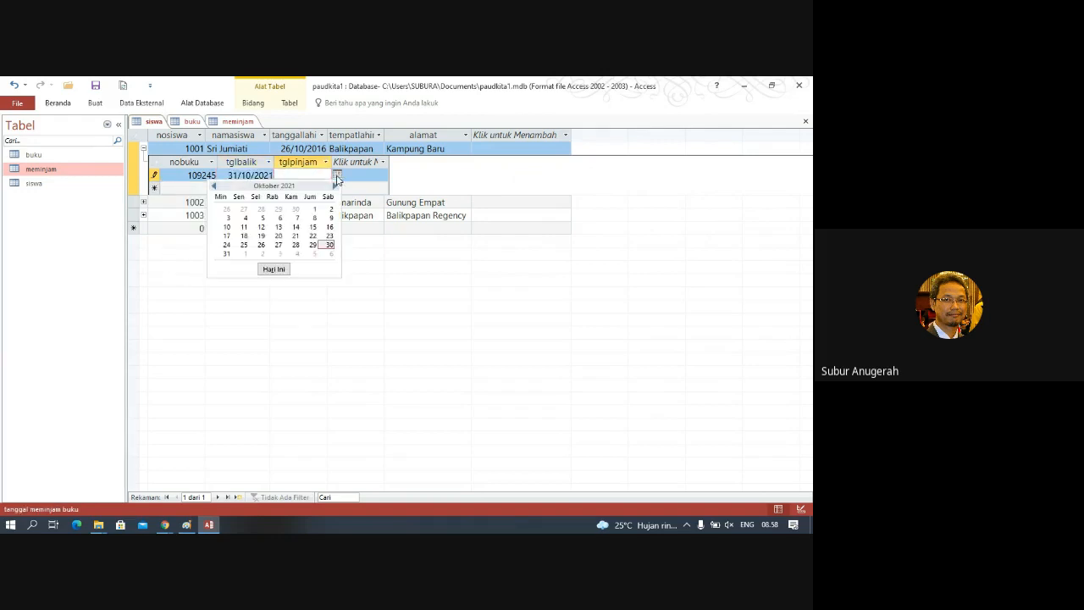
click(329, 245)
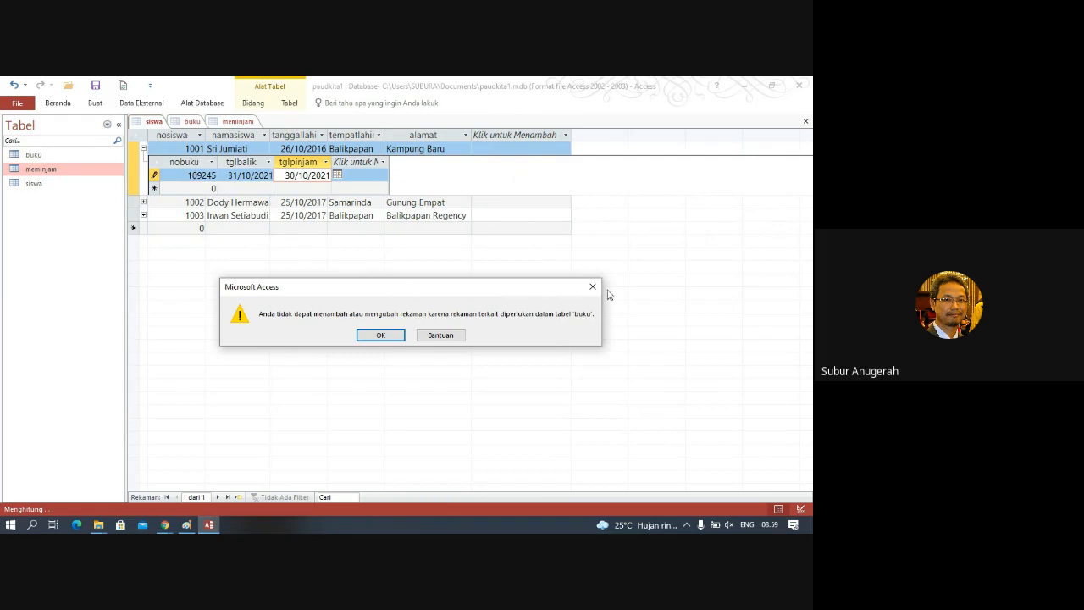
click(381, 336)
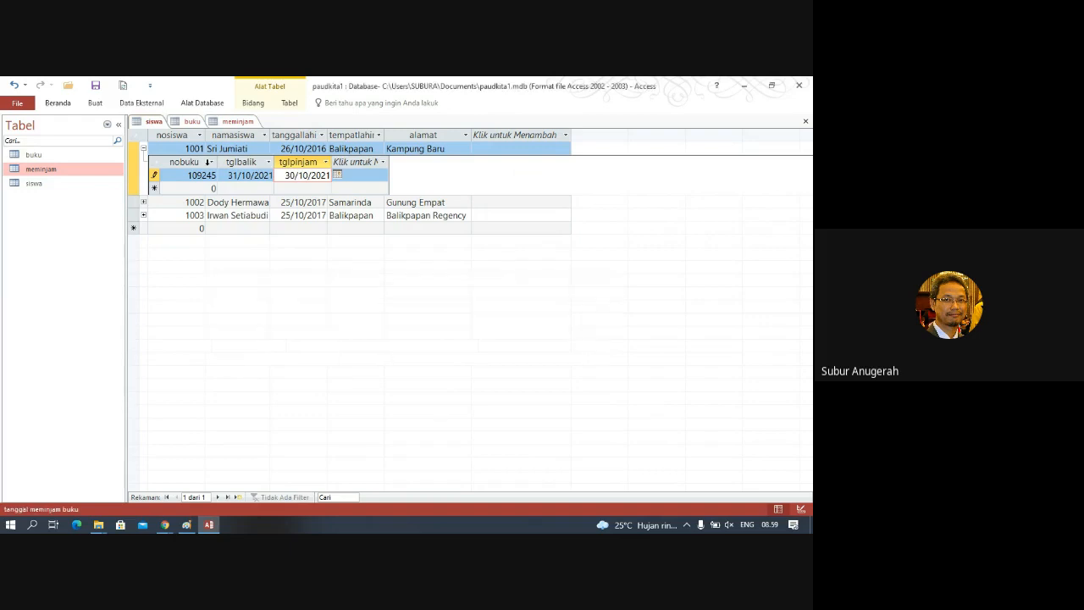
Check the book numbers in buku, replace the loan row's nobuku with 2001, and save the record
click(192, 121)
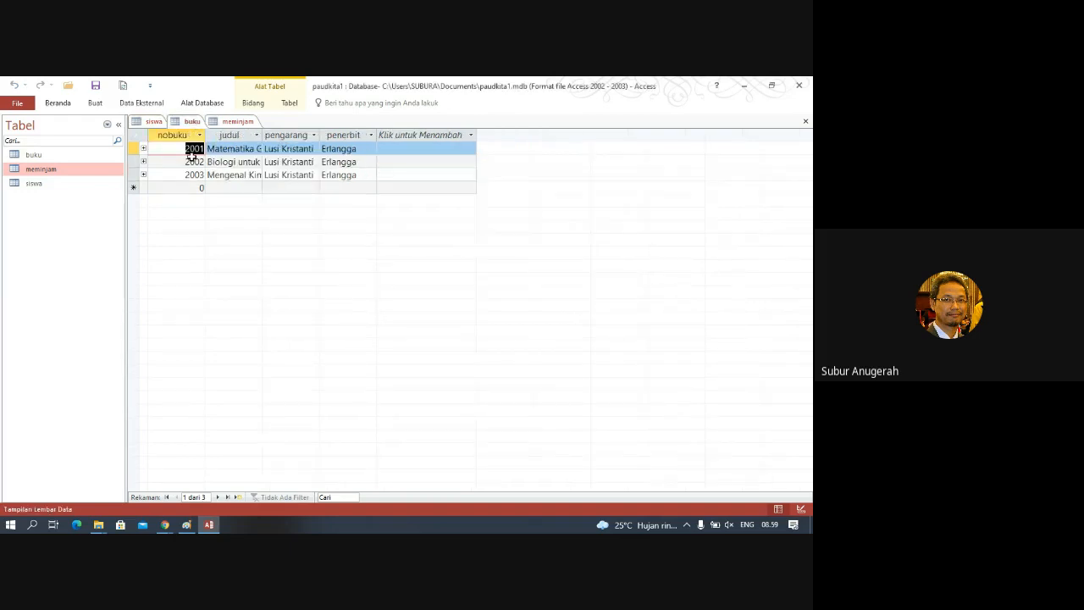
click(153, 121)
click(195, 176)
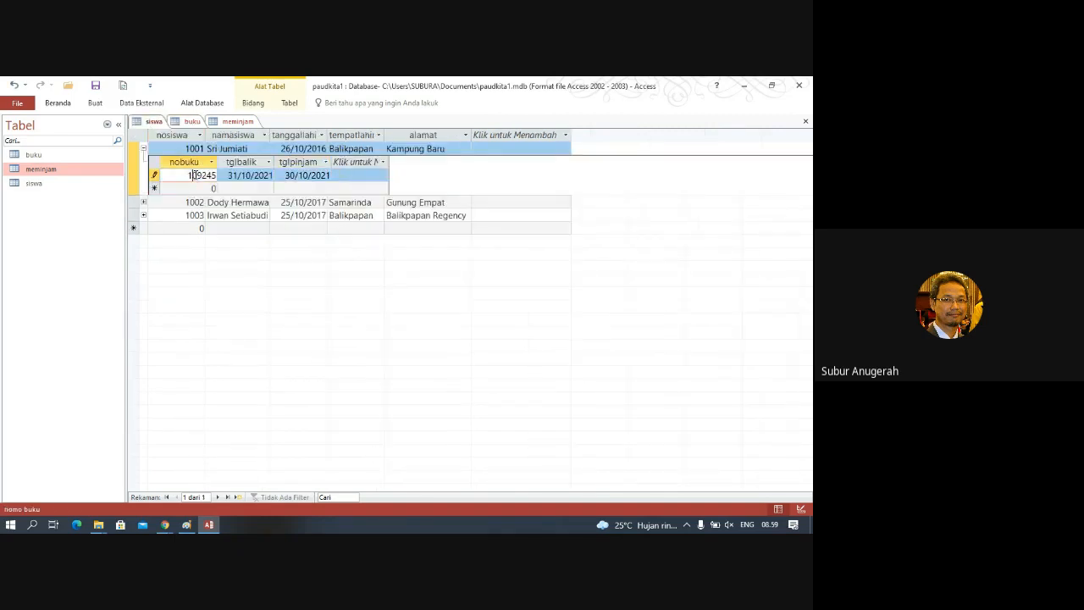
click(183, 174)
text(2001)
key(Tab)
key(Tab)
key(Tab)
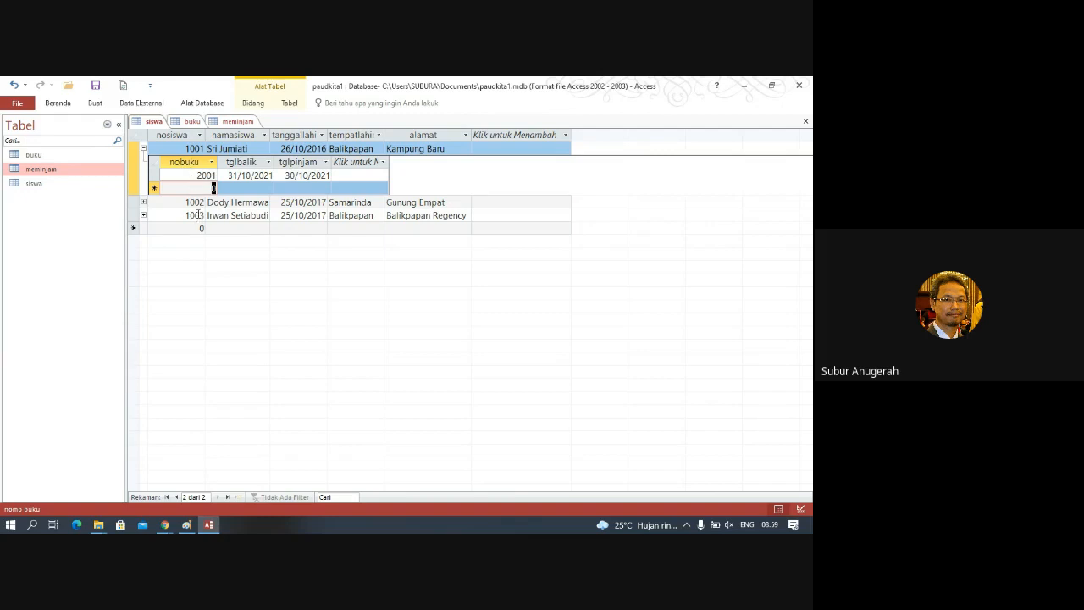
Collapse the first student's loan rows and examine which student is linked to book 2001 in the buku table
click(144, 150)
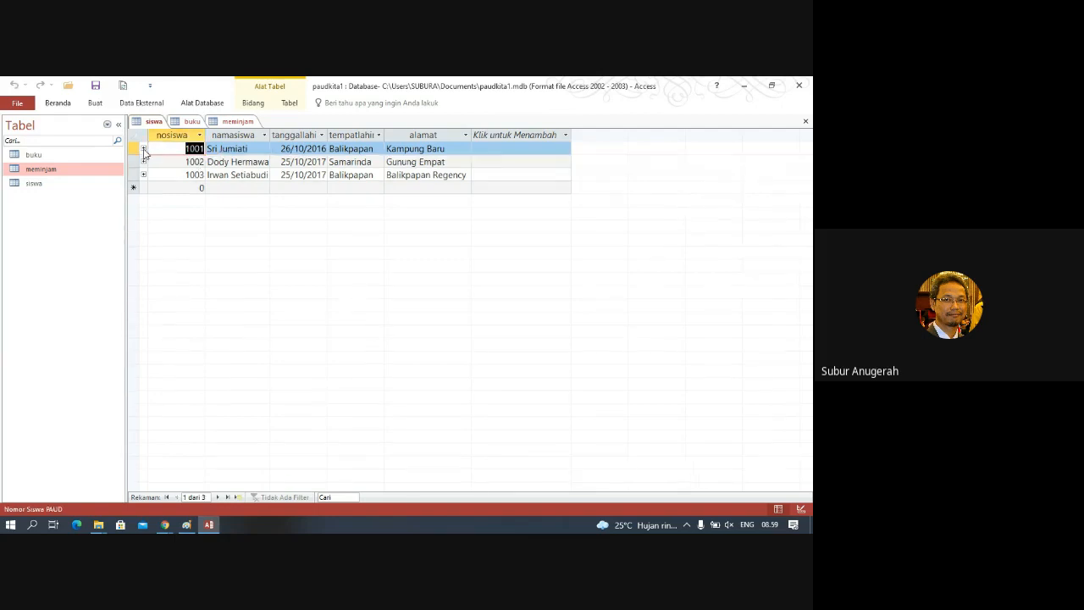
click(54, 157)
double_click(55, 159)
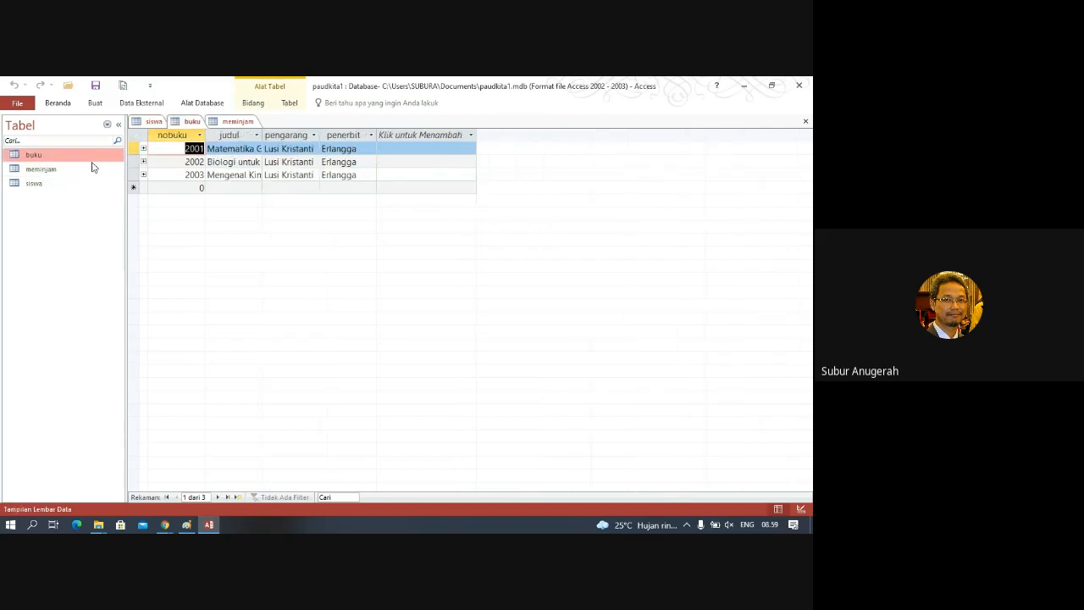
click(143, 149)
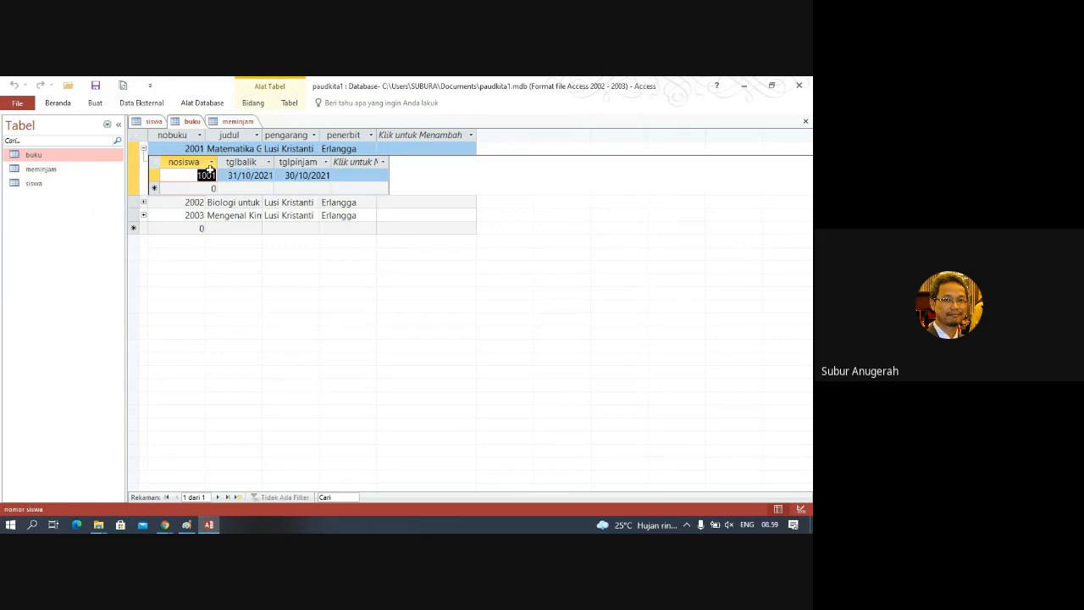
click(144, 149)
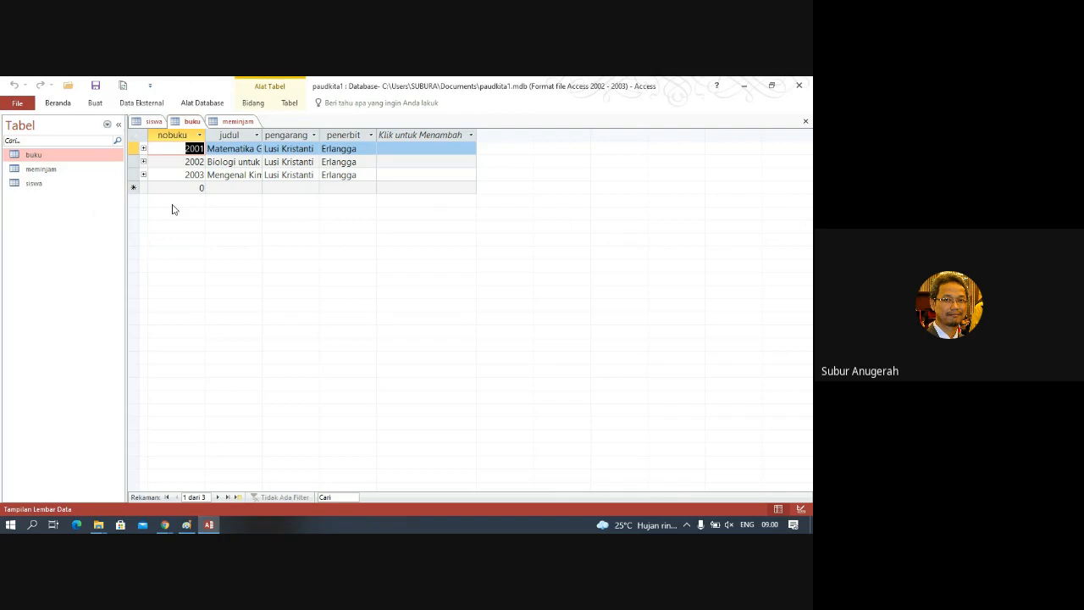
Close the meminjam table and reopen it to refresh its records
click(241, 124)
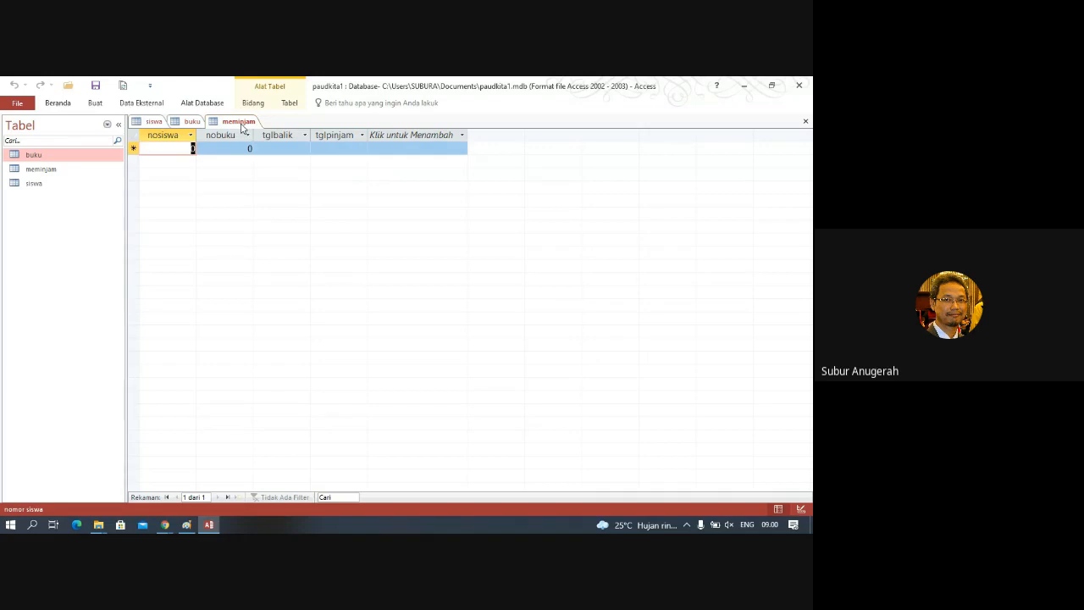
click(150, 123)
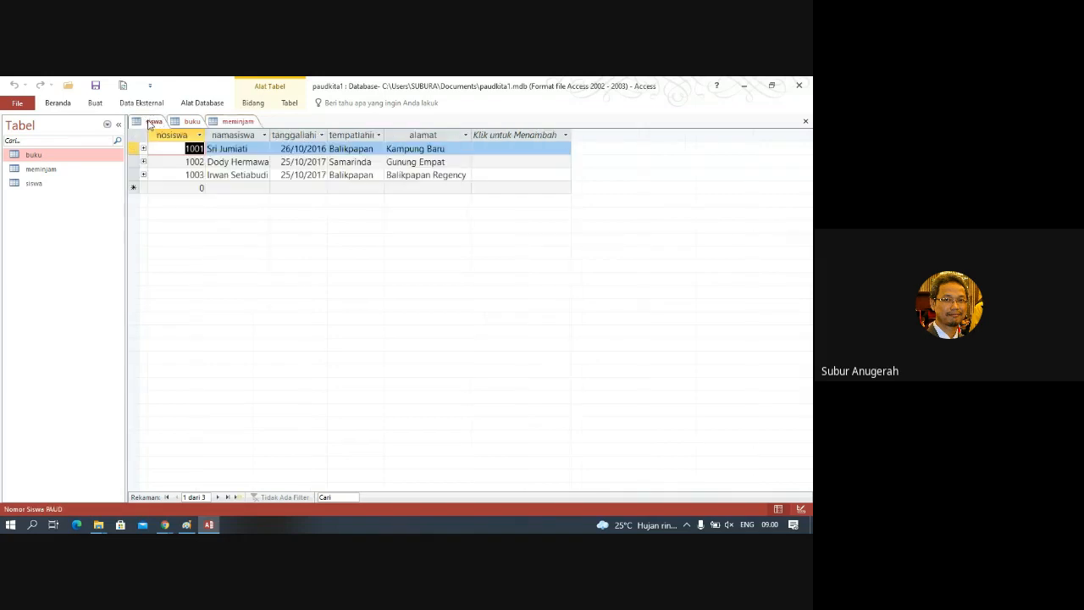
click(225, 125)
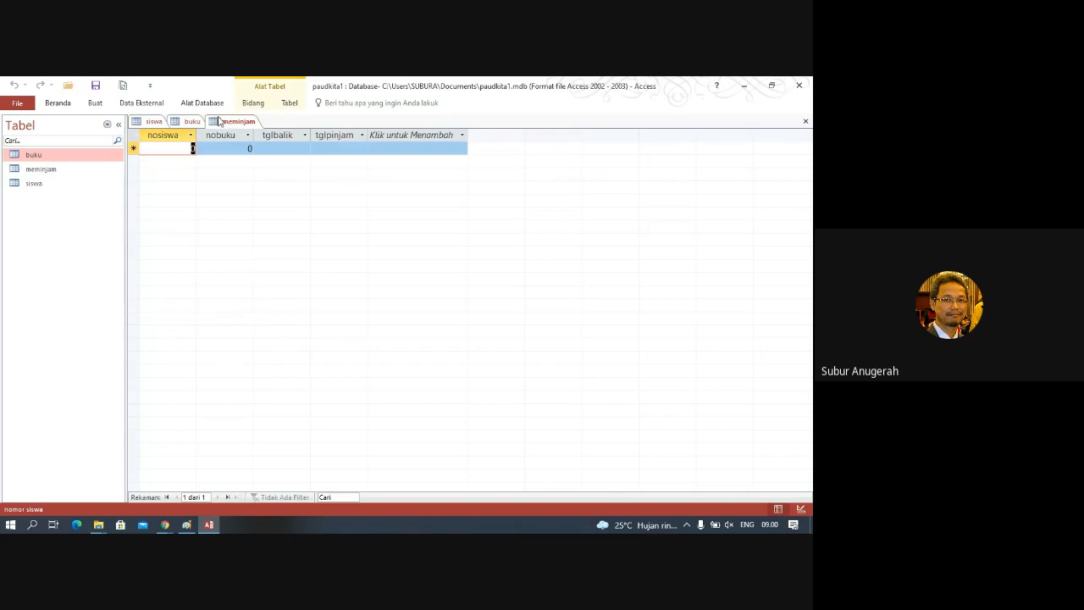
click(804, 124)
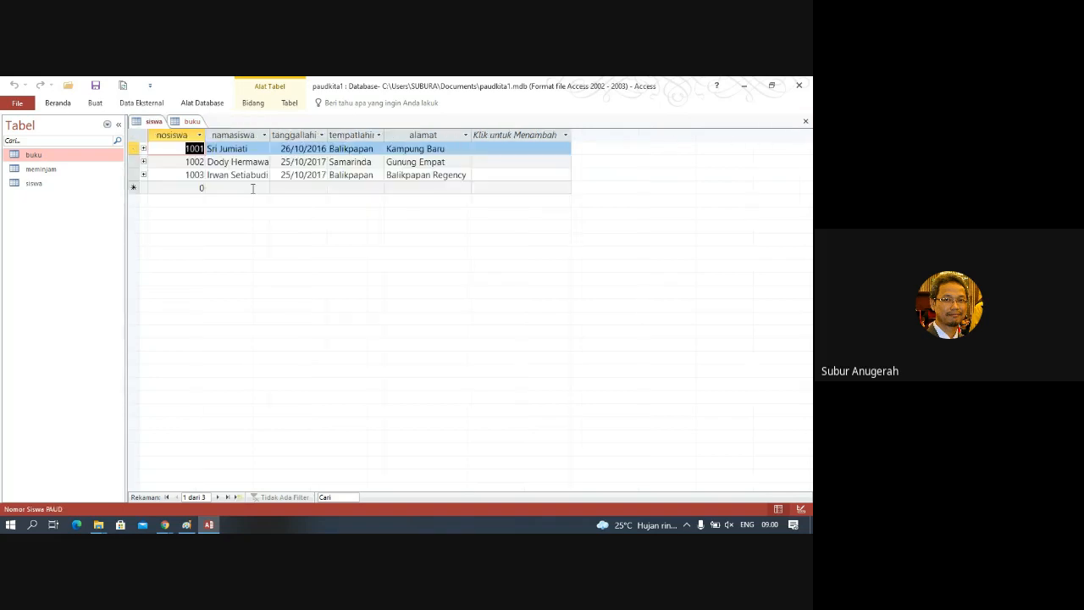
click(83, 173)
double_click(83, 174)
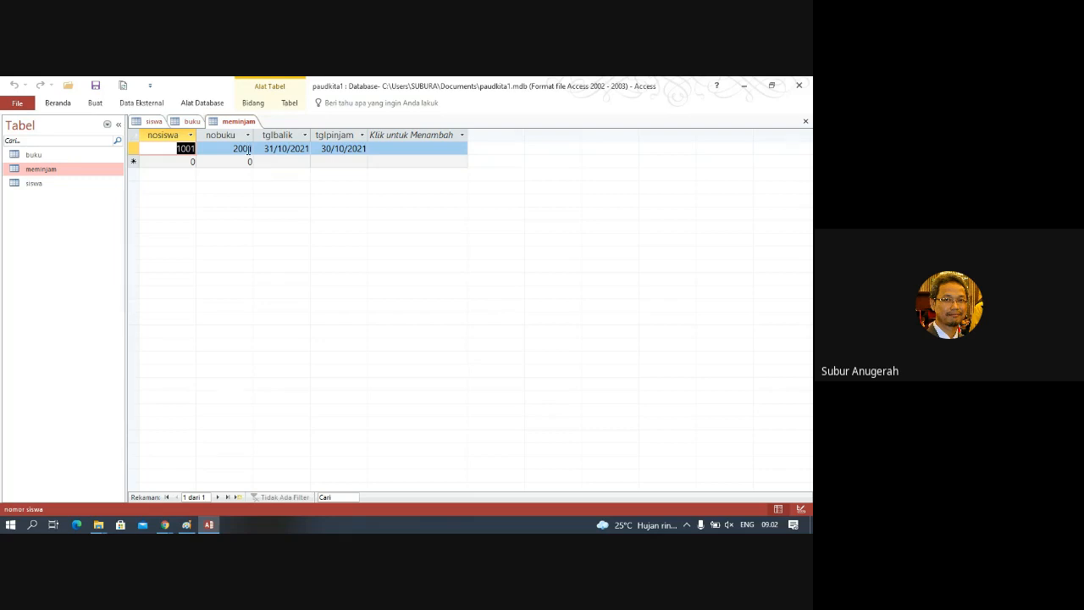
Add a second meminjam record with the same nosiswa as the first, nobuku 2002, tglbalik 31/10/2021 and tglpinjam 30/10/2021
click(150, 123)
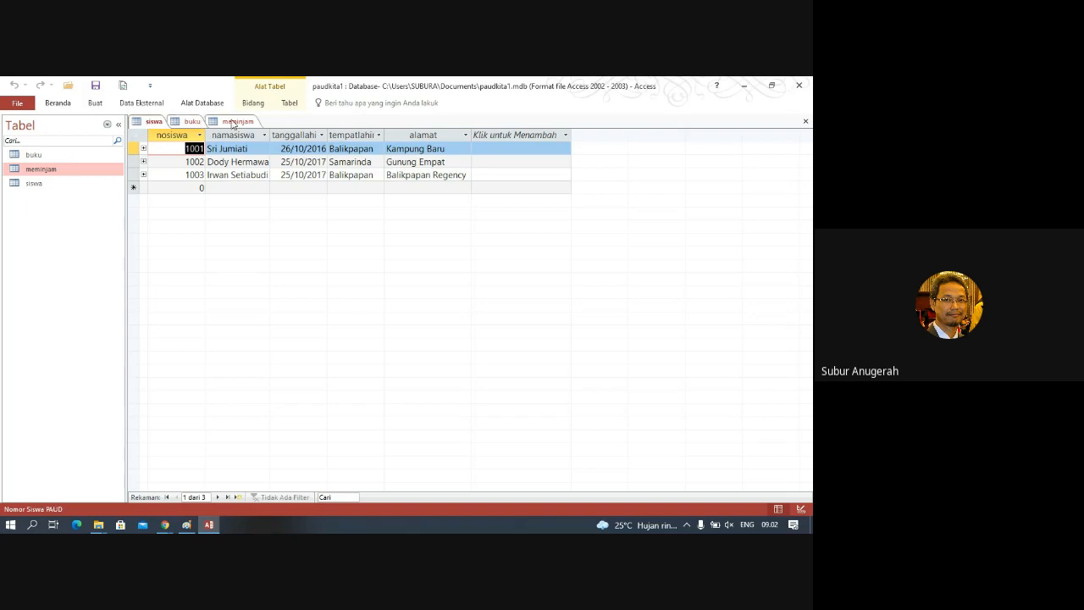
click(235, 123)
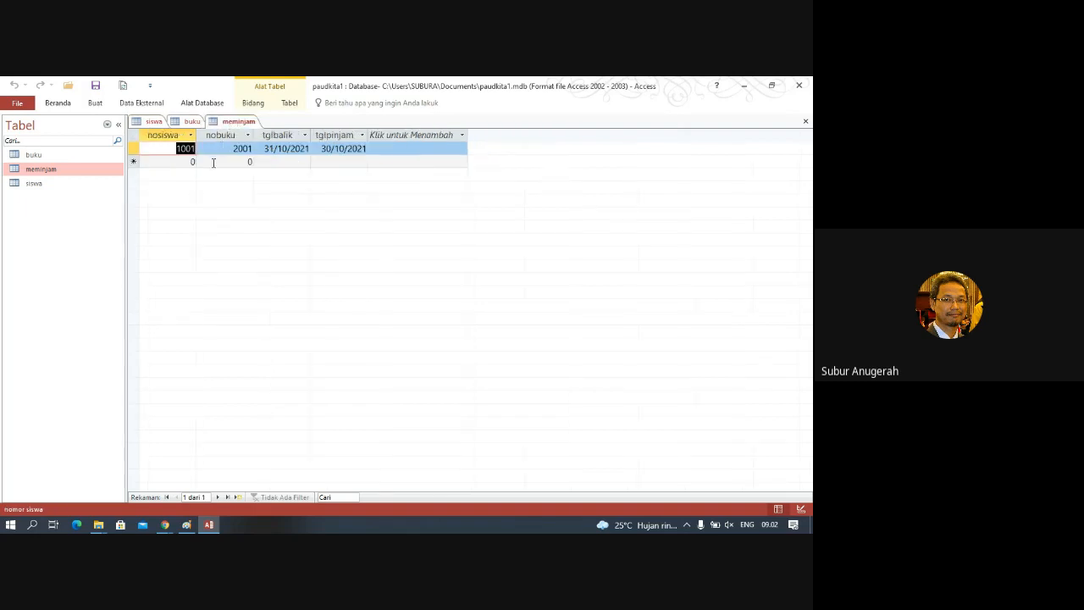
key(Down)
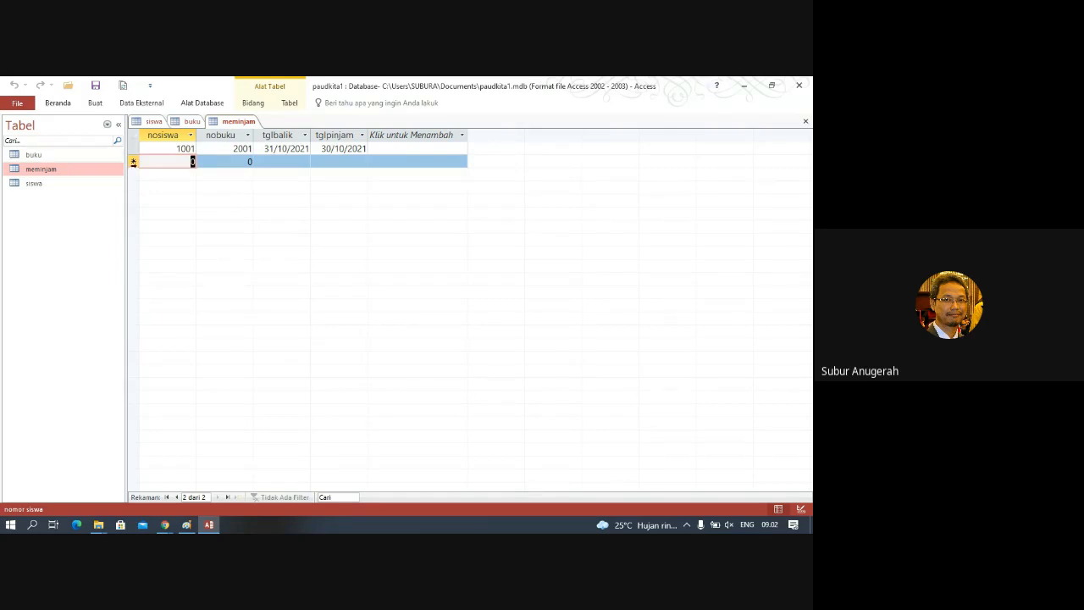
text(1001)
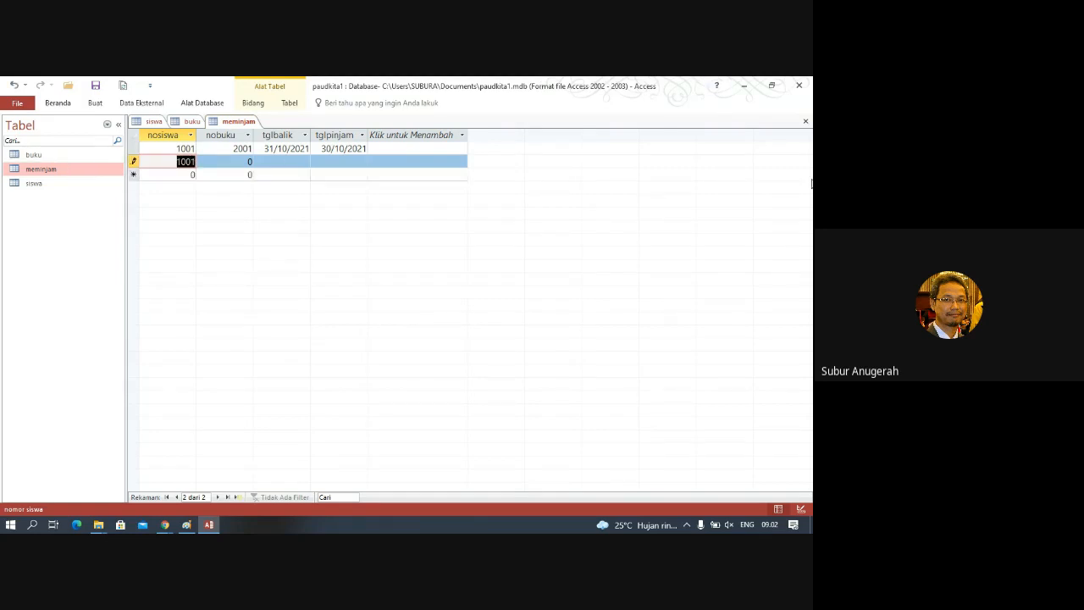
key(Tab)
key(ctrl+apostrophe)
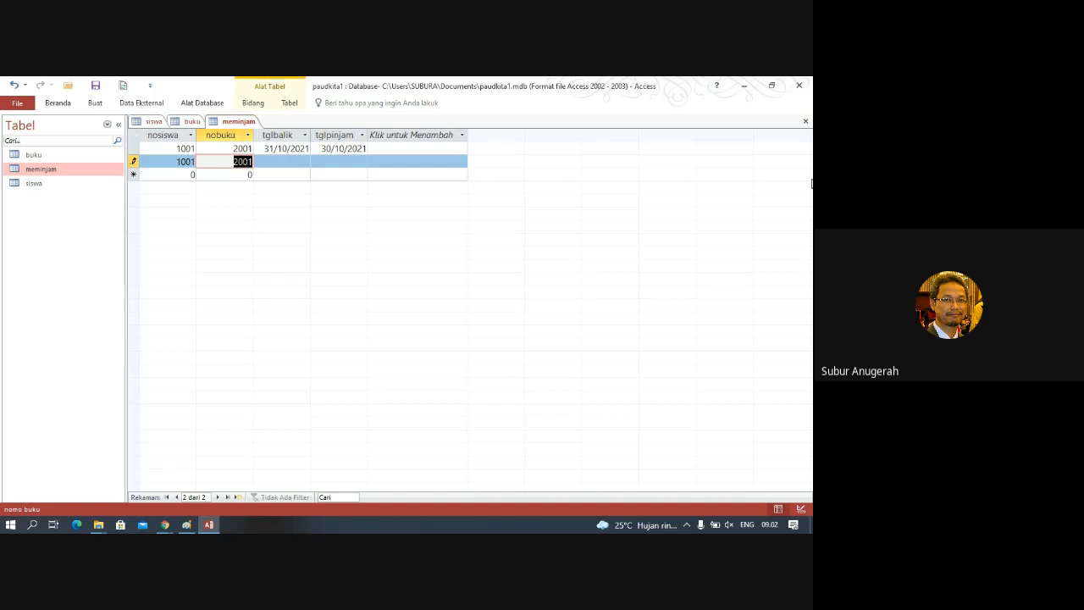
text(2002)
key(Tab)
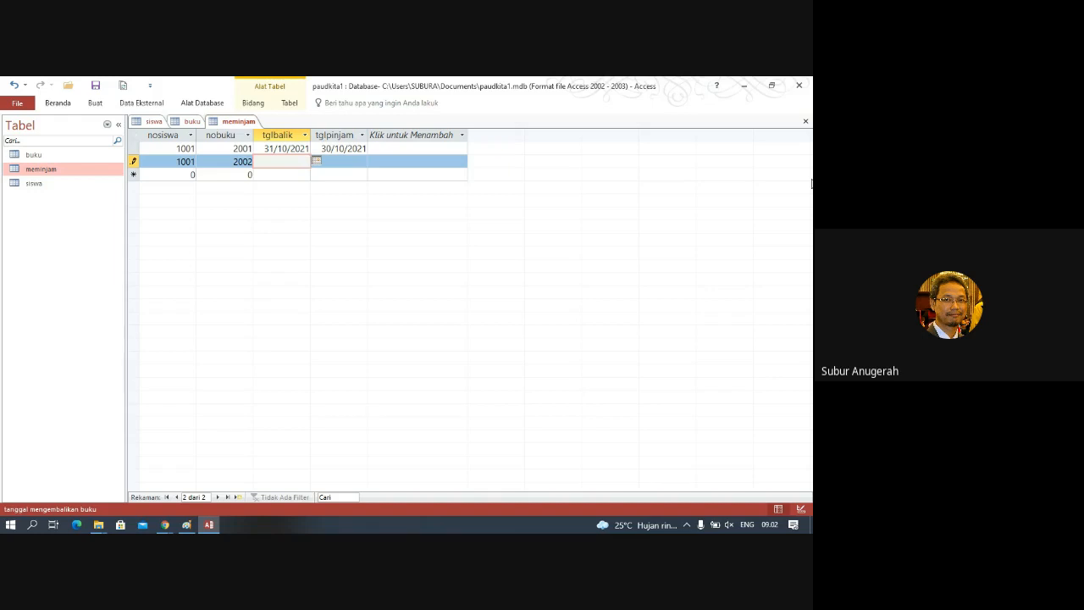
key(ctrl+apostrophe)
key(Tab)
key(ctrl+apostrophe)
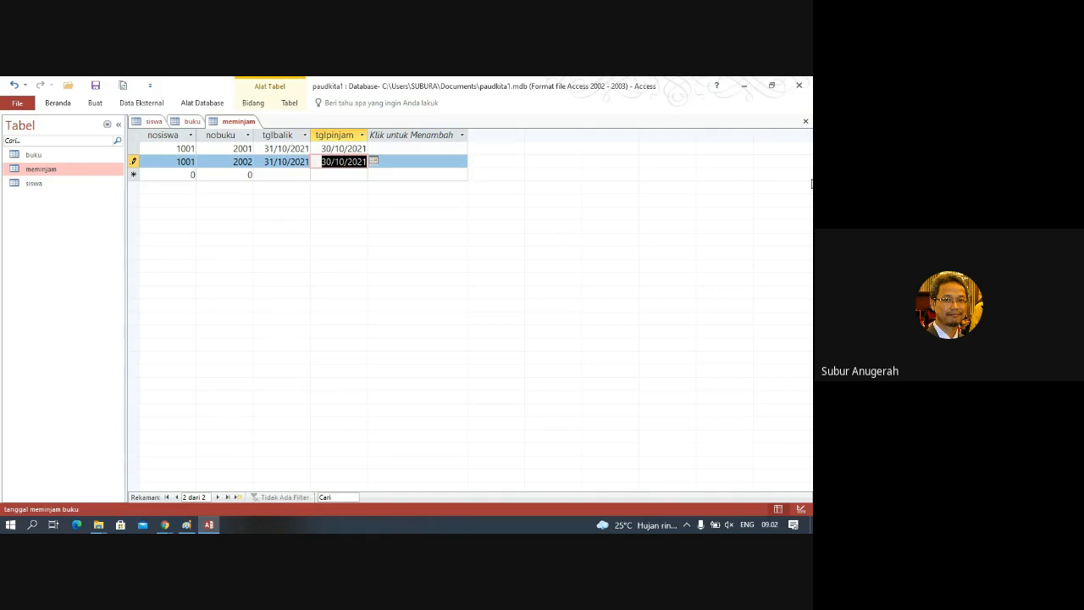
Start a third meminjam record with the second student's nosiswa, nobuku 2002 and tglbalik 31/10/2021
key(Tab)
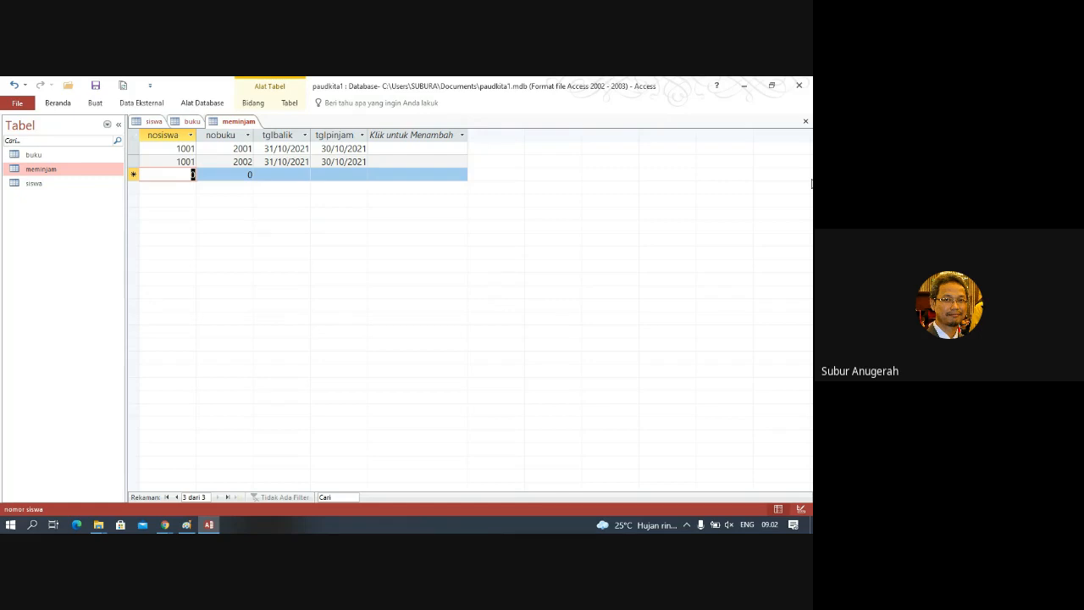
text(1001)
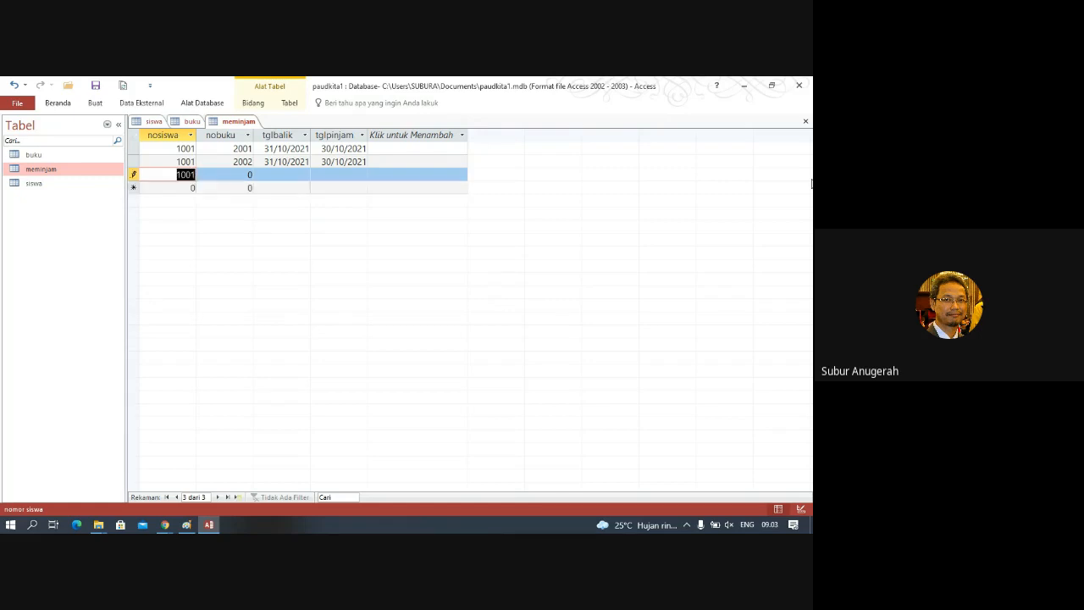
key(F2)
key(BackSpace)
text(2)
key(Tab)
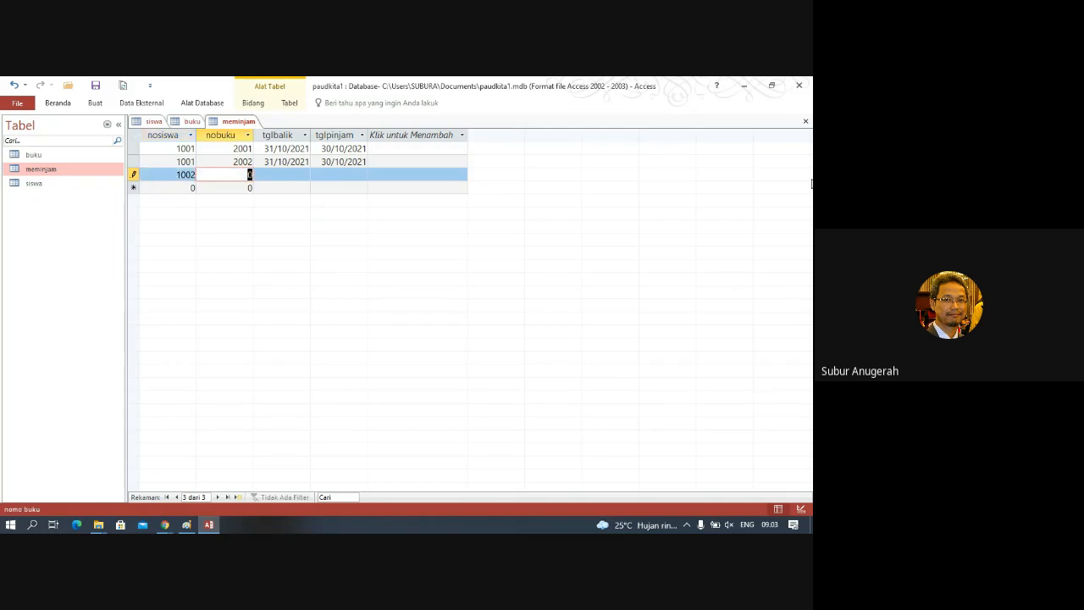
text(2002)
key(Tab)
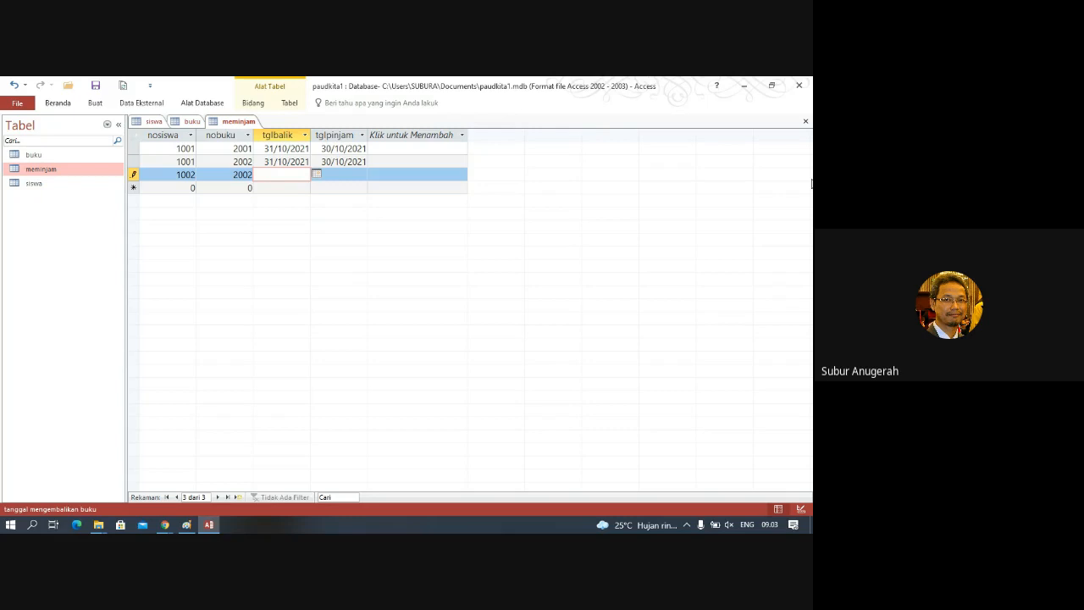
key(ctrl+apostrophe)
key(Tab)
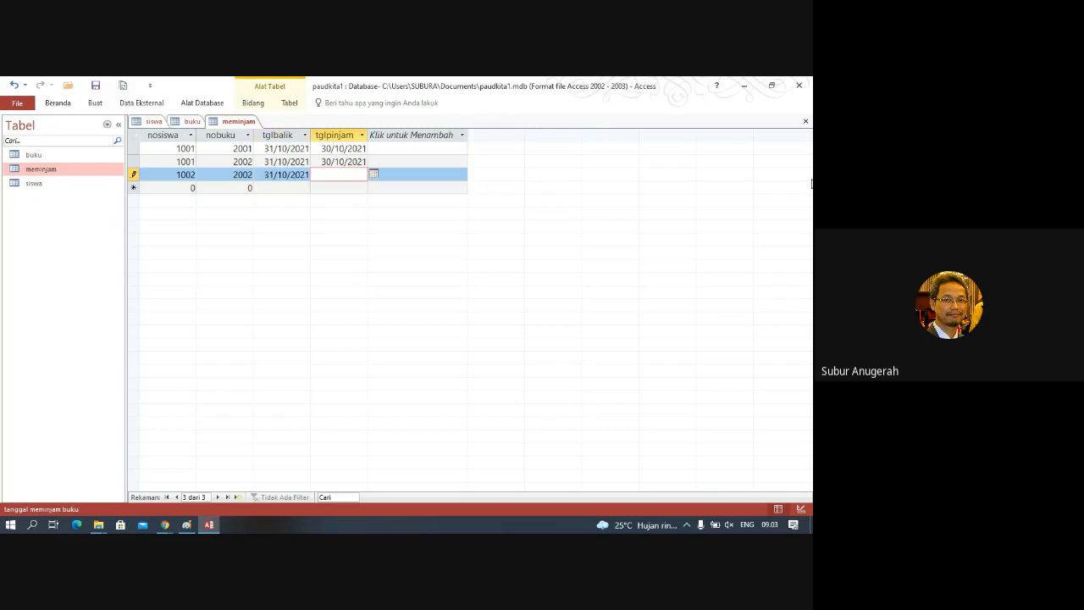
Set the third loan's tglpinjam to 27/10/2021 and its tglbalik to 29/10/2021, and save the record
click(301, 174)
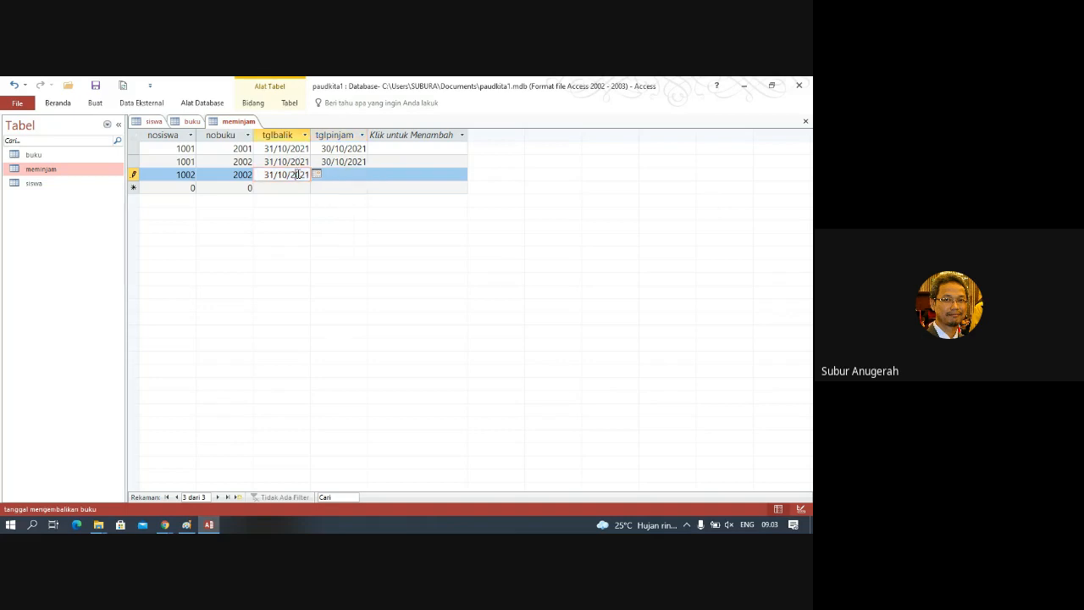
click(317, 175)
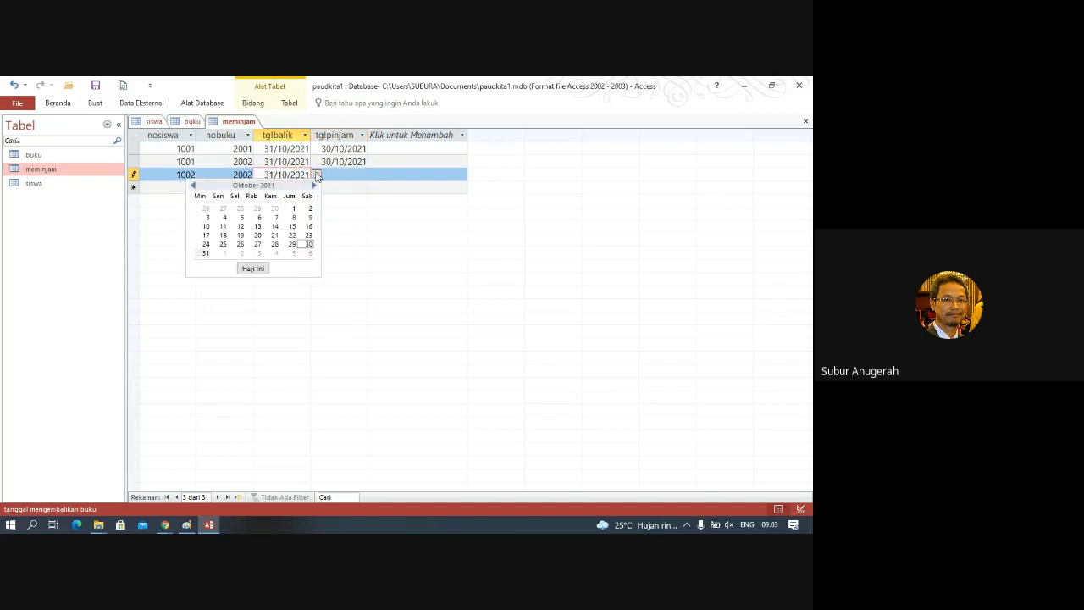
click(342, 173)
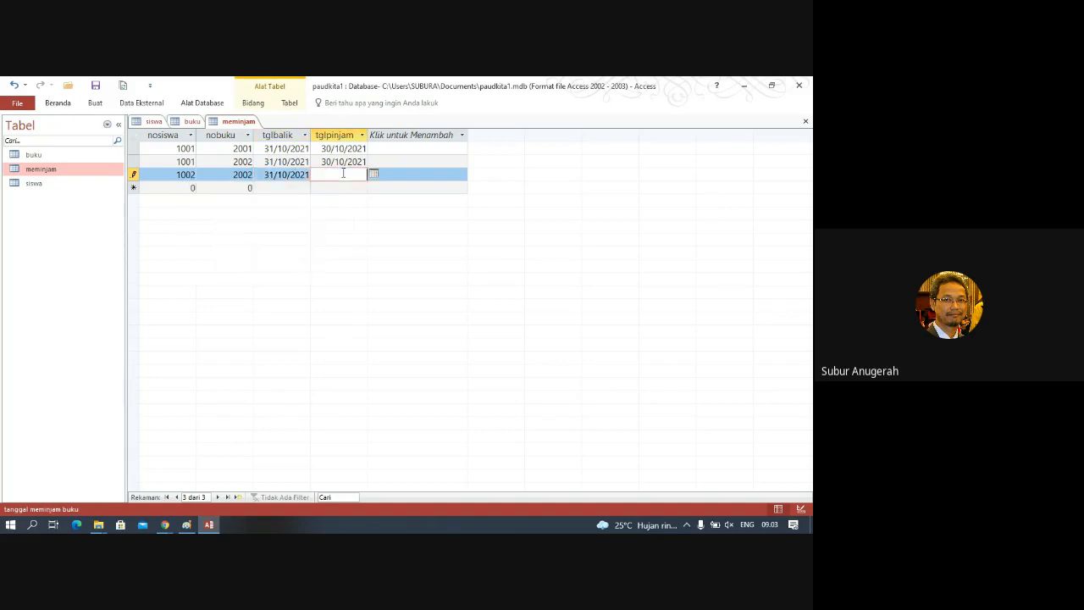
click(373, 174)
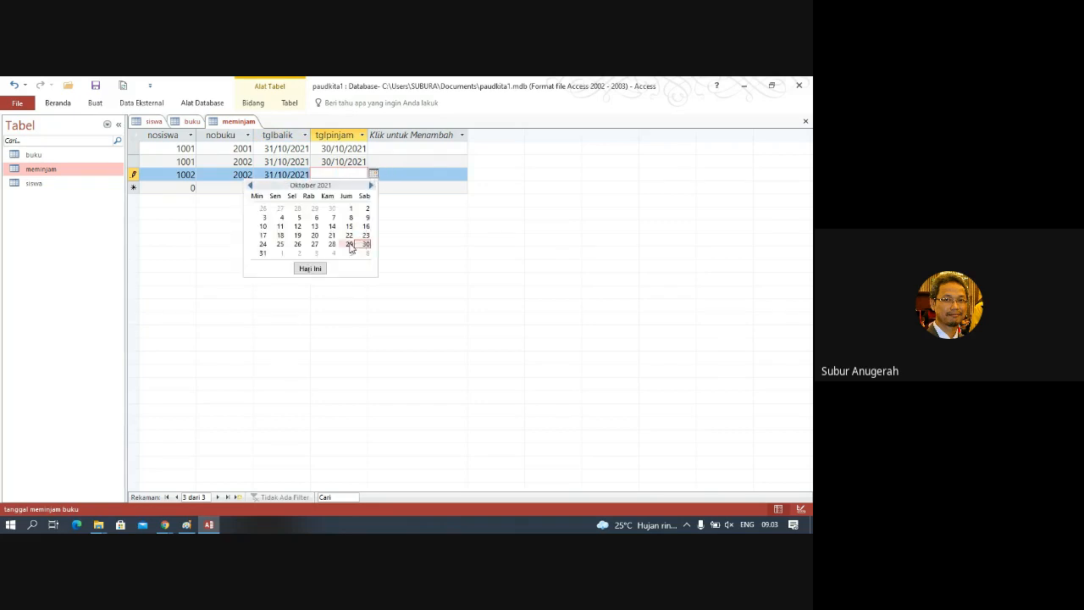
click(314, 245)
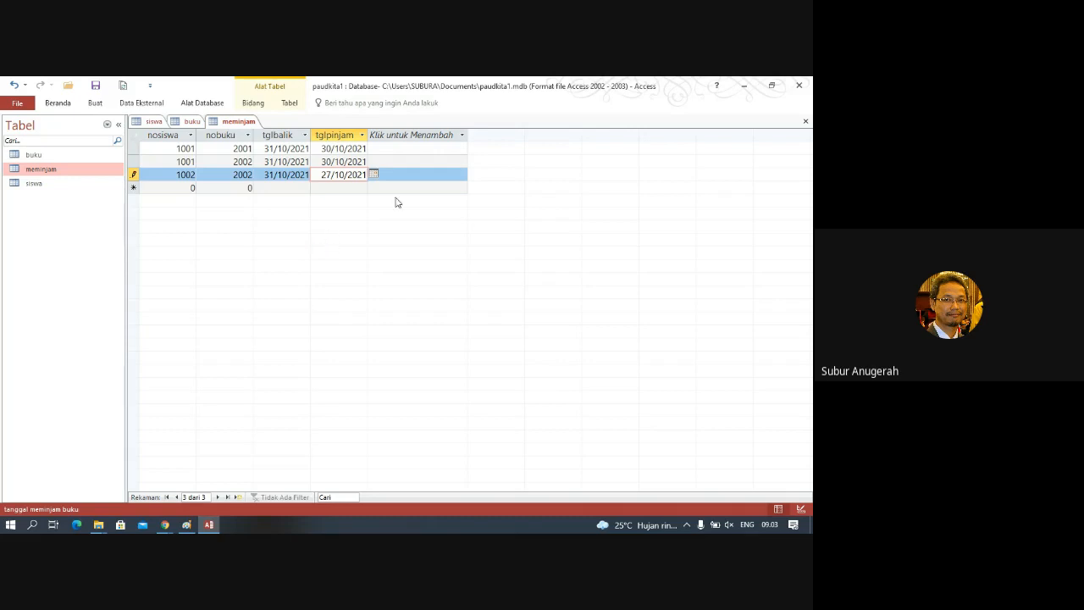
click(282, 175)
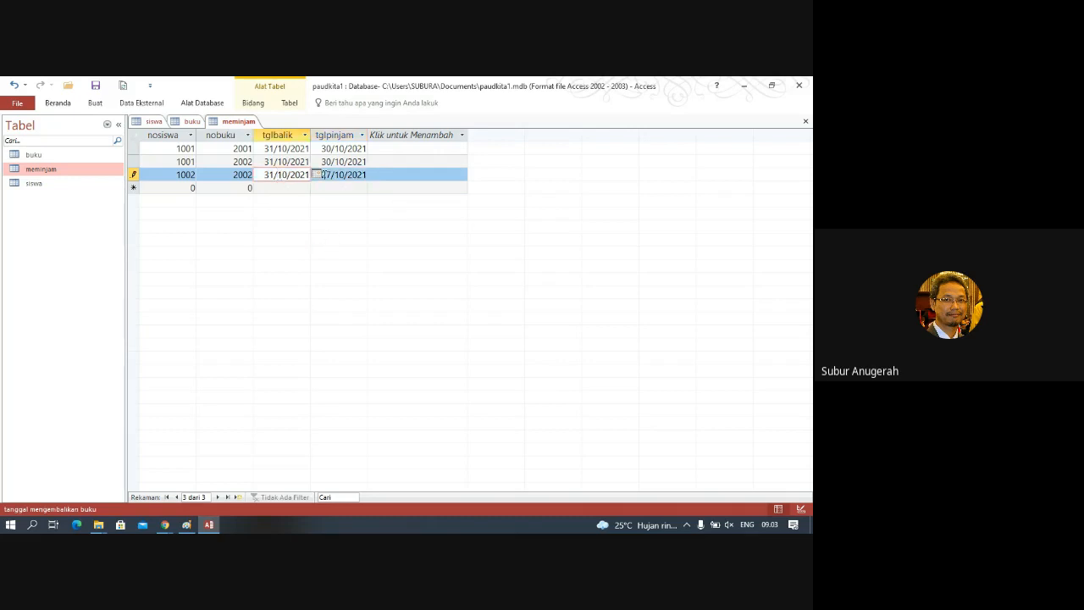
click(316, 176)
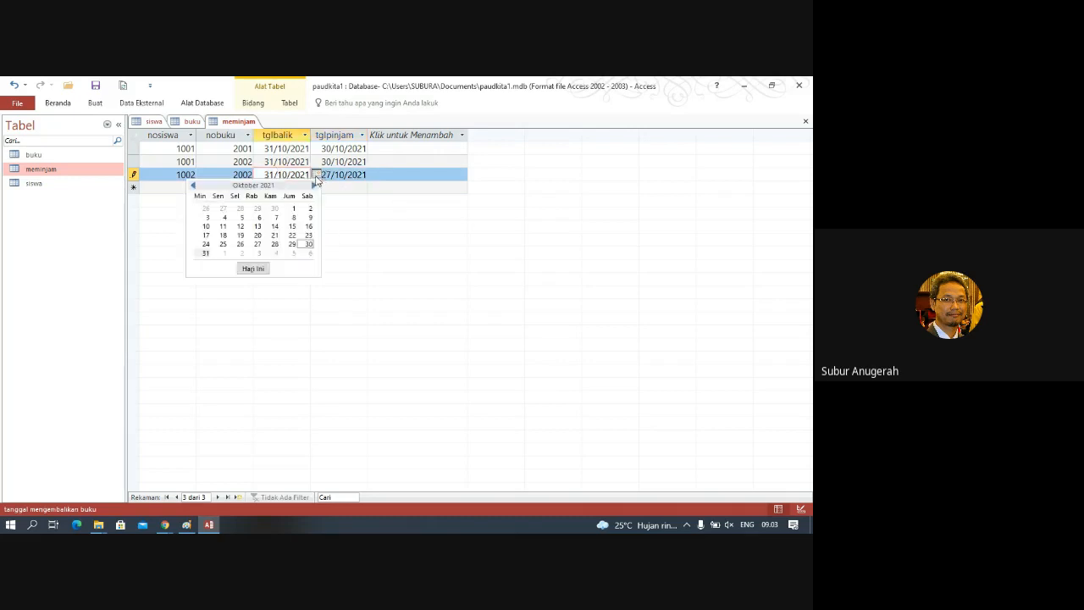
click(292, 244)
click(294, 188)
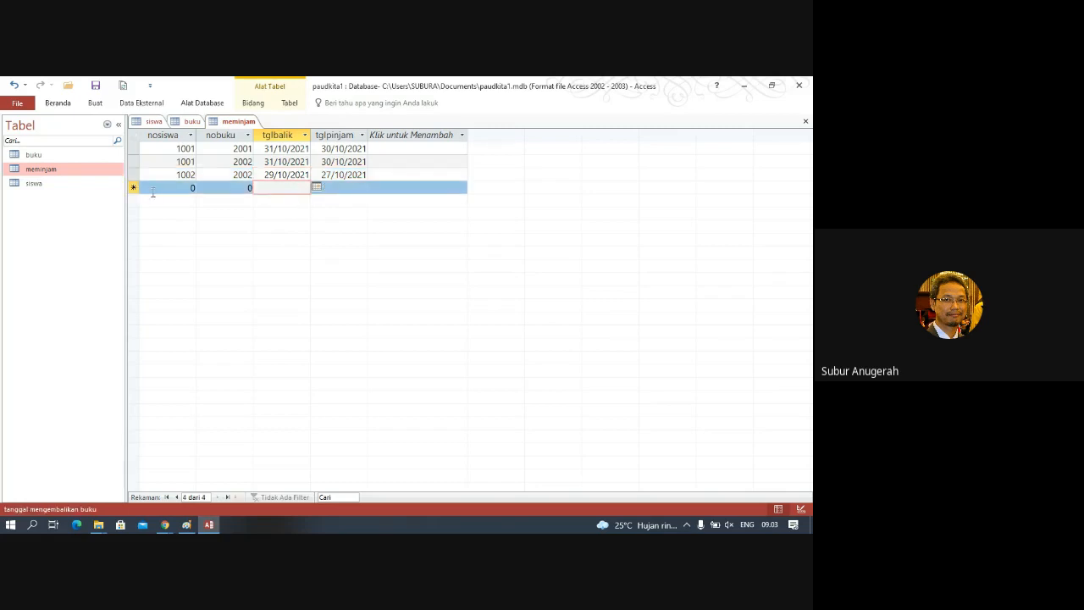
Add a fourth meminjam record with the second student's nosiswa, nobuku 2001, tglbalik 29/10/2021 and tglpinjam 27/10/2021
click(167, 190)
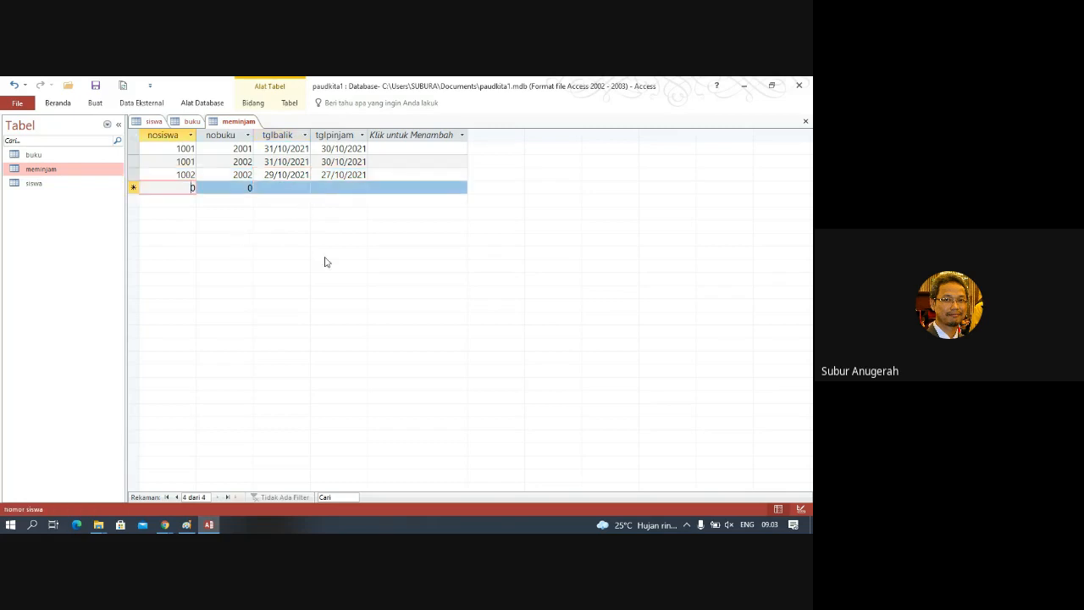
key(ctrl+apostrophe)
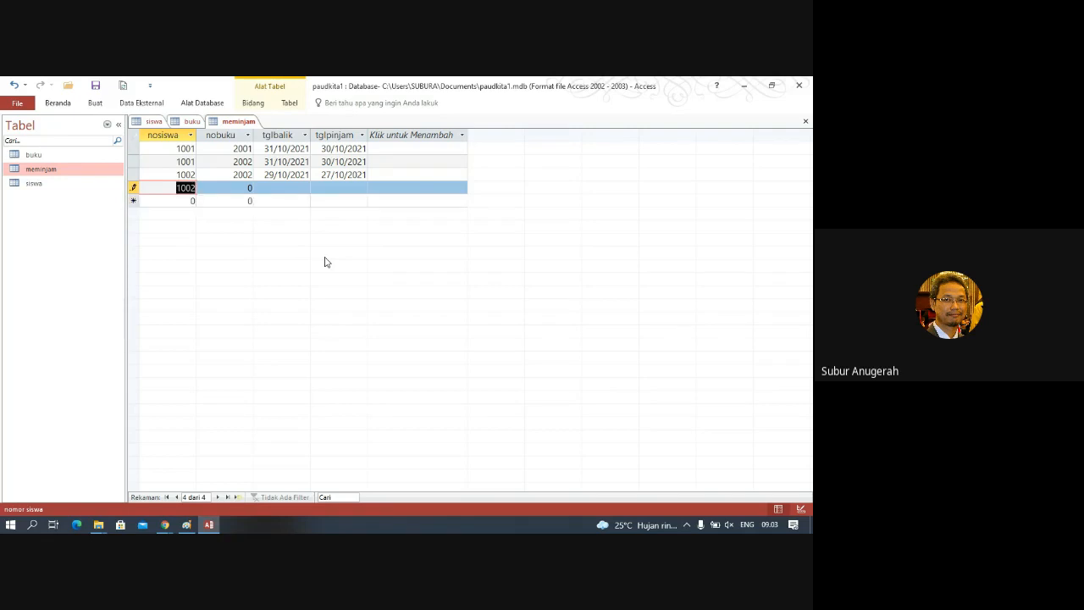
key(Tab)
key(ctrl+apostrophe)
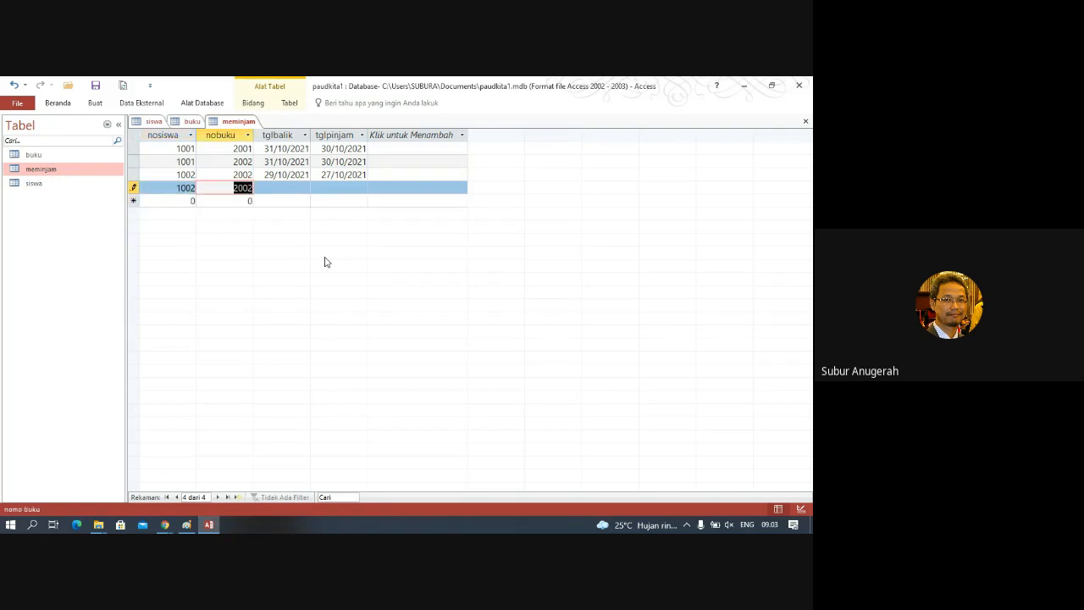
text(2001)
key(Tab)
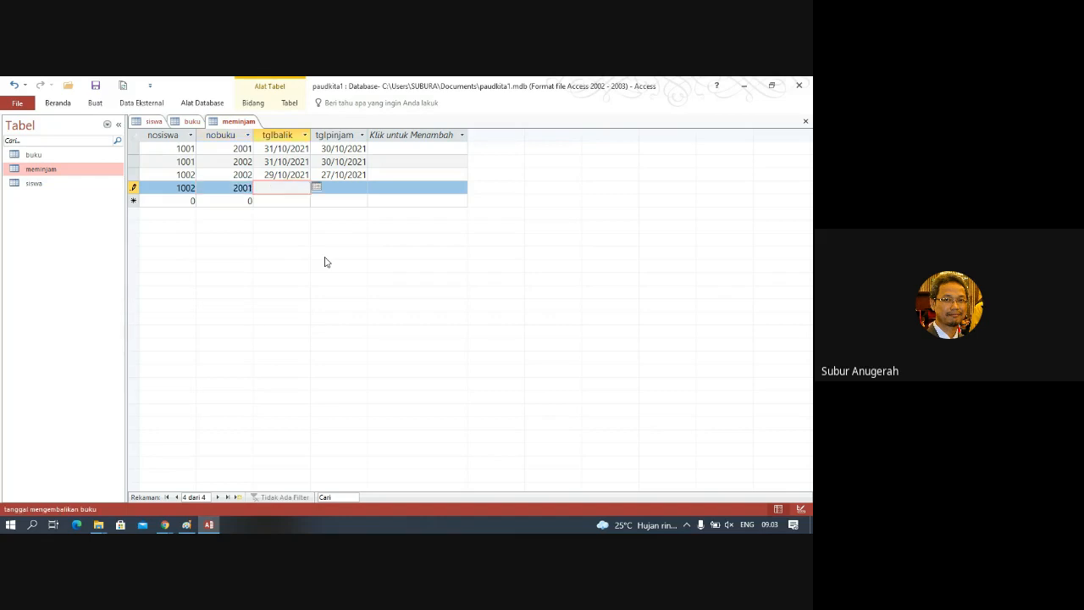
key(ctrl+apostrophe)
key(Tab)
key(ctrl+apostrophe)
key(Tab)
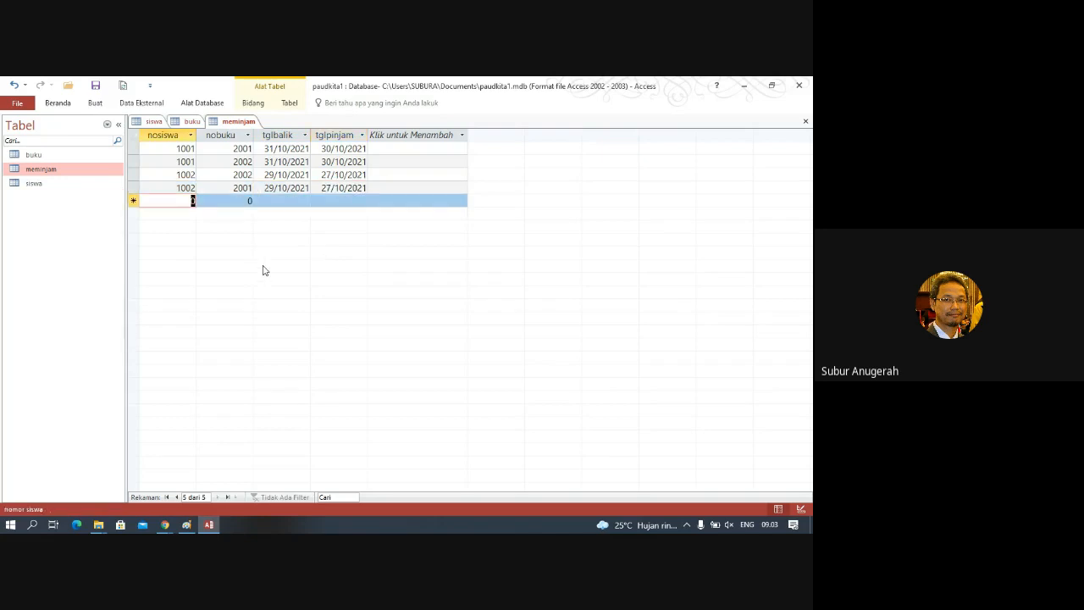
Change the fourth loan record's nobuku to 2003 and save it
click(246, 188)
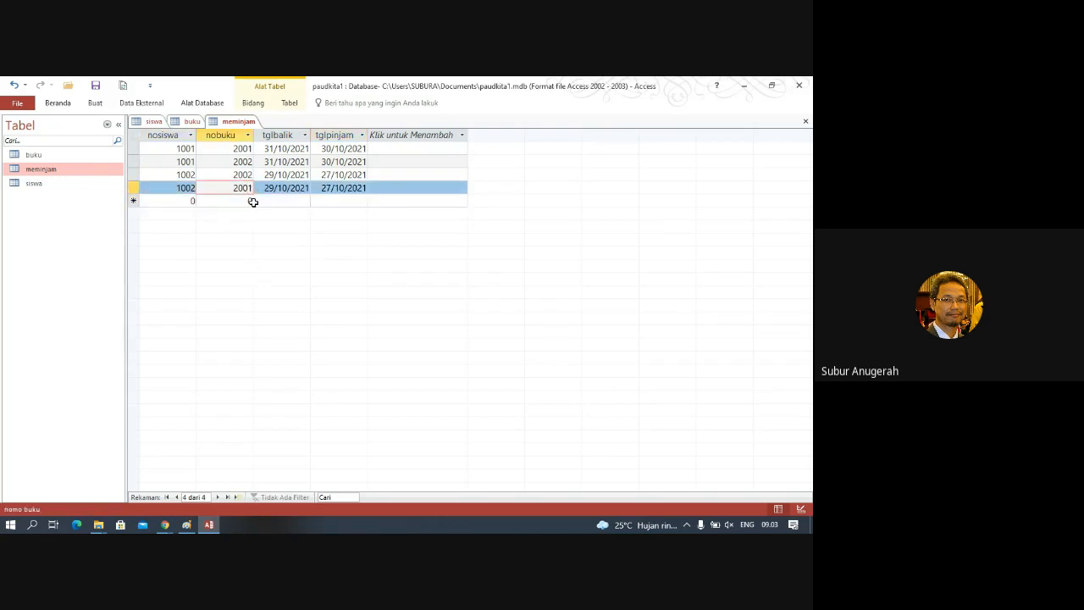
key(BackSpace)
text(3)
key(Tab)
key(Tab)
key(Tab)
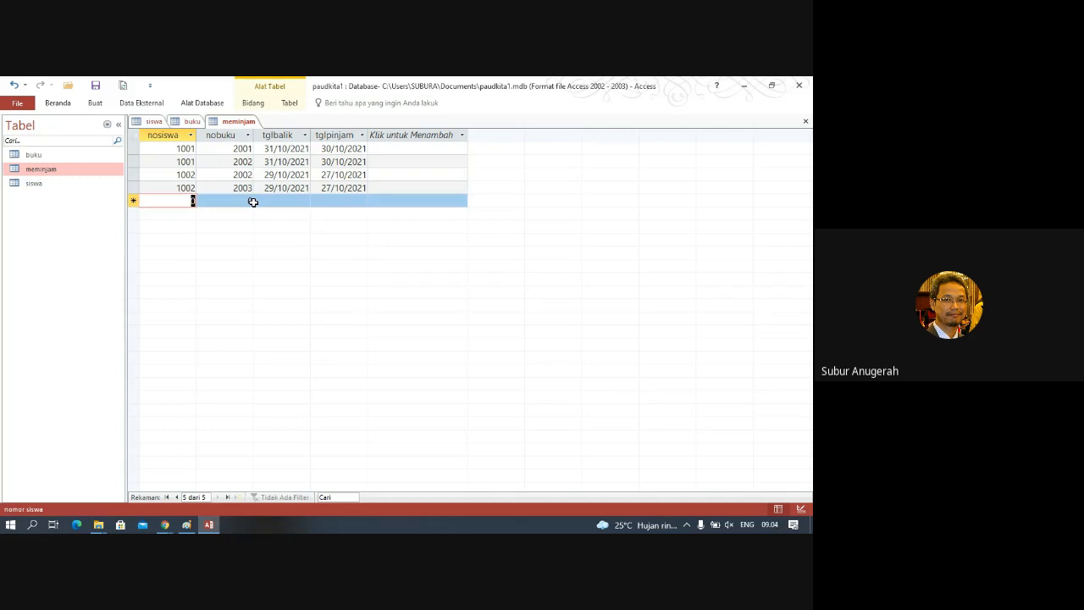
Add a fifth meminjam record with the third student's nosiswa, nobuku 2003, tglbalik 29/10/2021 and tglpinjam 27/10/2021
key(ctrl+apostrophe)
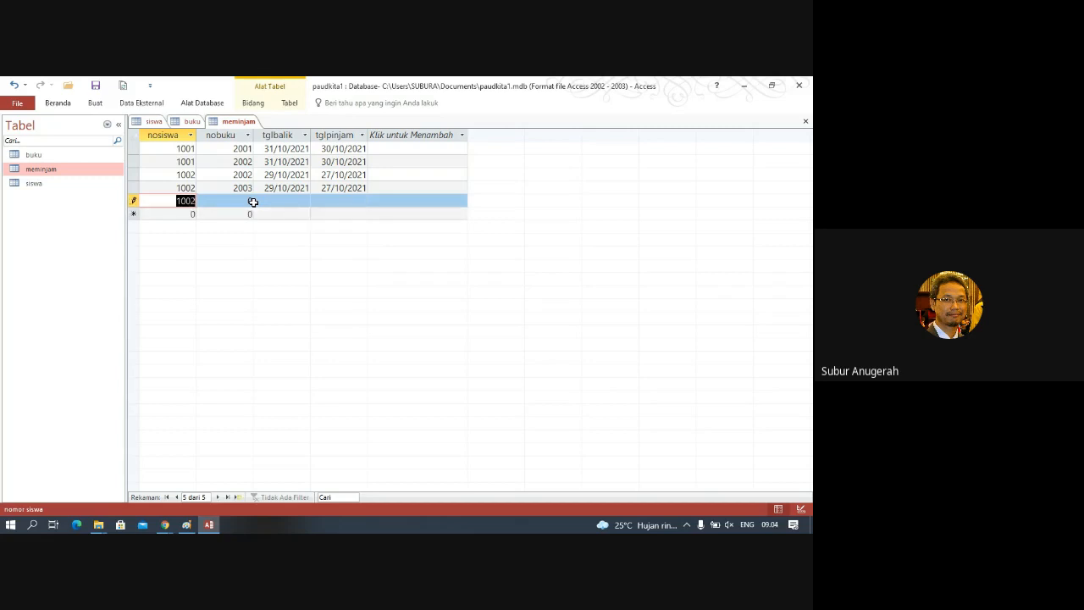
key(F2)
key(BackSpace)
text(3)
key(Tab)
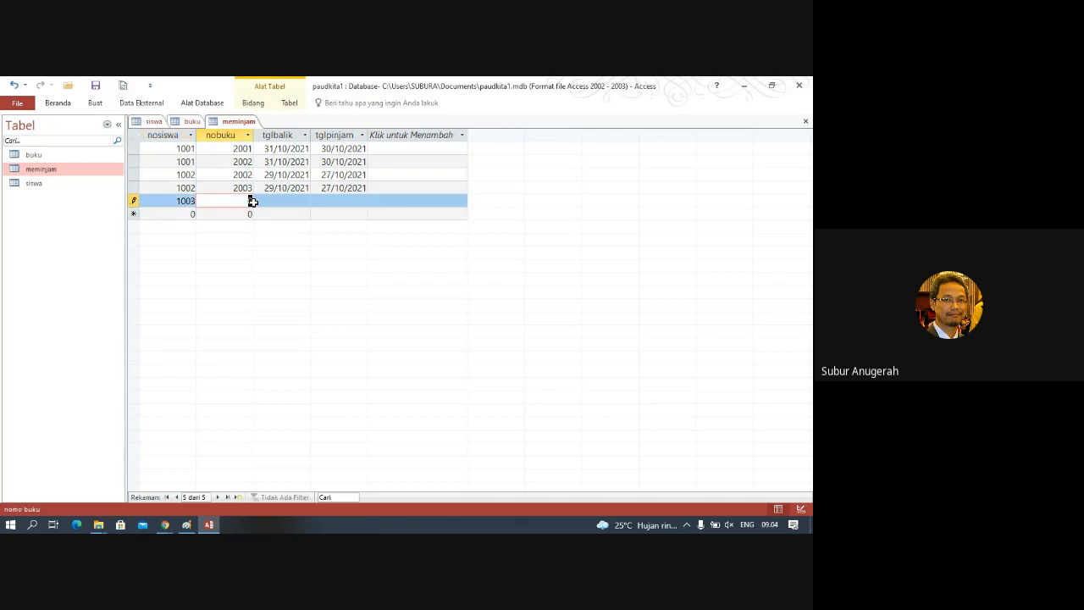
key(ctrl+apostrophe)
key(Tab)
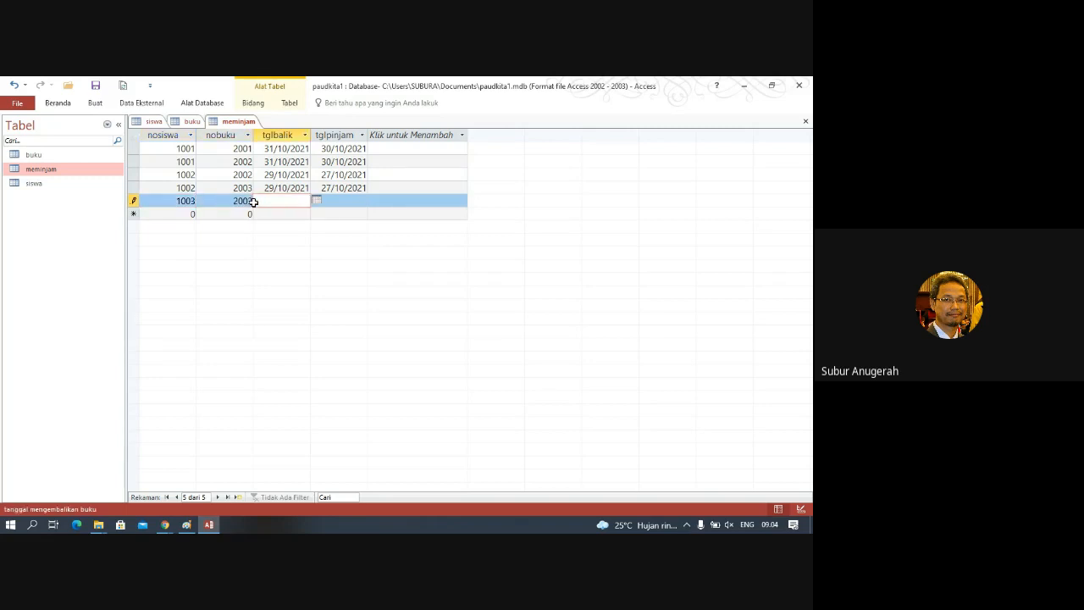
key(ctrl+apostrophe)
key(Tab)
key(ctrl+apostrophe)
key(Tab)
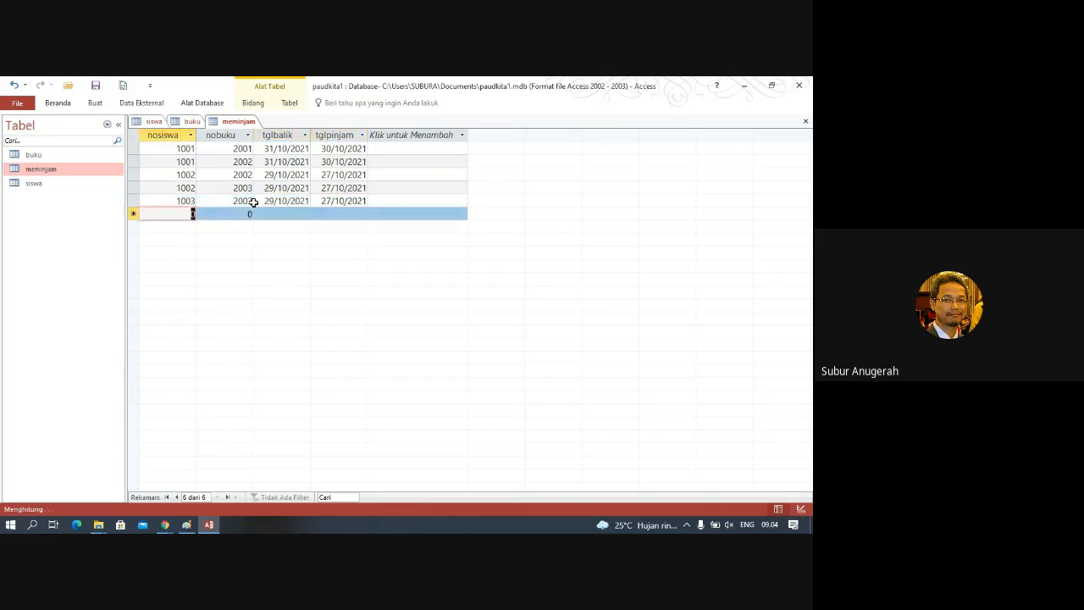
Start a sixth meminjam record that repeats the fifth loan's nosiswa and nobuku 2003
key(Tab)
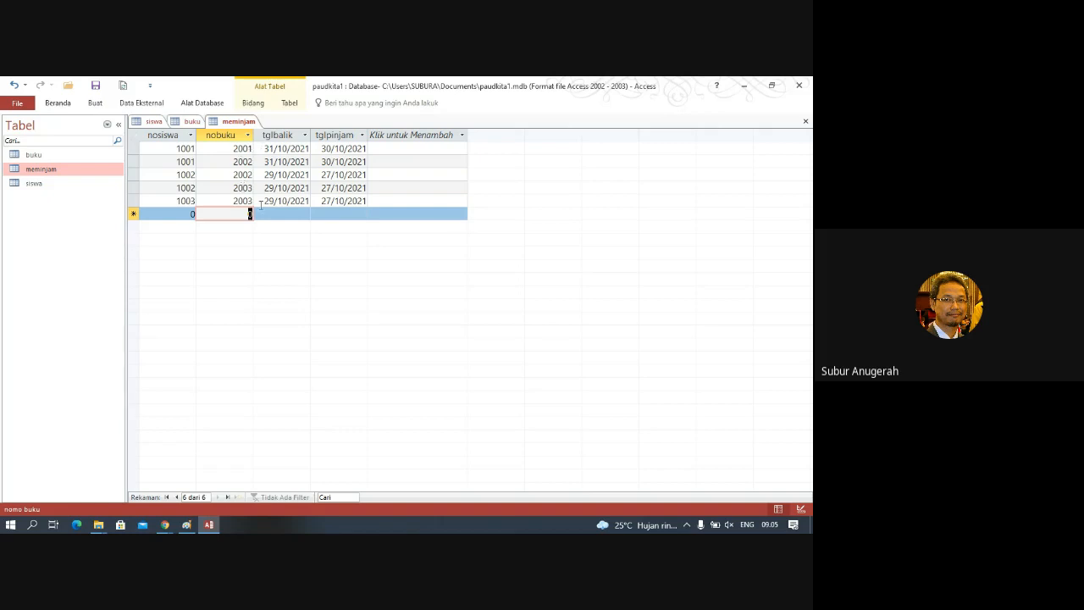
key(shift+Tab)
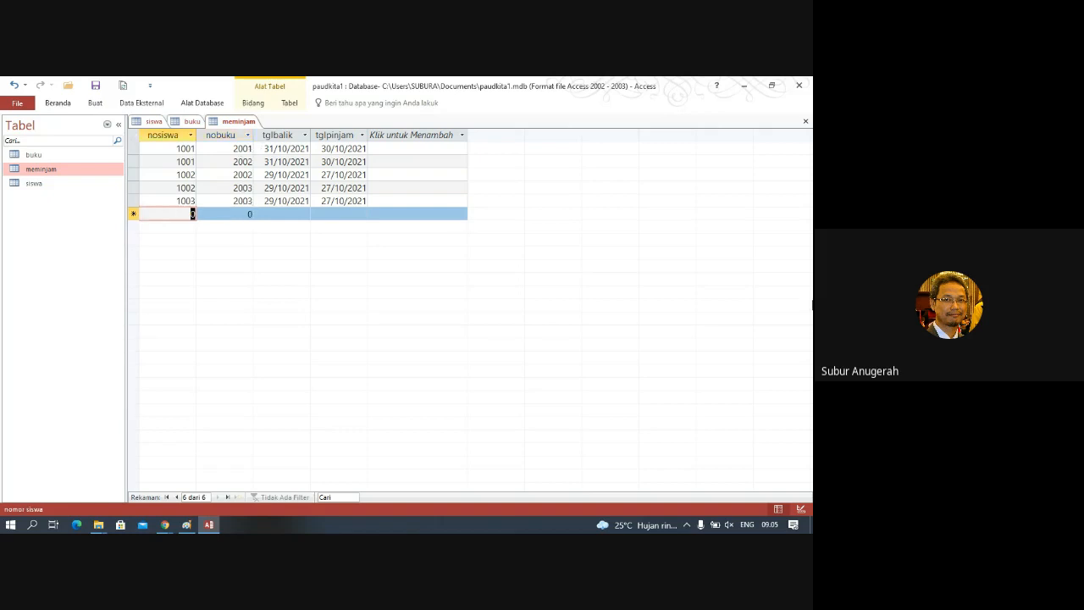
text(1003)
key(Tab)
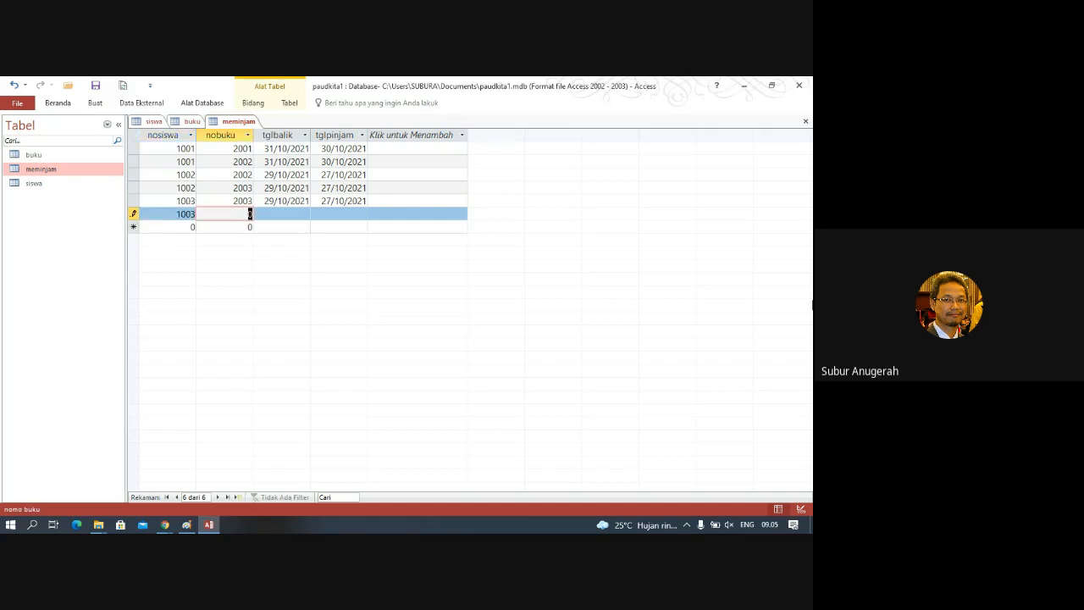
text(2003)
key(Tab)
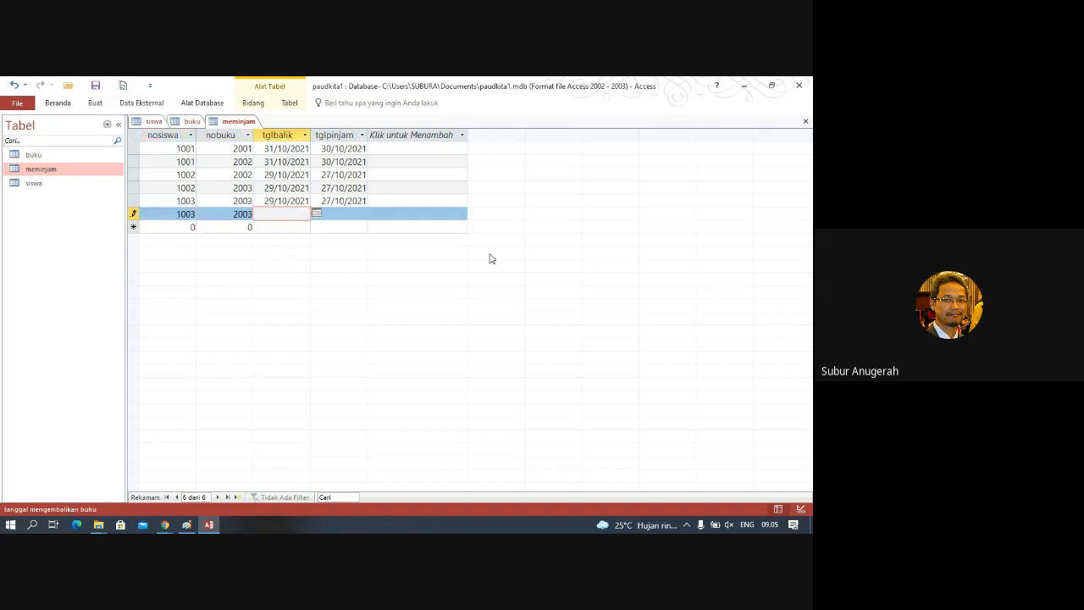
Set the sixth loan's tglbalik to 23/10/2021 and tglpinjam to 29/10/2021, and try to save the duplicate record
click(316, 212)
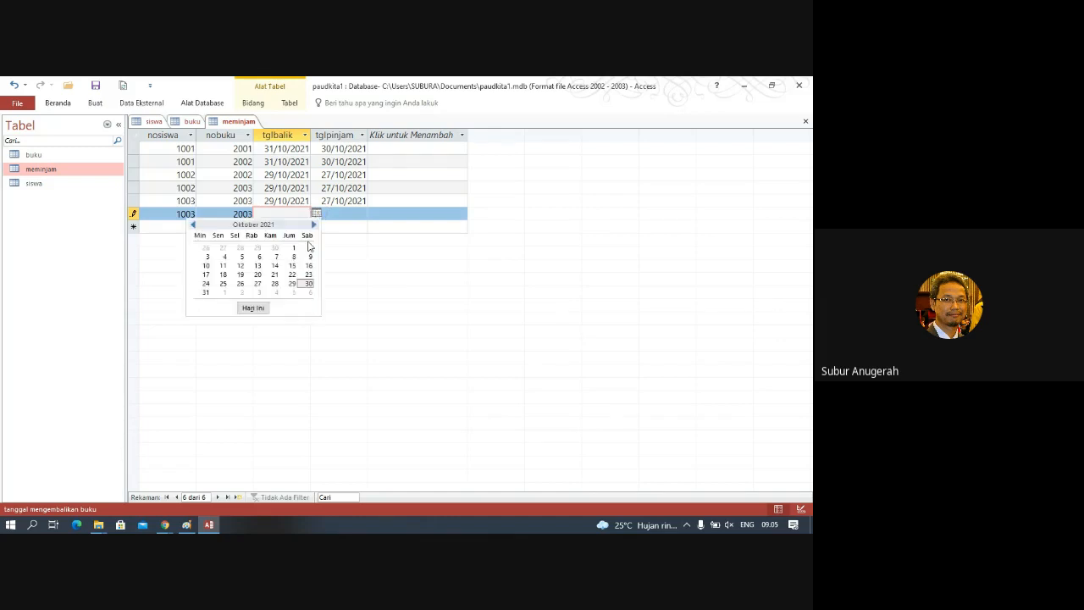
click(308, 275)
click(338, 212)
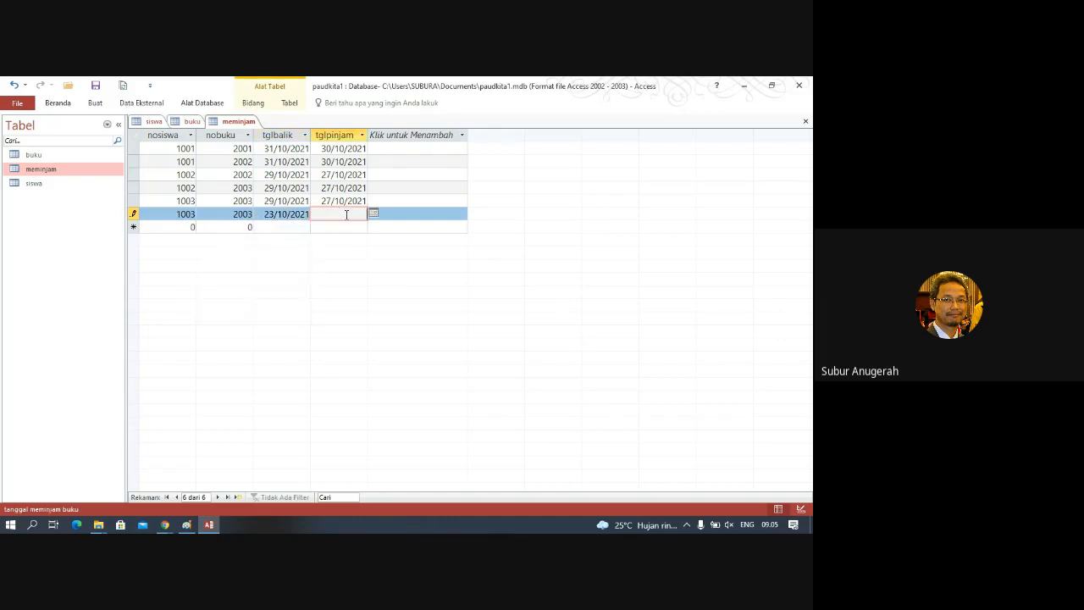
click(373, 213)
click(349, 283)
click(435, 227)
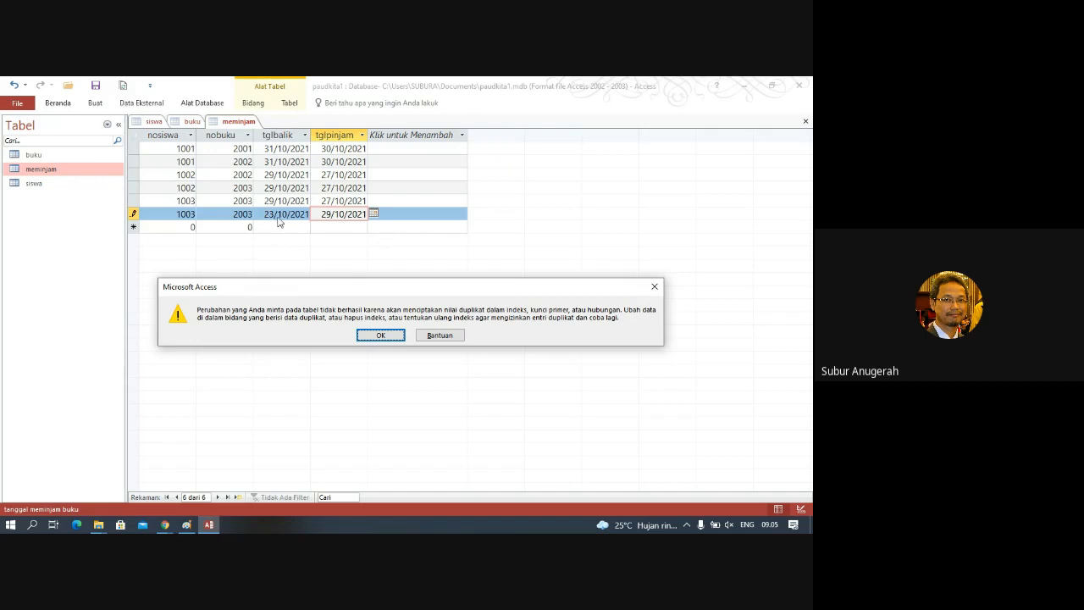
click(380, 335)
Correct the sixth loan's tglbalik to 30/10/2021 and try again to save the record
click(271, 214)
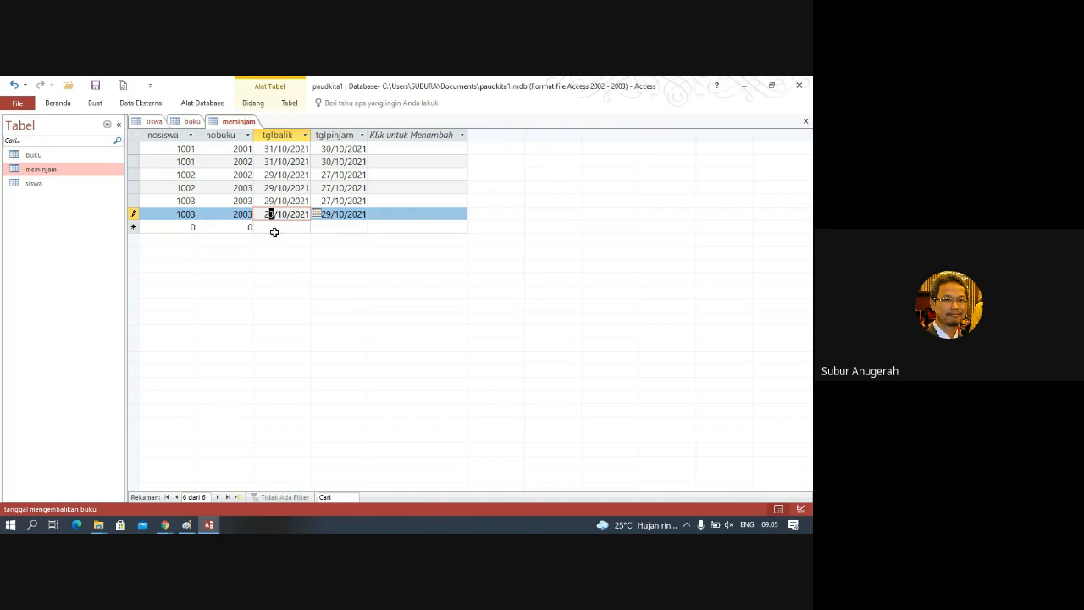
text(30)
key(BackSpace)
key(BackSpace)
key(BackSpace)
text(30)
key(Tab)
key(Tab)
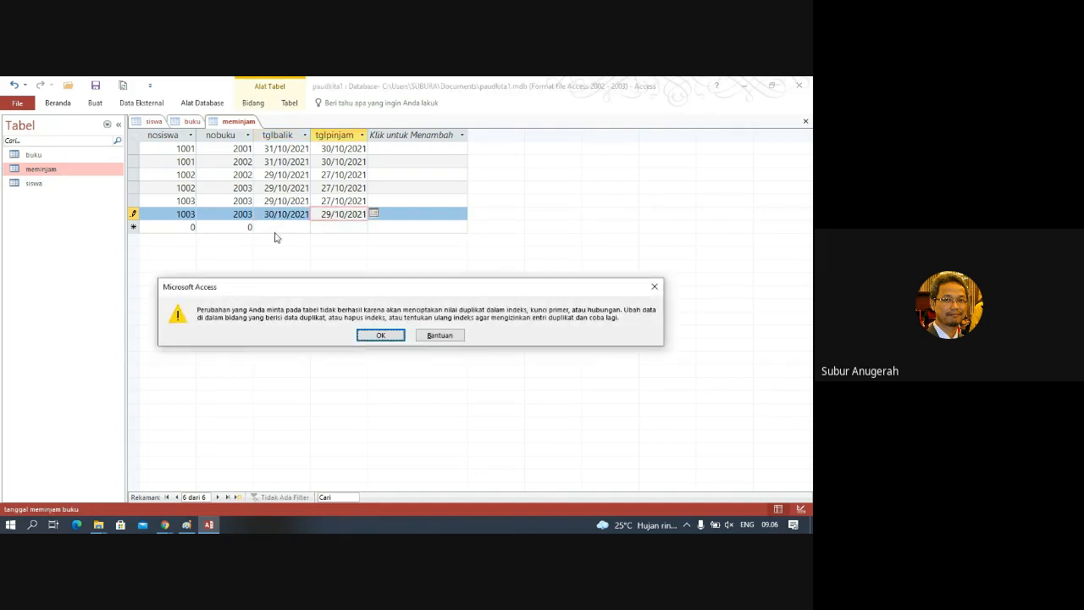
key(Return)
key(Tab)
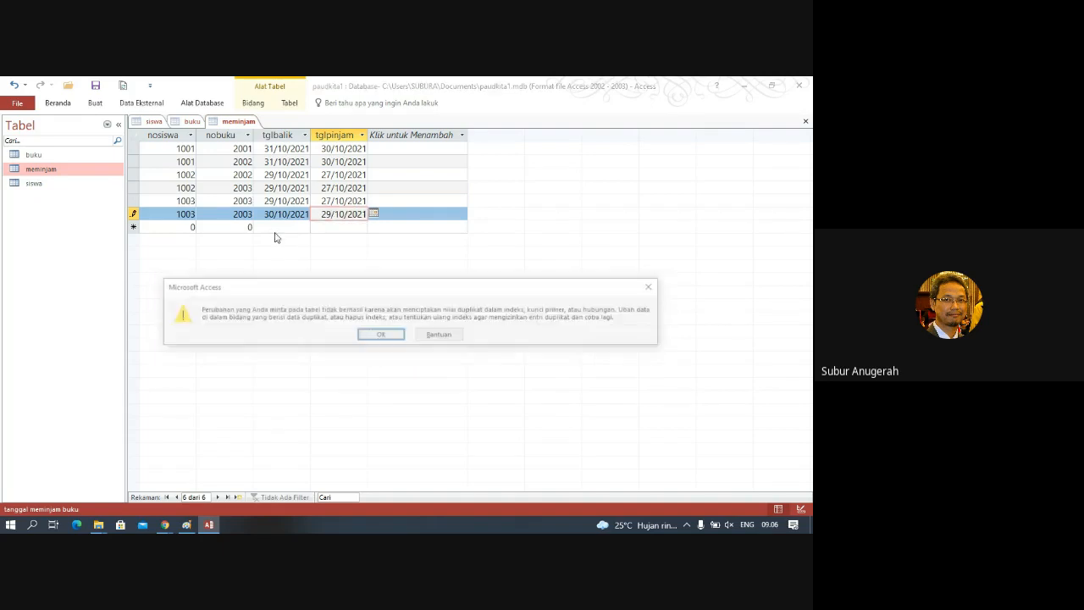
key(Return)
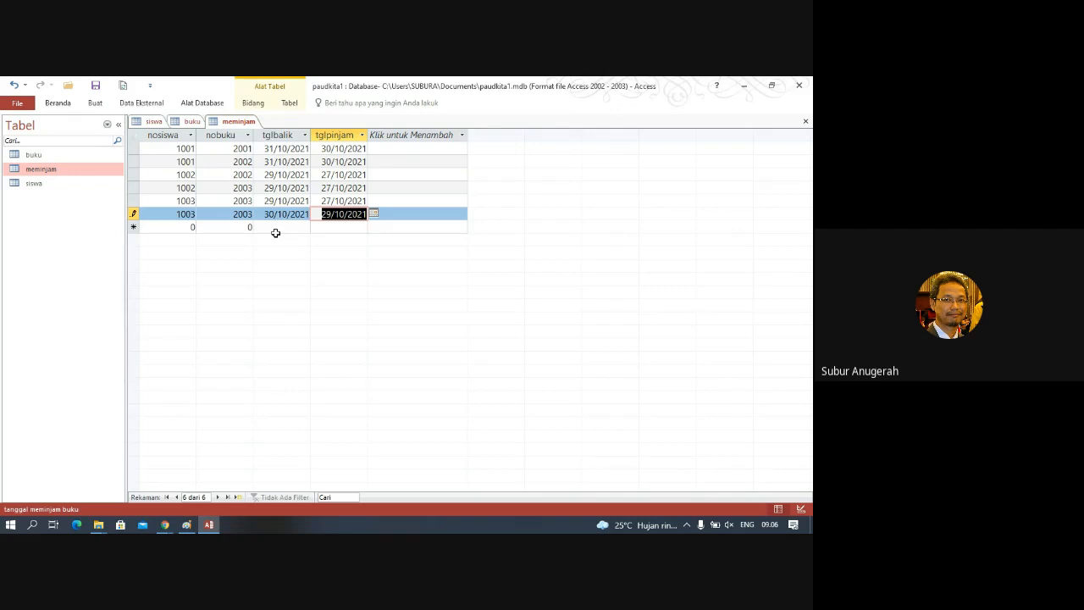
Discard the unsaved duplicate sixth loan record and close the meminjam table
key(Escape)
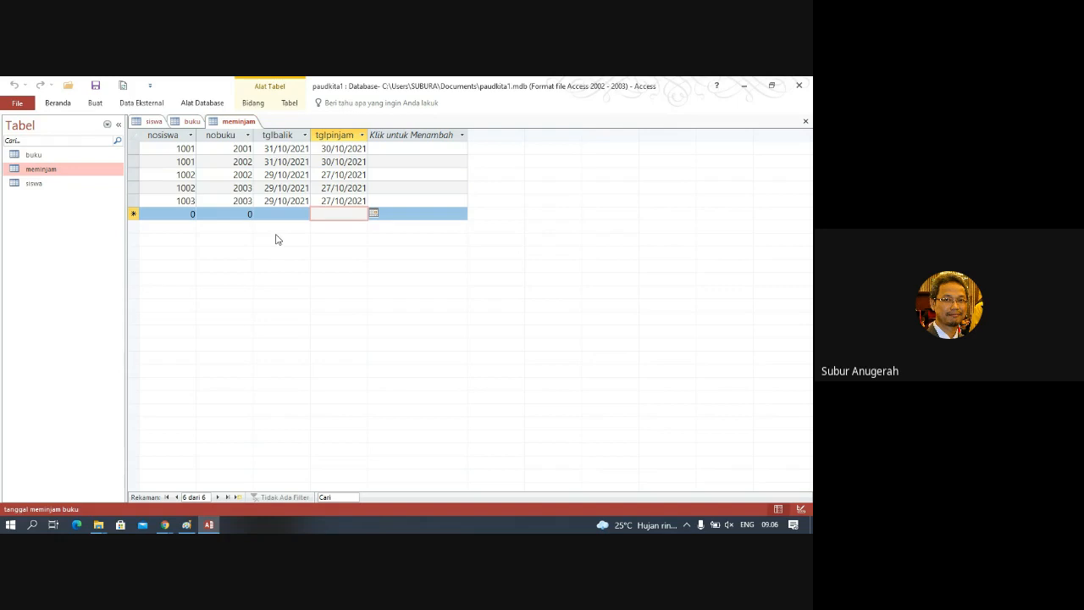
click(805, 121)
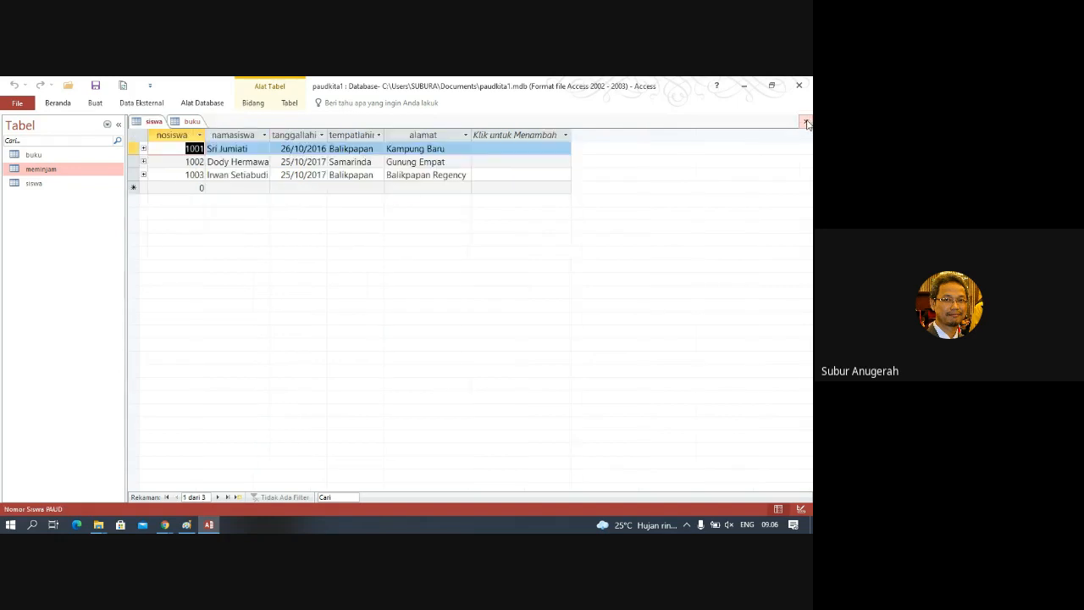
Open the meminjam table's design as read-only and try to remove the primary key from nosiswa and nobuku together
right_click(51, 174)
click(72, 193)
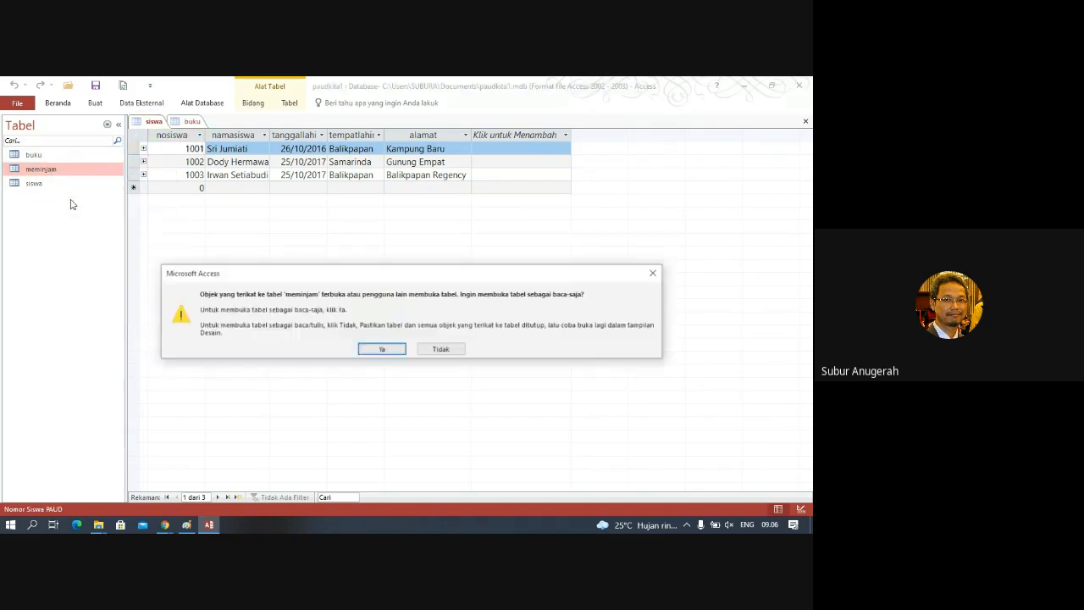
click(379, 351)
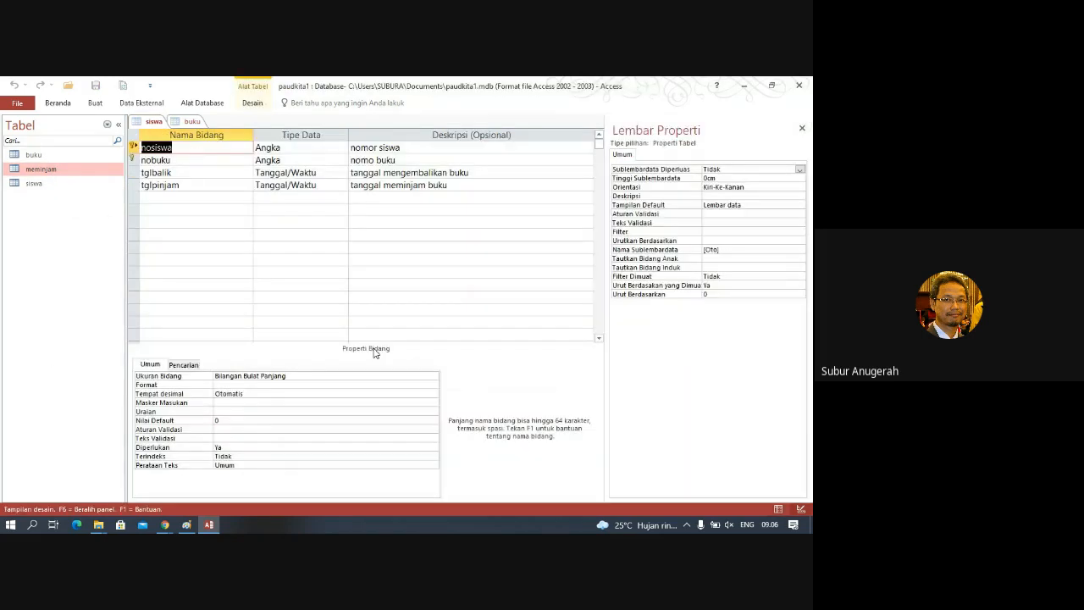
right_click(134, 148)
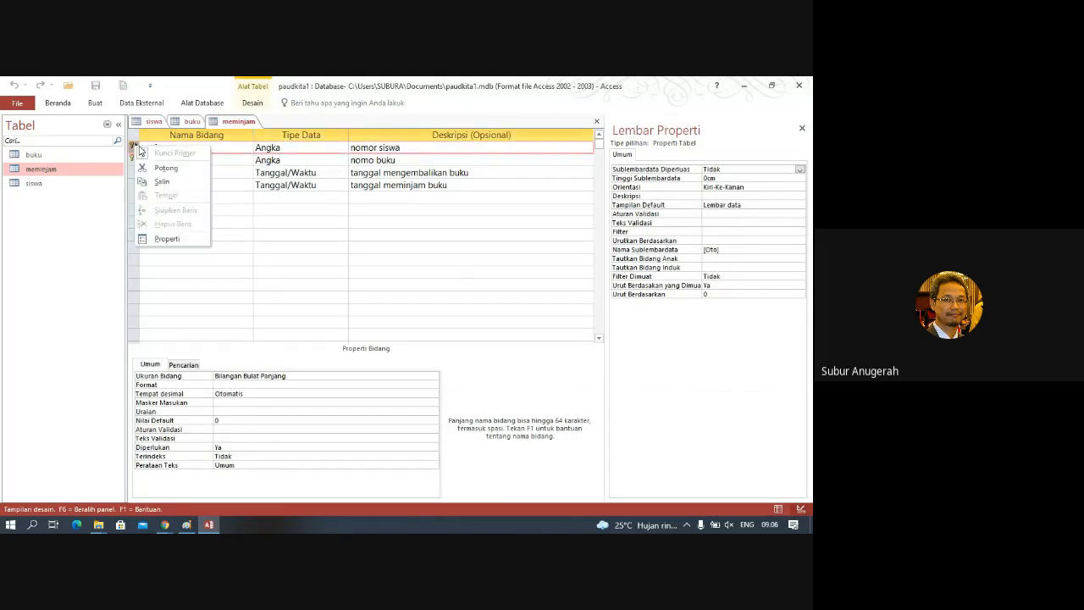
click(142, 148)
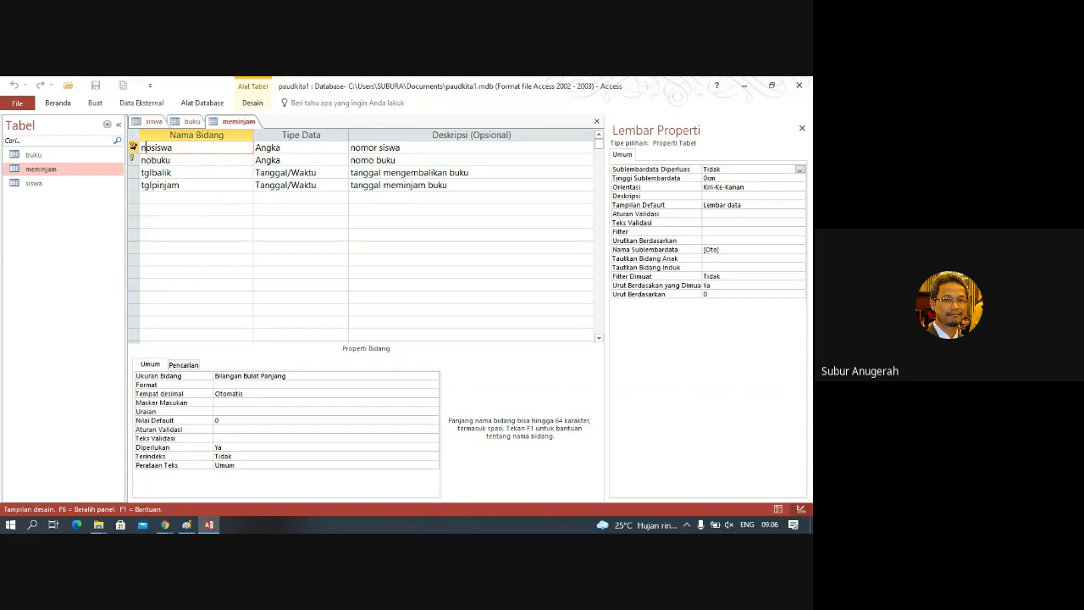
drag(133, 148, 133, 160)
right_click(135, 161)
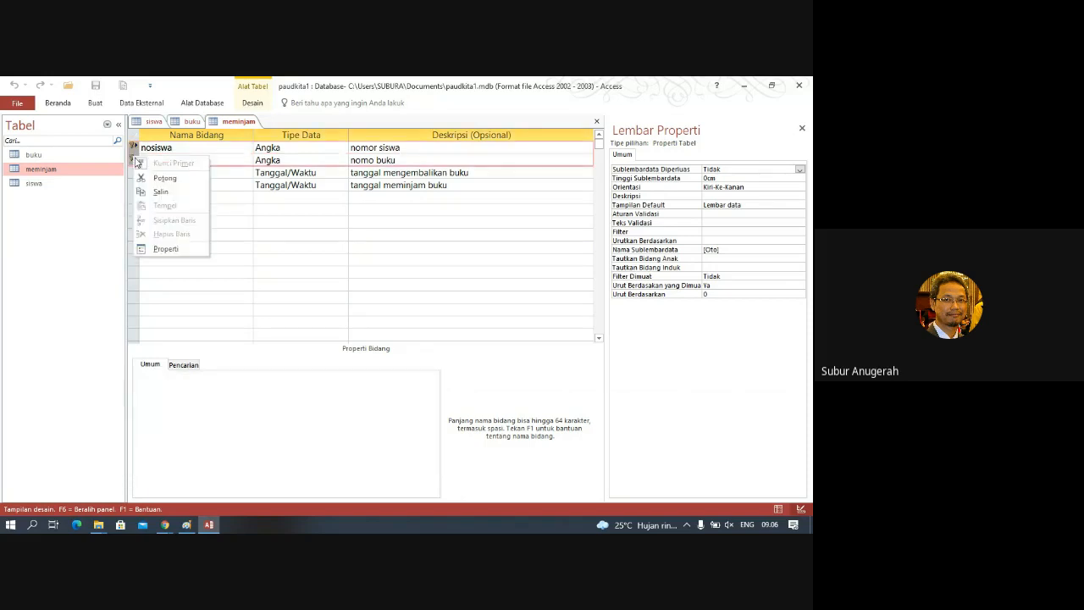
Try to remove the primary key from the nosiswa field alone in the read-only design
click(207, 149)
double_click(206, 149)
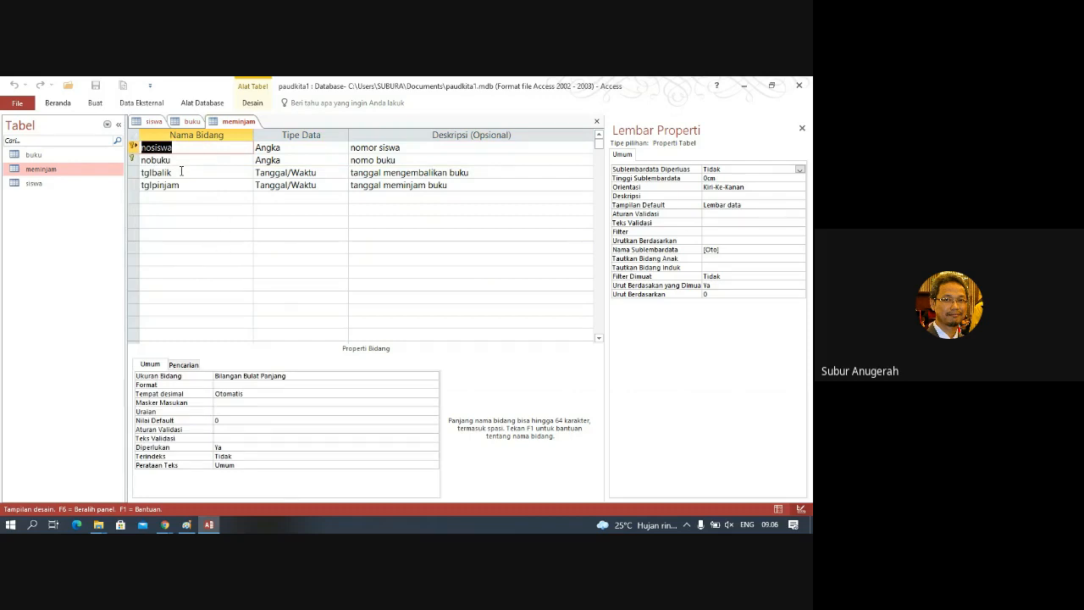
click(133, 147)
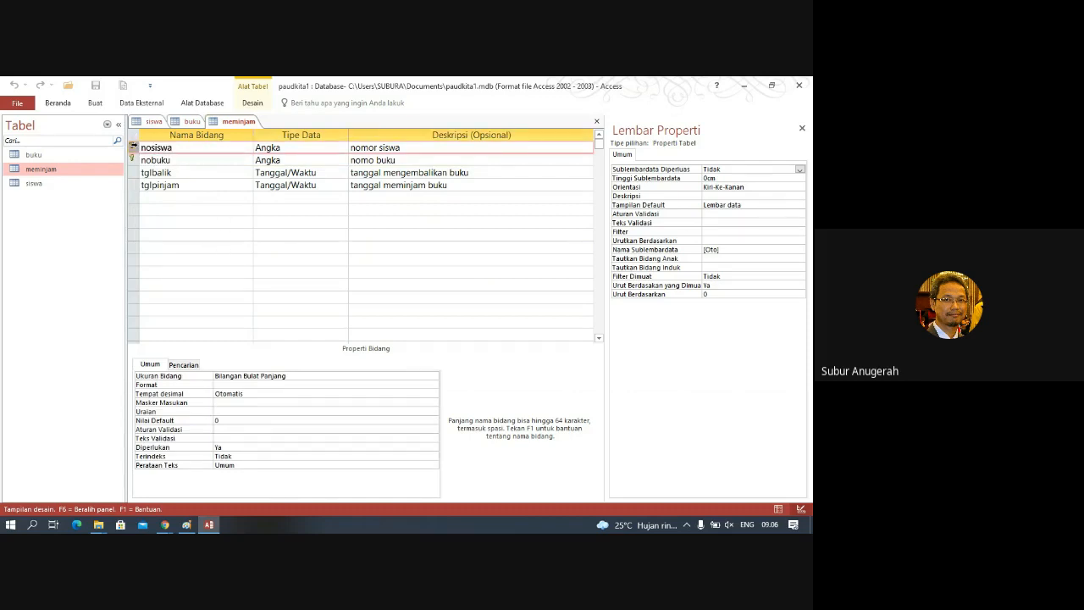
right_click(133, 148)
click(173, 152)
right_click(136, 150)
Check nosiswa's Diperlukan options, keep Ya, and retry removing the field's primary key in the read-only design
click(276, 449)
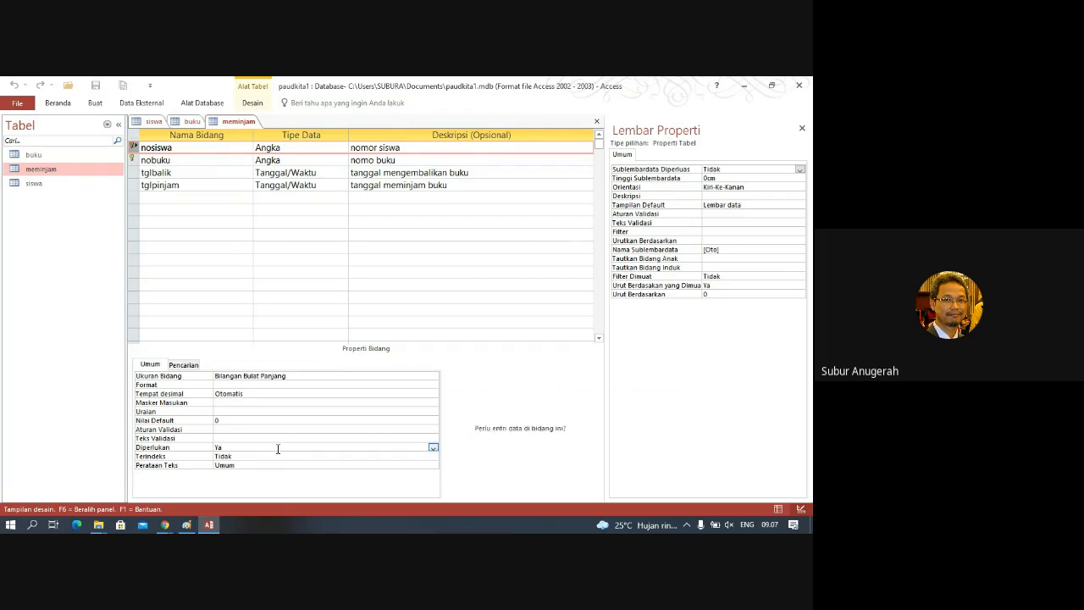
click(433, 447)
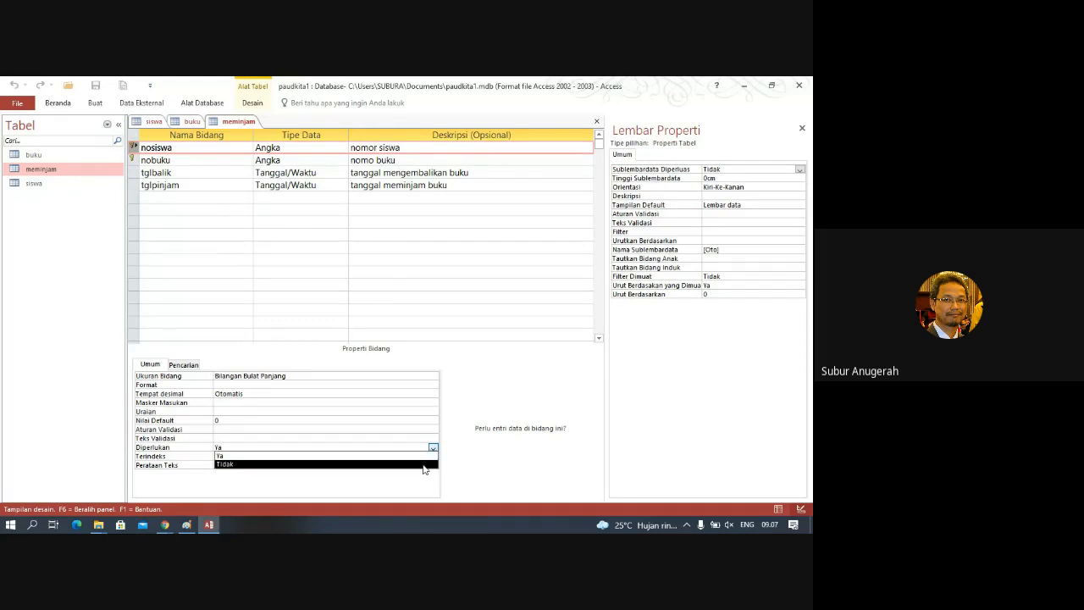
click(241, 456)
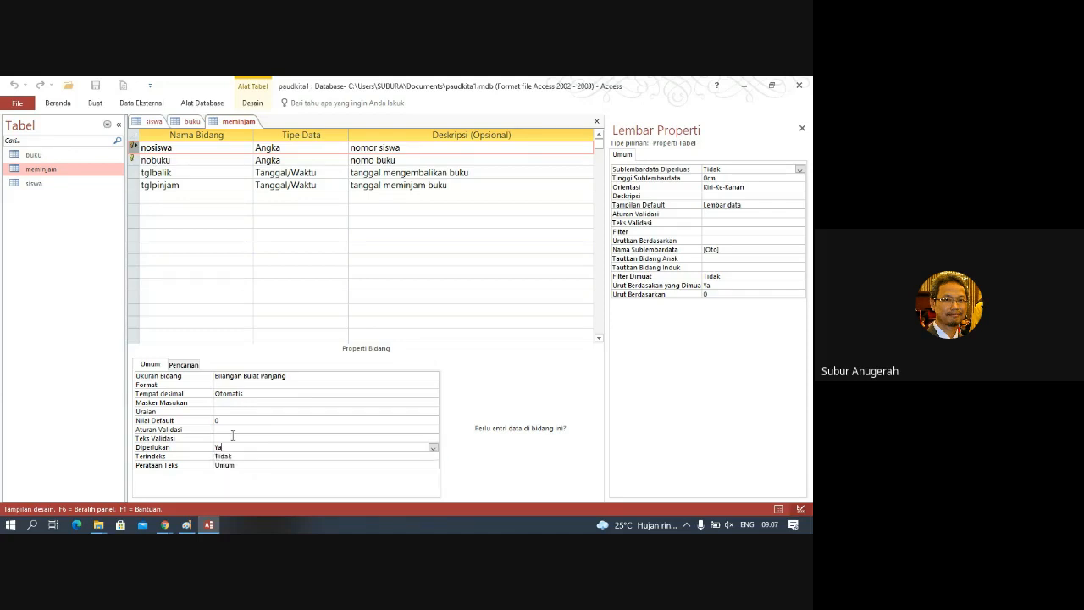
click(155, 147)
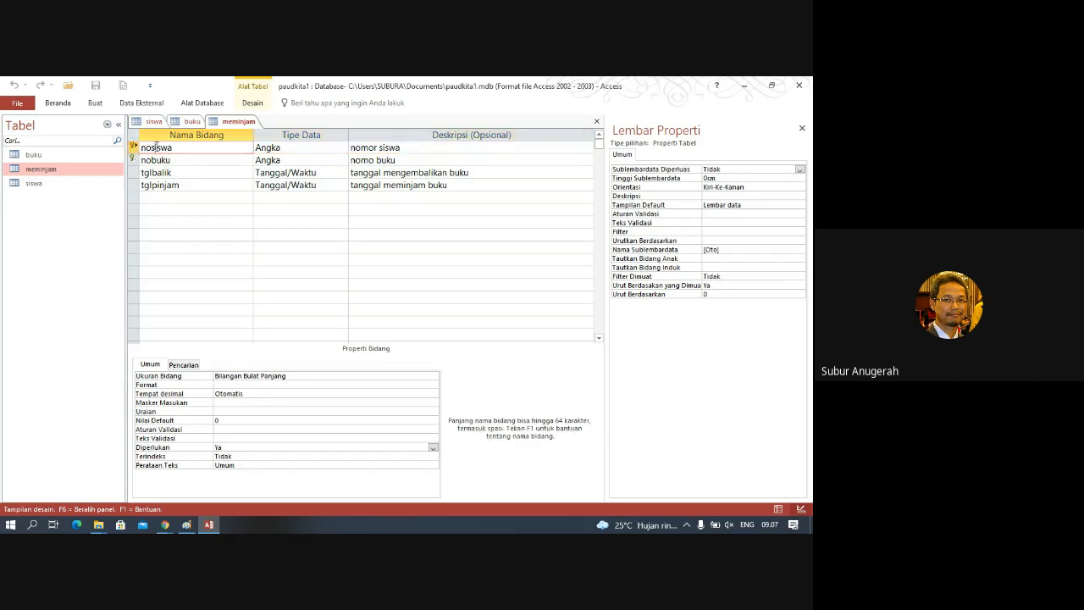
right_click(149, 146)
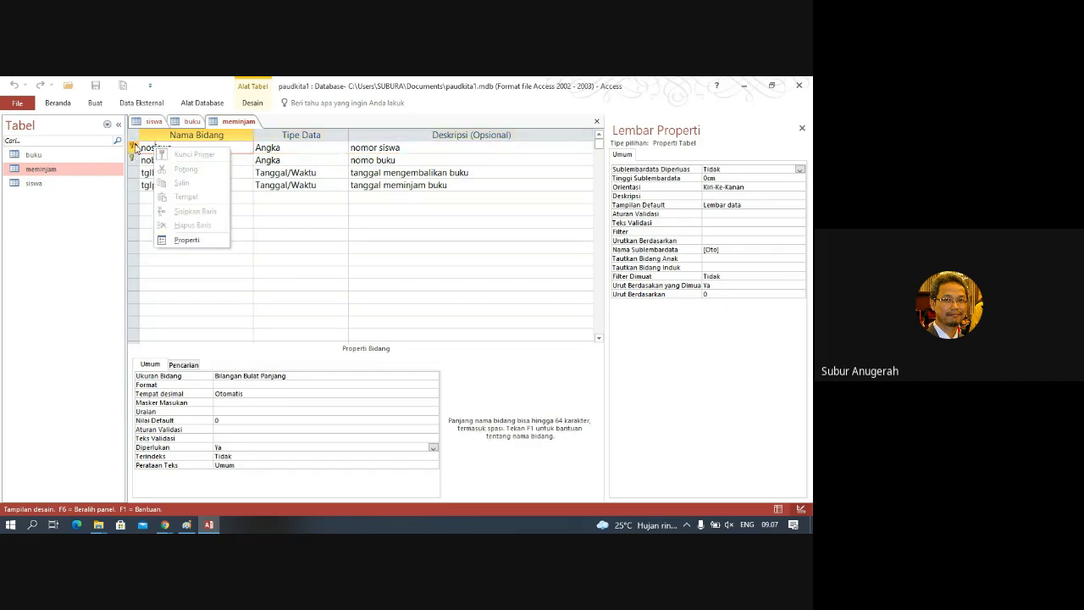
click(135, 148)
right_click(135, 148)
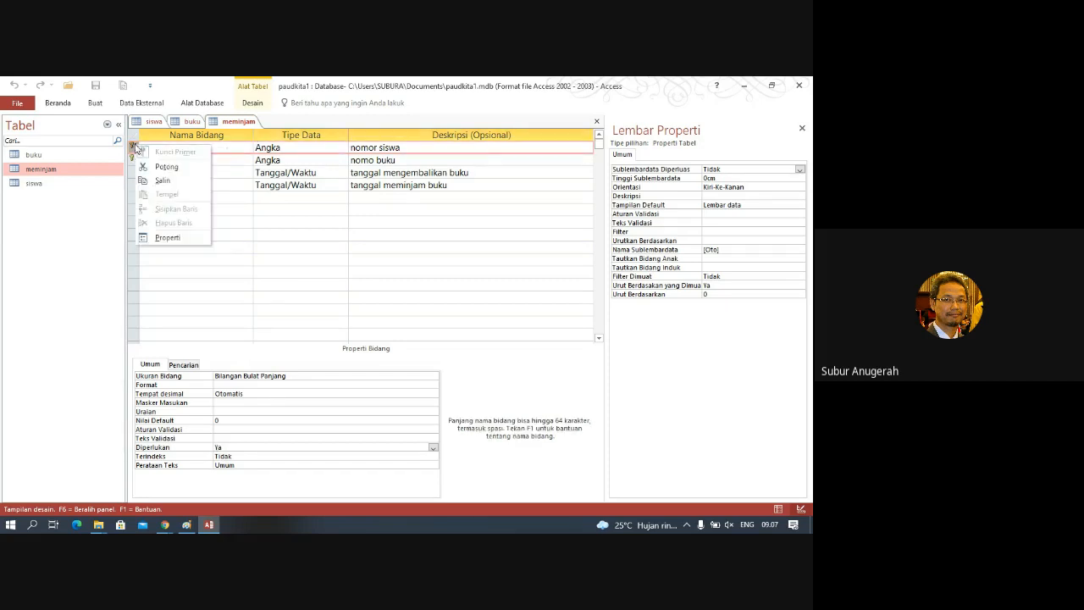
click(135, 147)
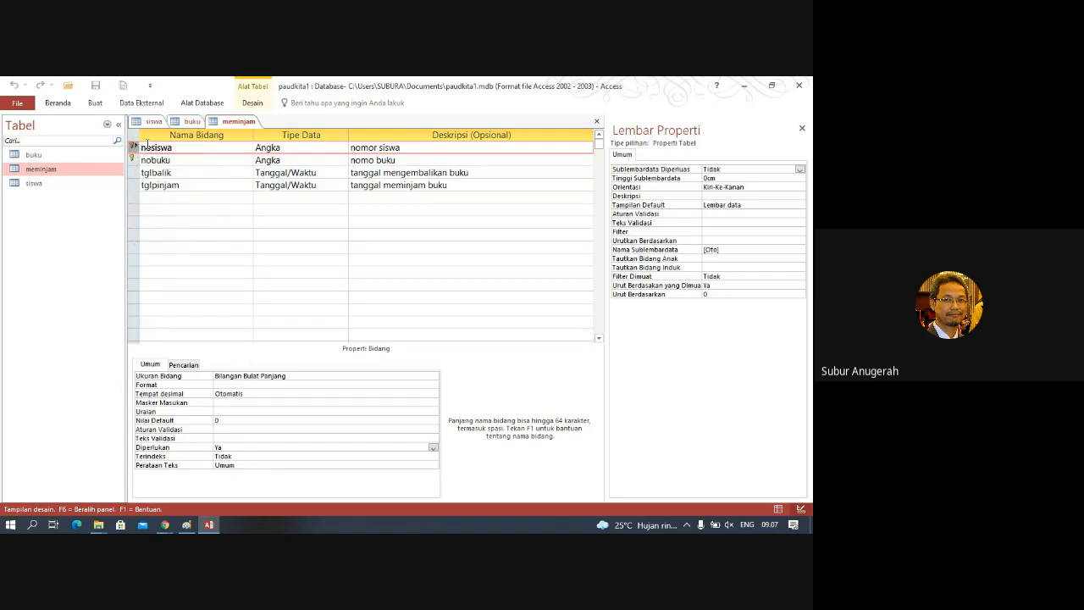
Close the property sheet and the open meminjam, siswa and buku tables
click(801, 130)
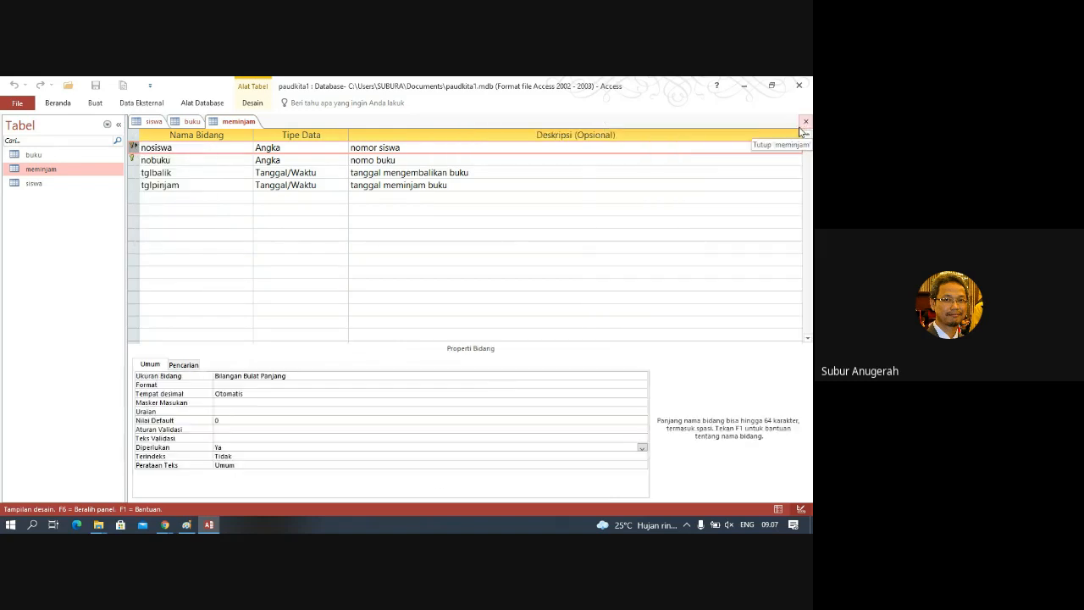
click(805, 123)
click(805, 122)
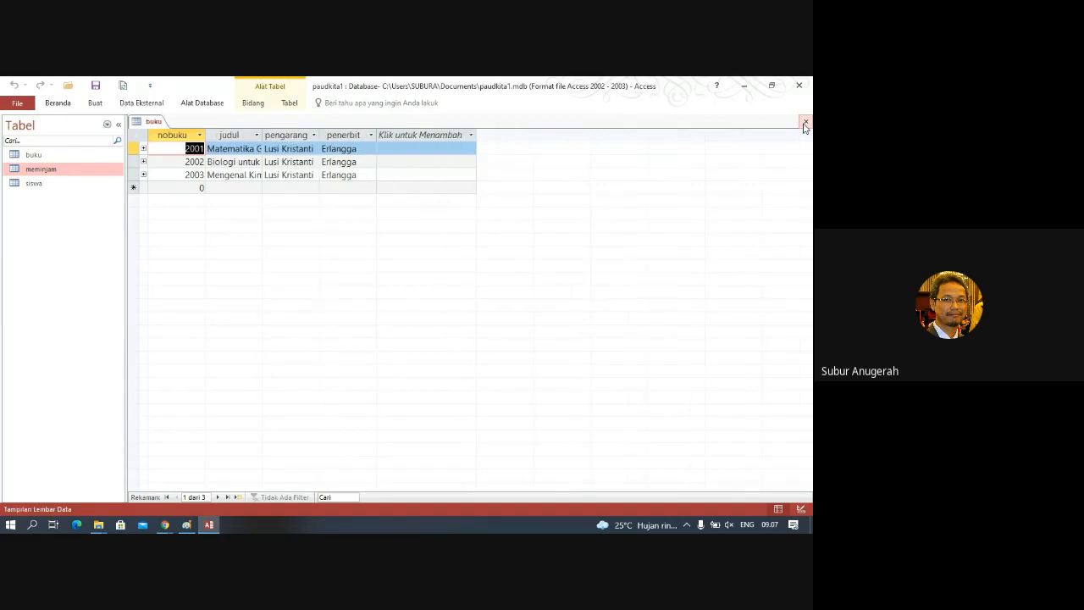
click(805, 122)
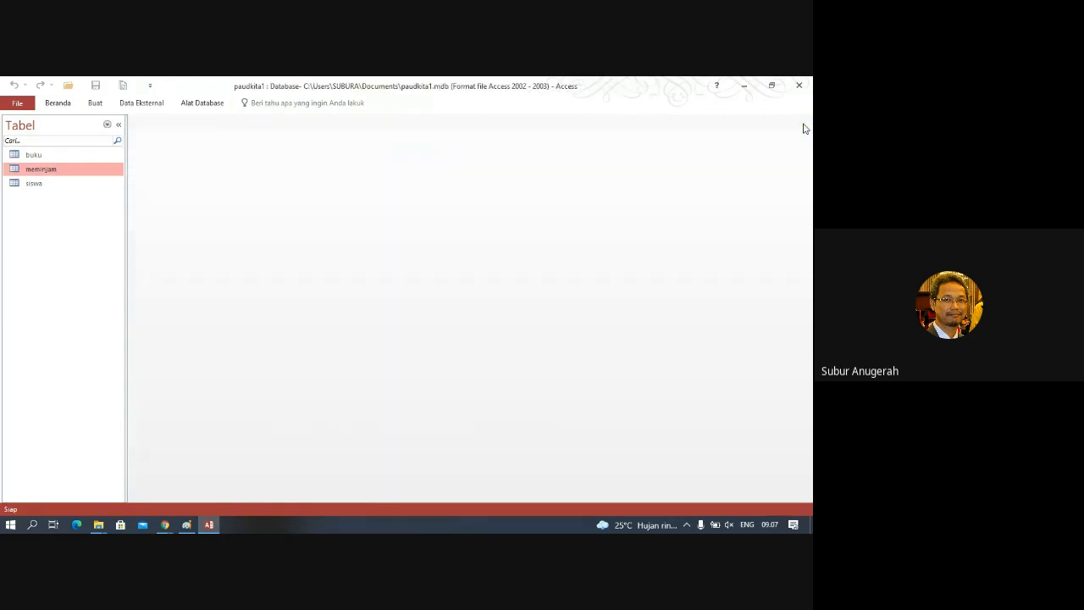
Reopen the meminjam table's design for editing, remove its primary key, and save and close the table
right_click(56, 170)
click(80, 195)
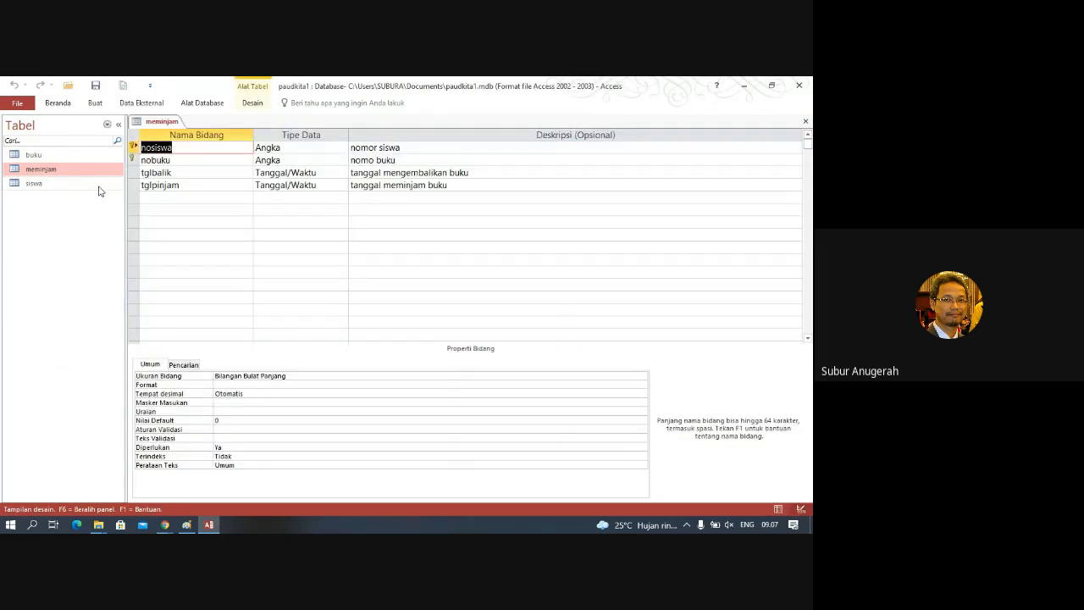
click(133, 145)
right_click(134, 146)
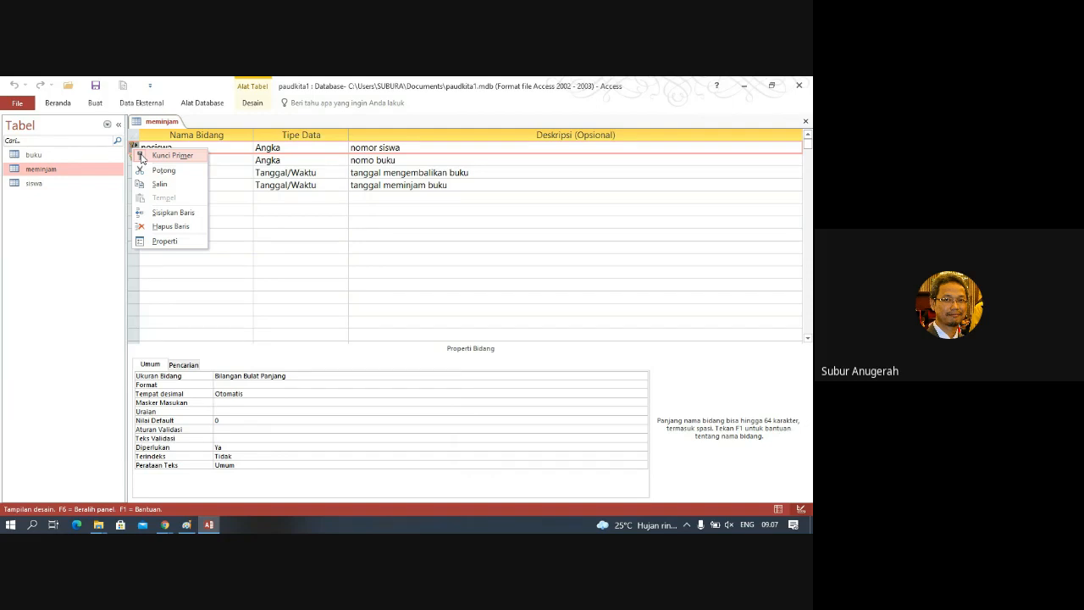
click(169, 155)
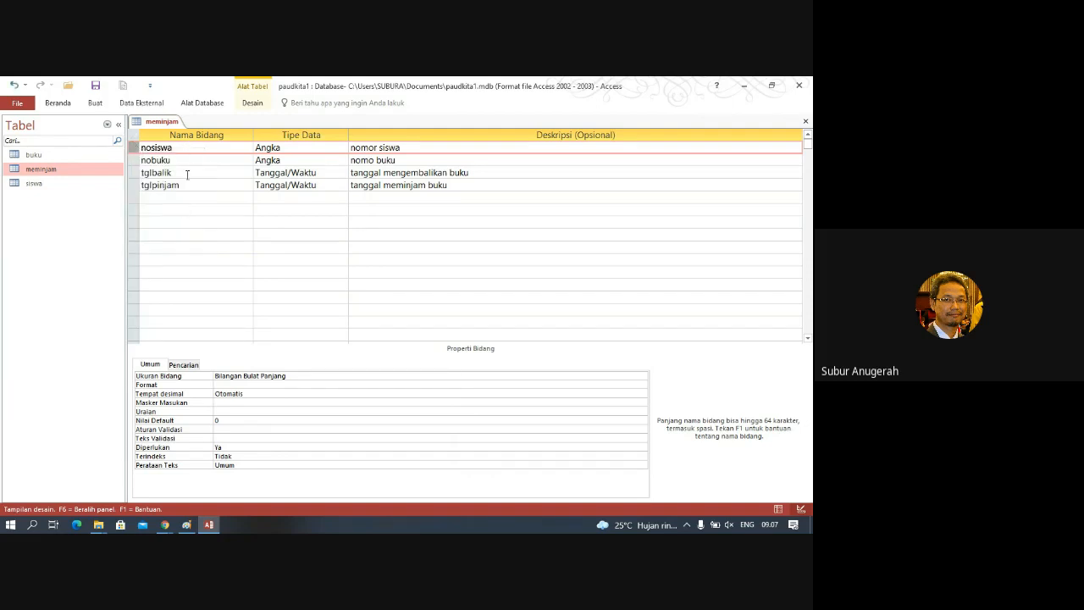
click(96, 86)
click(806, 121)
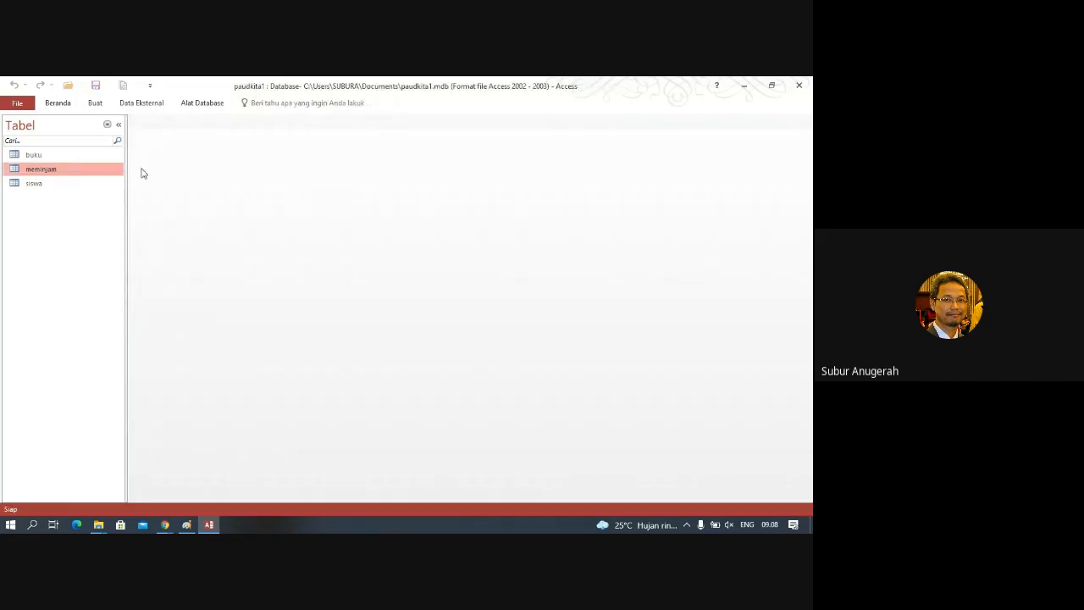
Open the meminjam table's records and start a sixth loan with the third student's nosiswa and nobuku 2003
double_click(45, 173)
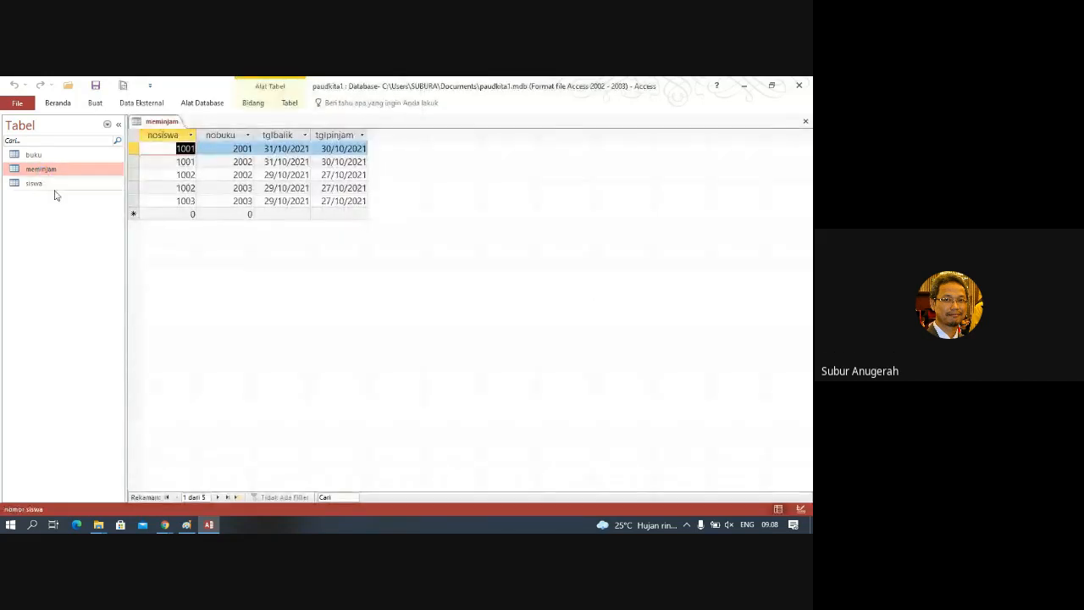
click(180, 210)
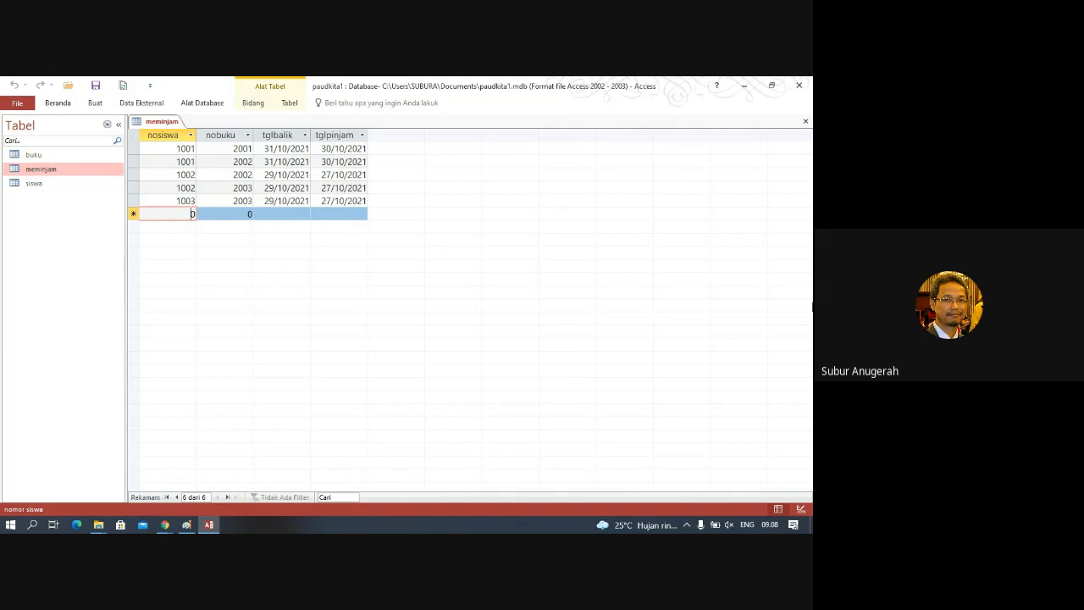
text(1003)
key(Tab)
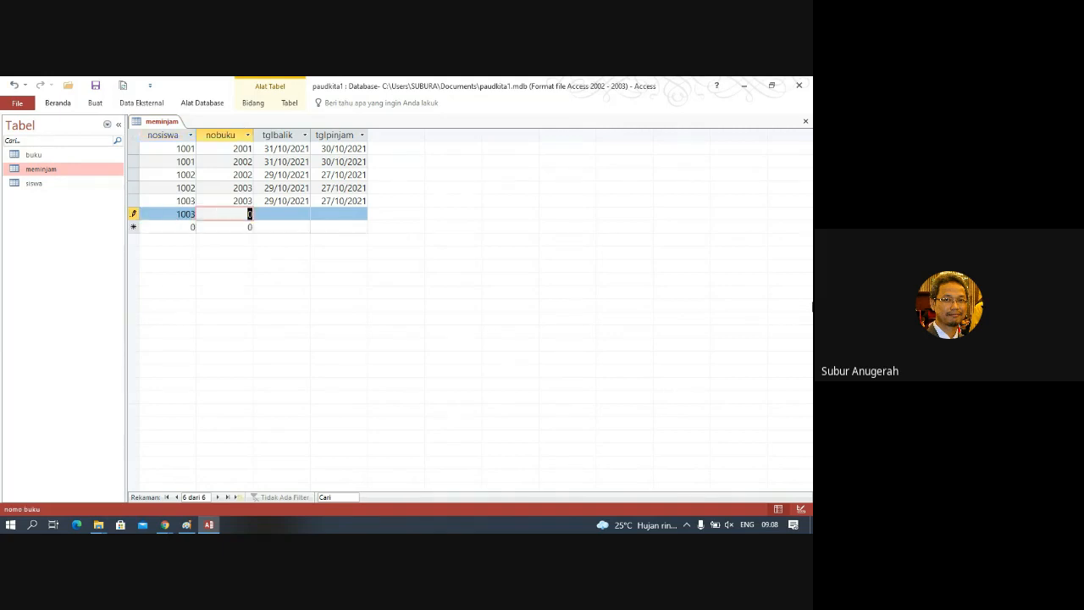
text(2003)
key(Tab)
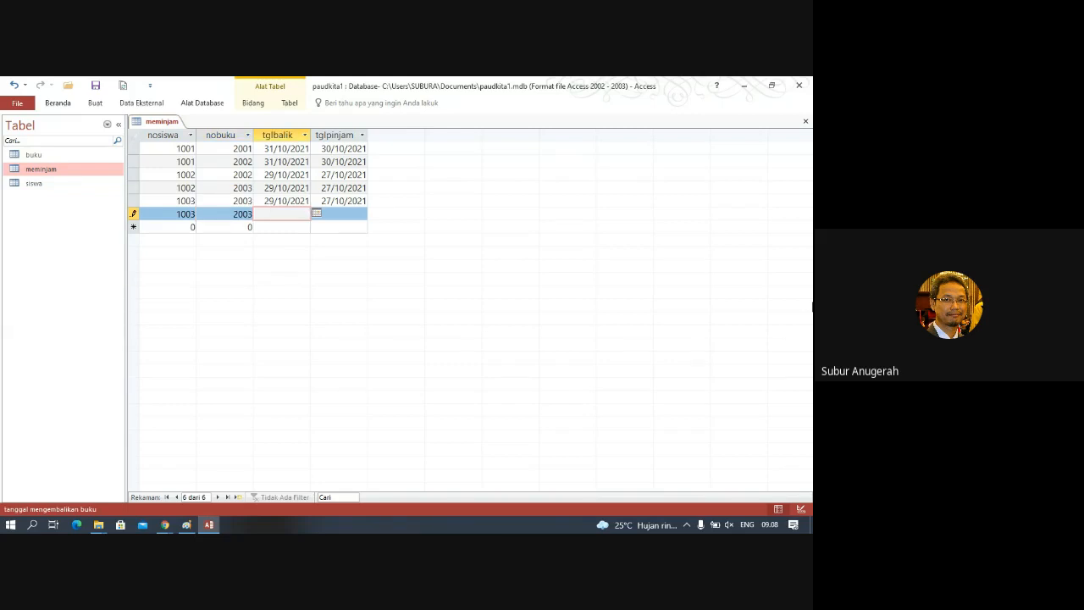
Set the sixth loan's tglbalik to 30/10/2021 and tglpinjam to 29/10/2021, and save the record
click(317, 215)
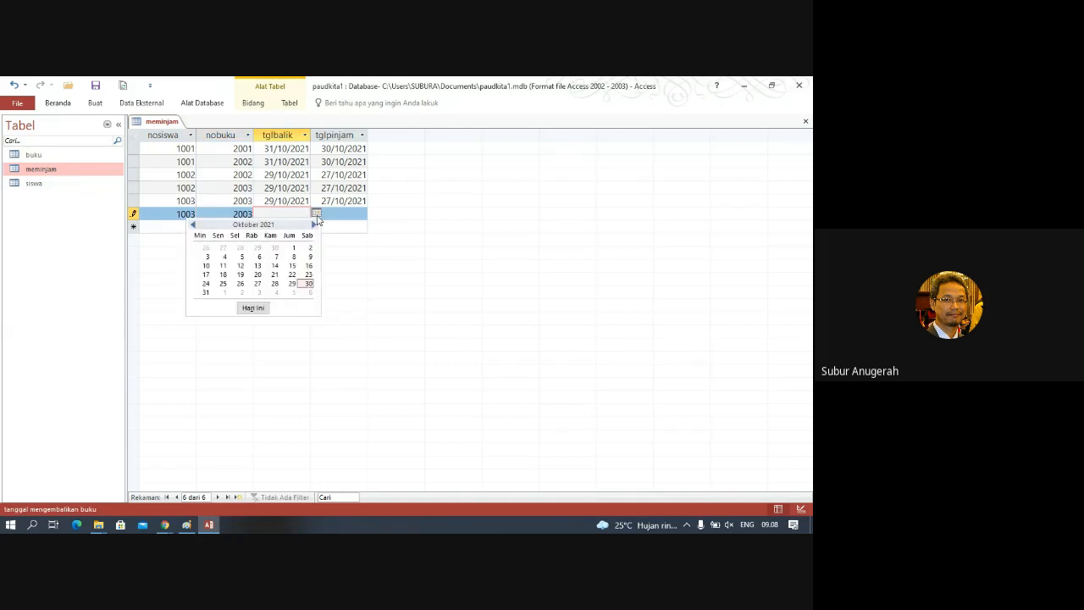
click(309, 285)
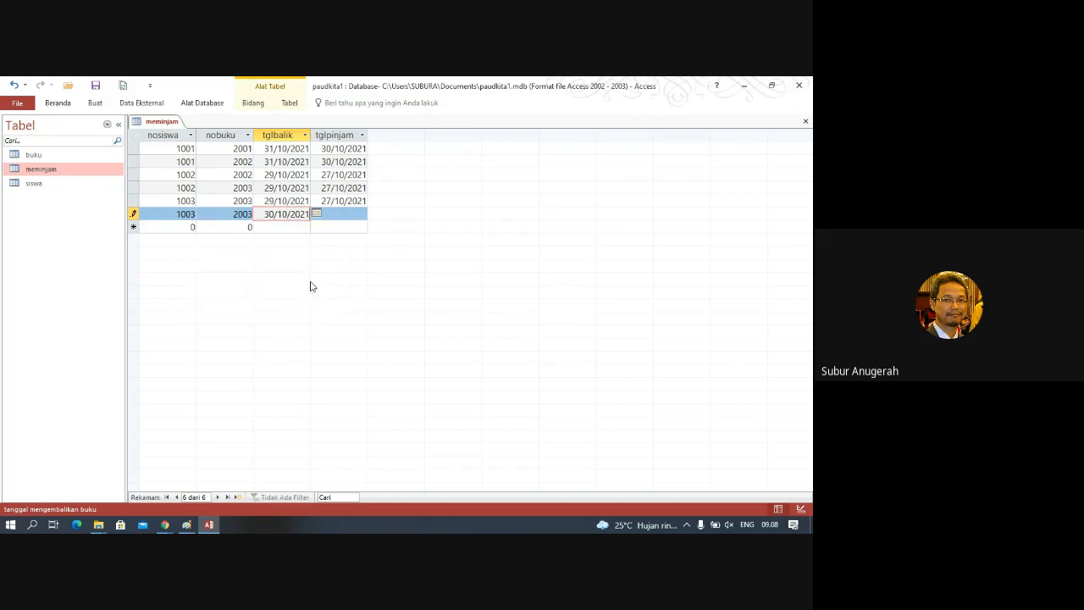
key(Tab)
click(375, 215)
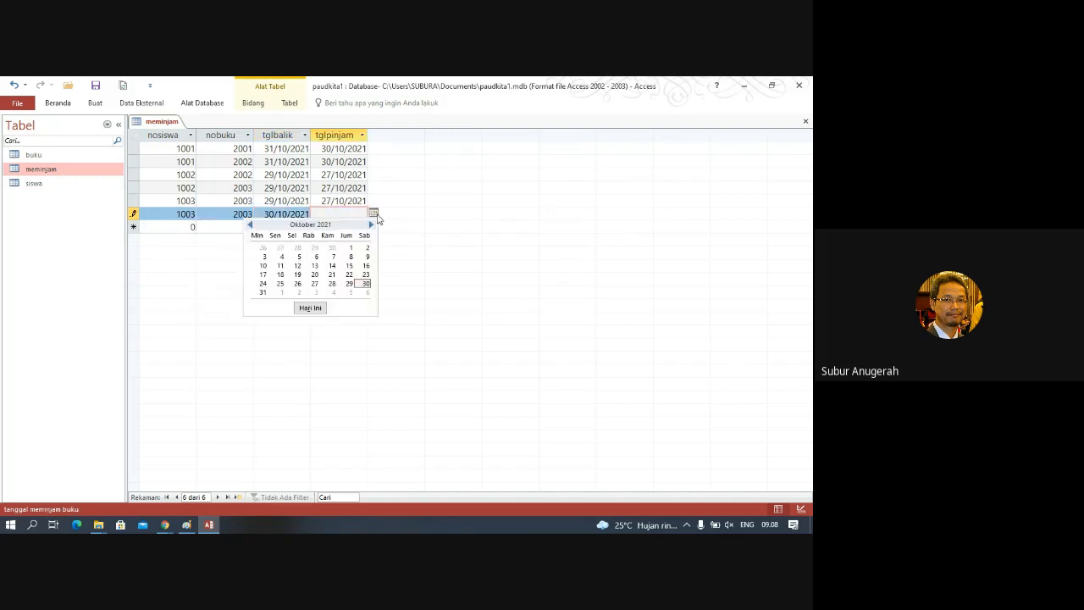
click(347, 289)
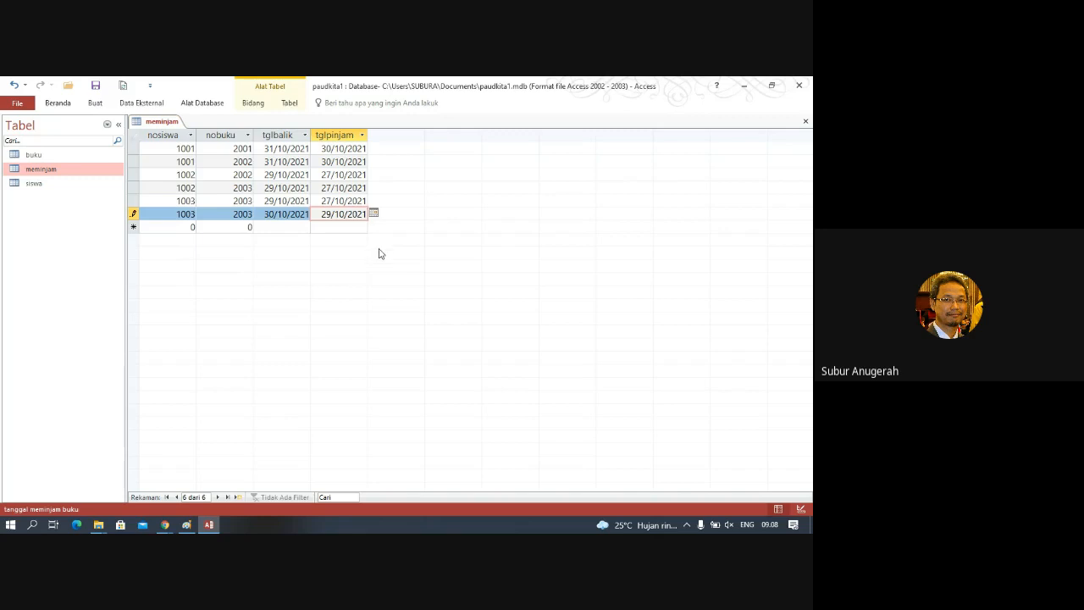
key(Tab)
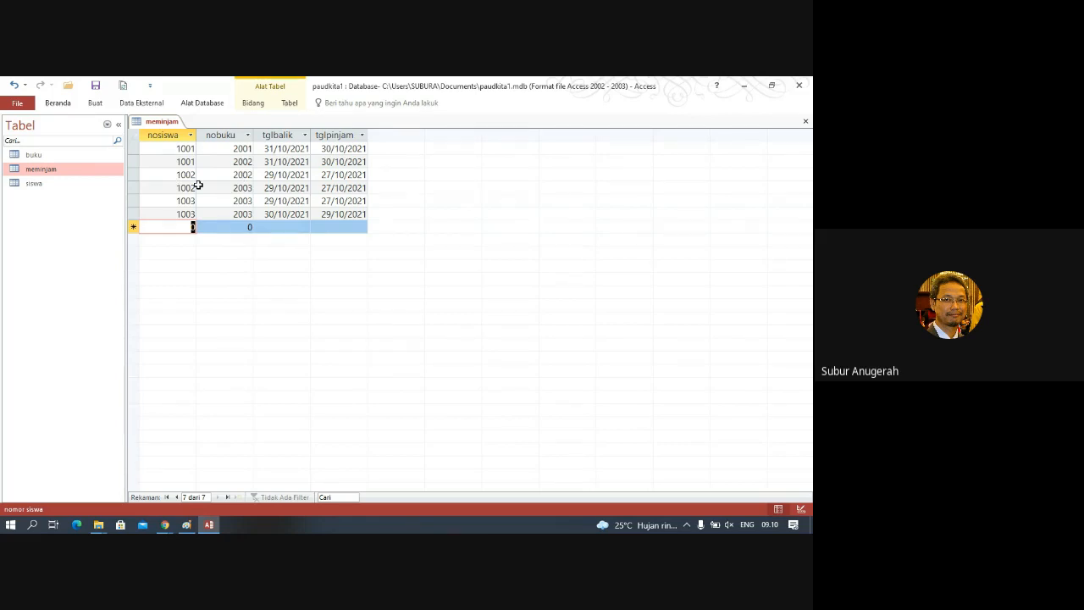
Add a seventh loan with the third student's nosiswa, nobuku 2002, tglbalik 30/10/2021 and tglpinjam 29/10/2021
key(ctrl+apostrophe)
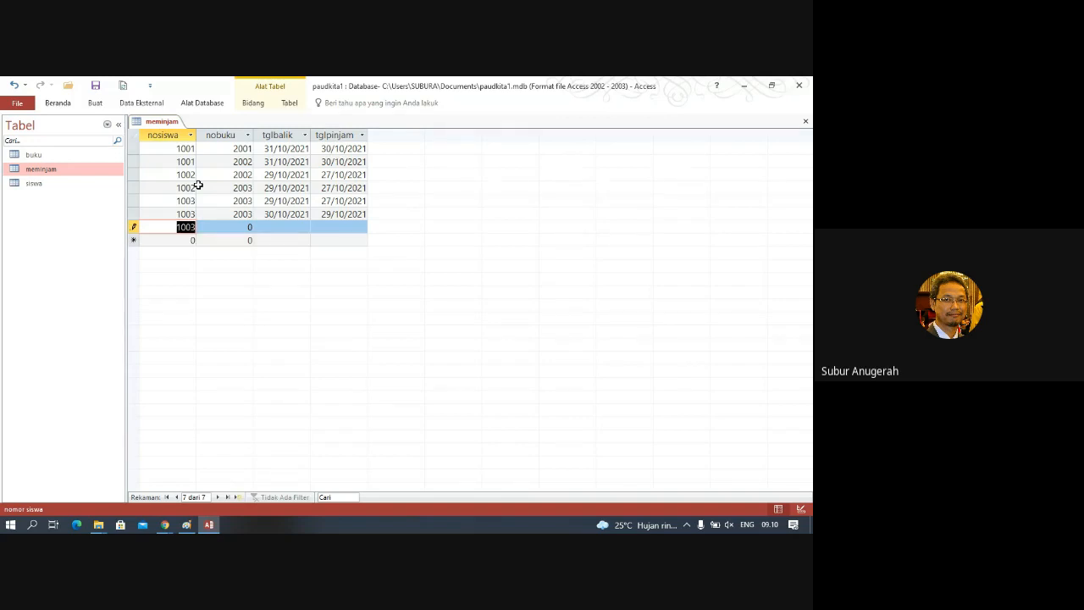
key(Tab)
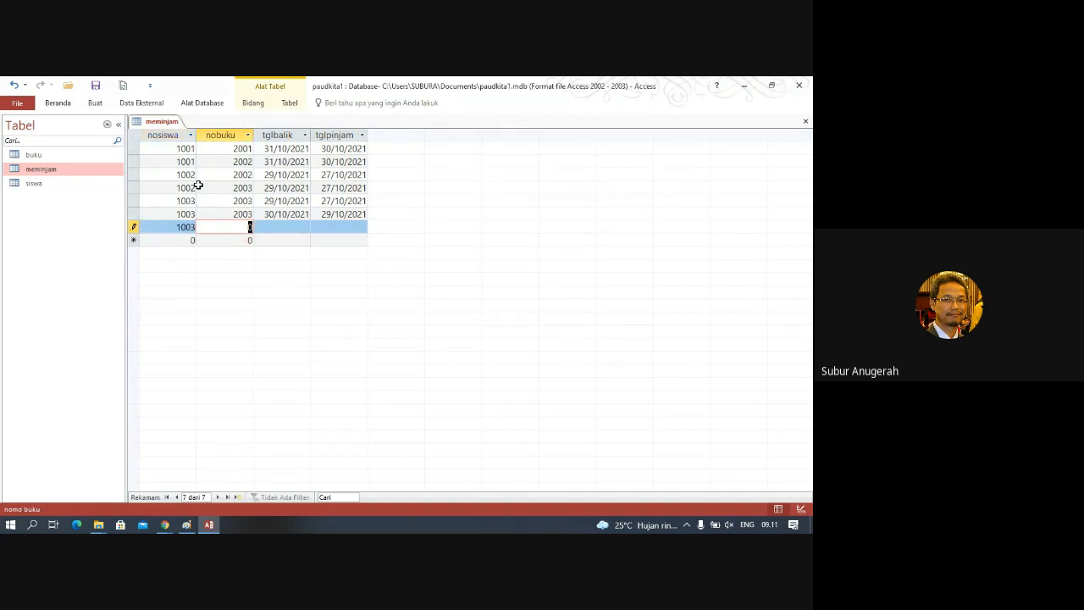
key(ctrl+apostrophe)
key(BackSpace)
text(2002)
key(Tab)
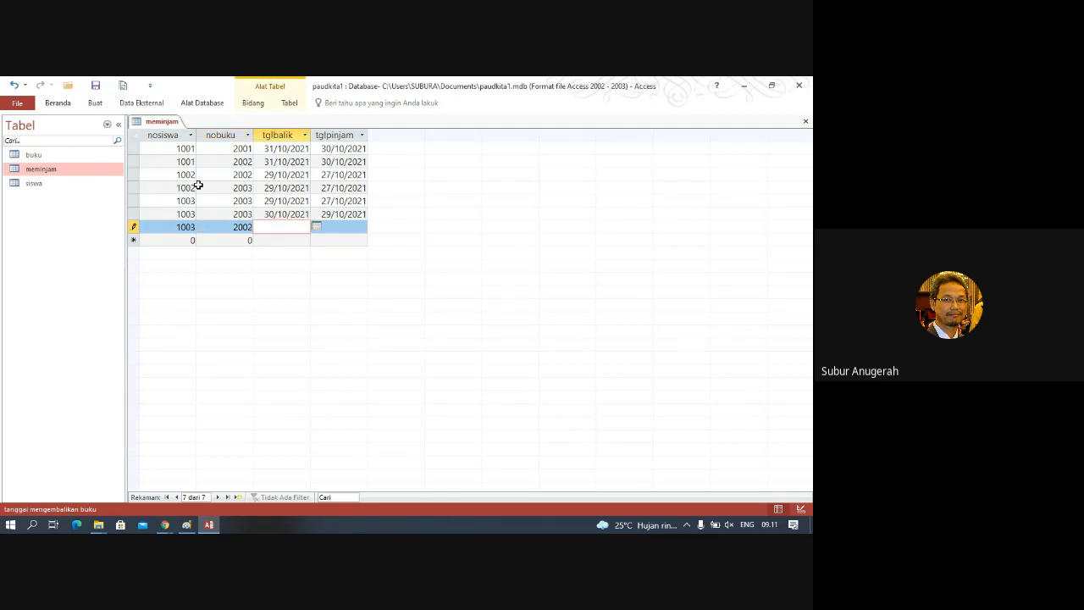
key(ctrl+apostrophe)
key(Tab)
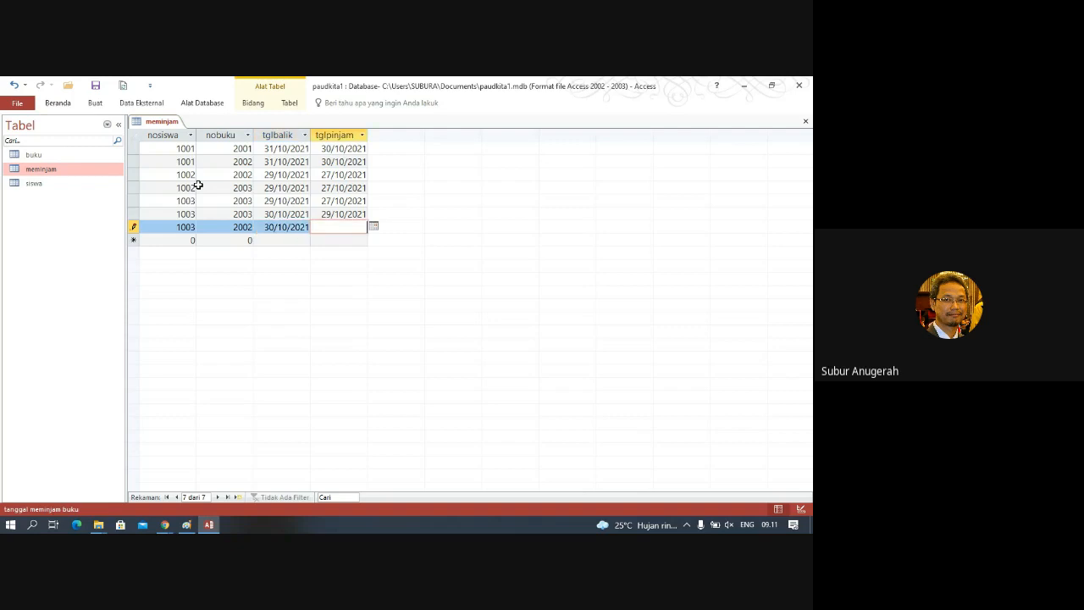
key(ctrl+apostrophe)
key(Tab)
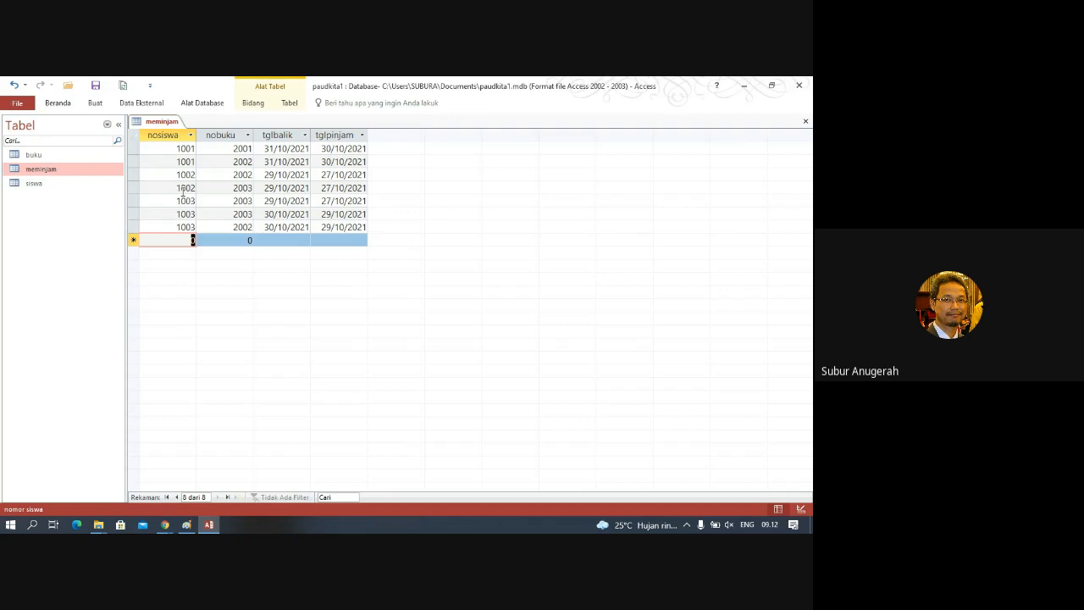
Open the siswa table's records and start a fourth student record with the next student number and the student's full name
double_click(39, 186)
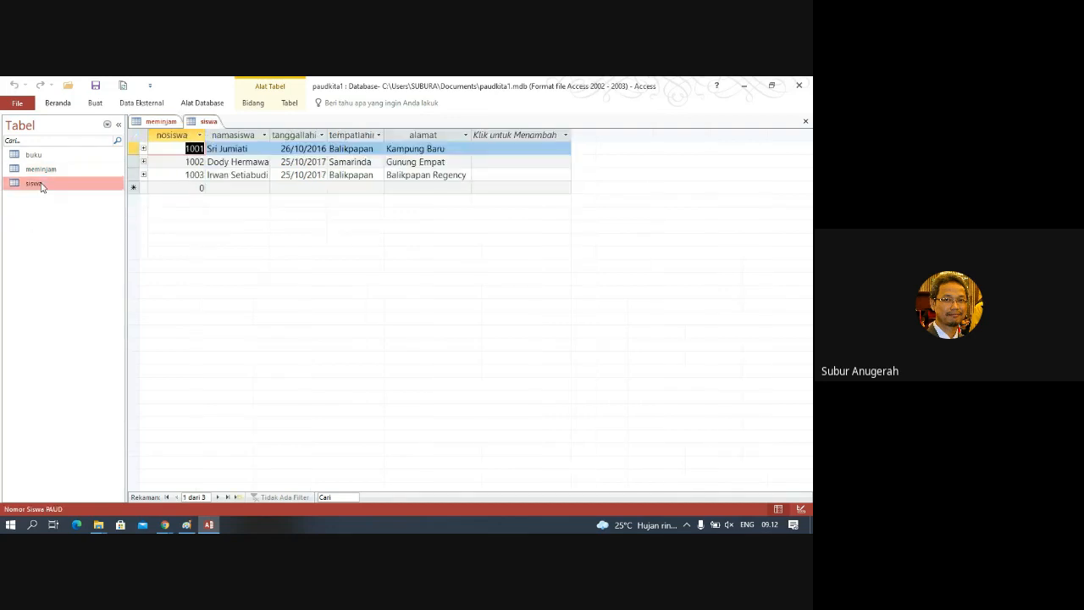
key(Down)
key(Down)
key(Down)
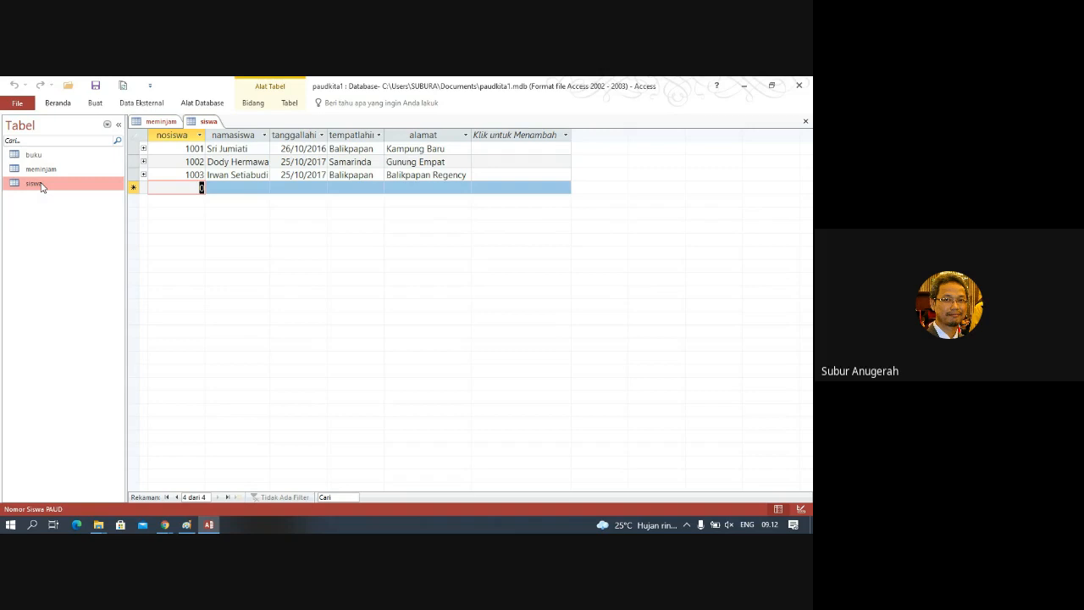
text(1003)
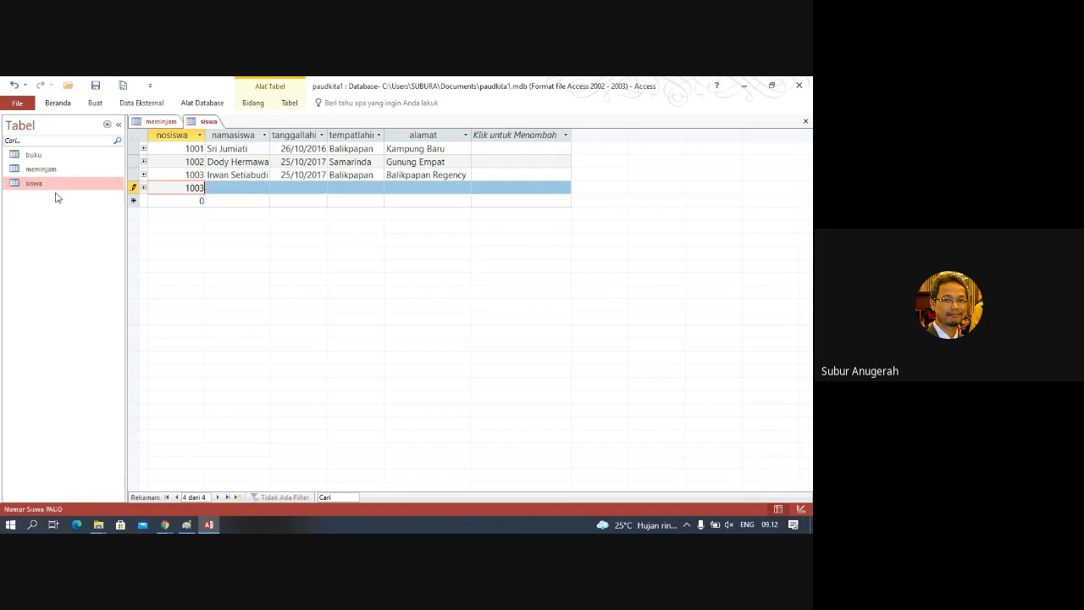
key(BackSpace)
text(4)
key(Tab)
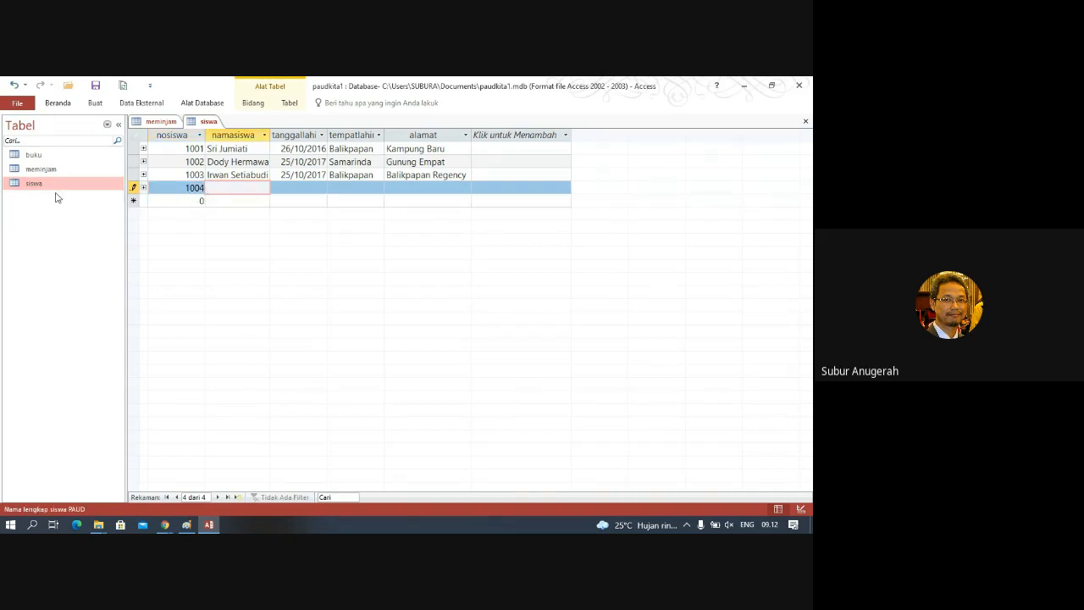
text(Budi Santoso)
key(Tab)
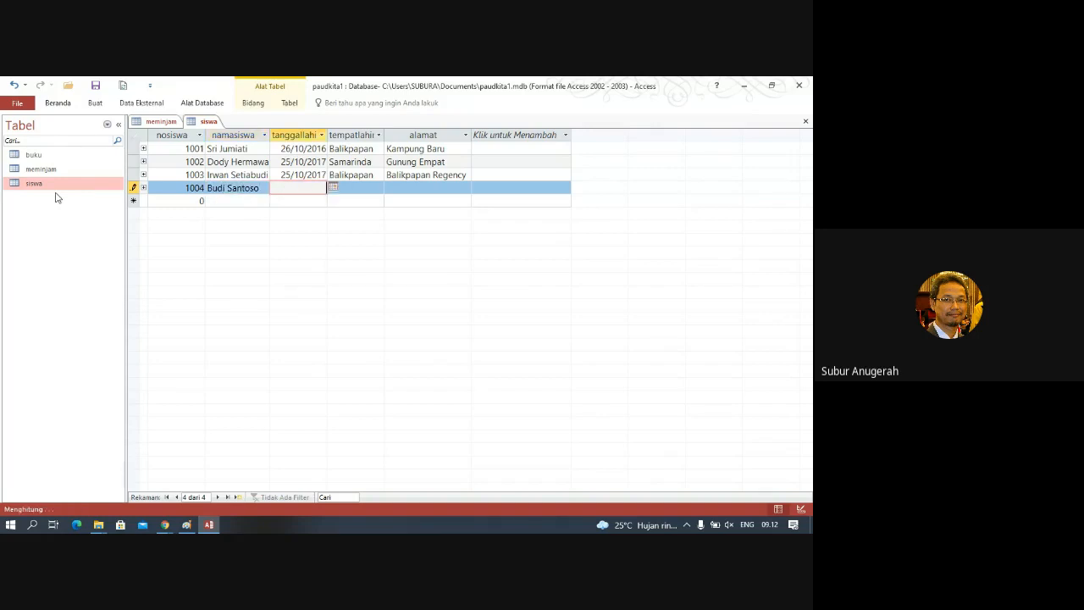
Complete the fourth student's record with the date of birth, birthplace Balikpapan and home address, and close the siswa table
key(ctrl+apostrophe)
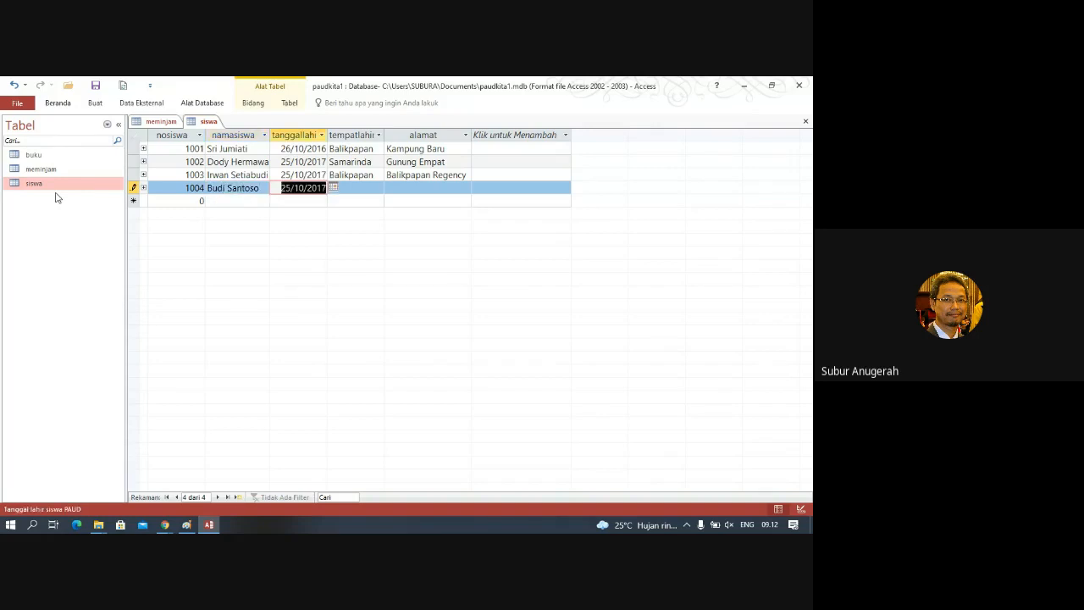
key(F2)
key(BackSpace)
text(0)
key(Tab)
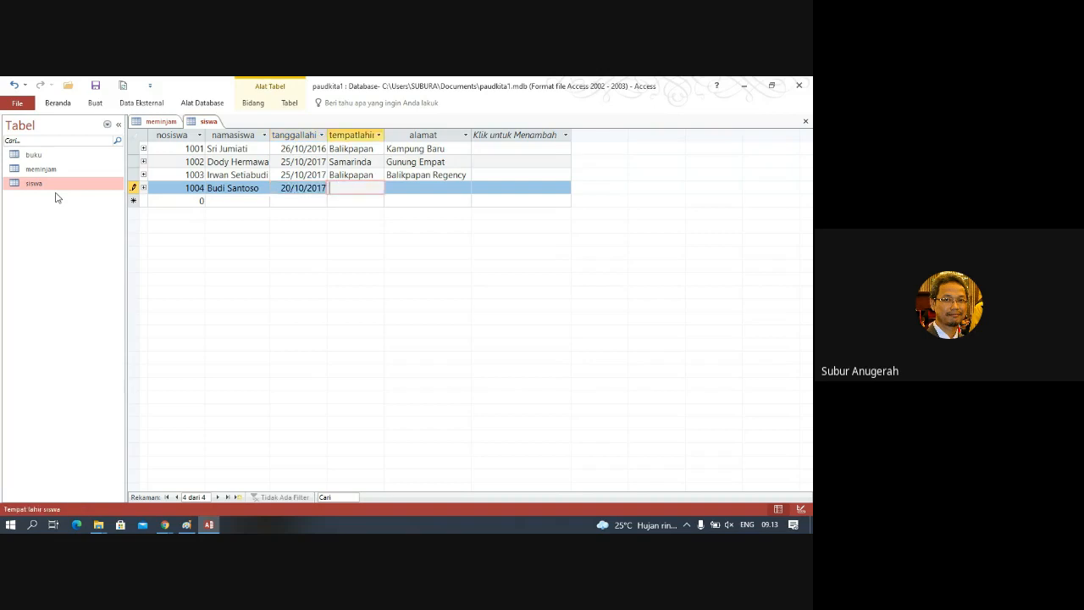
key(ctrl+apostrophe)
key(Tab)
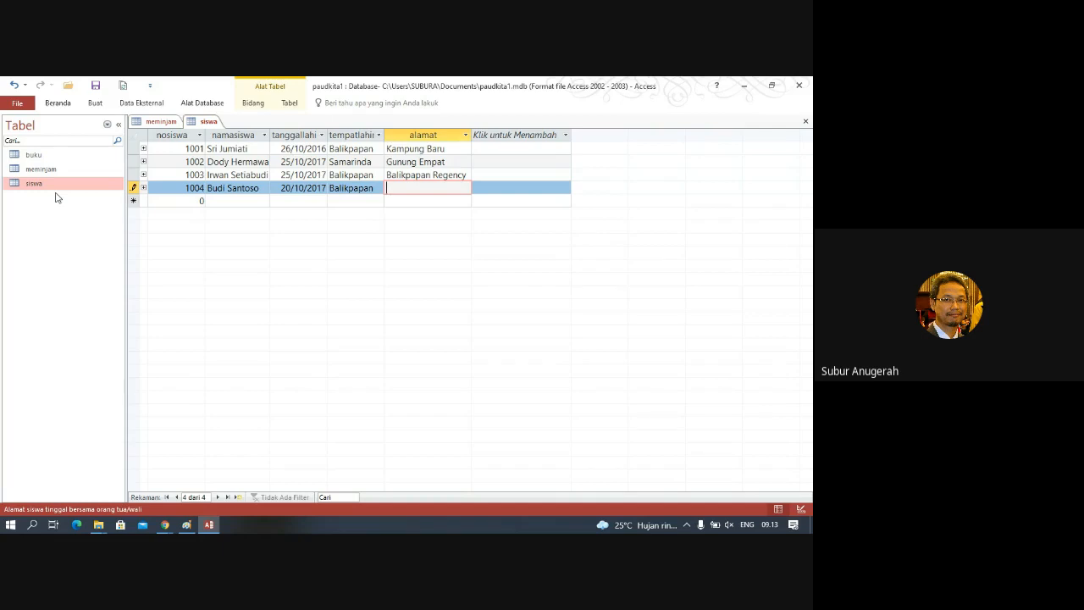
text(Lamaru)
key(Tab)
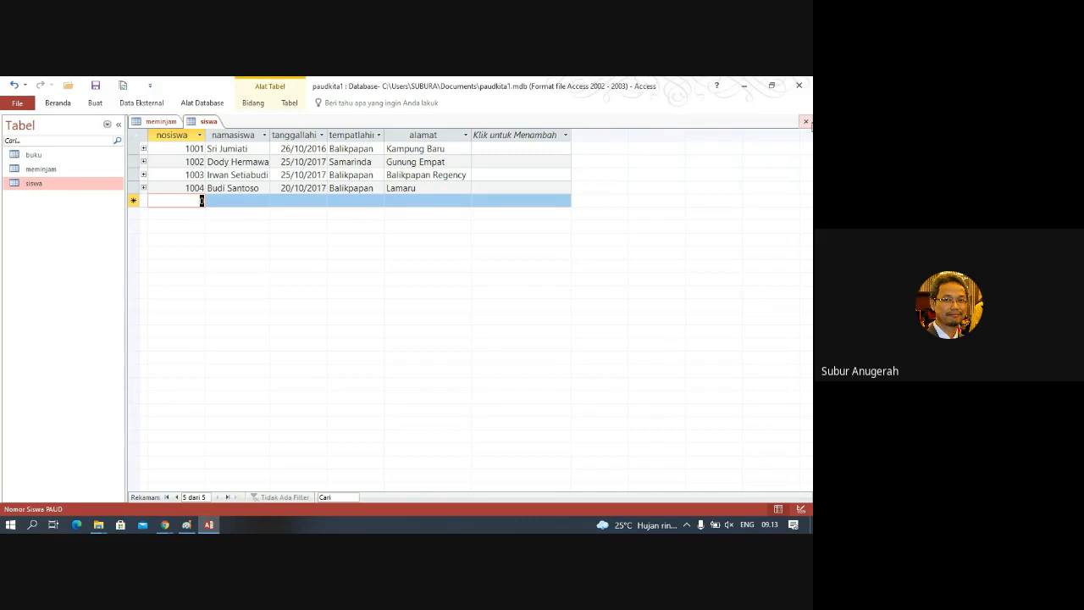
click(807, 123)
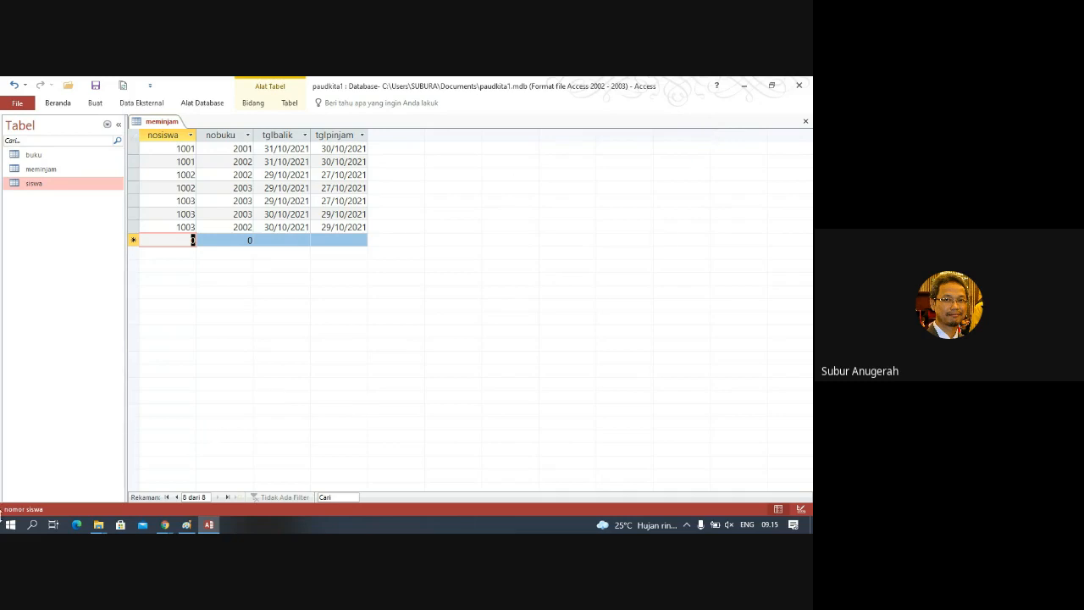
Open a blank Notepad document and resize and move its window so the meminjam records remain uncovered beside it
click(10, 525)
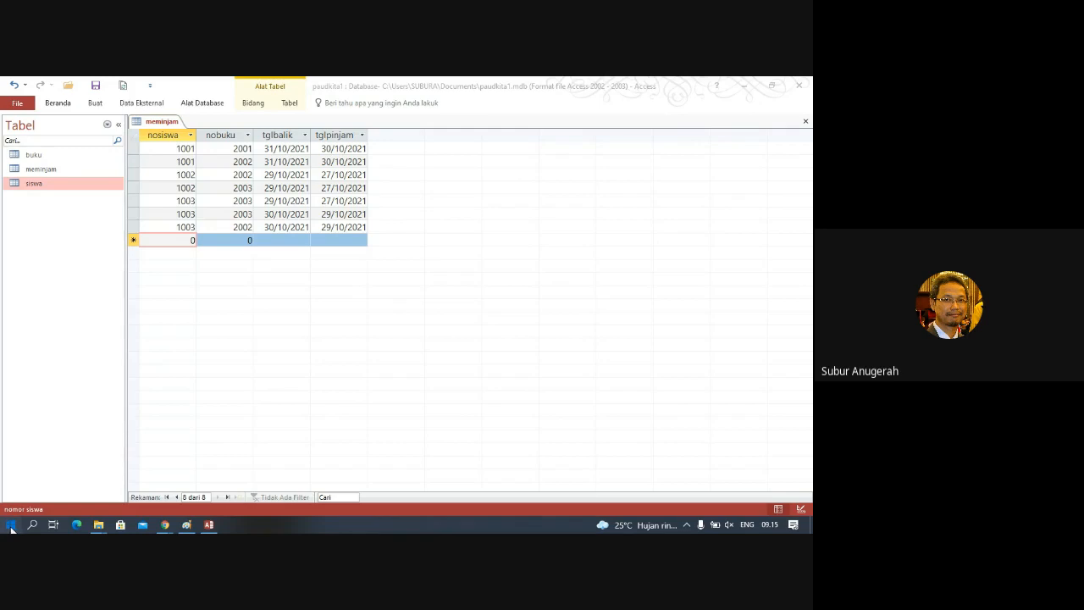
click(11, 524)
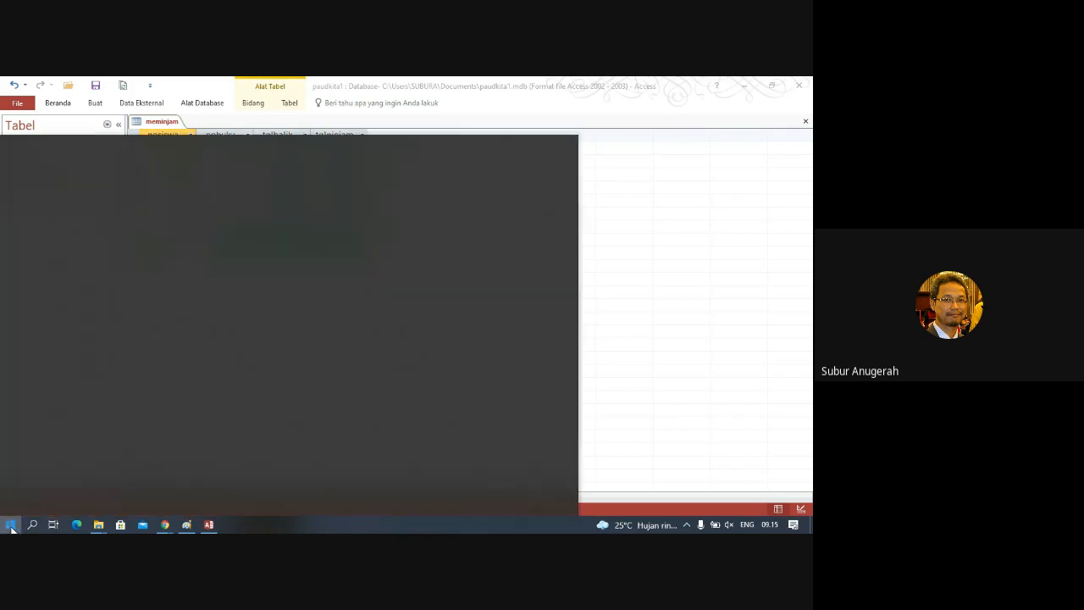
click(11, 528)
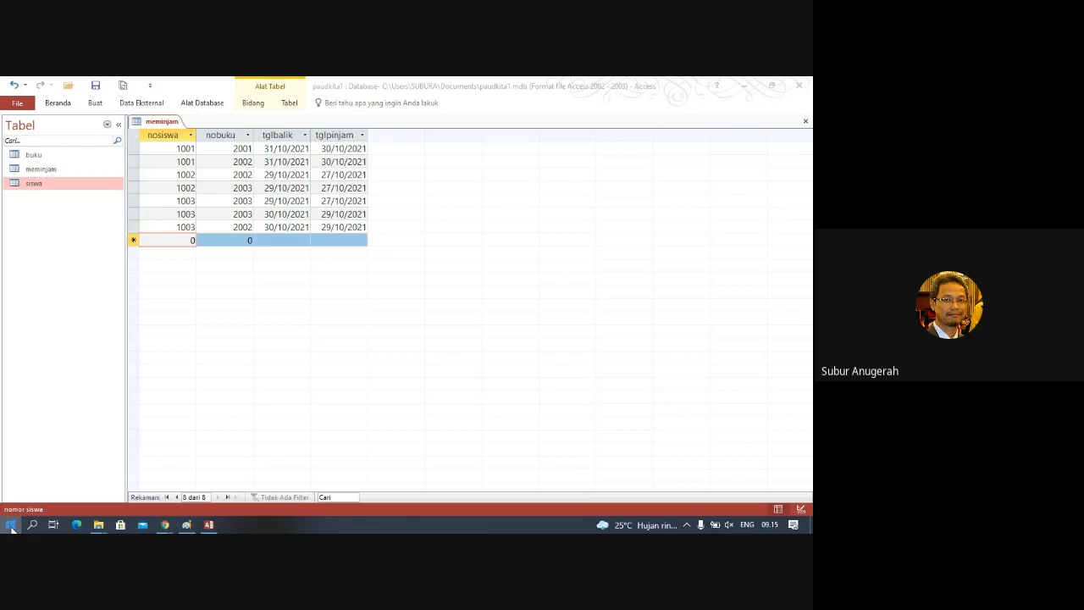
click(11, 526)
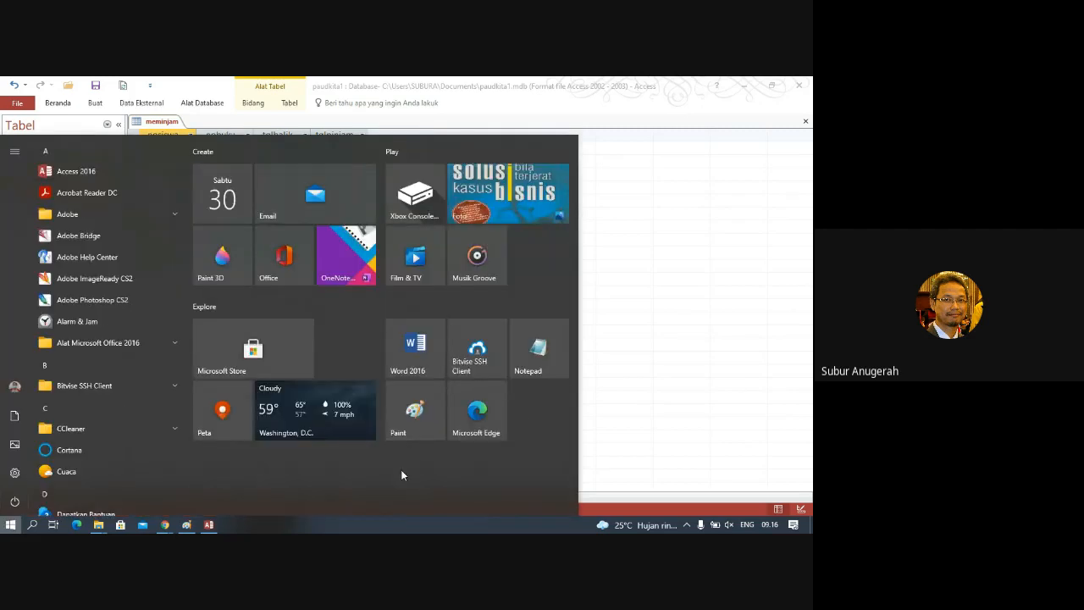
click(552, 349)
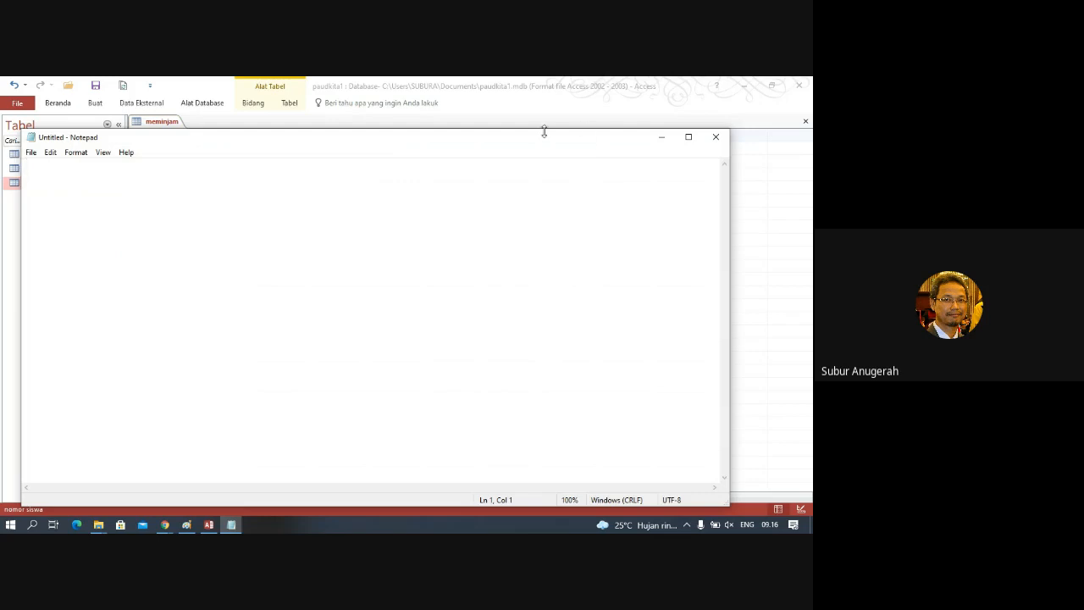
drag(544, 128, 571, 123)
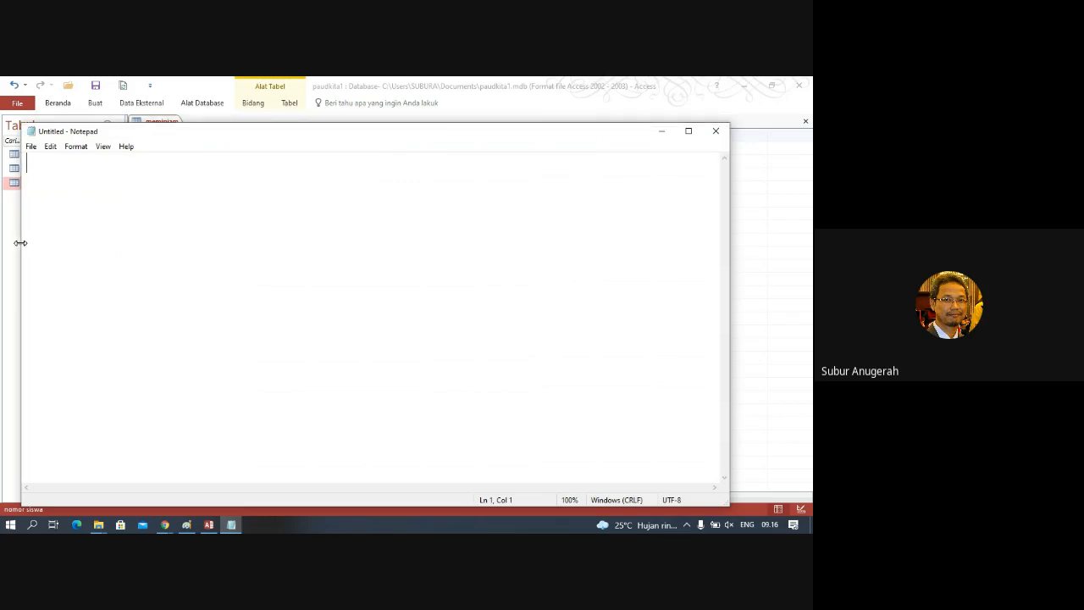
drag(22, 242, 346, 227)
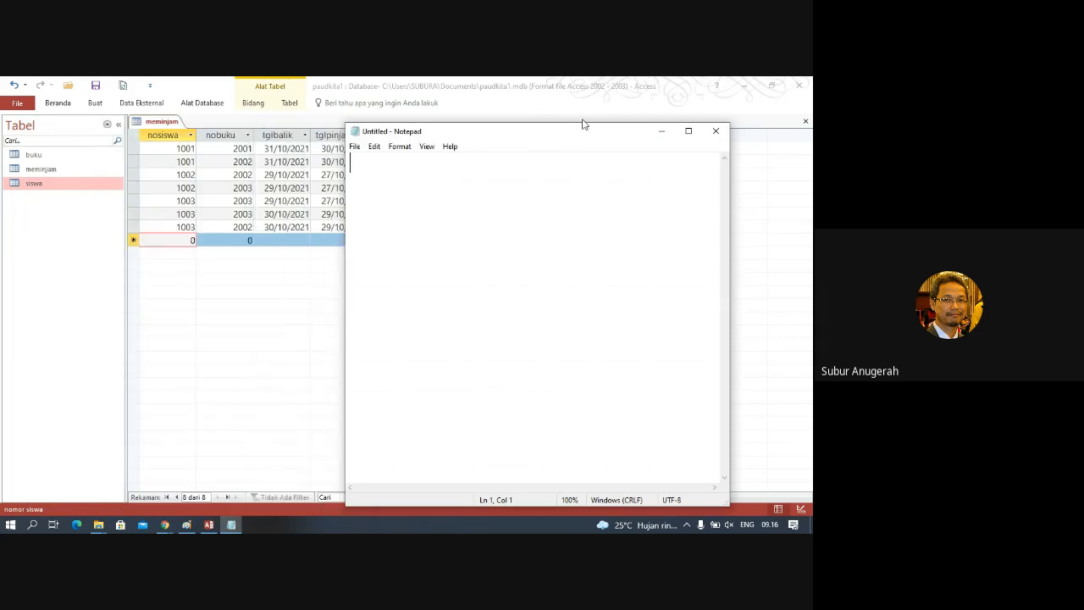
drag(611, 135, 675, 103)
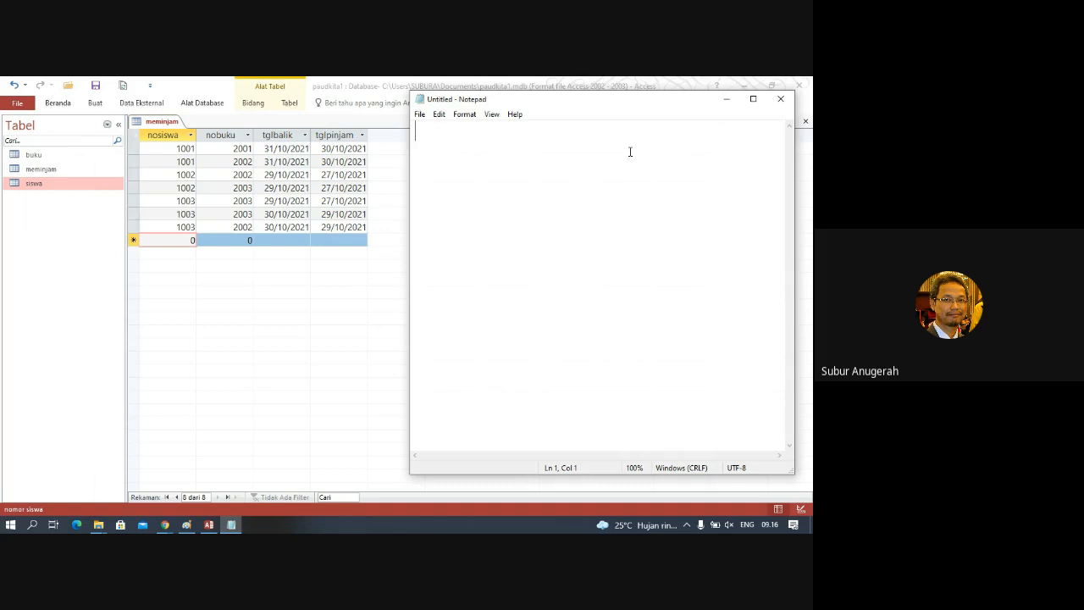
Write the heading "Pertanyaan:" and, on the line below, the first question "1. Tampilkan seluruh data siswa"
text(Pertanyaan:)
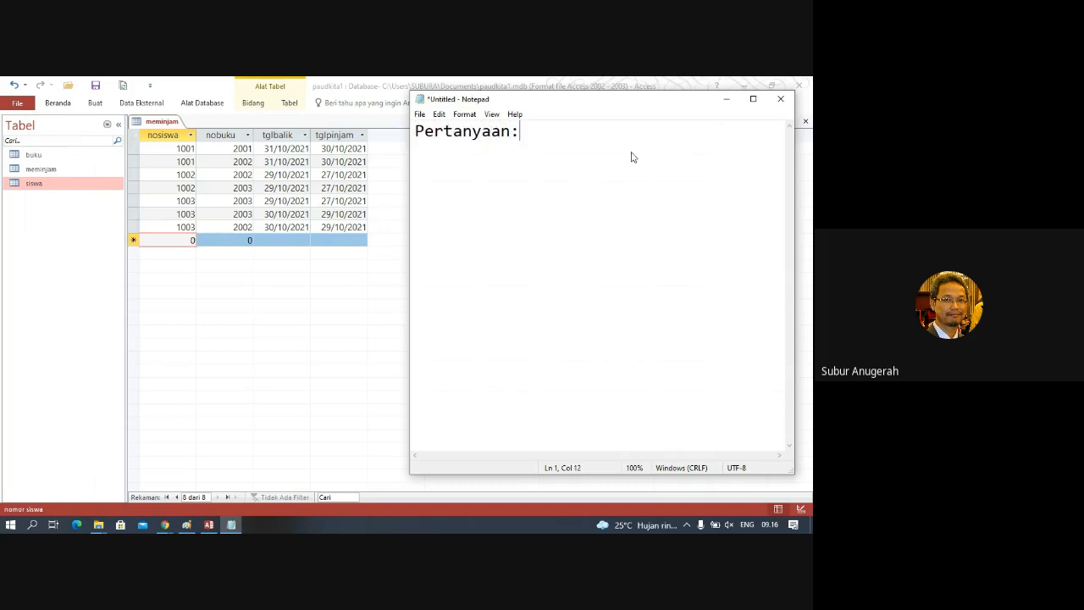
key(Return)
key(Return)
text(1. Tampilkam)
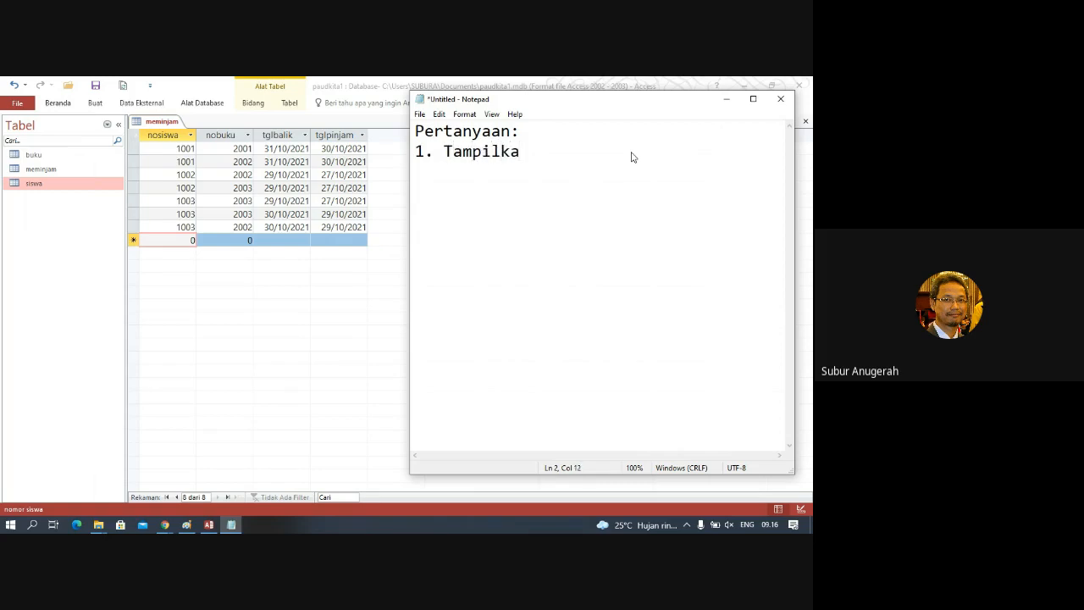
key(BackSpace)
text(n seluruh data siswa)
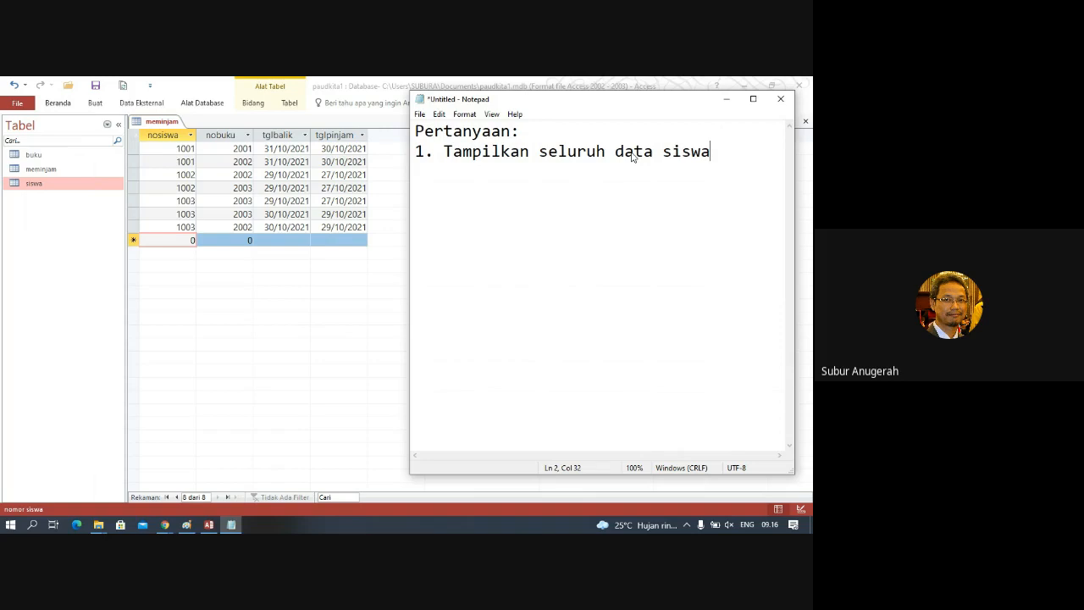
Add the second question "2. Tampilkan seluruh data buku" on a new line
key(Return)
text(2.))
key(BackSpace)
text(Tampilkan selu)
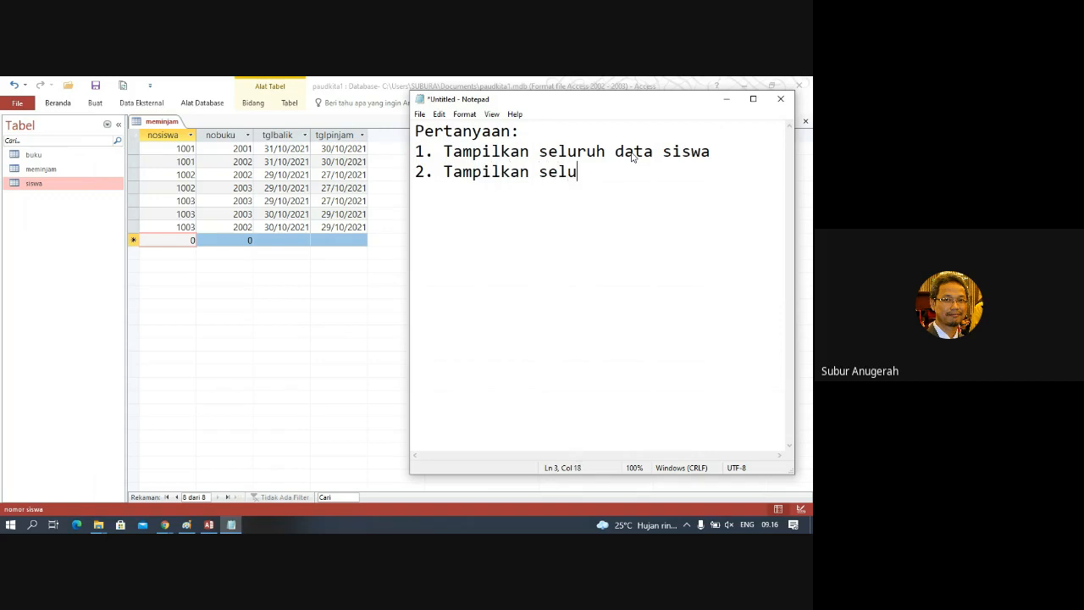
text(ruh data buku)
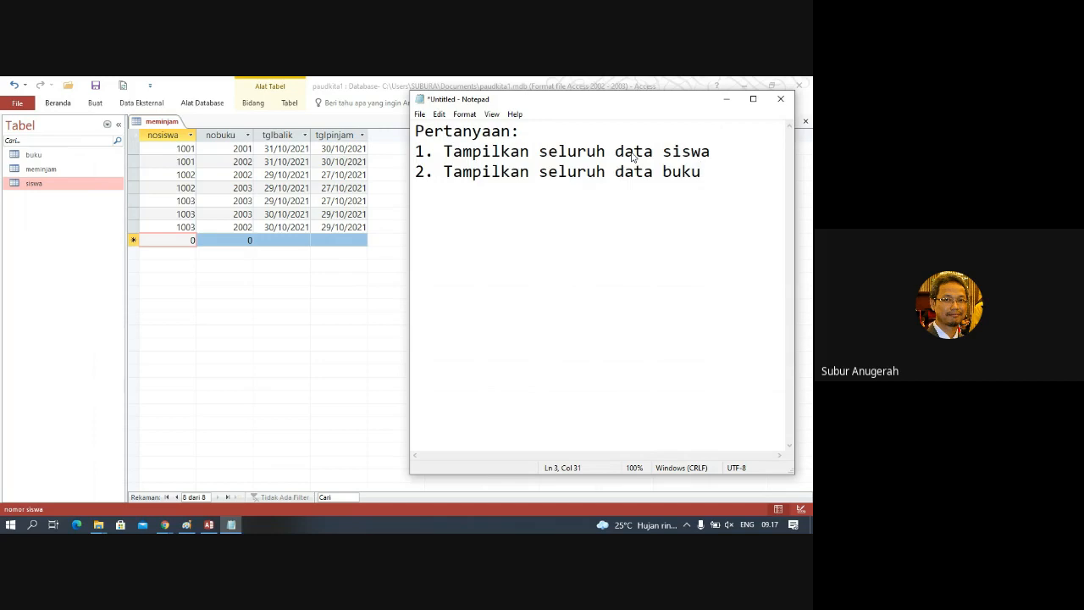
Add the third question "3. Tampilkan seluruh data siswa yang meminjam buku", wrapped onto an indented second line after "siswa"
key(Return)
text(3. Tampilkan )
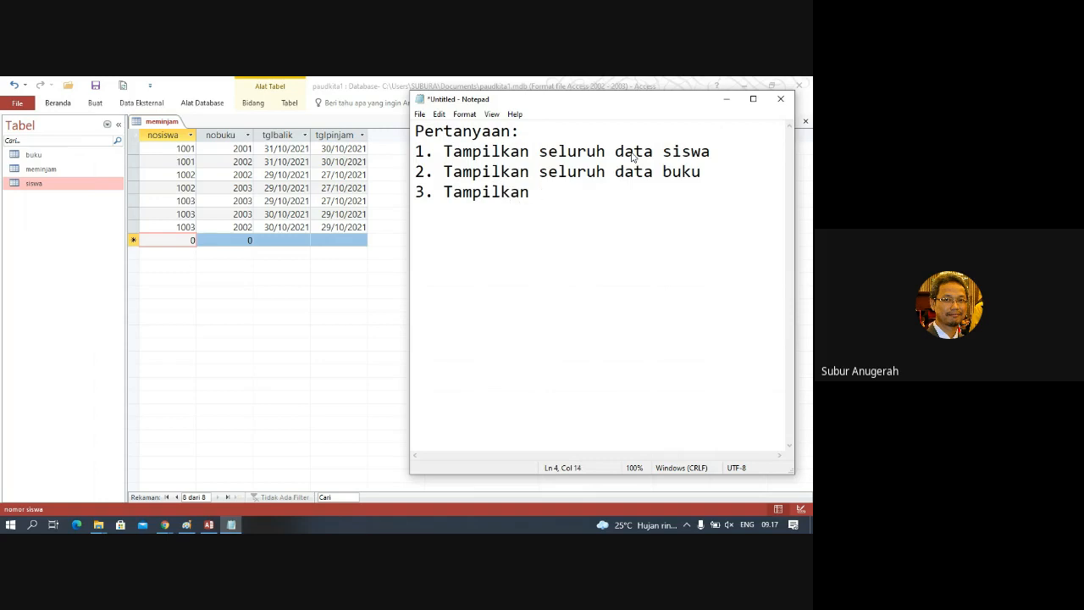
text(selur)
key(BackSpace)
key(BackSpace)
text(uruh data)
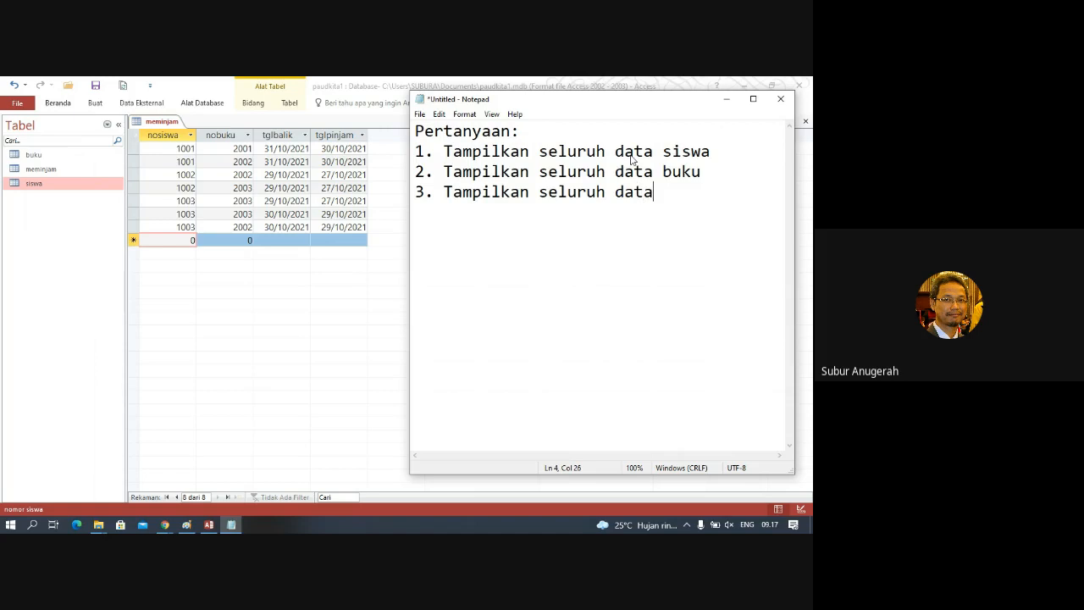
text( siswa)
key(Return)
text(yang mem)
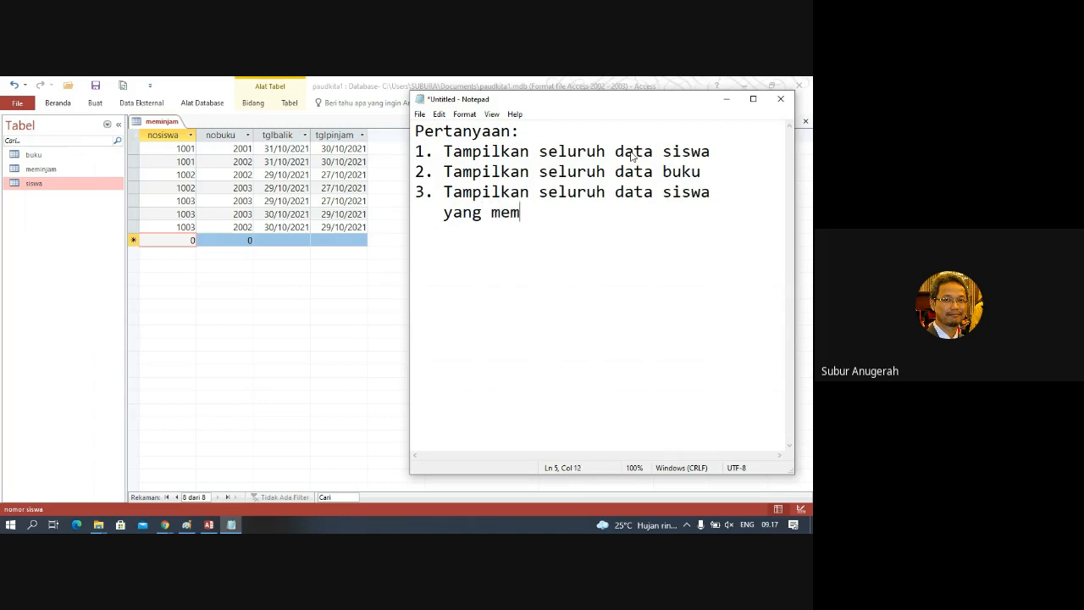
text(injam buku )
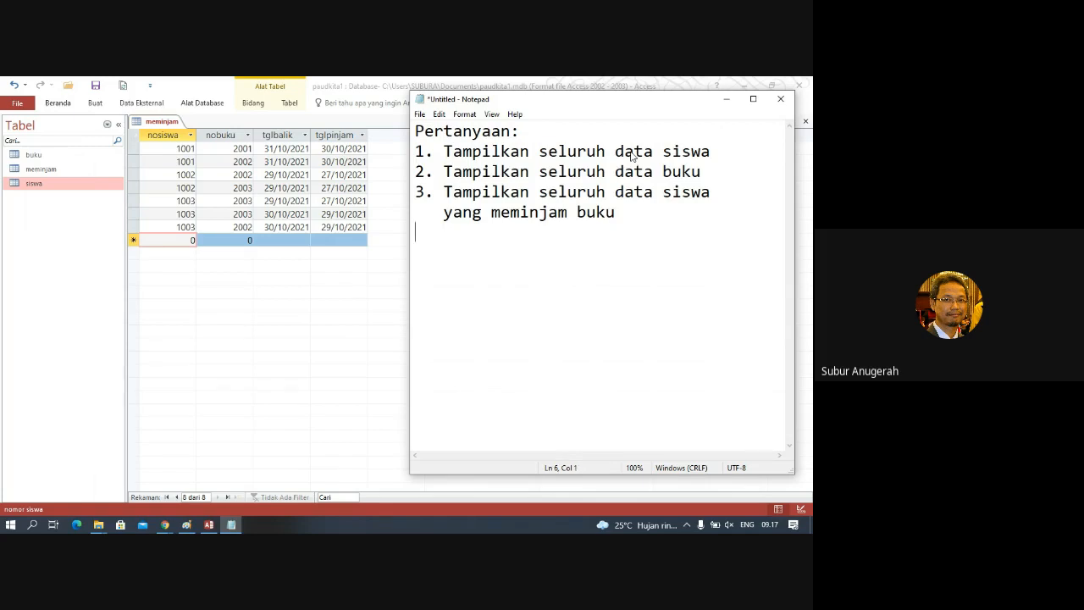
Add the fourth question "4. Tampilkan seluruh data siswa yang tidak meminjam buku", wrapped onto an indented second line after "siswa"
text(4. Tampilkan s)
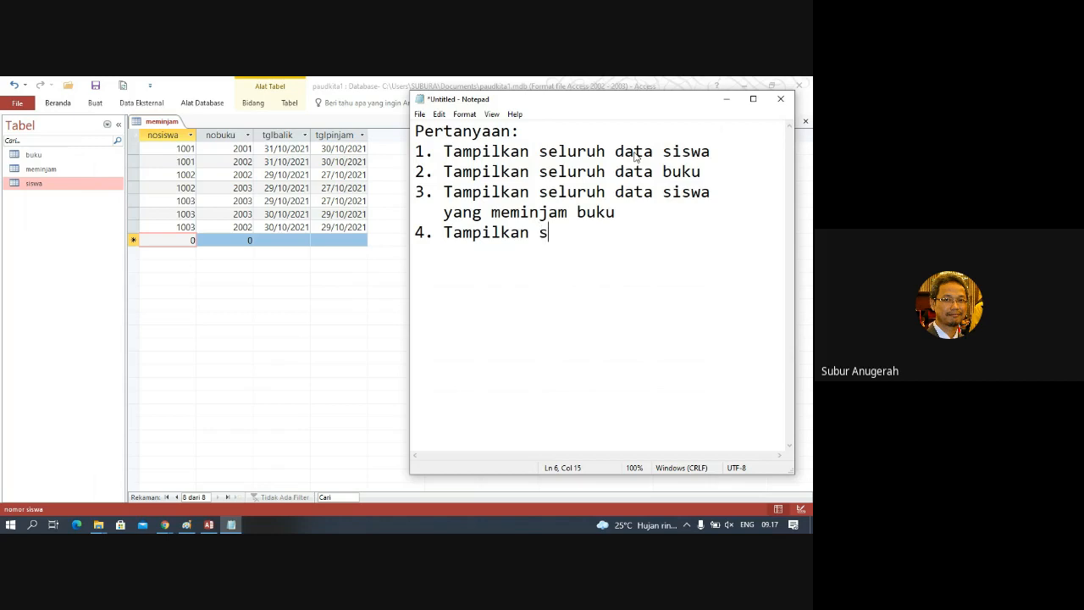
text(eluruh dat)
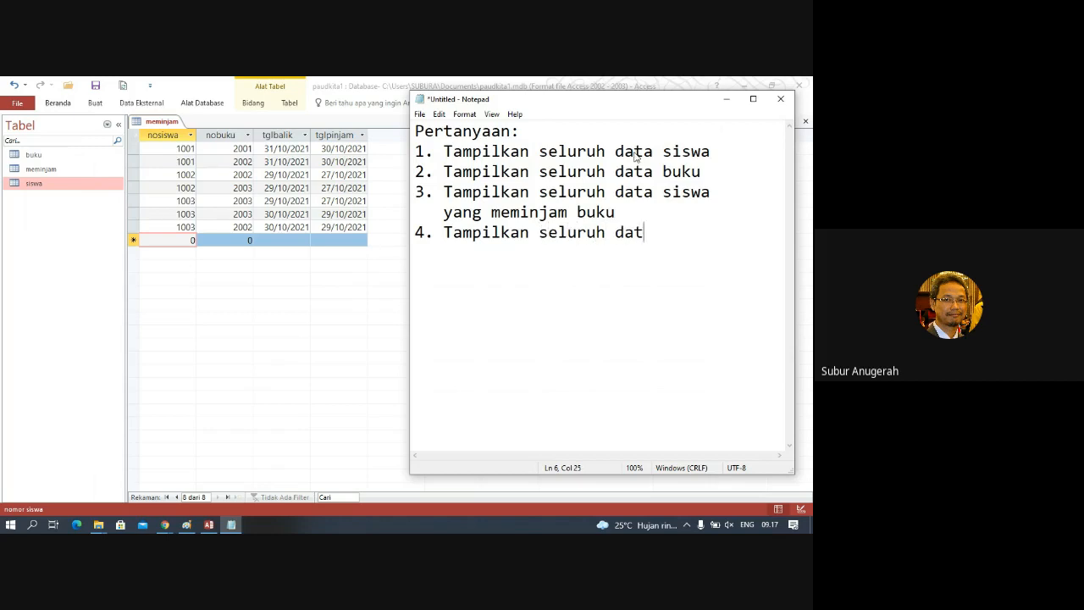
text(a siswa)
key(Return)
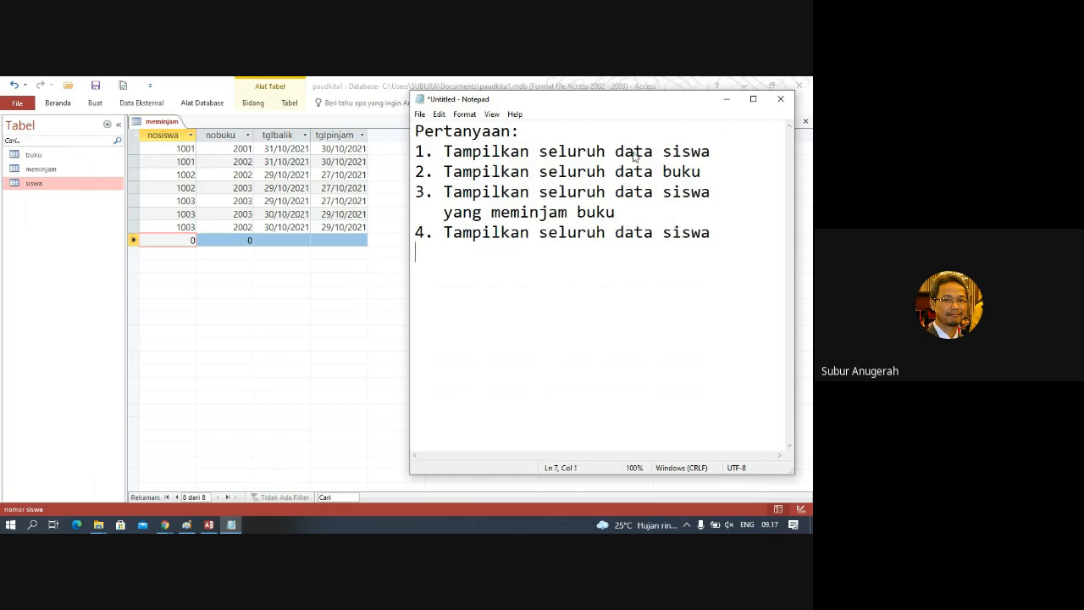
text(yang tidak di)
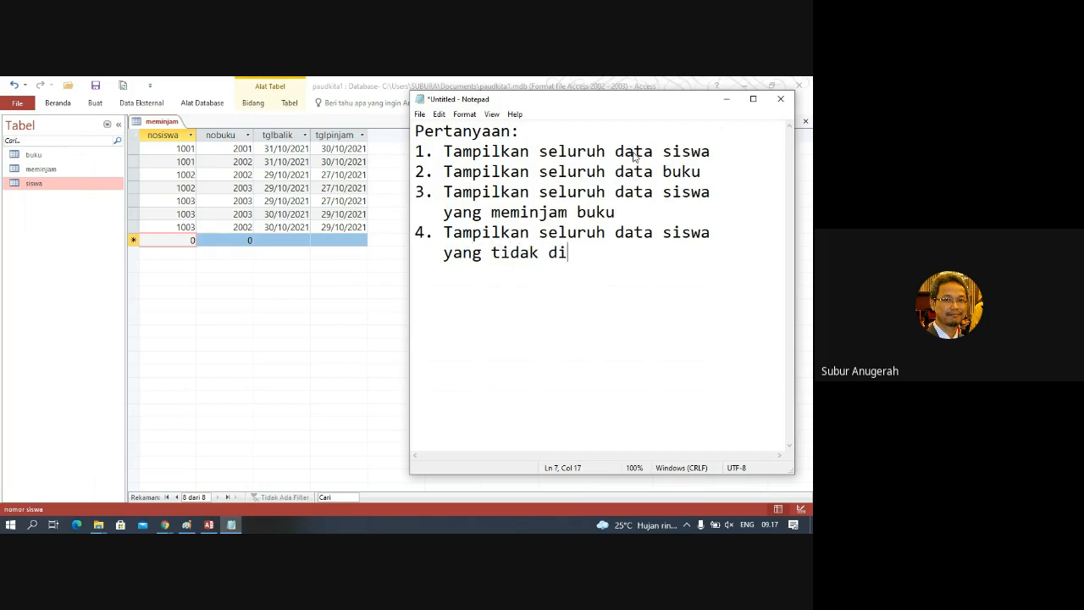
key(BackSpace)
key(BackSpace)
text(meminjam )
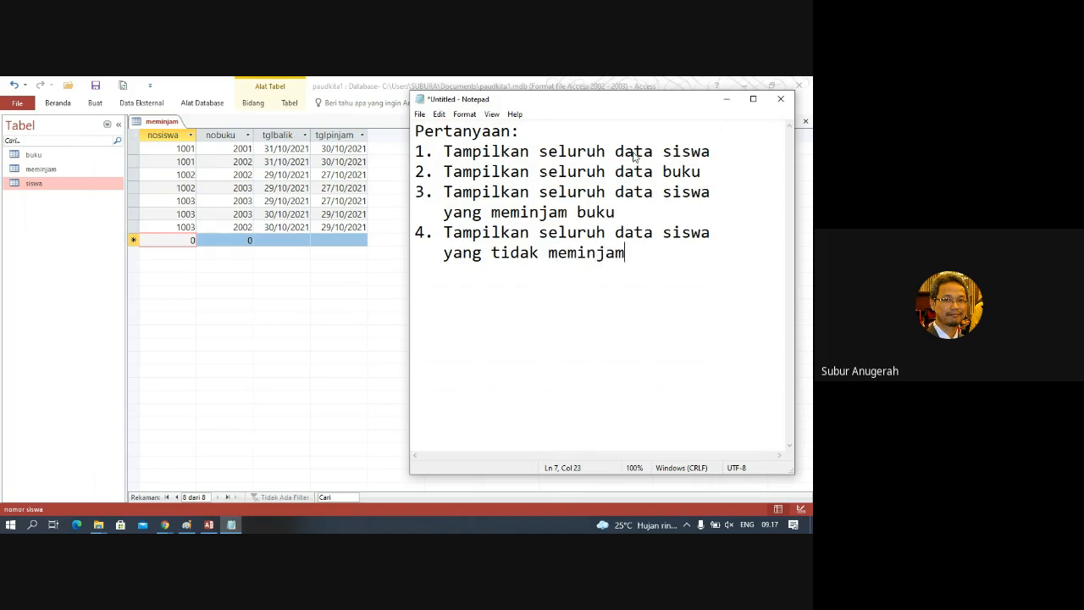
text(buku)
Add the fifth question "5. Tampilkan seluruh data buku yang dipinjam siswa", wrapped onto an indented second line after "buku"
key(Return)
text(5. Tampilka)
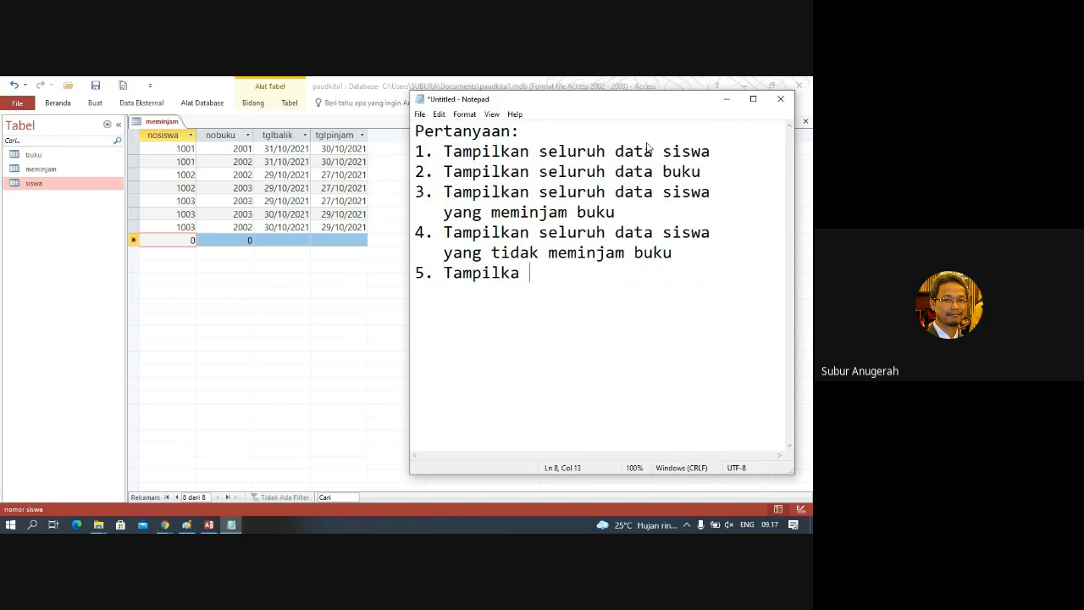
key(BackSpace)
text(n seluruh data )
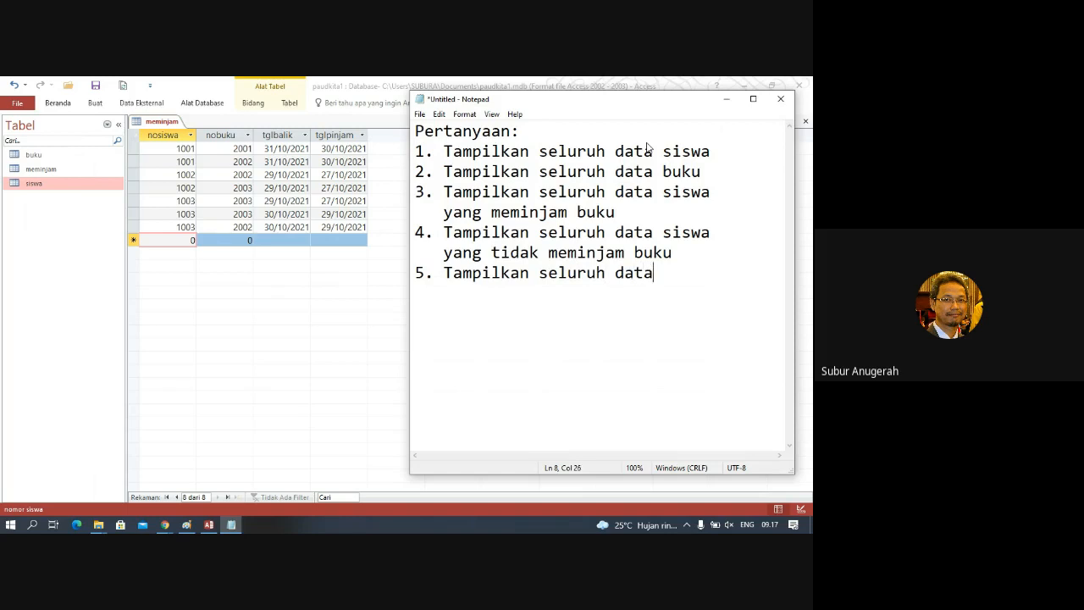
text(siswa)
right_click(644, 149)
click(522, 276)
click(691, 274)
key(BackSpace)
key(BackSpace)
key(BackSpace)
key(Delete)
key(Delete)
text(buku)
key(Return)
text(yang dipi)
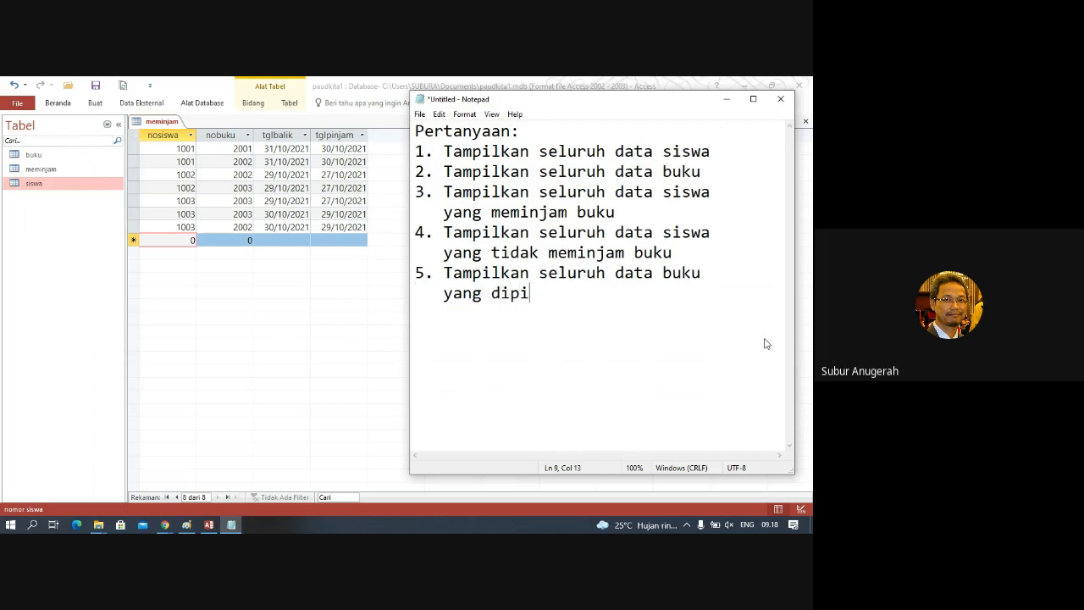
text(njam siswa)
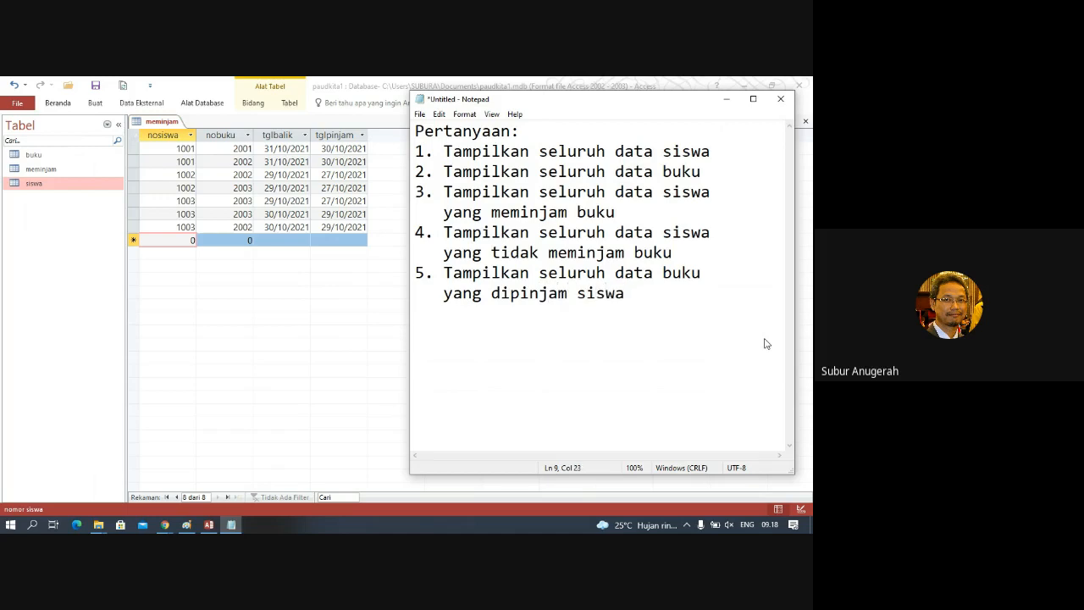
Add the sixth question "6. Tampilkan seluruh data buku yang tidak pernah dipinjam siswa", wrapped onto an indented second line after "buku"
key(Return)
text(6. Tampilkan)
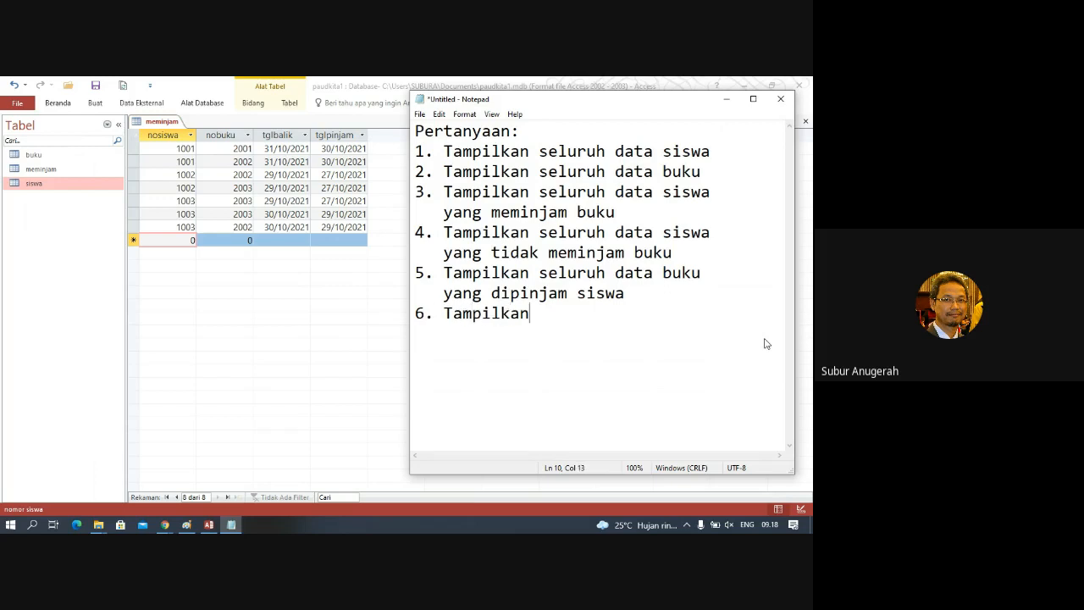
text( seluruh data )
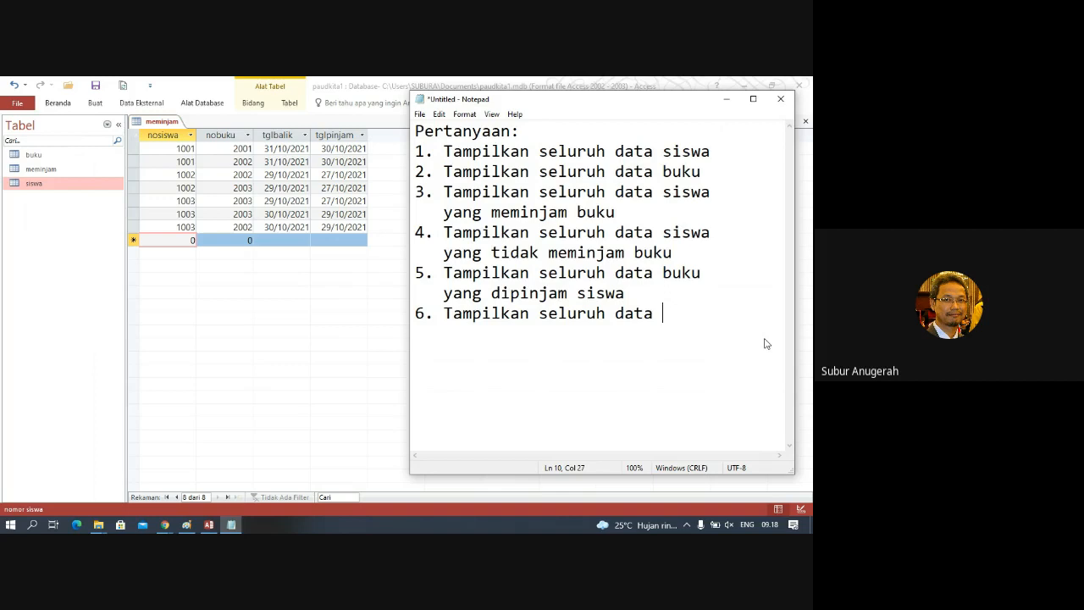
text(buku)
key(Return)
text(yang tida)
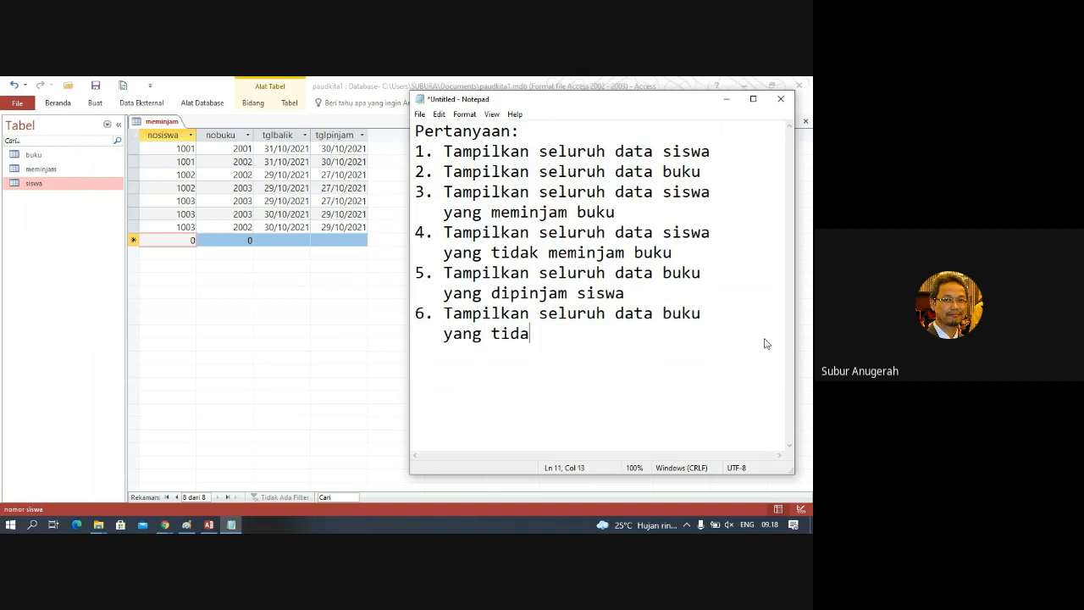
text(k pernah dipin)
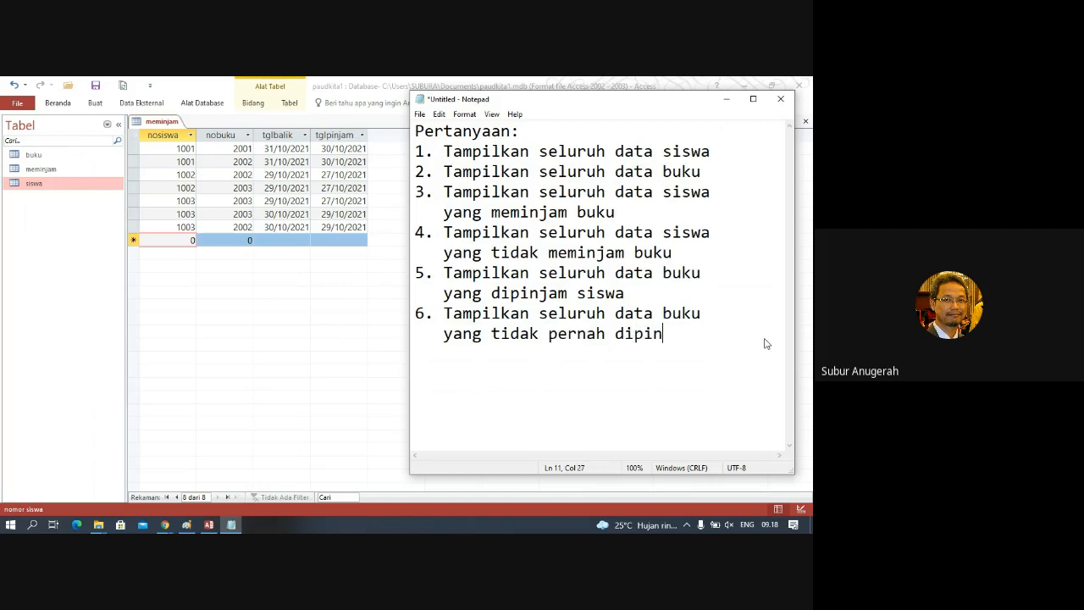
text(jam siswa)
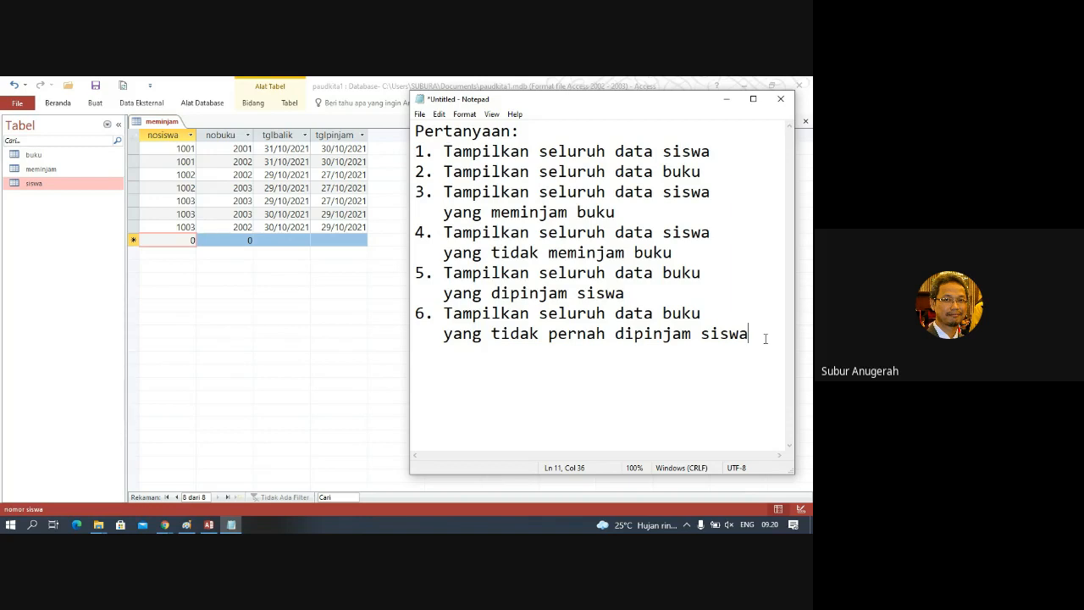
Open the siswa table in Access and compare its records with the Notepad questions, highlighting question 3
click(298, 380)
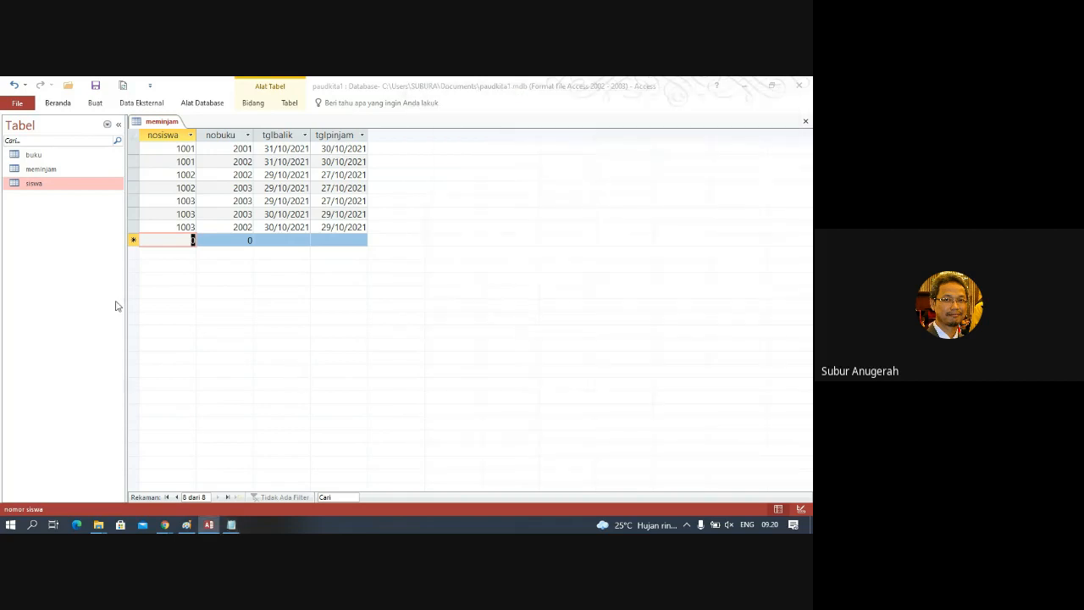
double_click(30, 183)
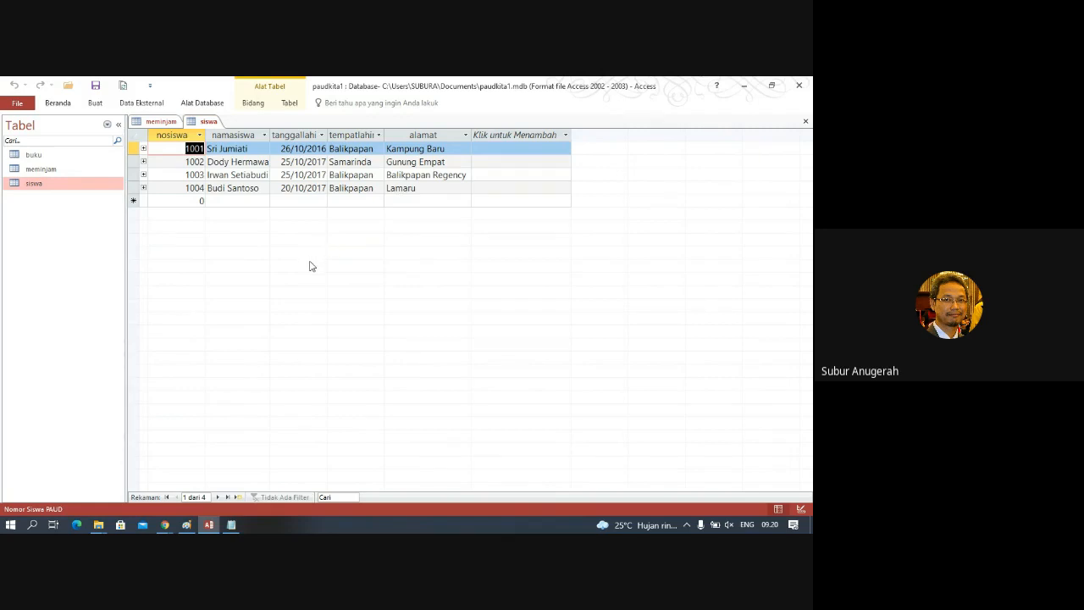
click(234, 525)
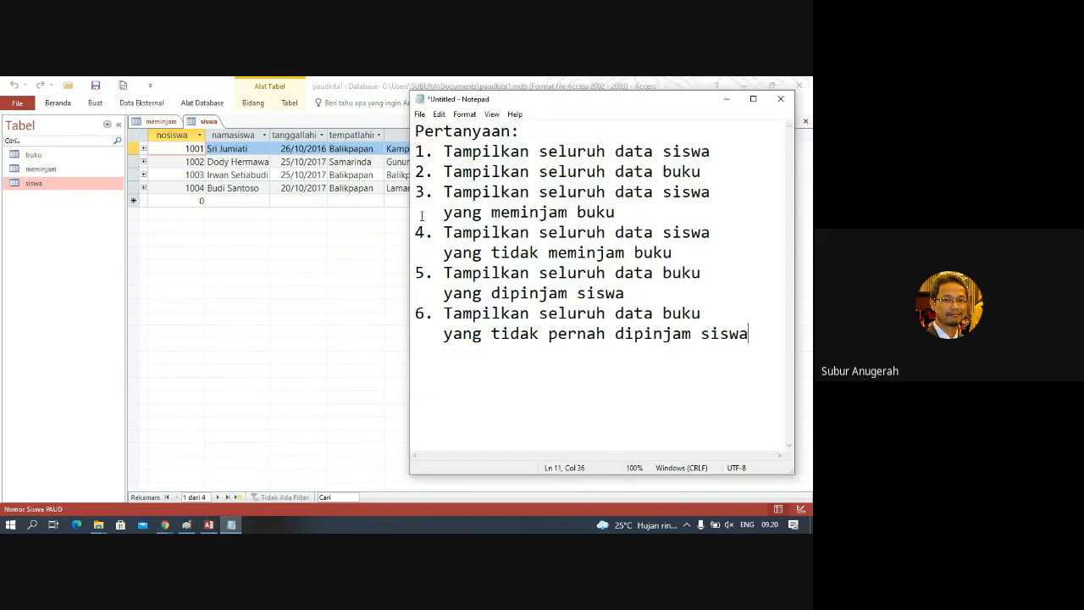
click(238, 249)
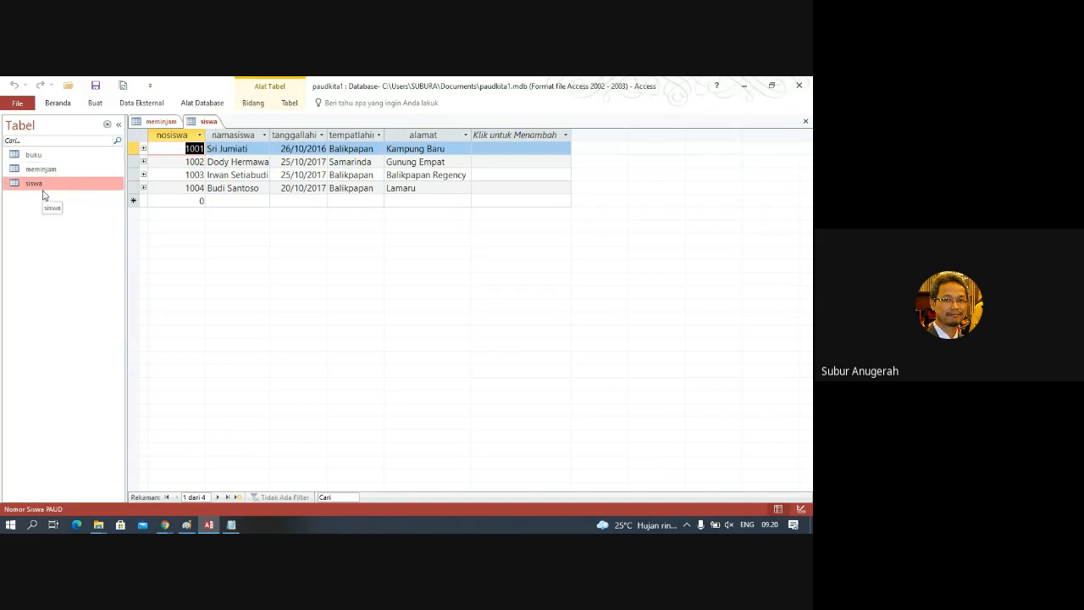
click(230, 524)
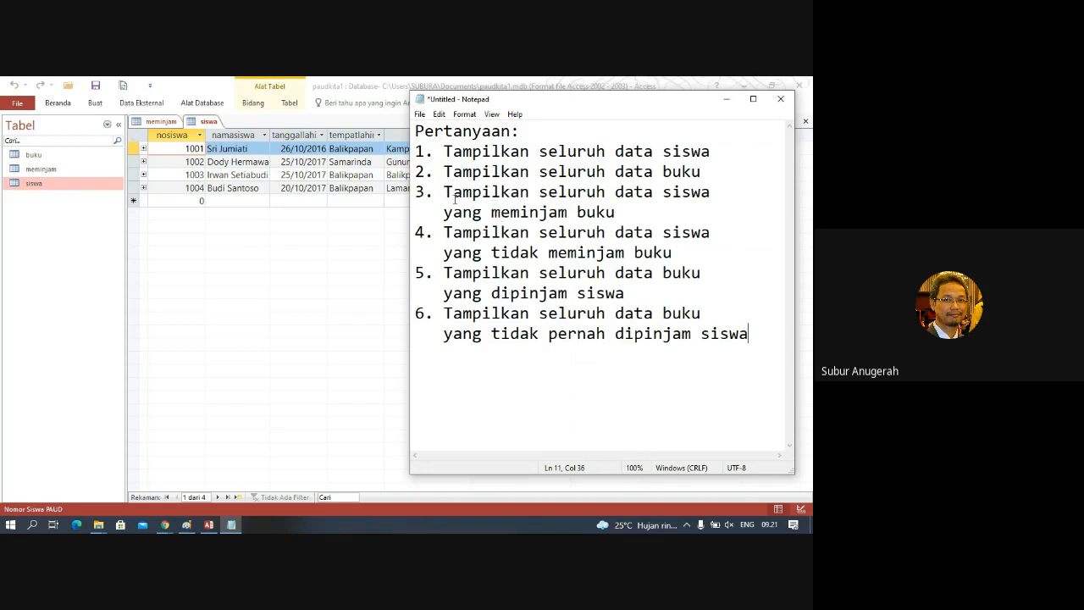
drag(444, 197, 628, 211)
click(628, 211)
Return to Access and close the open siswa and meminjam tables
click(289, 275)
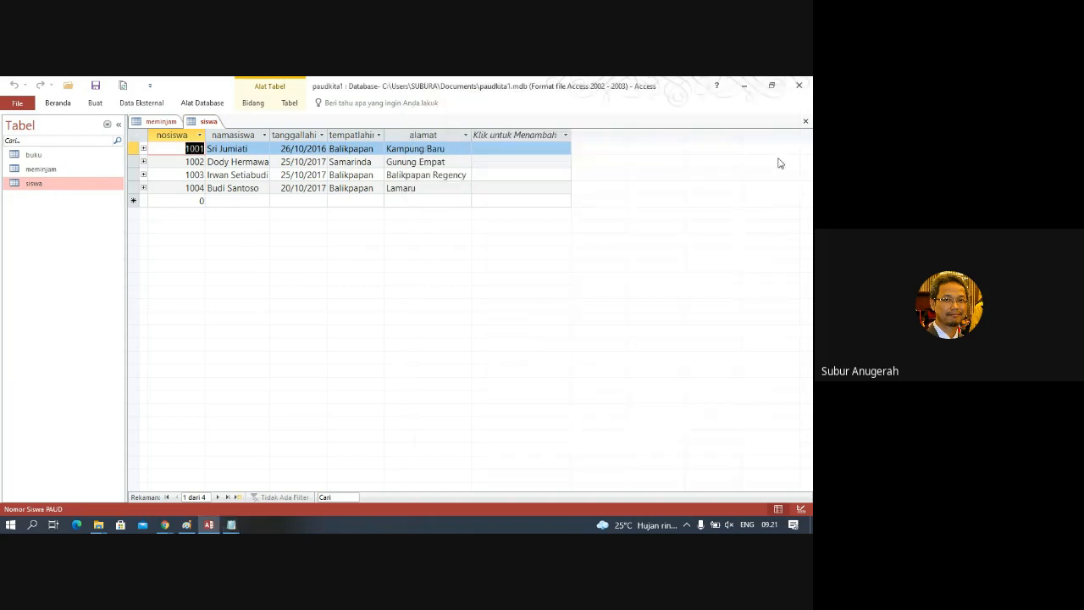
click(805, 122)
click(805, 121)
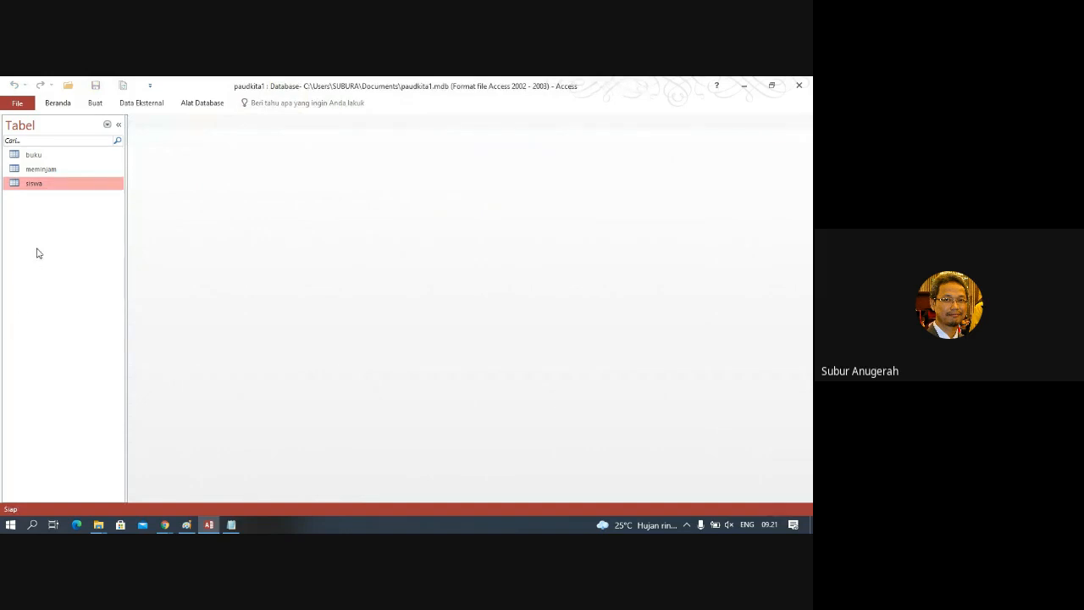
Filter the database object list to show only queries (Kueri), comparing it once with the tables (Tabel) group
click(108, 125)
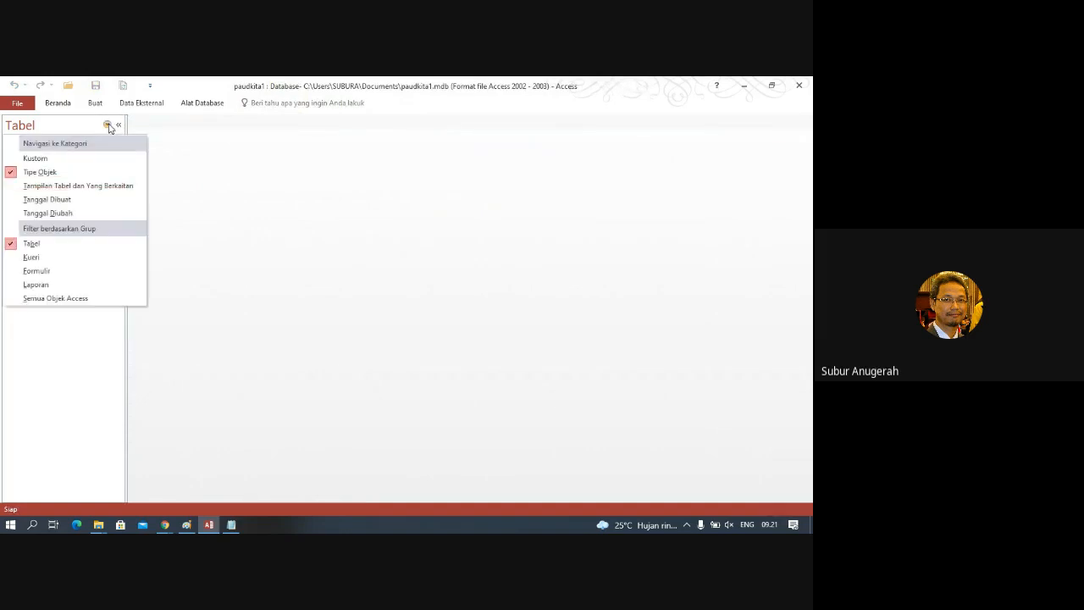
click(28, 257)
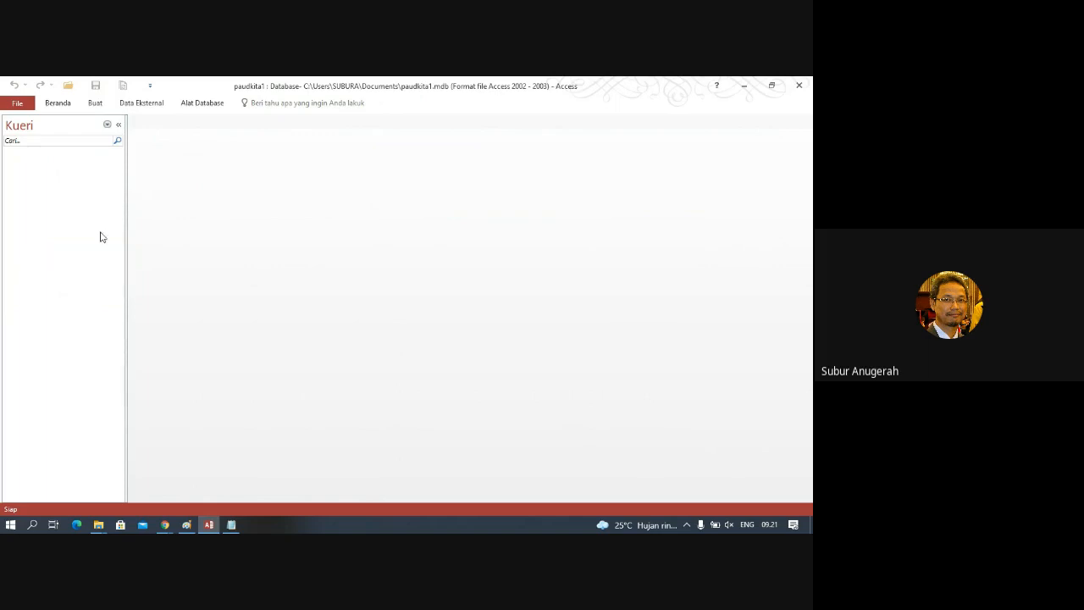
click(106, 124)
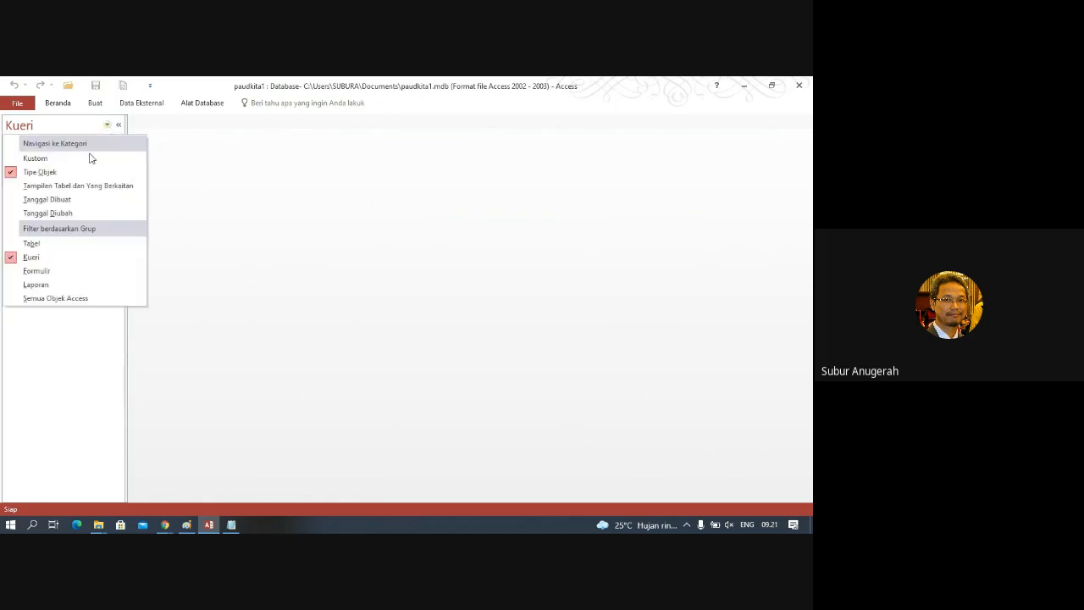
click(44, 244)
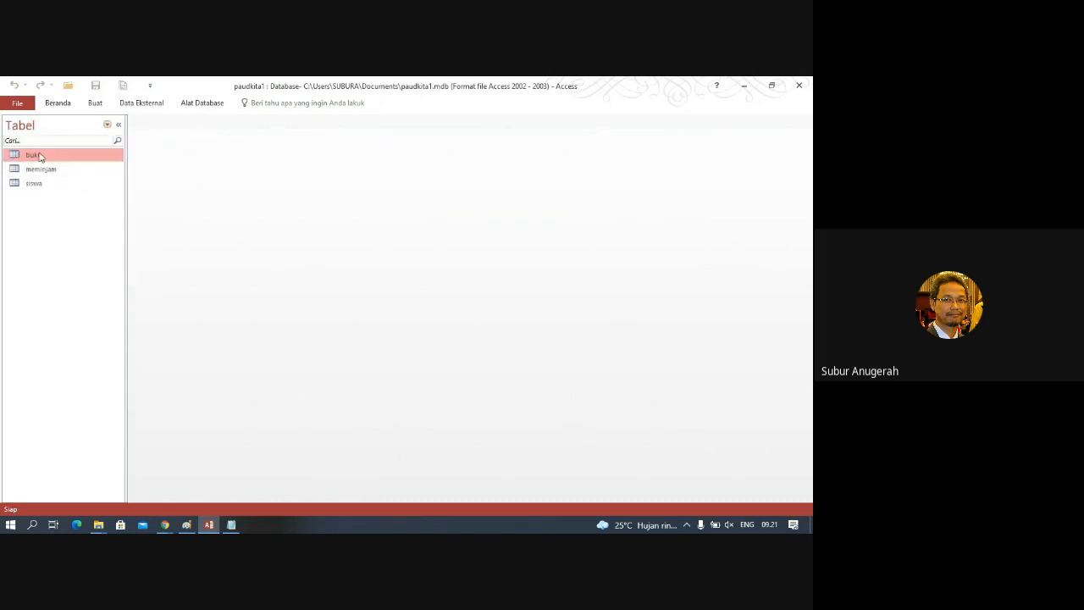
click(108, 127)
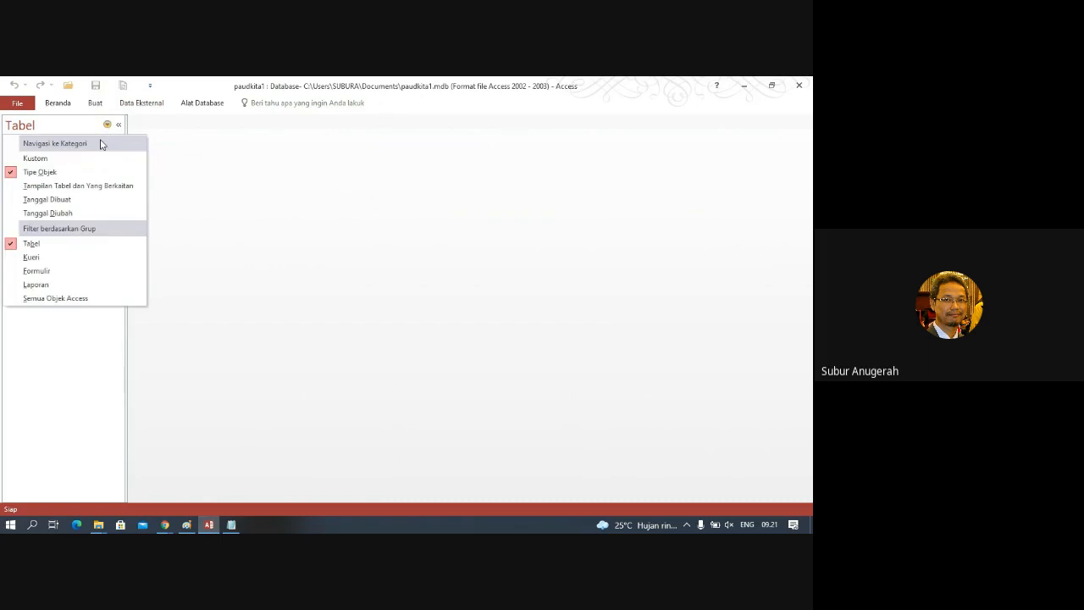
click(31, 257)
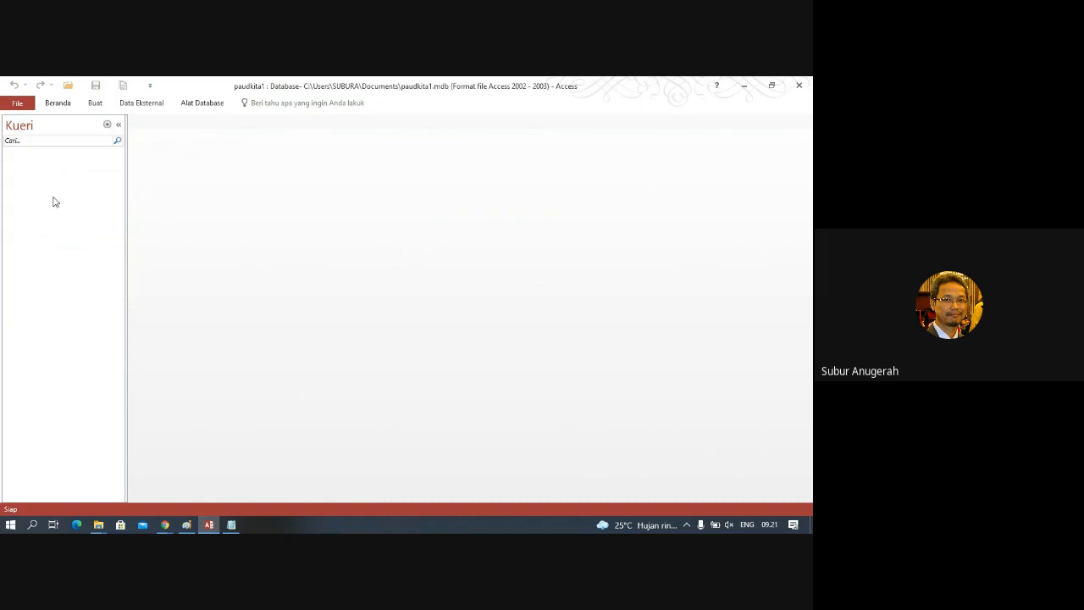
click(97, 105)
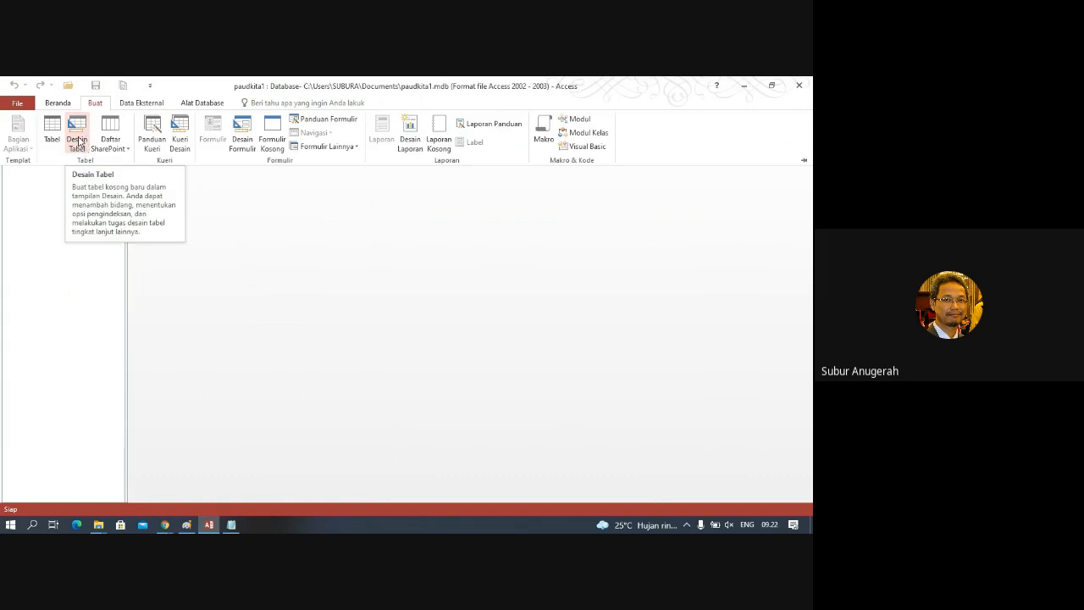
click(77, 139)
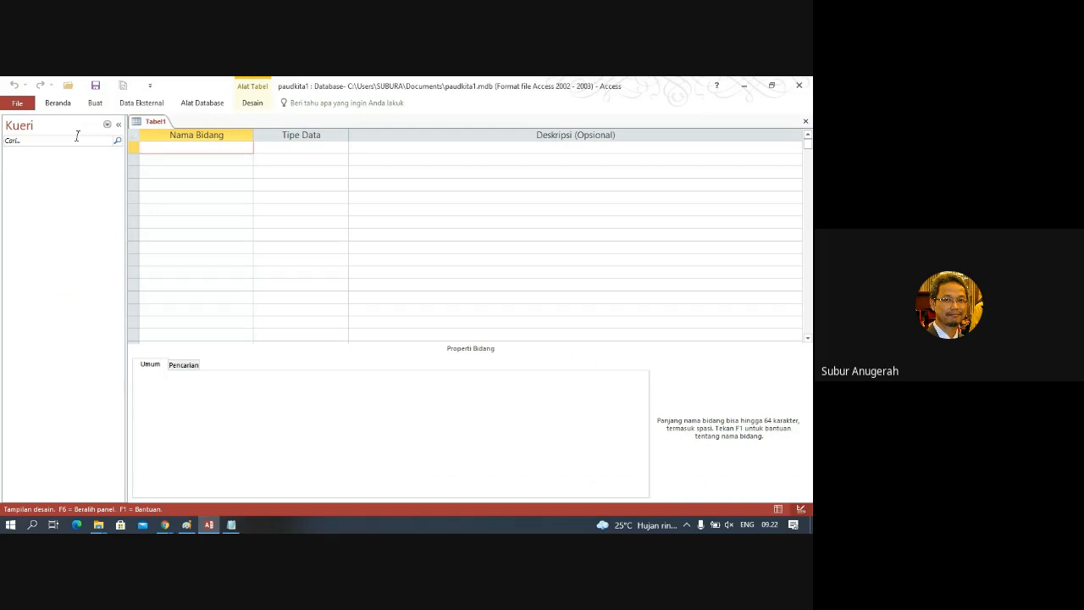
click(806, 121)
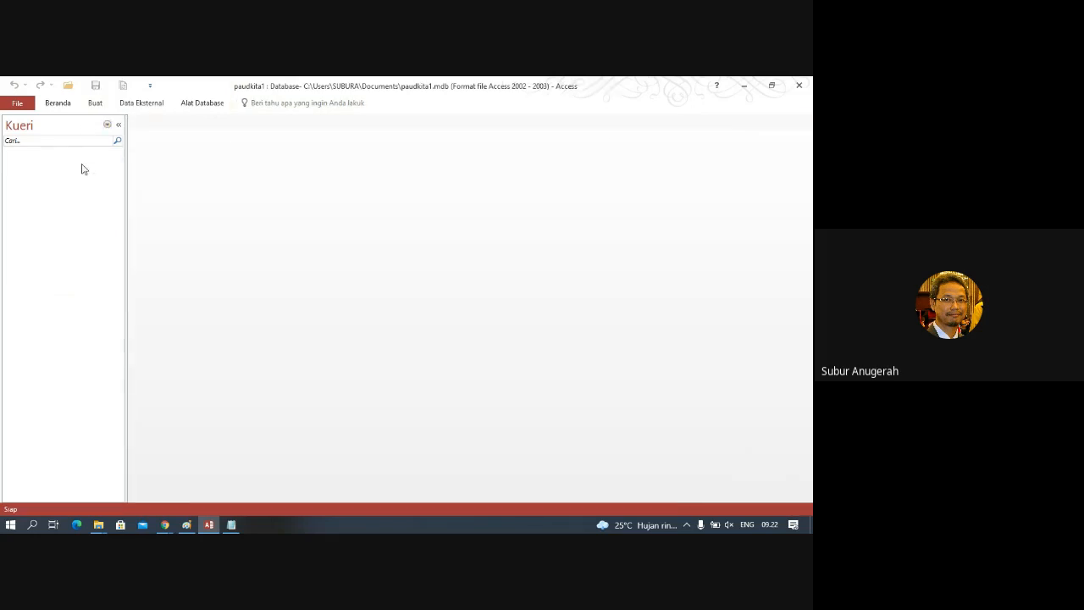
Start a new query with the simple query wizard (Panduan Kueri Sederhana)
click(96, 103)
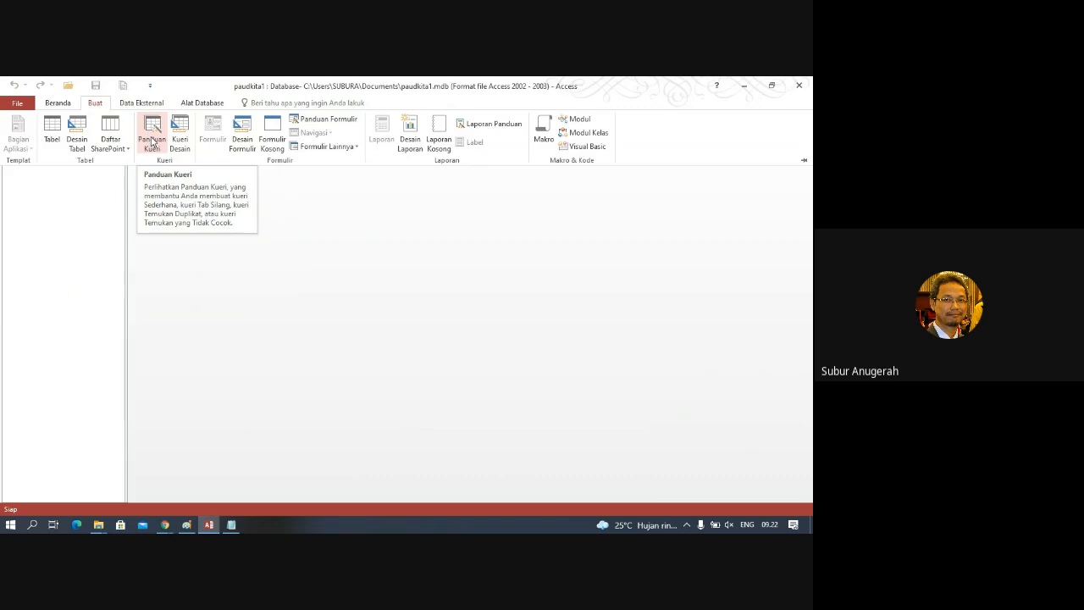
click(153, 140)
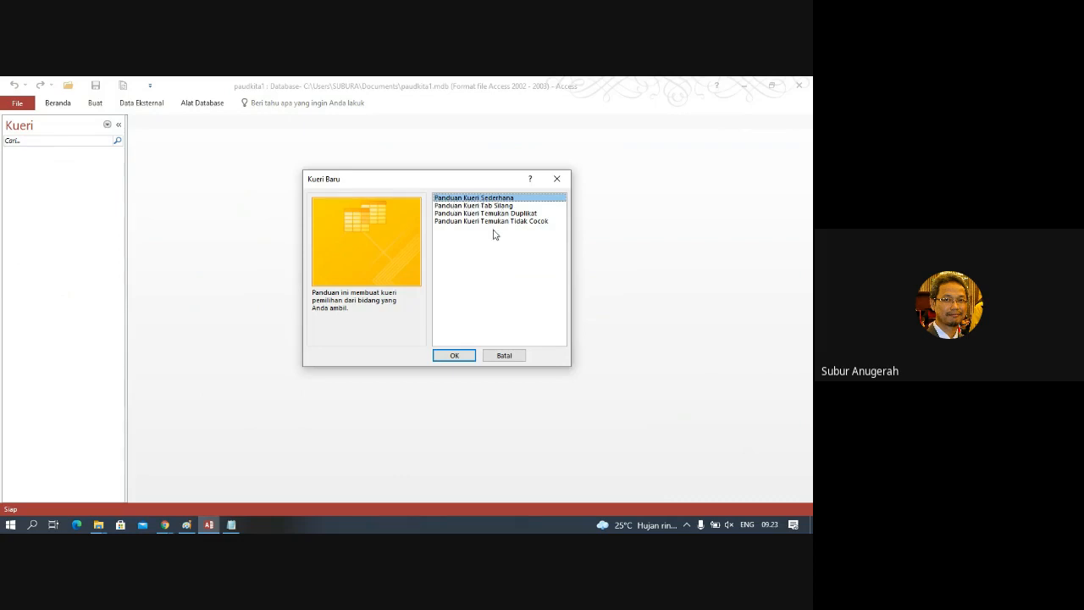
click(470, 357)
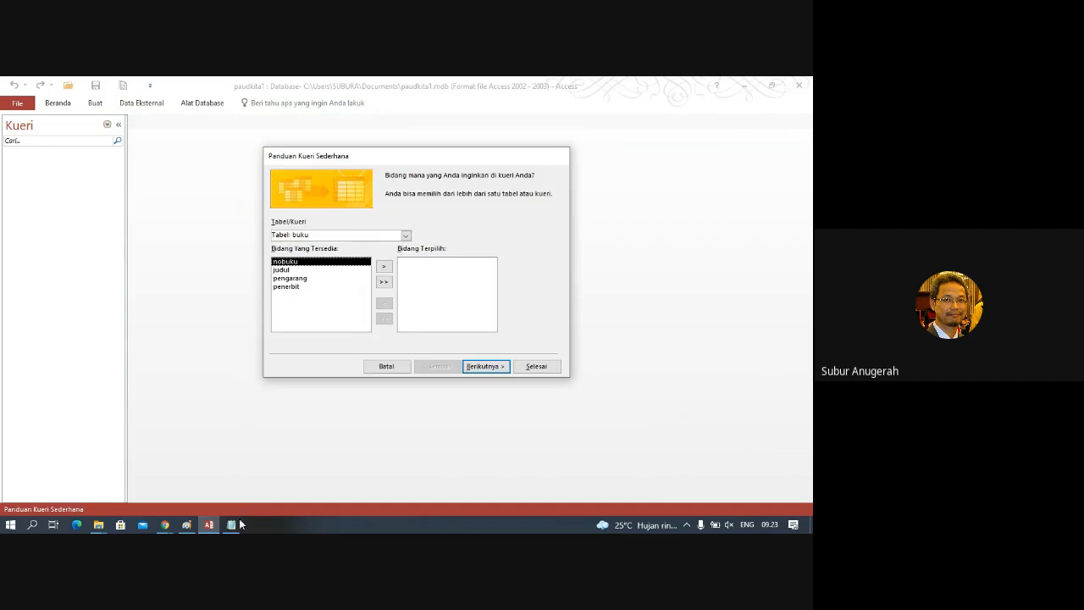
Switch to Notepad and highlight the text of question 3, "Tampilkan seluruh data siswa yang meminjam buku"
click(233, 525)
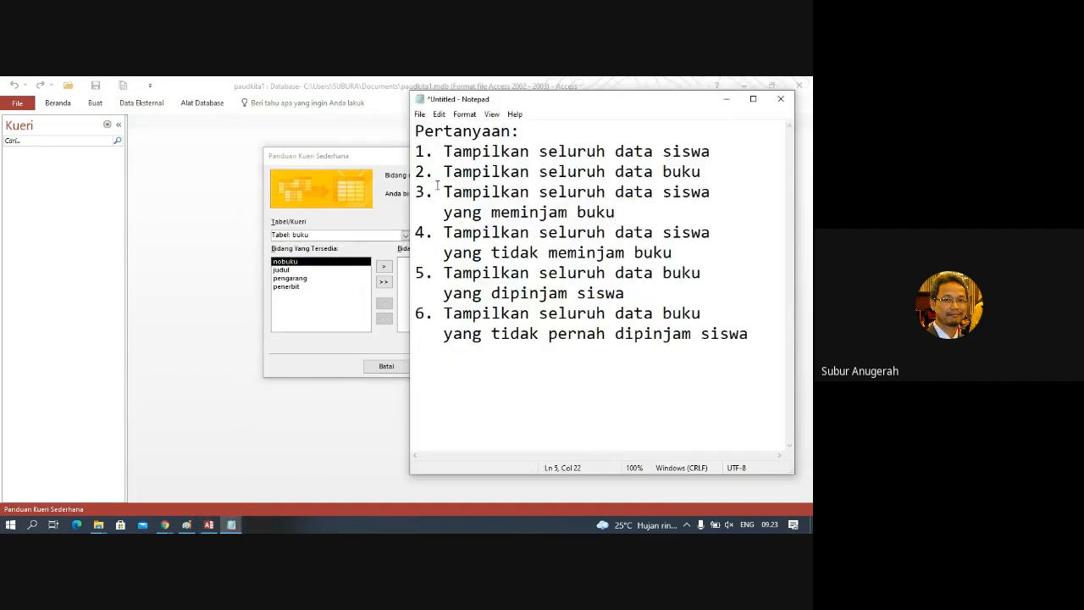
drag(445, 191, 627, 207)
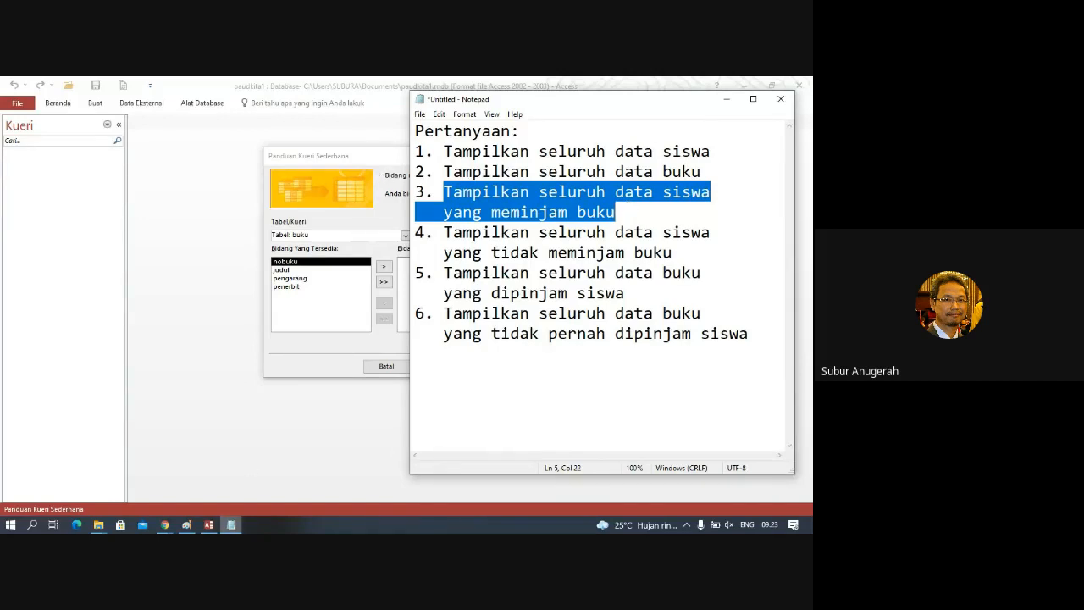
After consulting the SIM PAUD diagram in Paint, return to the Access query wizard and add nosiswa and namasiswa from the siswa table
click(187, 525)
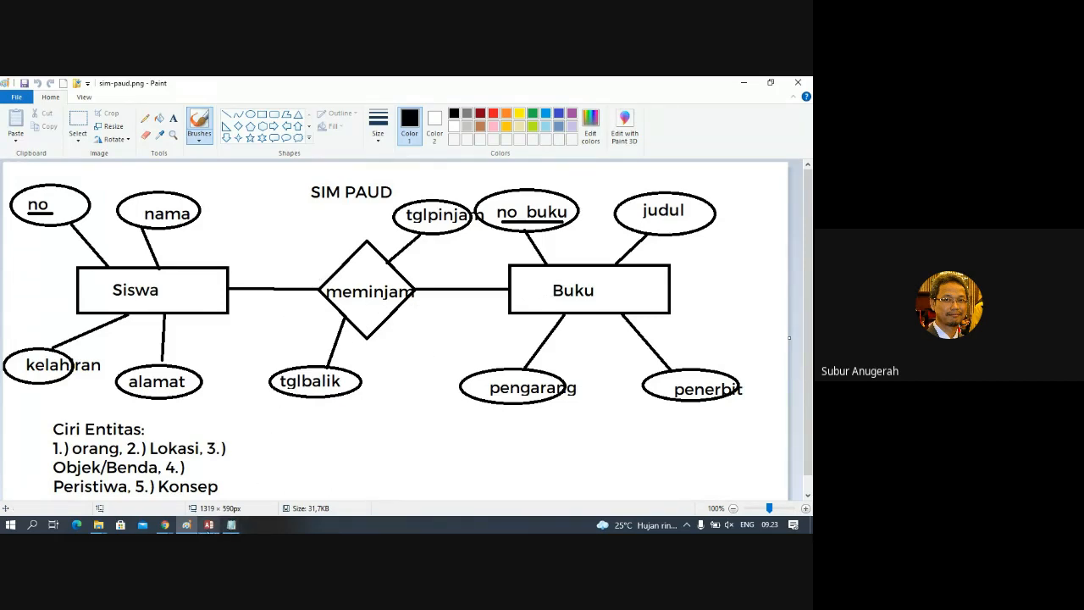
click(209, 525)
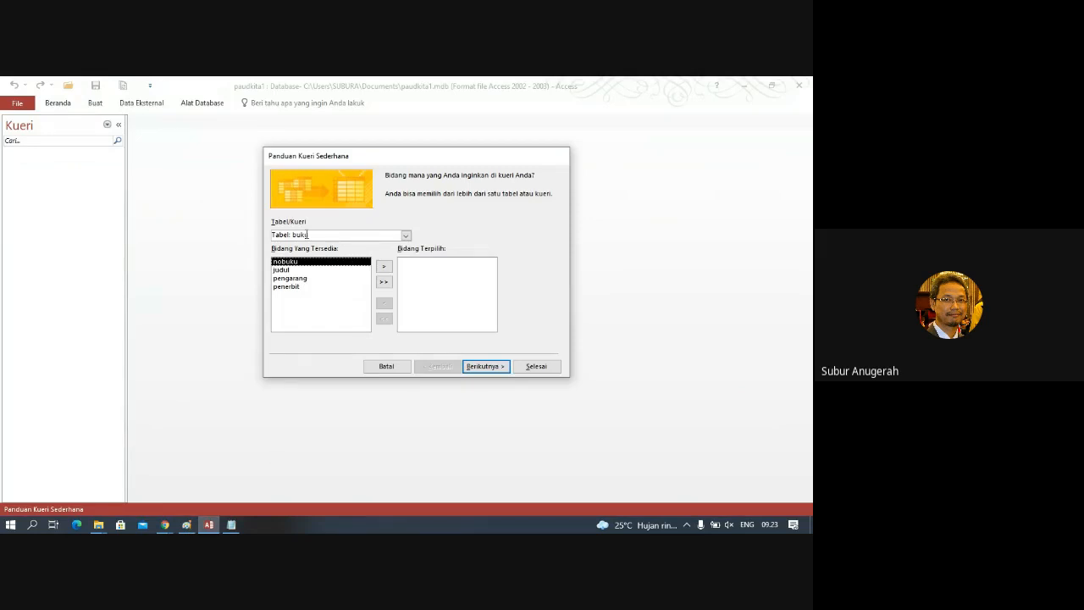
click(406, 236)
click(354, 263)
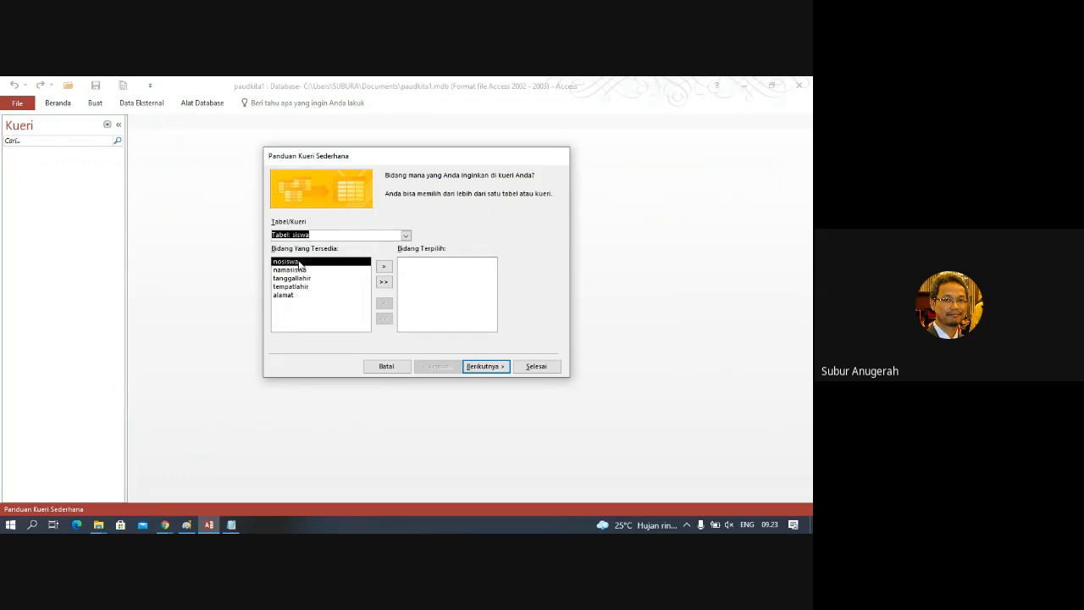
click(384, 267)
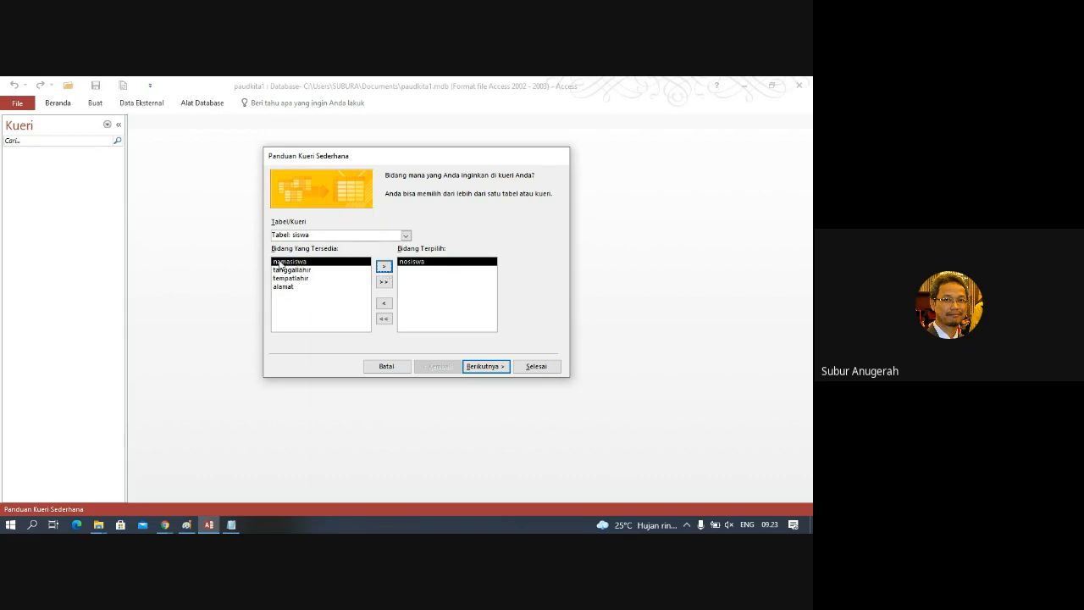
click(384, 268)
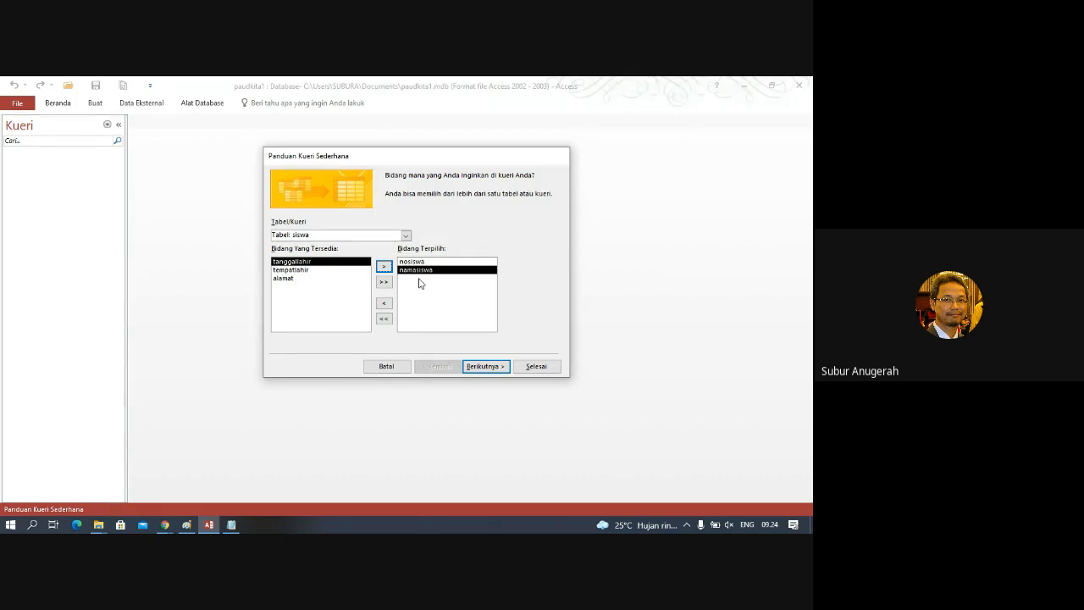
Add the nosiswa and nobuku fields from the meminjam table to the query, checking question 3 in Notepad
click(406, 236)
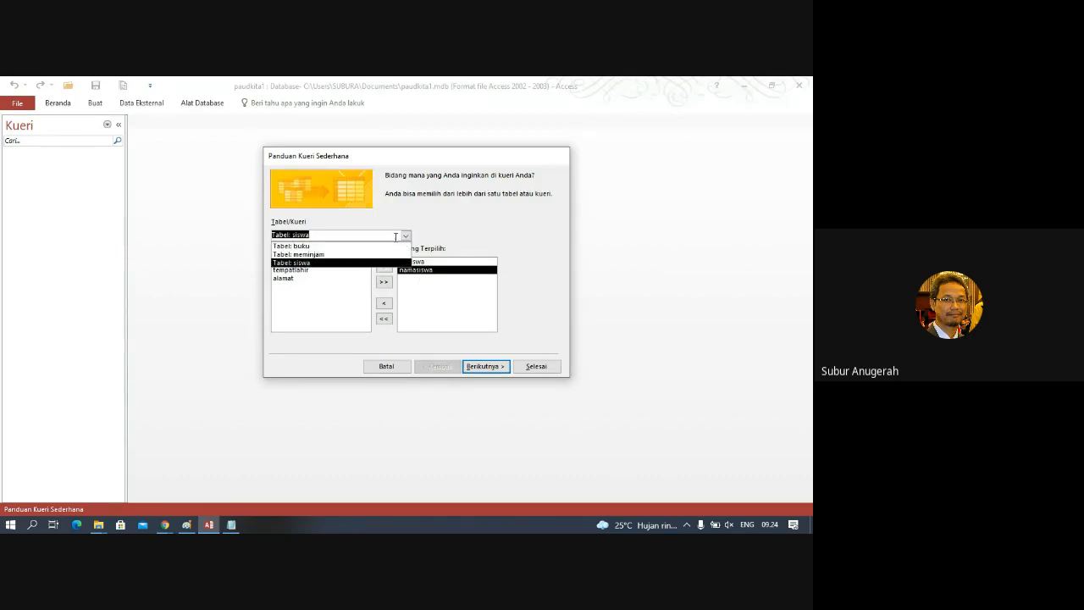
click(388, 254)
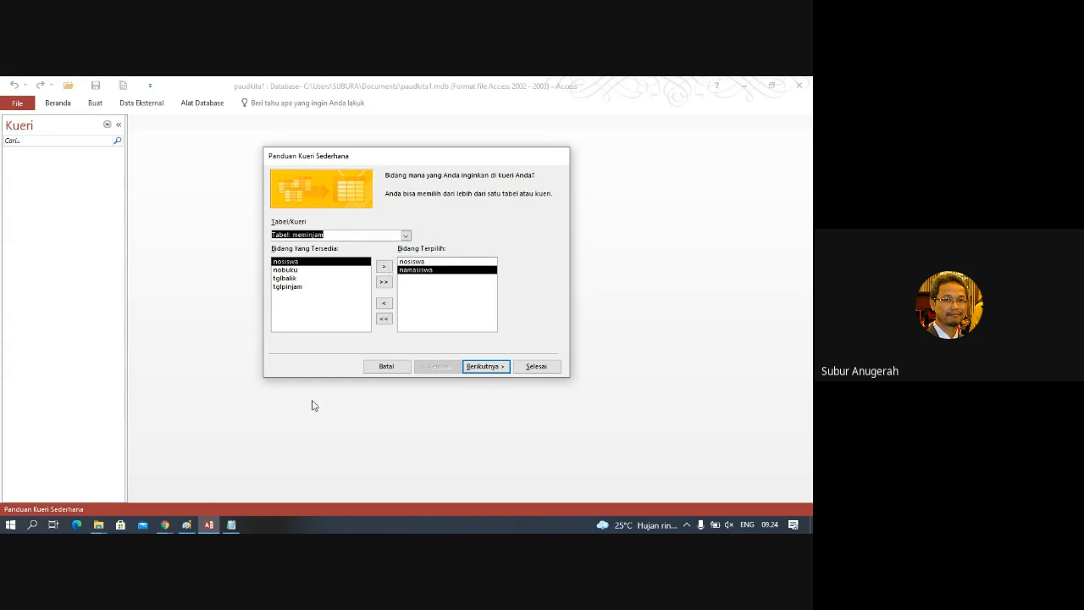
key(alt+Tab)
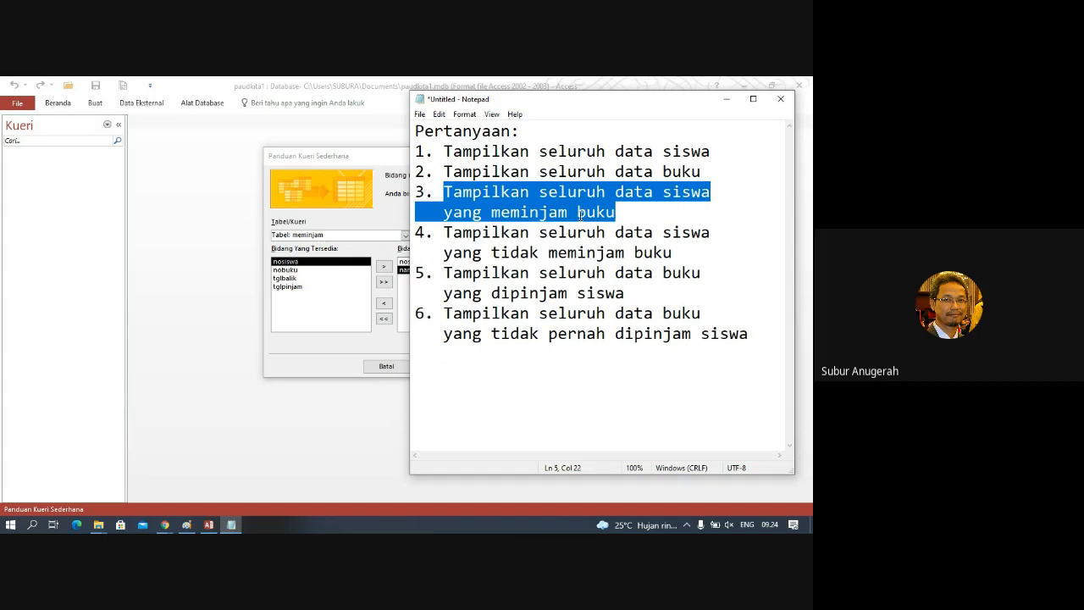
click(348, 181)
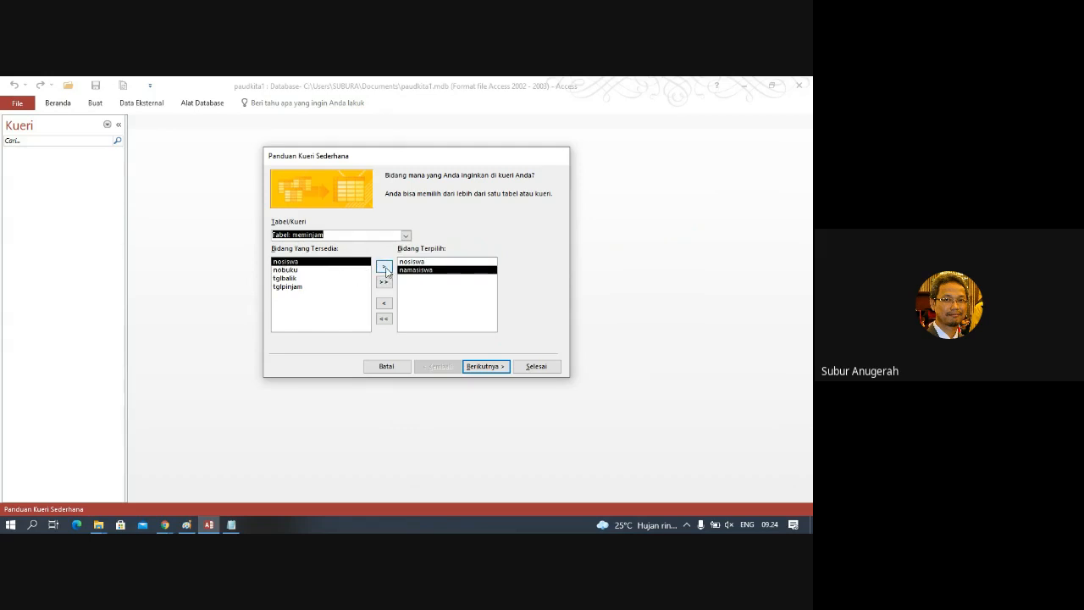
click(338, 270)
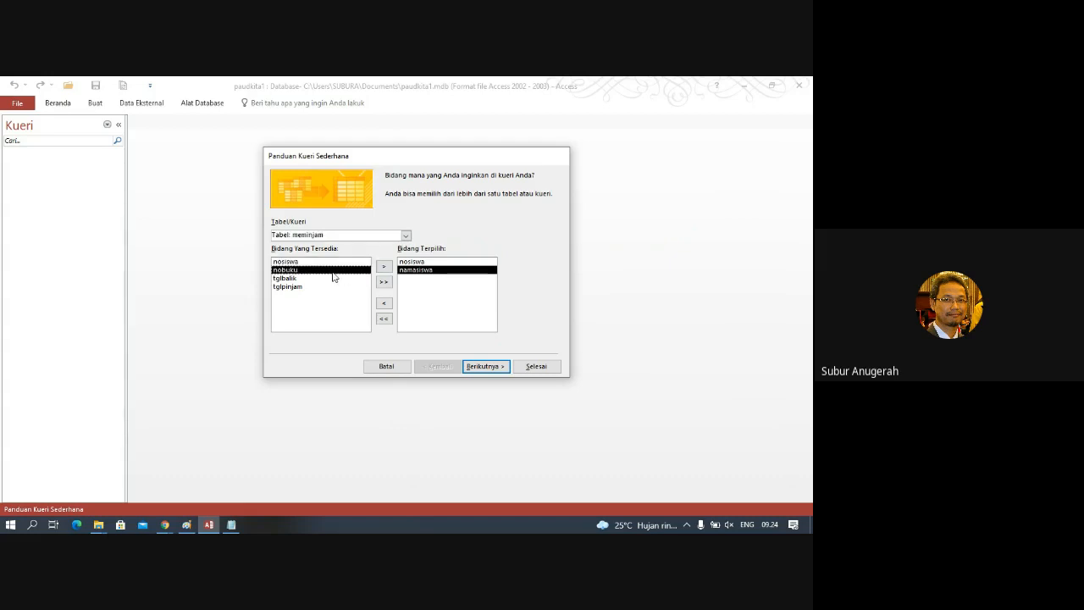
click(359, 262)
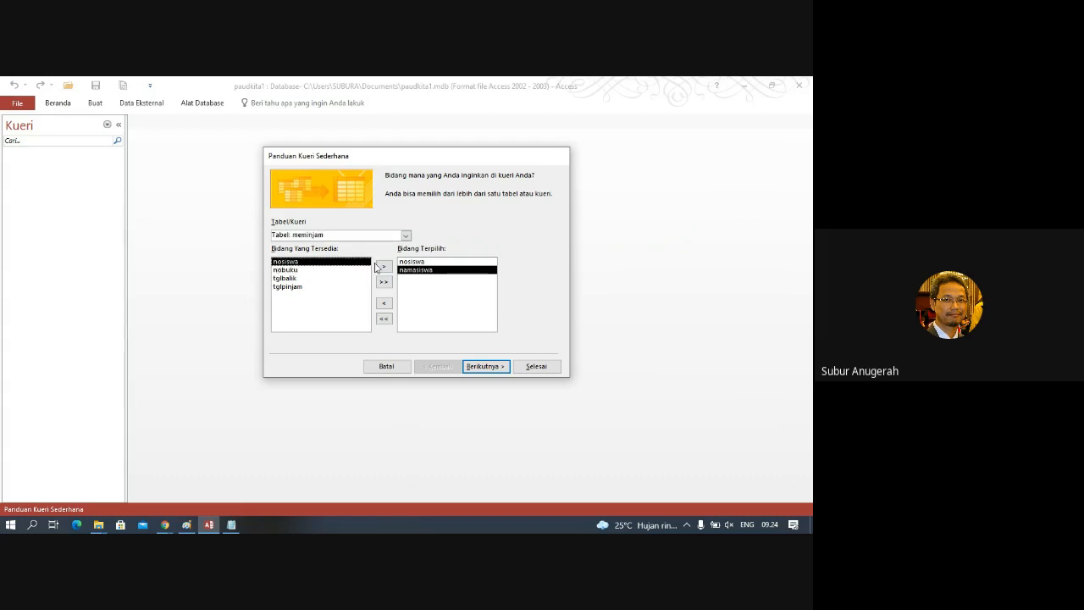
click(382, 266)
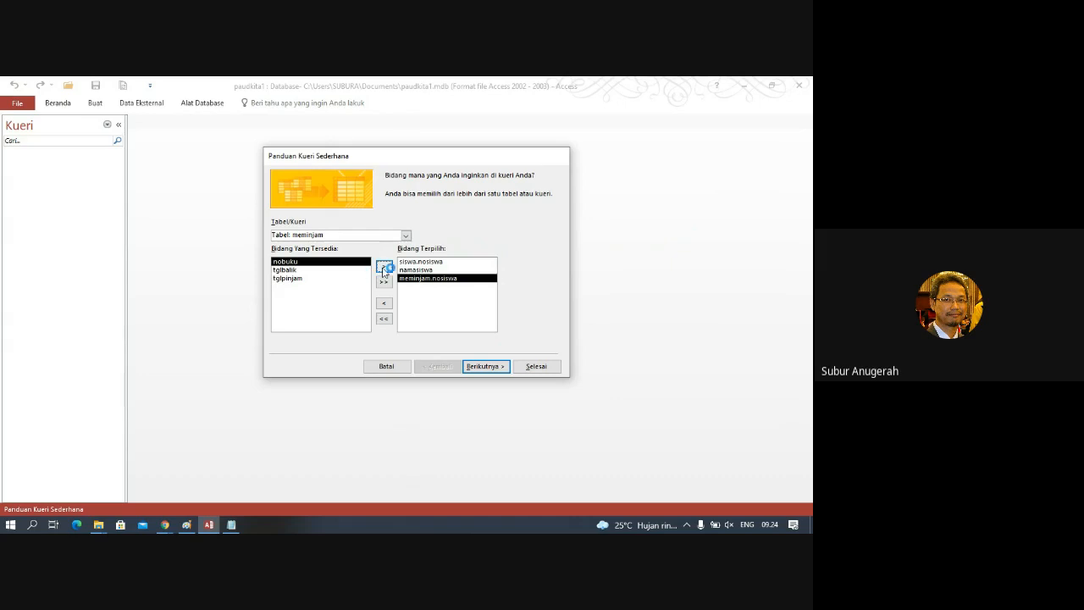
click(383, 266)
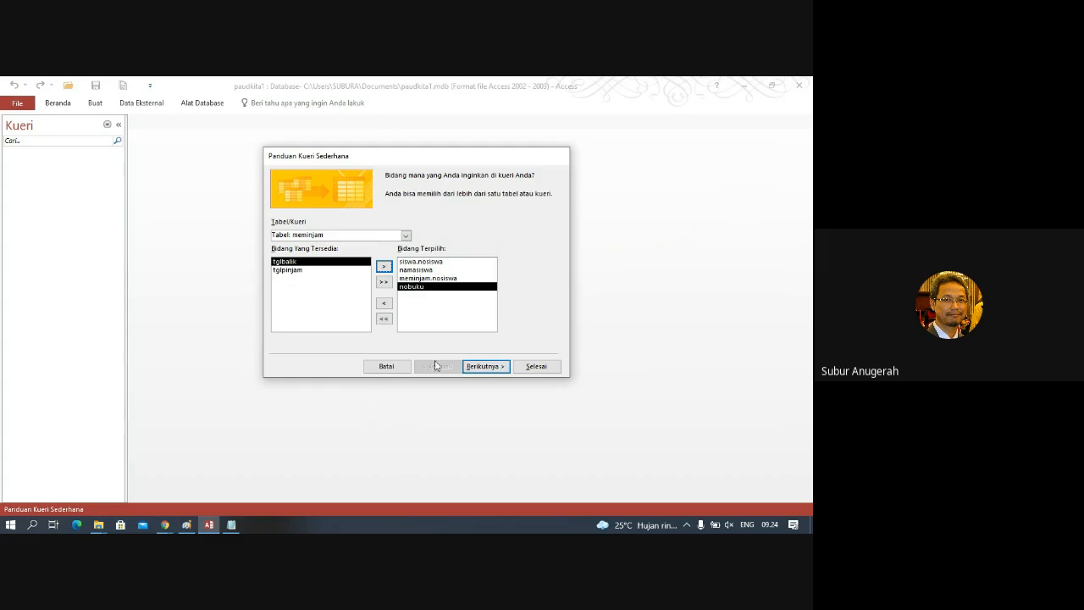
Keep the detail query option, title the query siswa_yang_meminjam_buku and finish the wizard to view its data
click(472, 365)
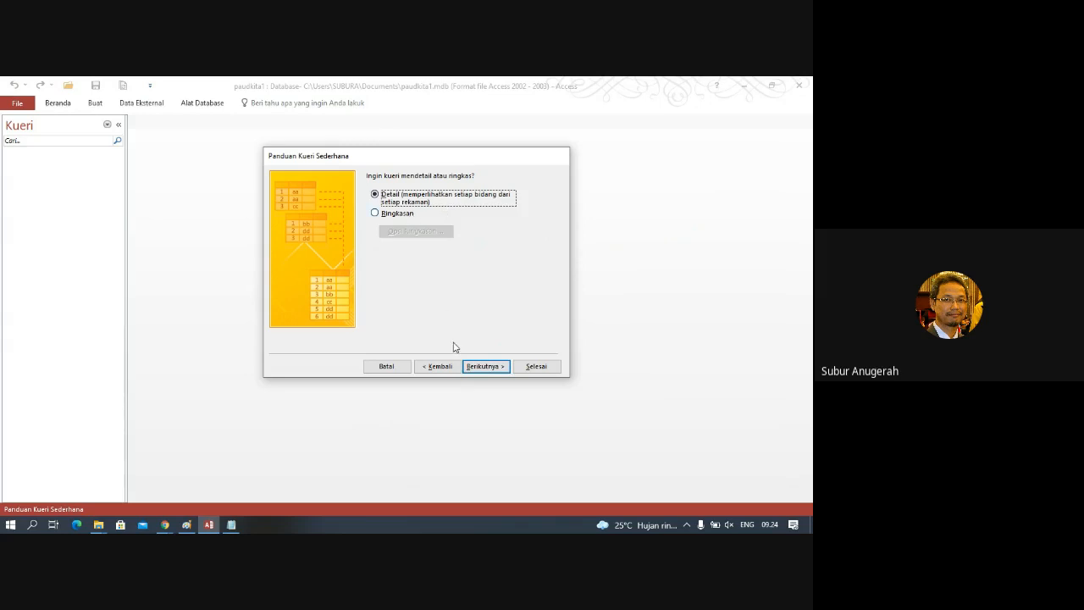
click(477, 368)
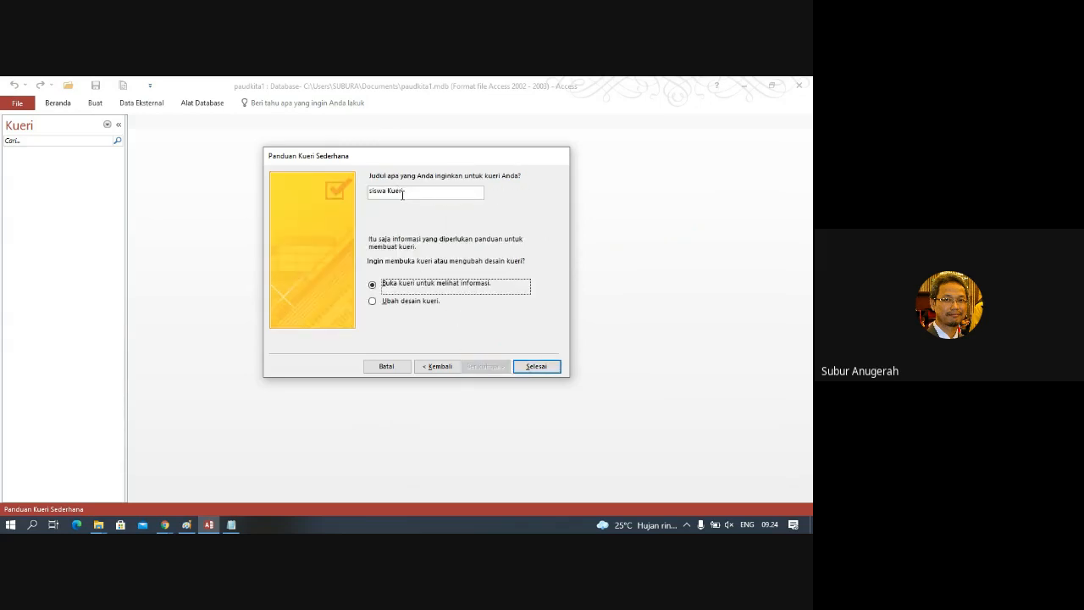
drag(409, 191, 387, 191)
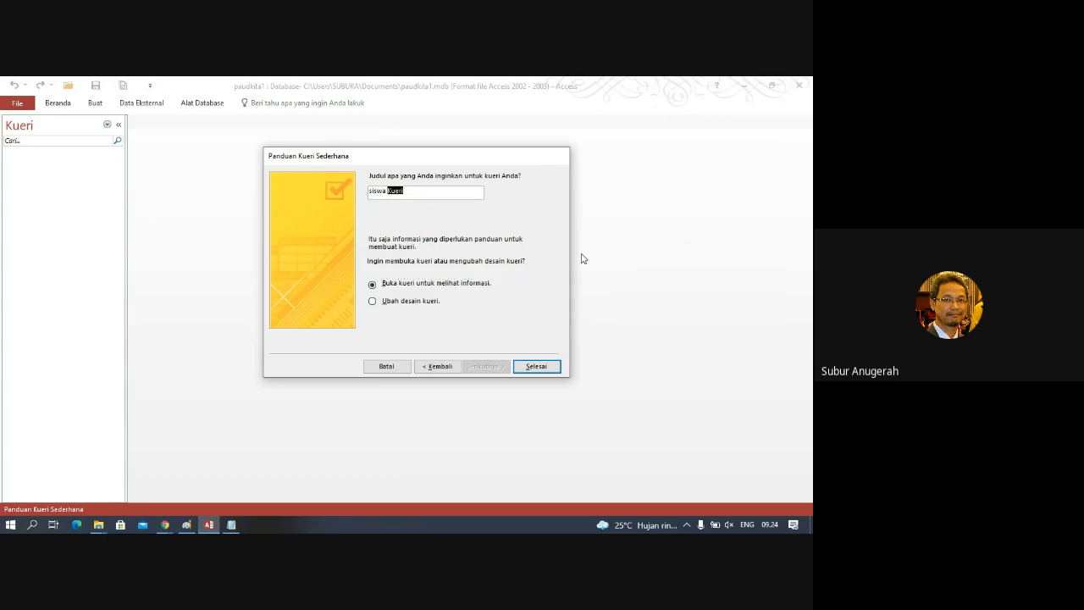
text(yang mm)
key(BackSpace)
text(_yang_)
key(BackSpace)
text(_bu)
click(531, 367)
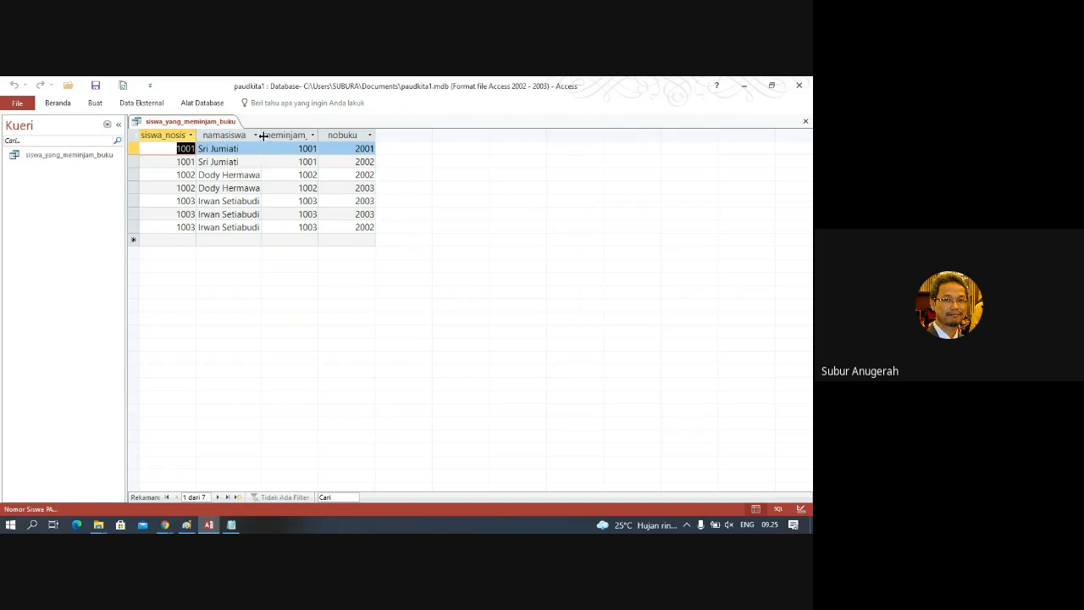
Widen the namasiswa column in the query results so the full student names fit
drag(261, 135, 295, 135)
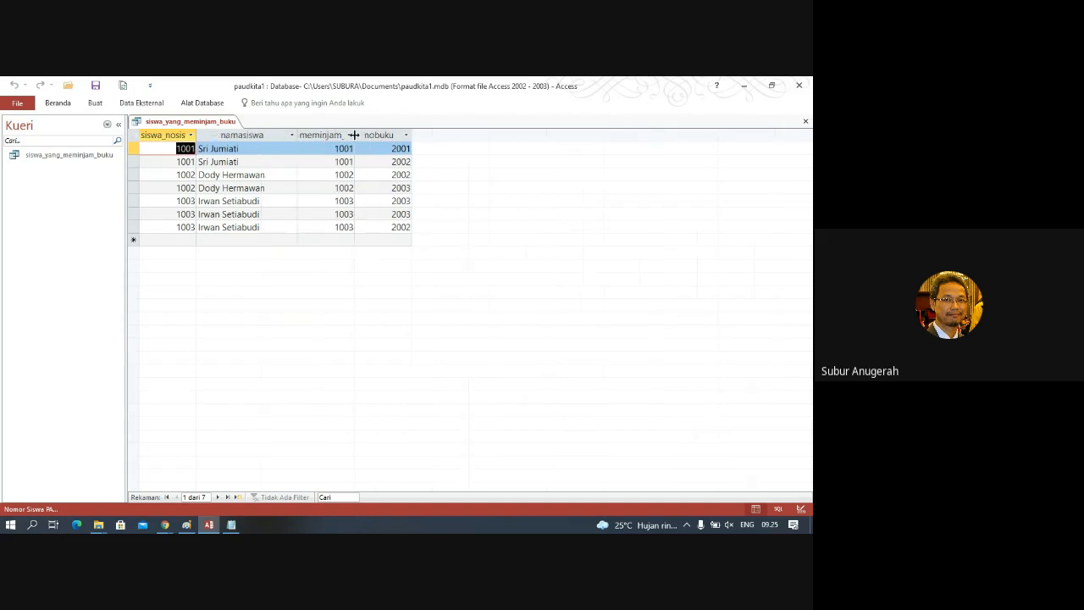
click(339, 136)
click(350, 135)
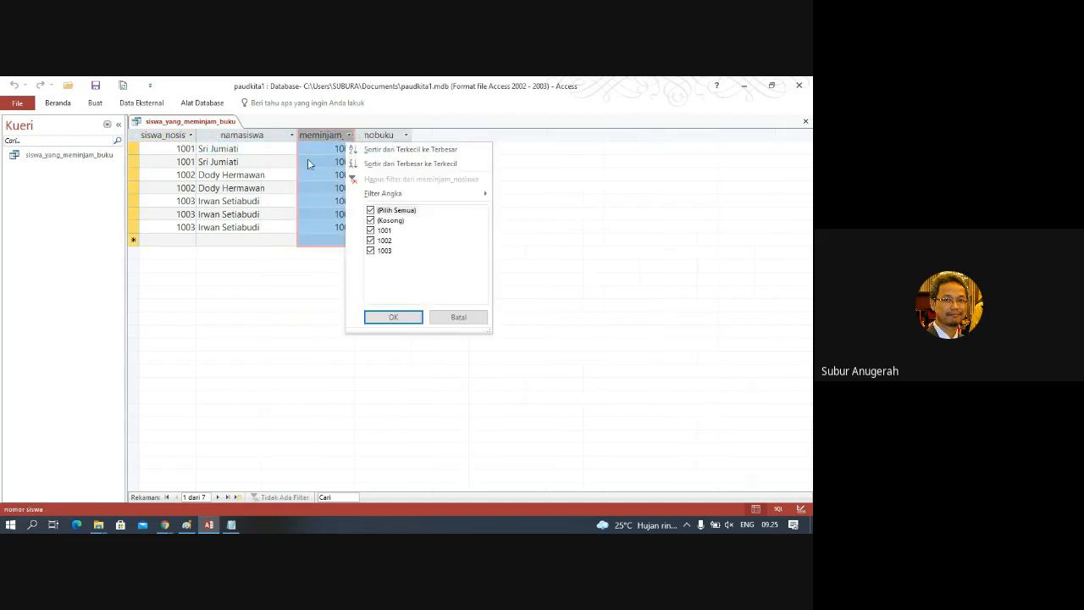
click(272, 132)
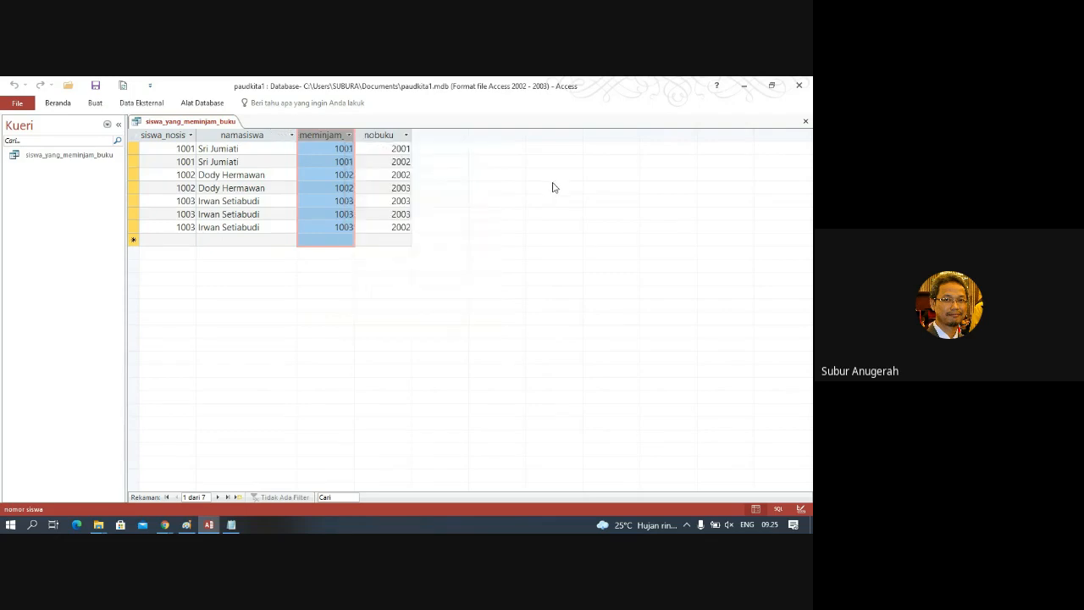
click(256, 214)
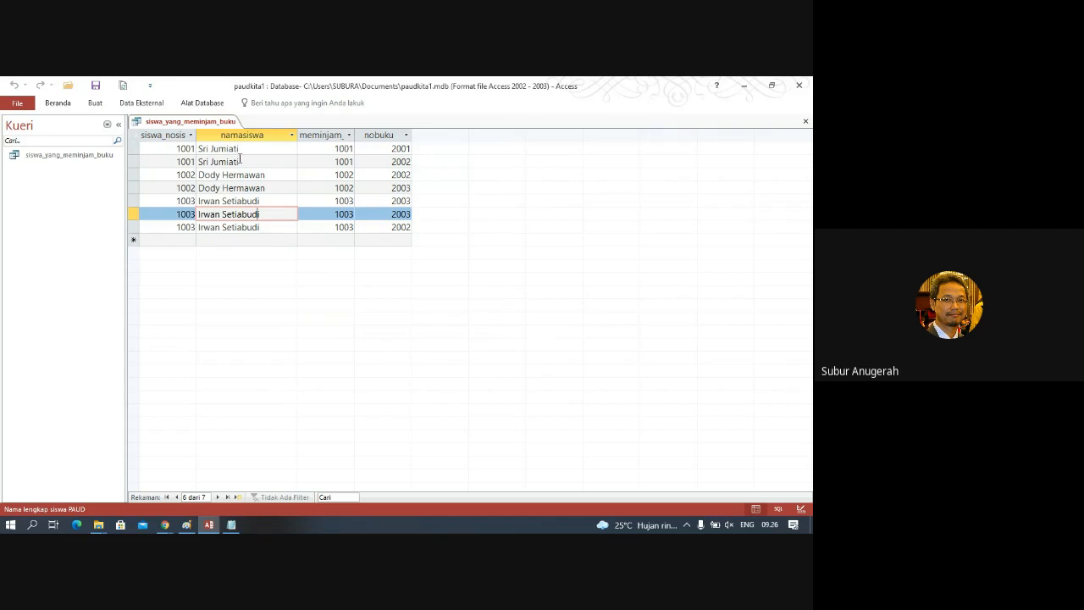
Open siswa_yang_meminjam_buku in design view and add the Total row so its fields are grouped
right_click(97, 157)
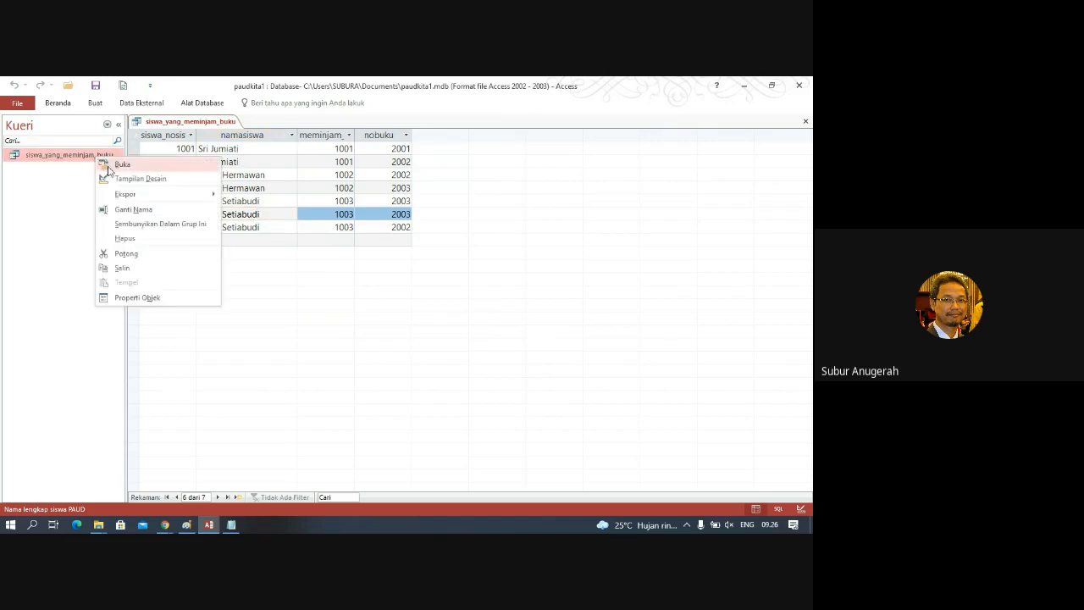
click(113, 178)
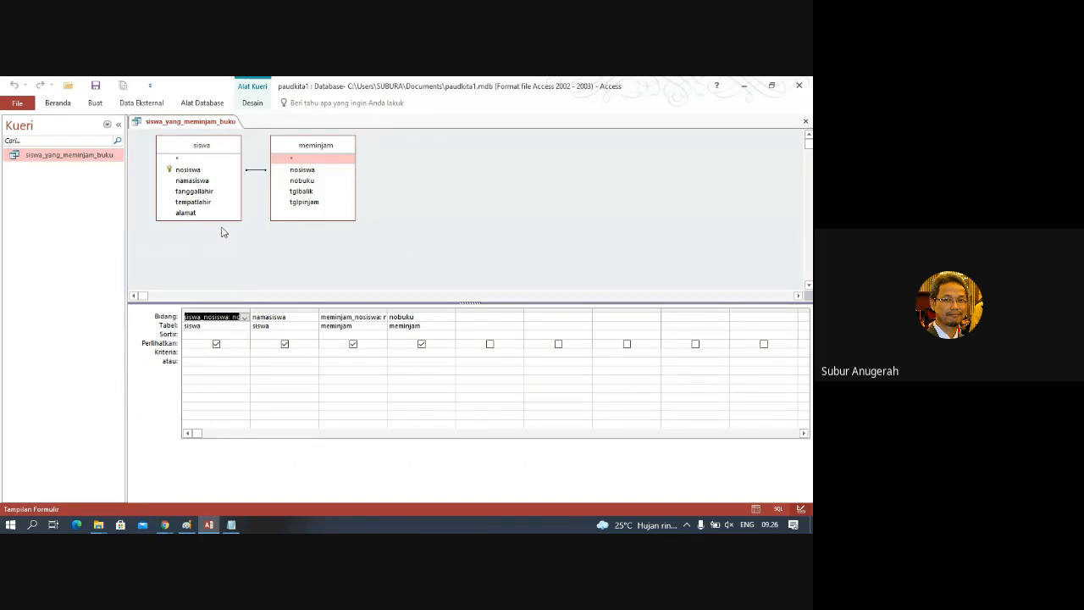
click(233, 335)
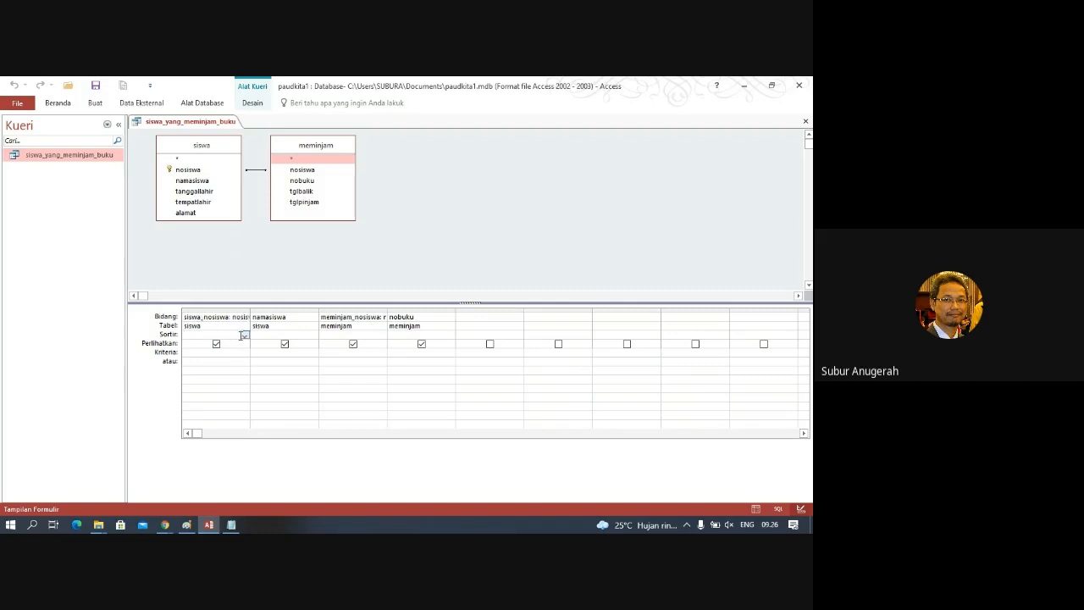
click(245, 336)
click(244, 336)
right_click(228, 335)
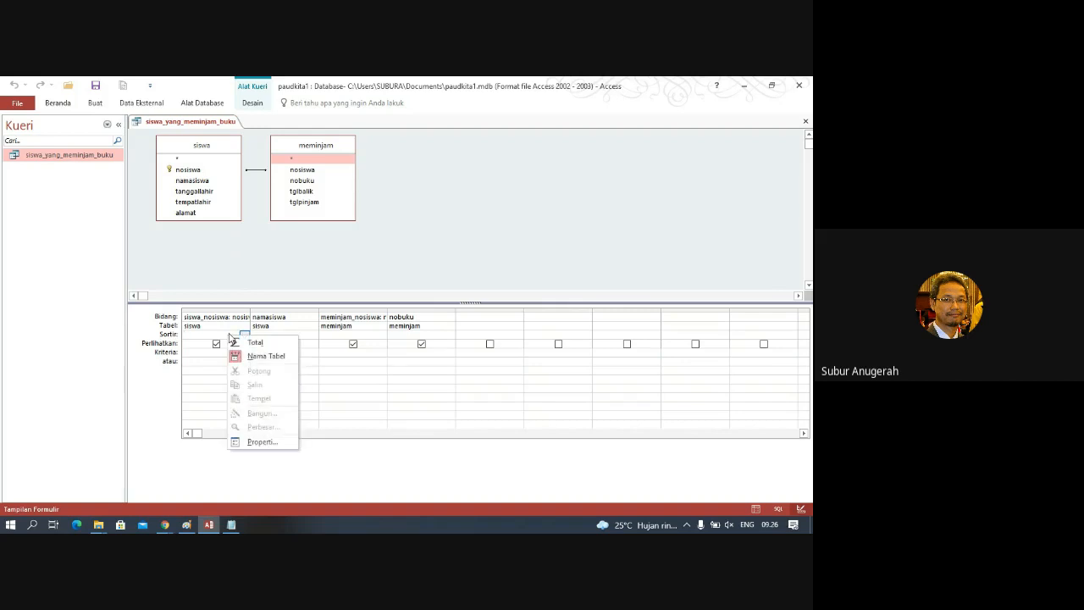
click(240, 342)
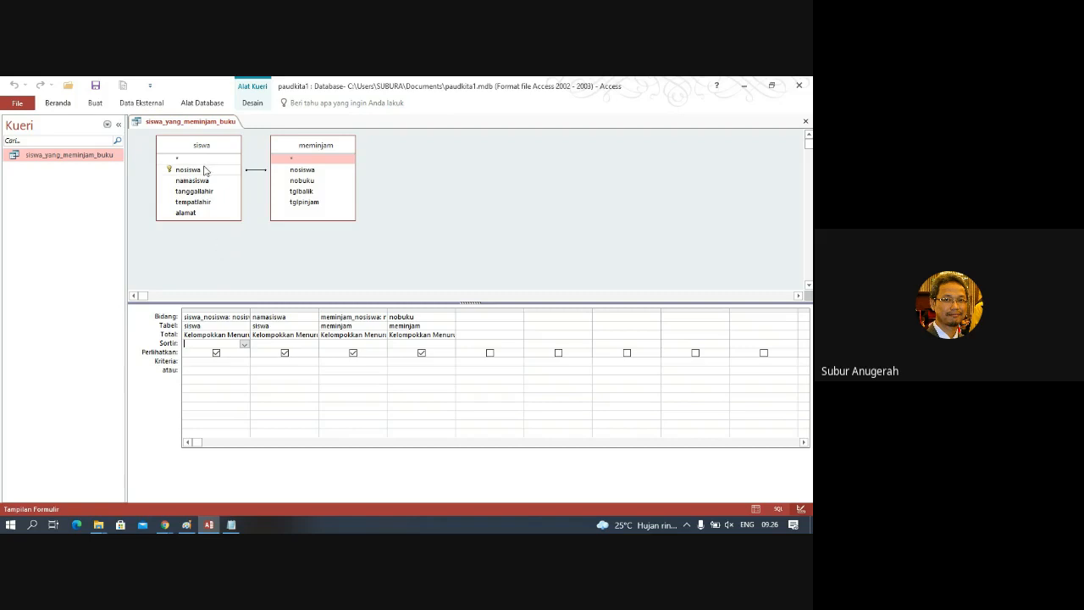
Show the grouped query in datasheet view and widen the namasiswa column to fit the full names
right_click(414, 215)
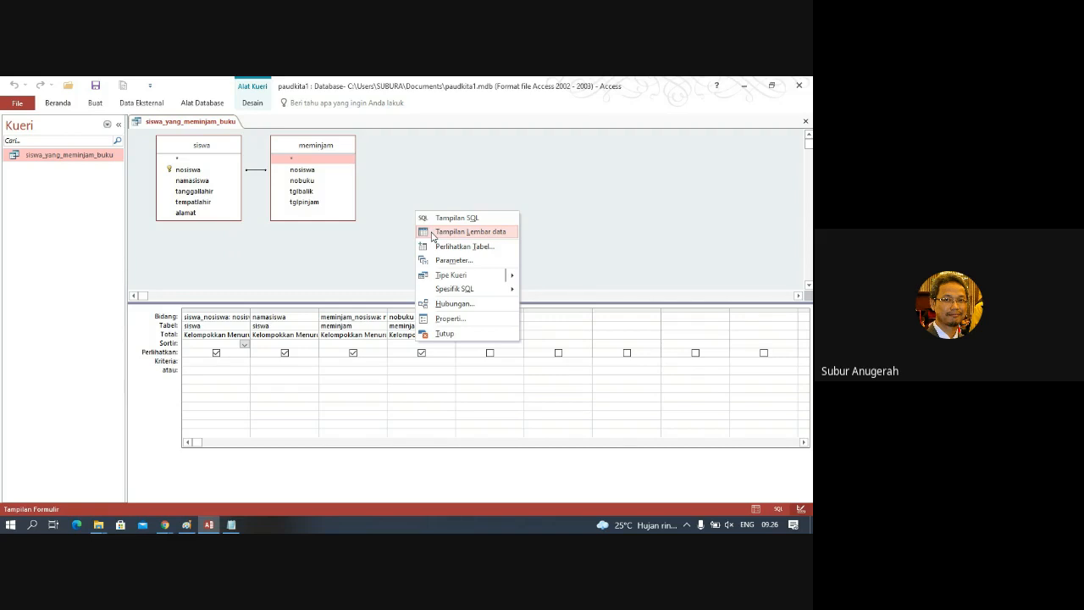
click(432, 232)
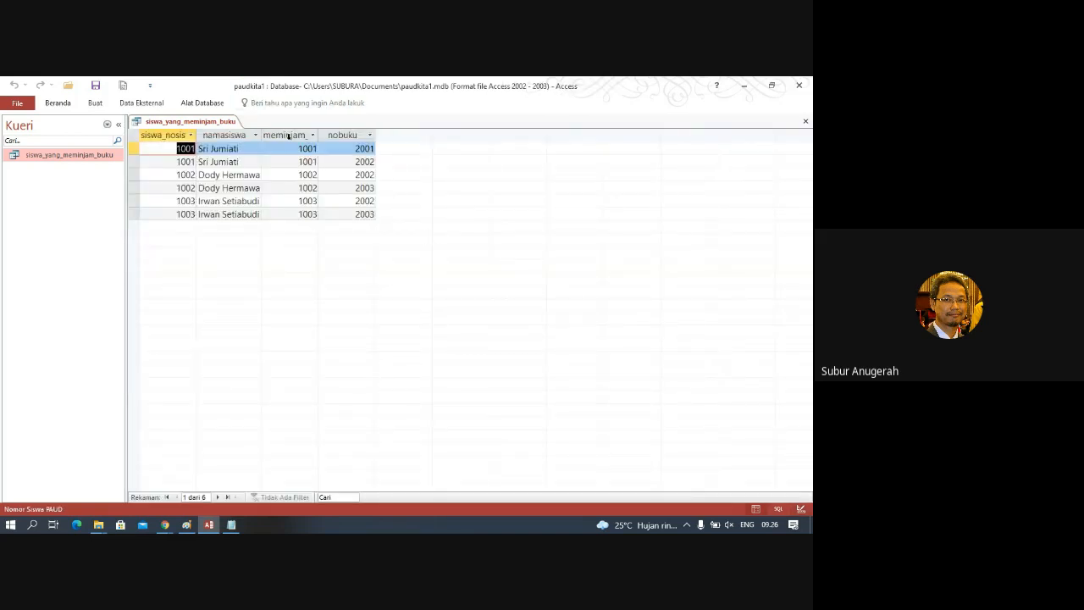
drag(261, 132, 289, 132)
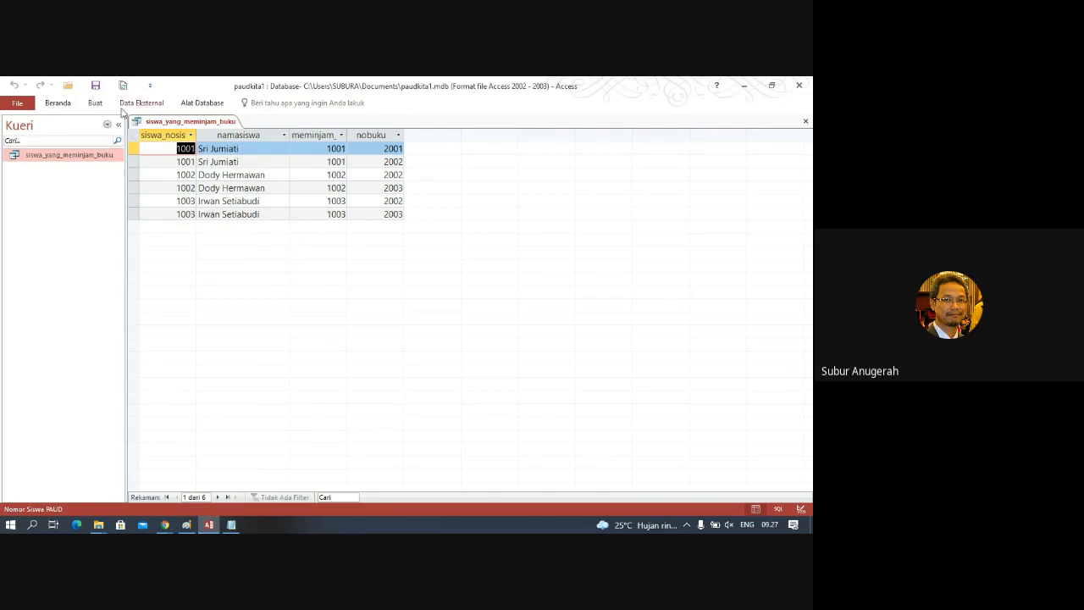
click(94, 104)
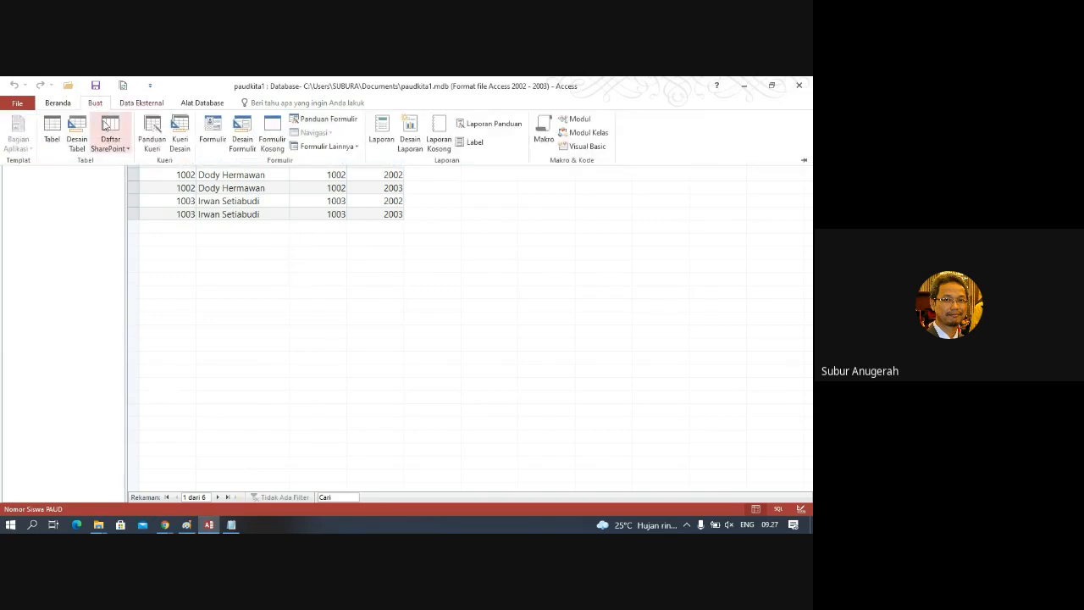
click(180, 133)
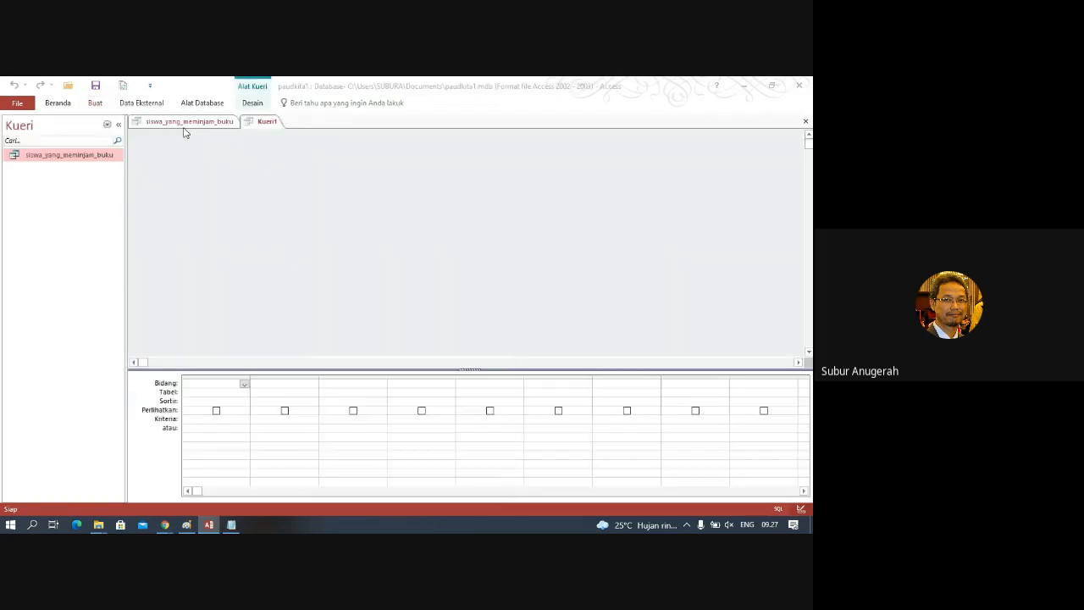
click(478, 500)
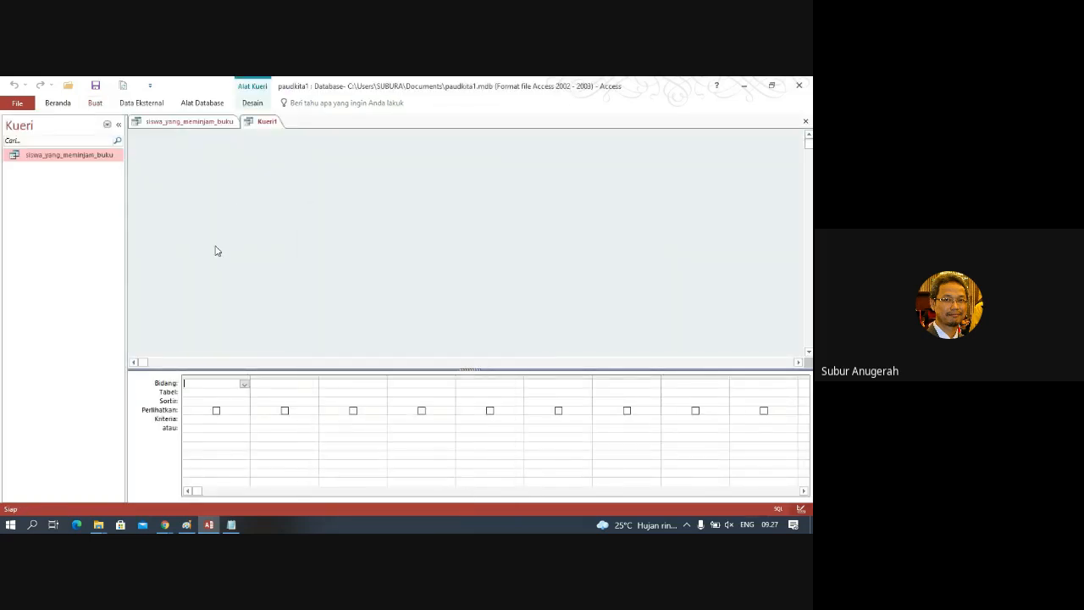
click(806, 123)
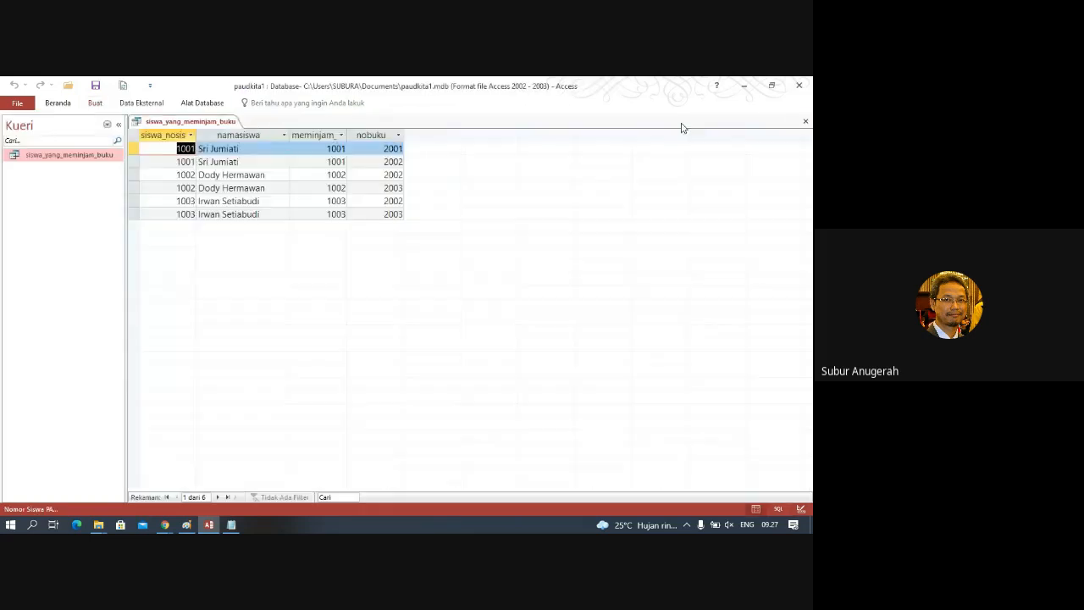
Remove the meminjam nosiswa field from siswa_yang_meminjam_buku in design view and show the query in datasheet view
right_click(59, 155)
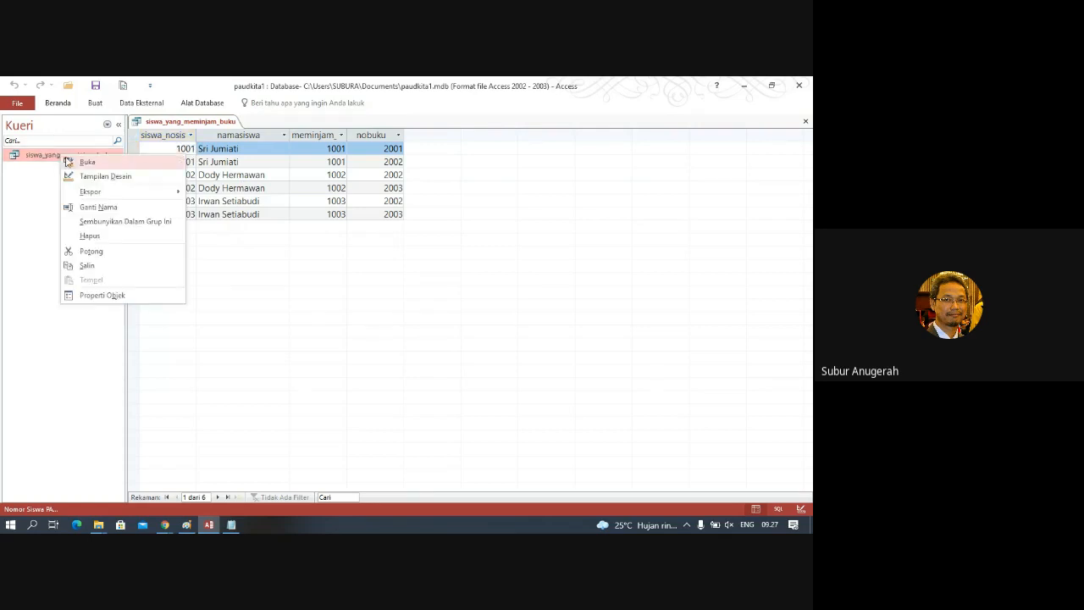
click(82, 178)
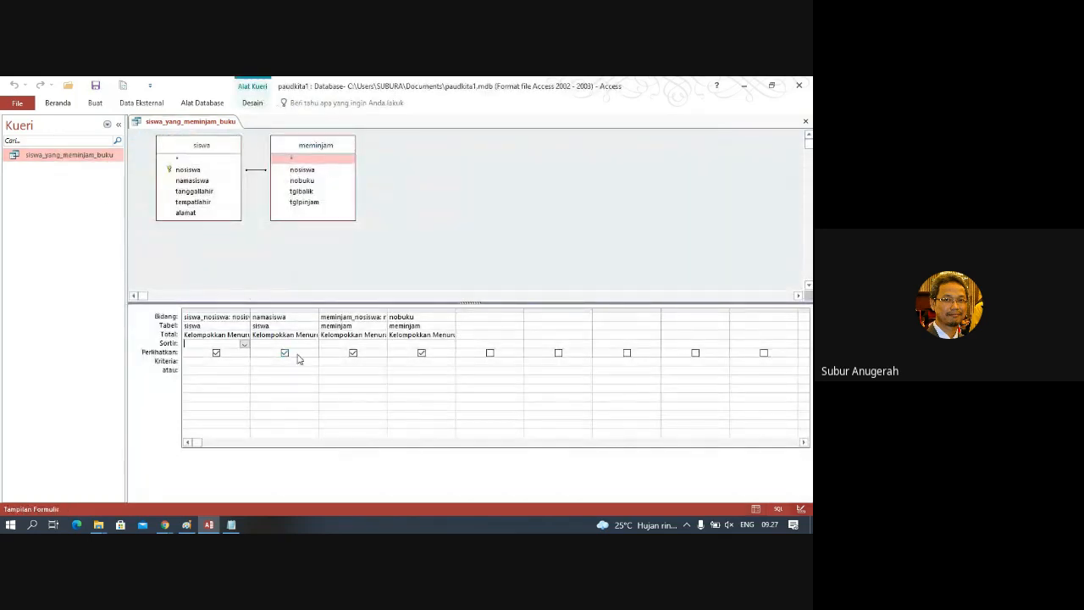
click(373, 323)
key(Up)
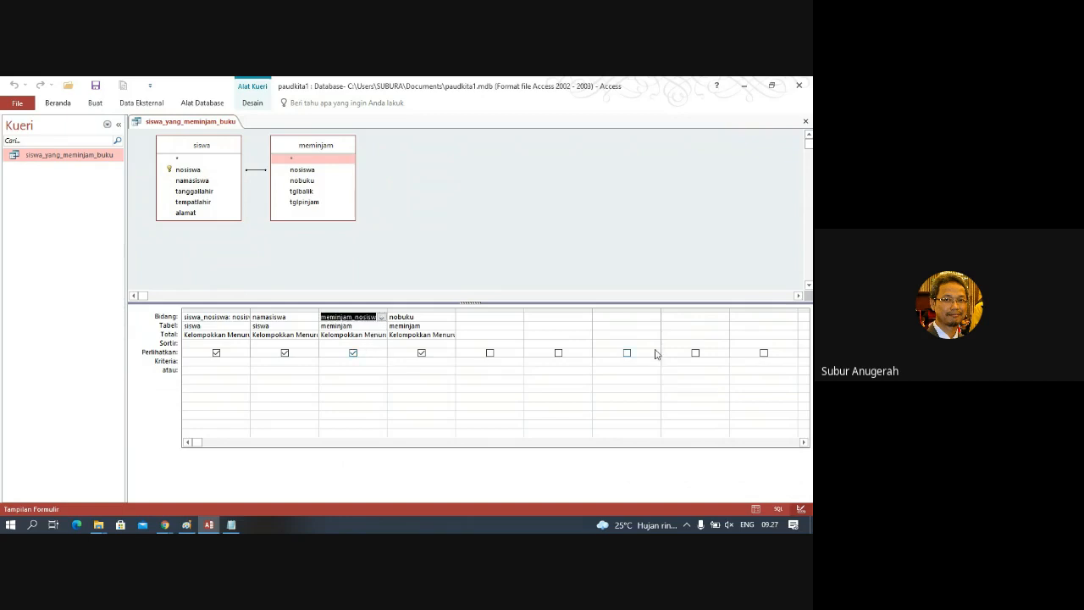
key(Delete)
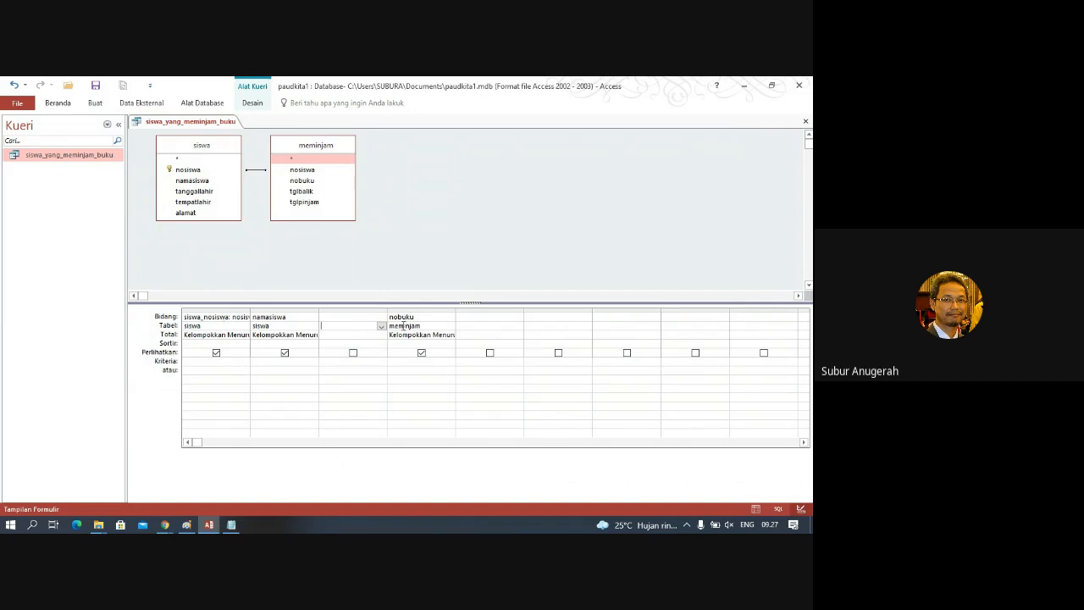
right_click(456, 173)
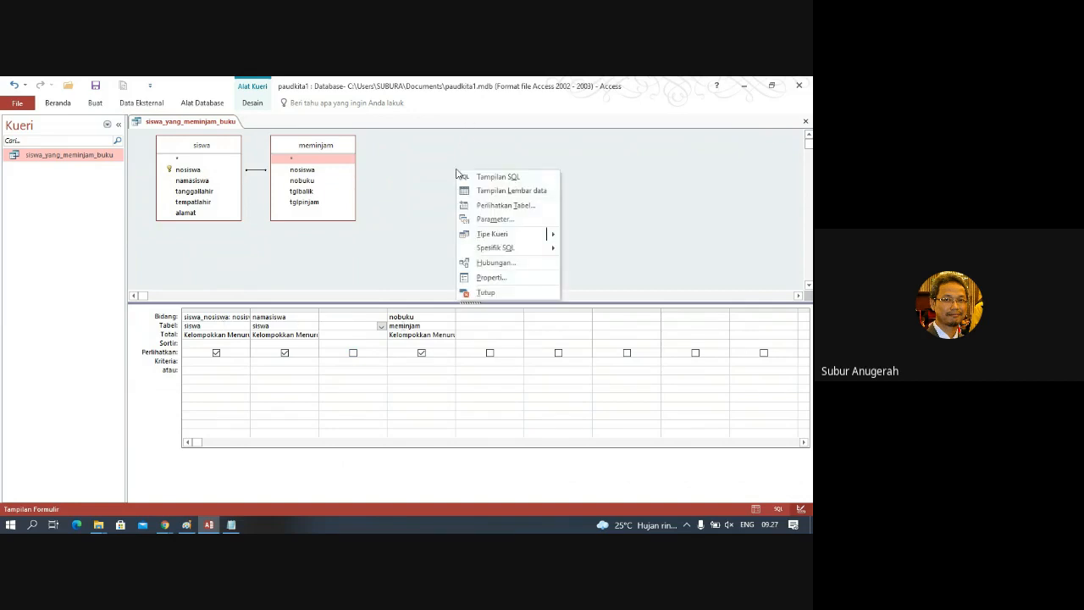
click(470, 189)
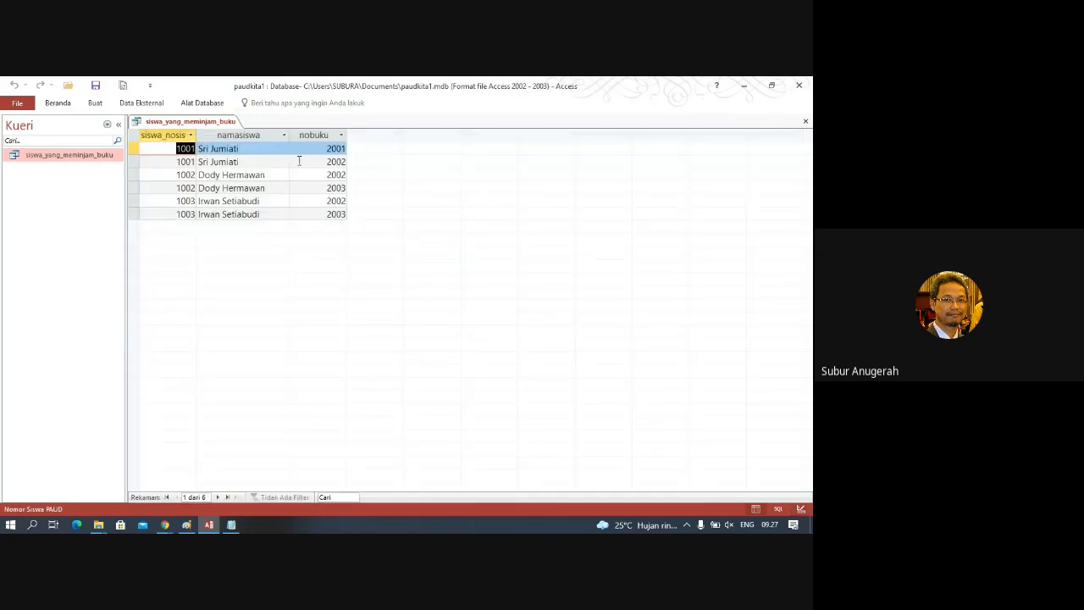
Reopen siswa_yang_meminjam_buku in design view, remove the nobuku field and show the query in datasheet view
right_click(463, 167)
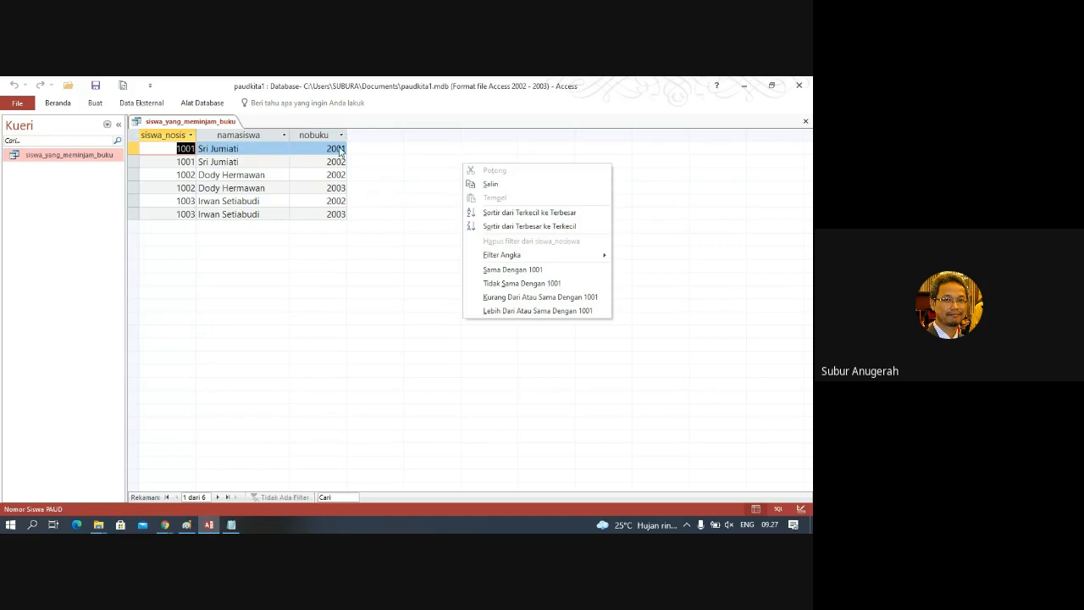
click(355, 224)
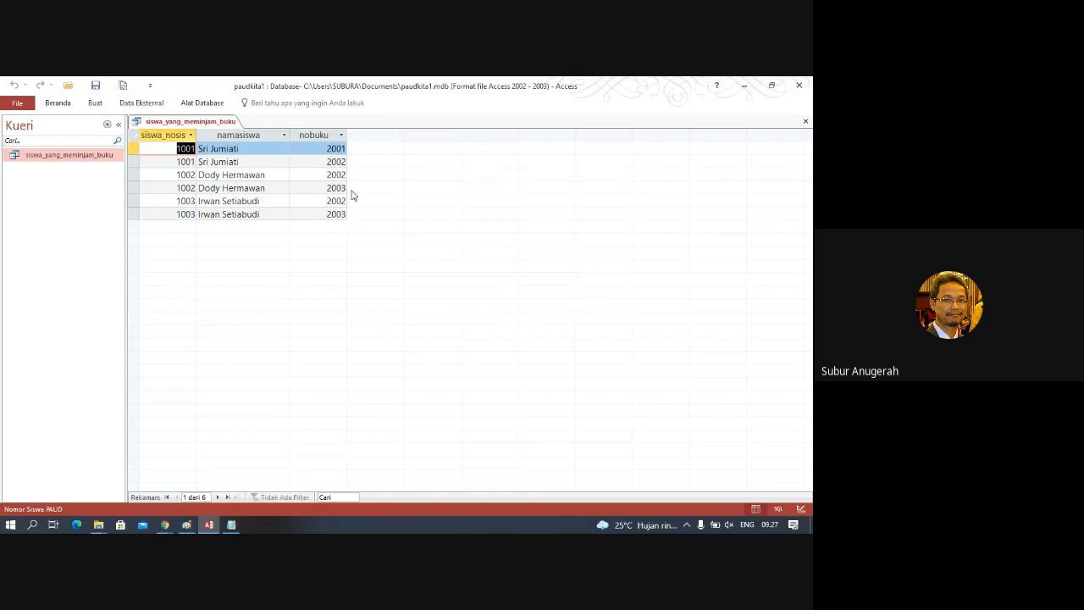
right_click(433, 148)
click(53, 157)
right_click(60, 161)
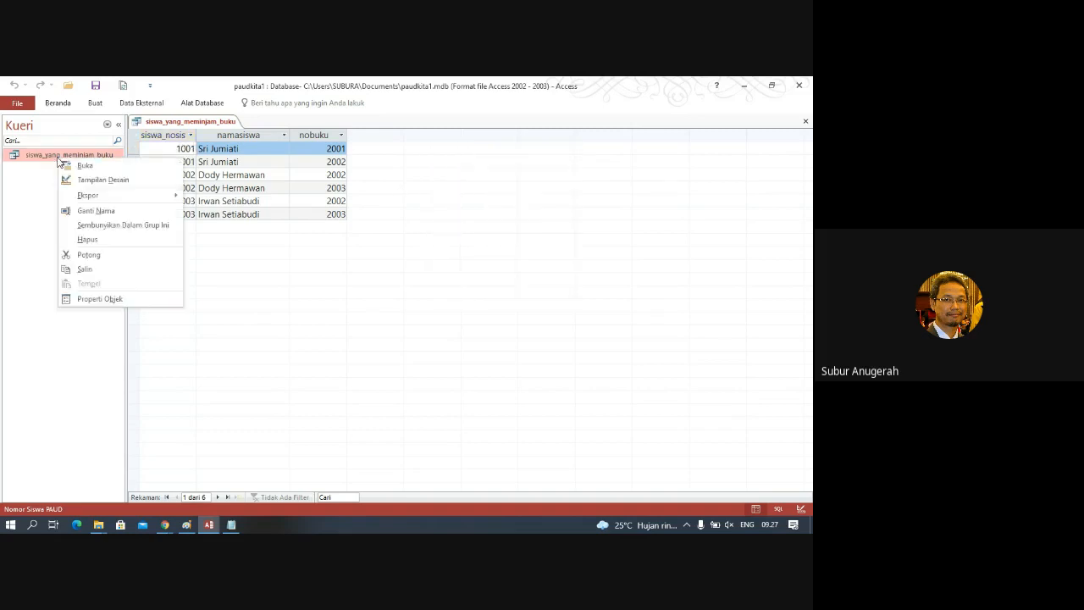
click(102, 181)
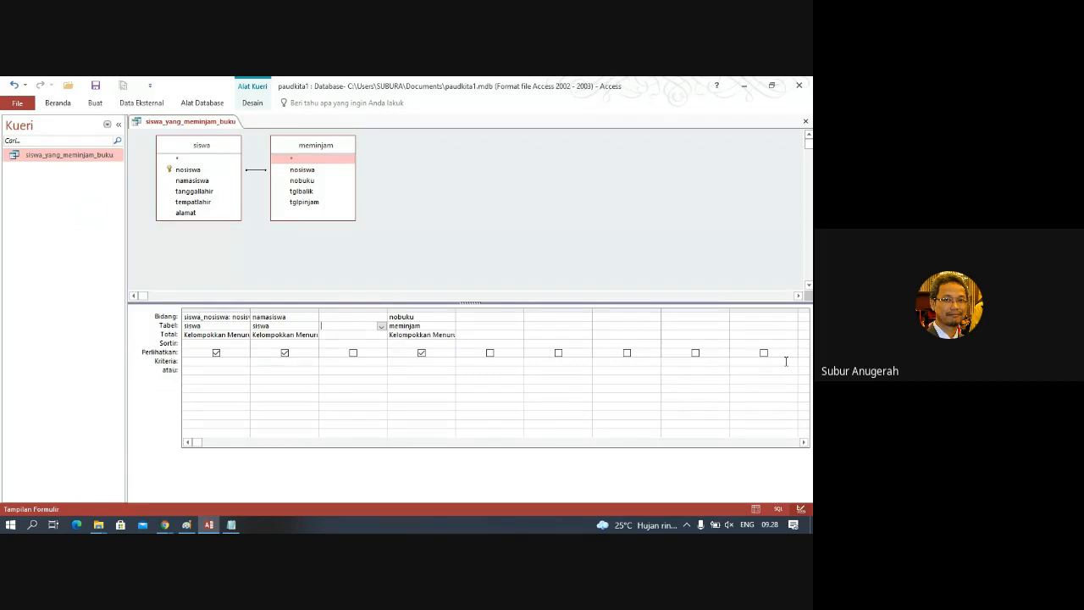
key(Right)
key(Up)
key(Delete)
key(Down)
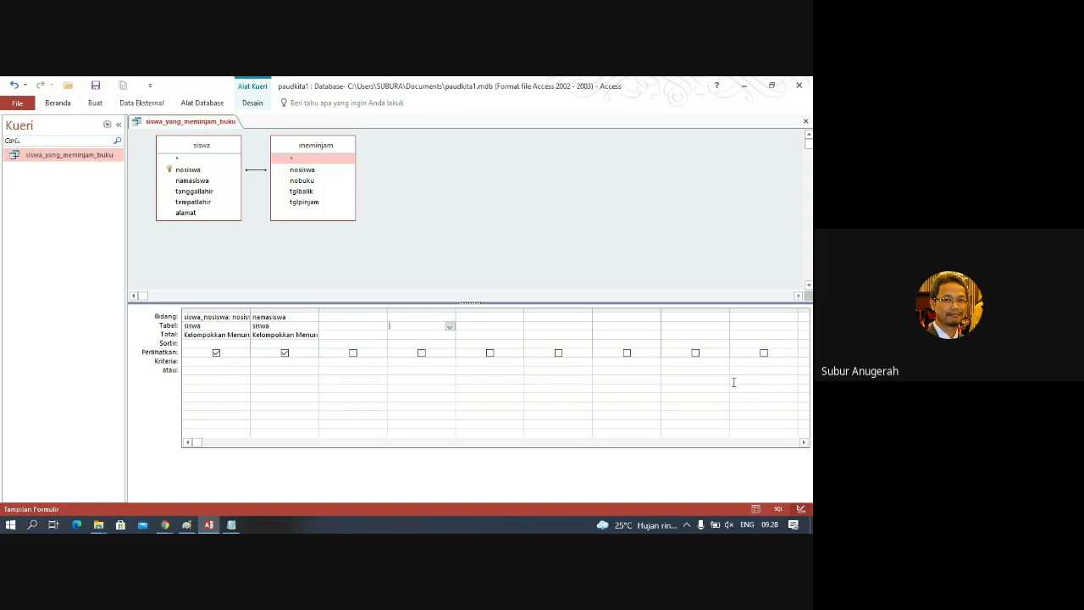
right_click(466, 177)
click(496, 194)
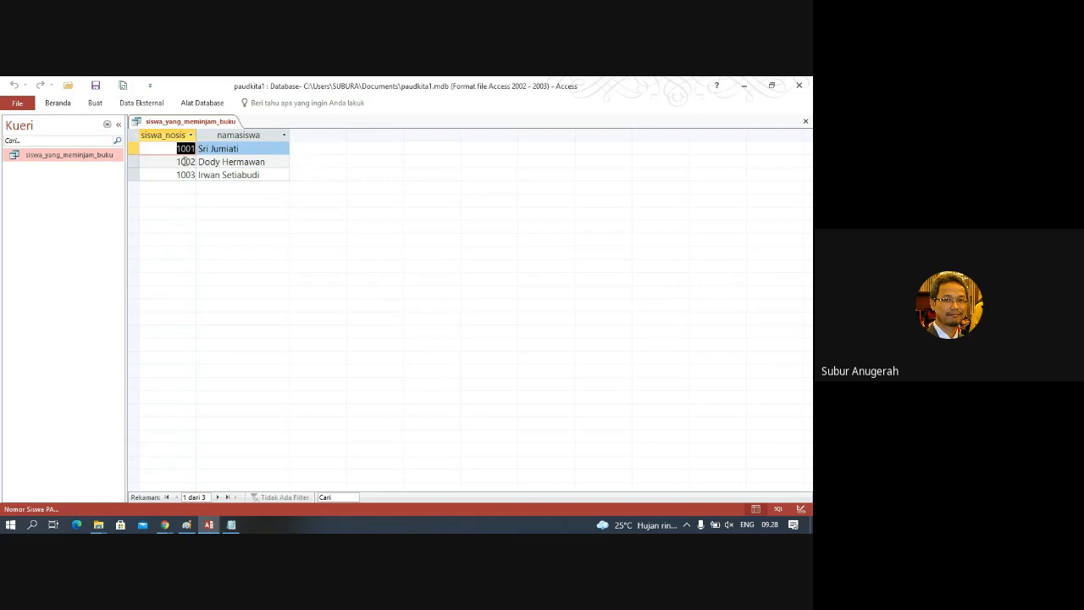
Switch to the Notepad question list and add (query) at the end of question 3
click(231, 524)
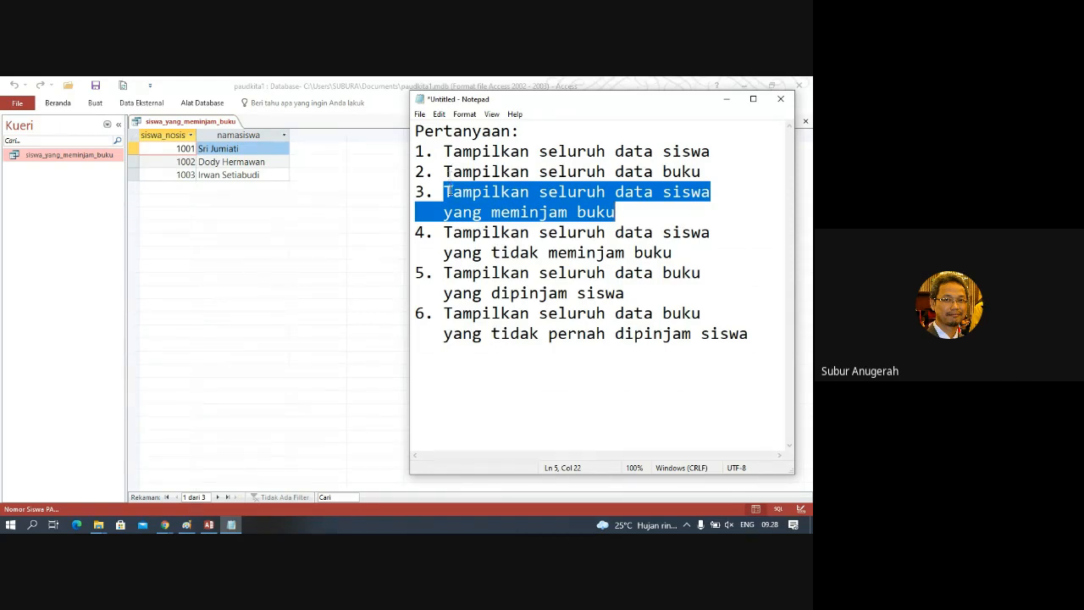
click(627, 217)
text(()
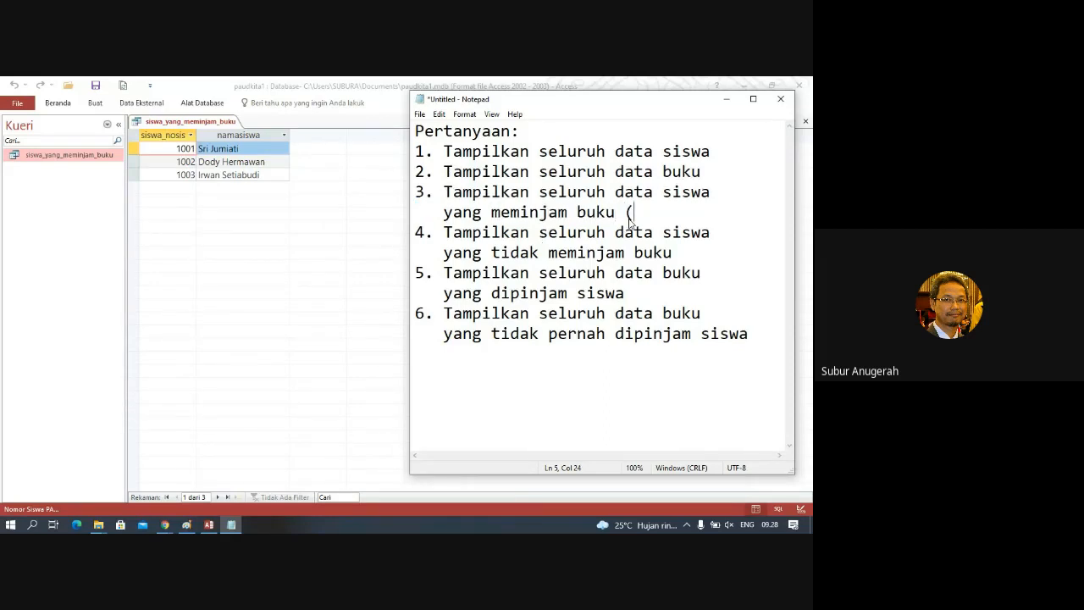
text(query))
Add (table) at the end of questions 2 and 1, widen the Notepad window and return to Access
click(715, 171)
text(buku (tab)
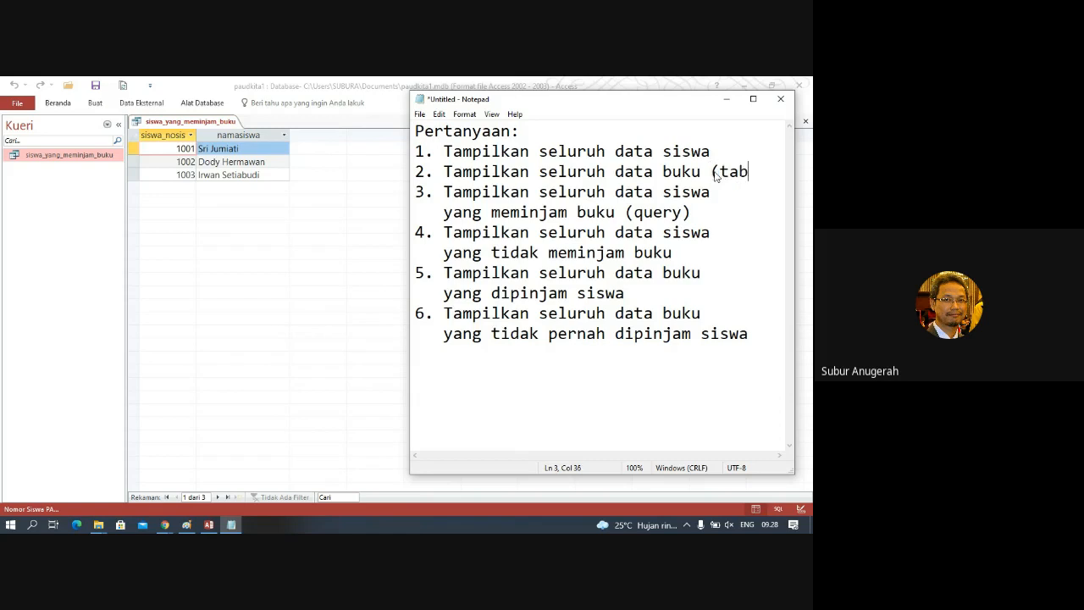
text(le))
key(Up)
text((table))
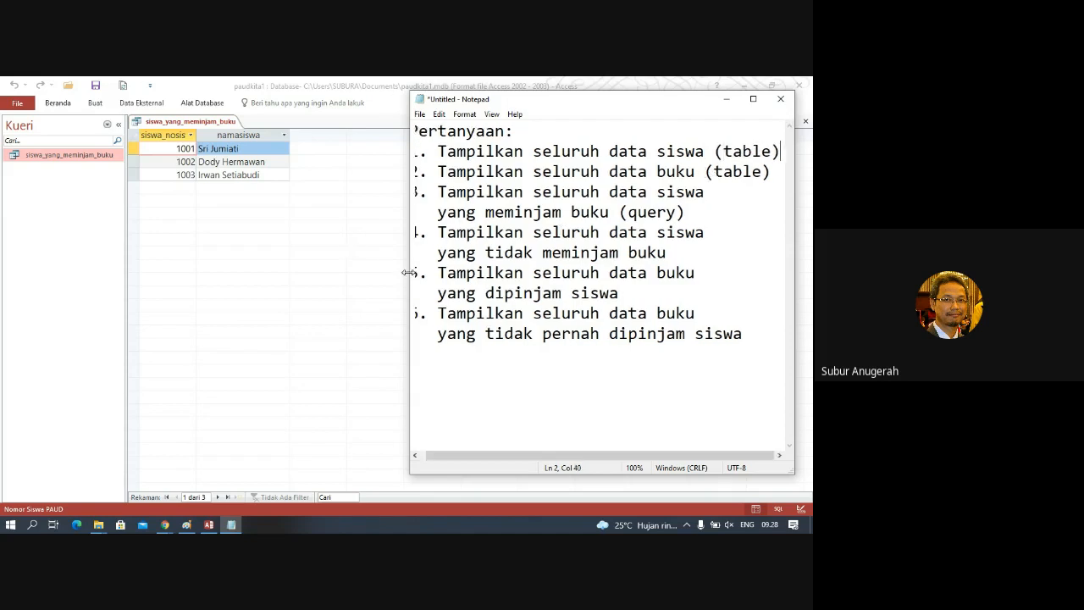
drag(408, 272, 380, 271)
click(195, 262)
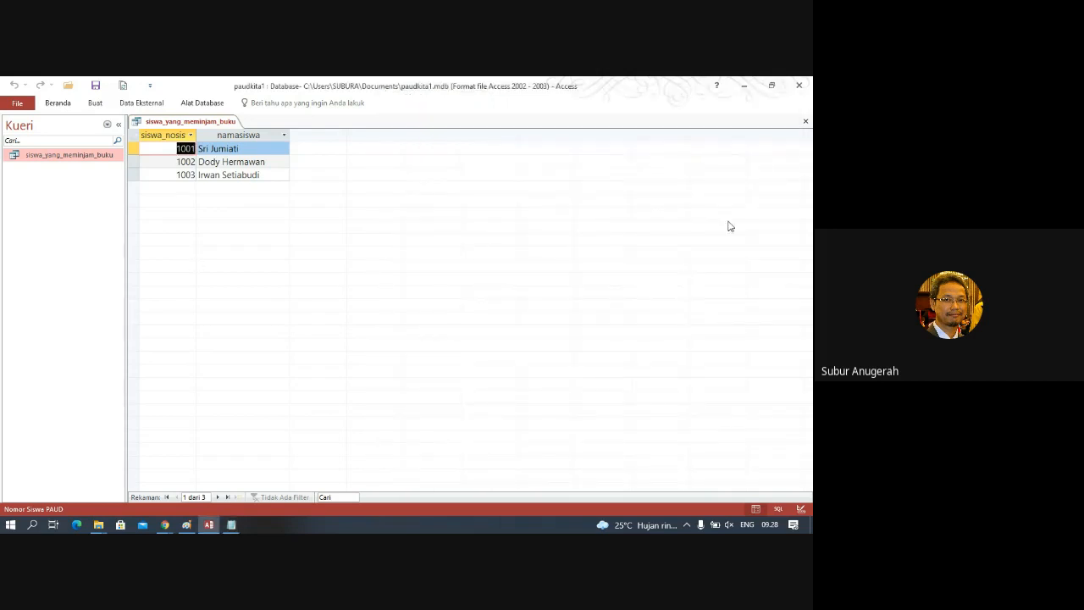
Close siswa_yang_meminjam_buku with its design changes saved, and reopen it to view the data
click(805, 122)
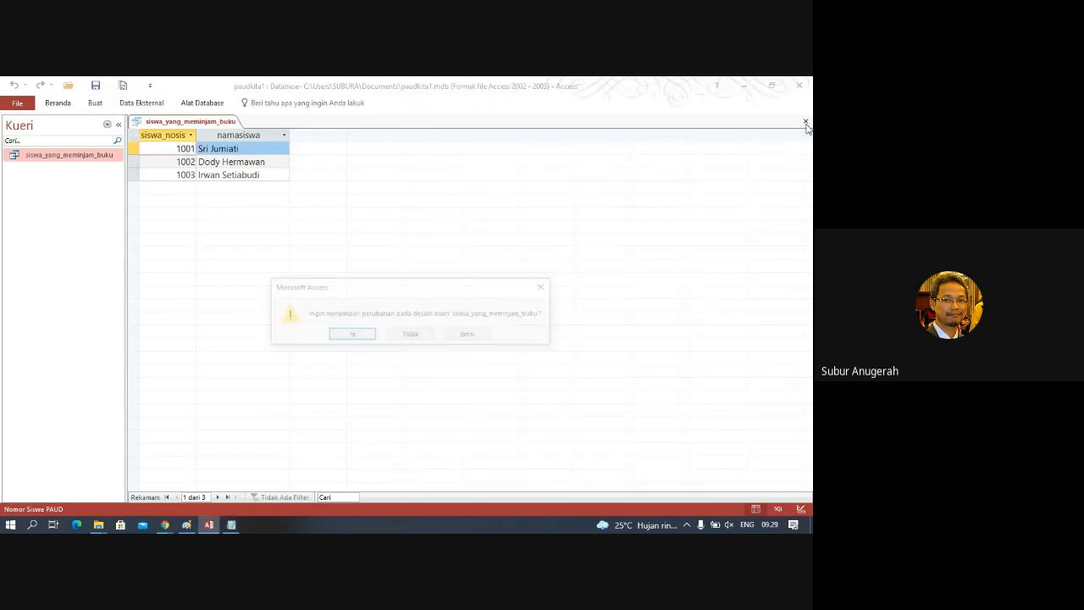
click(374, 337)
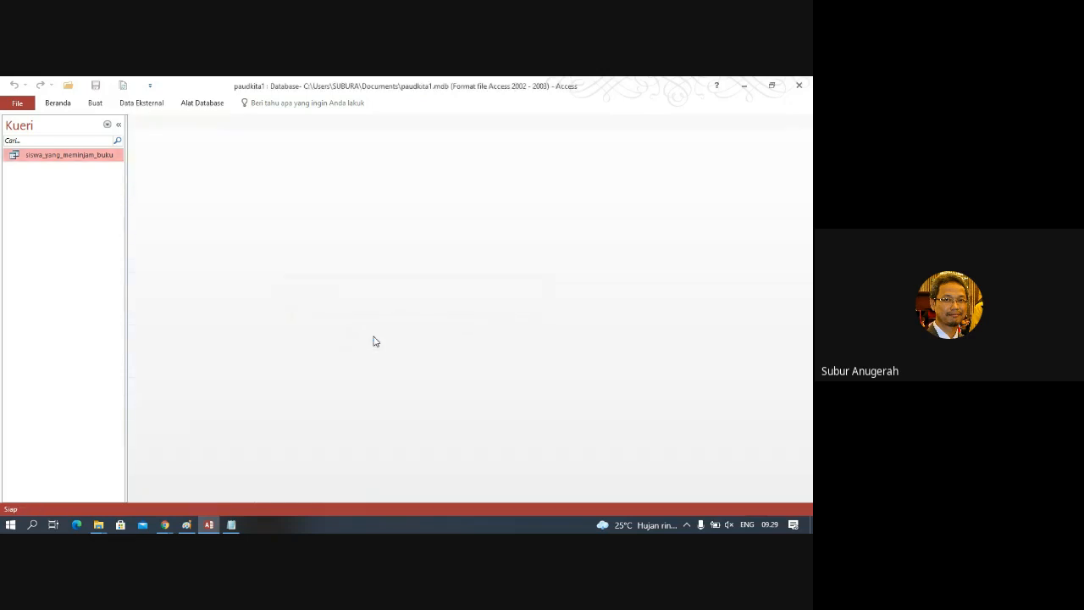
double_click(95, 159)
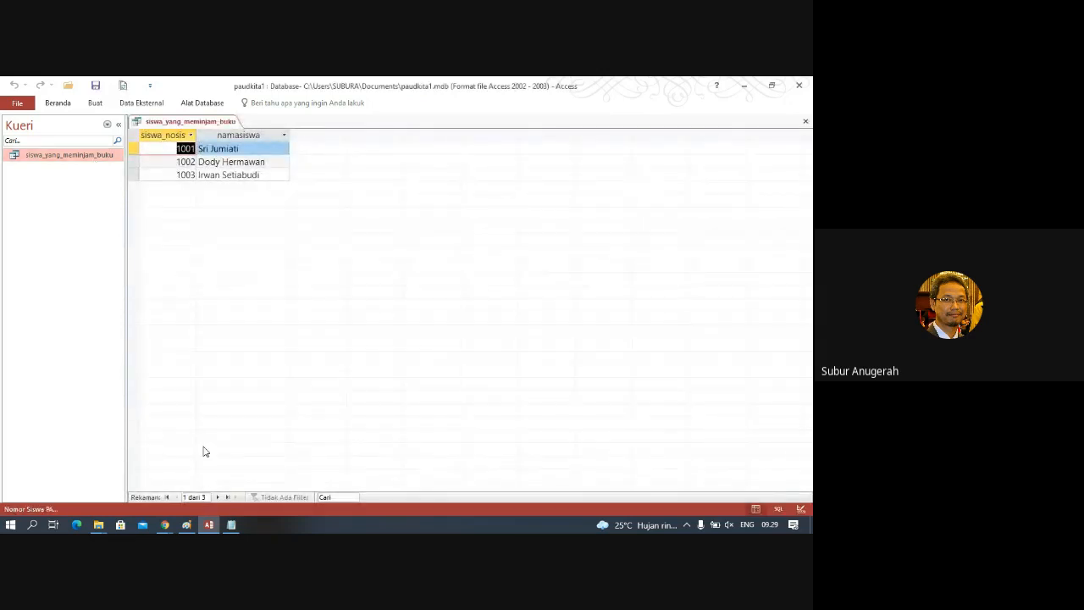
In Notepad, add (query) at the end of question 4 and return to Access
click(231, 525)
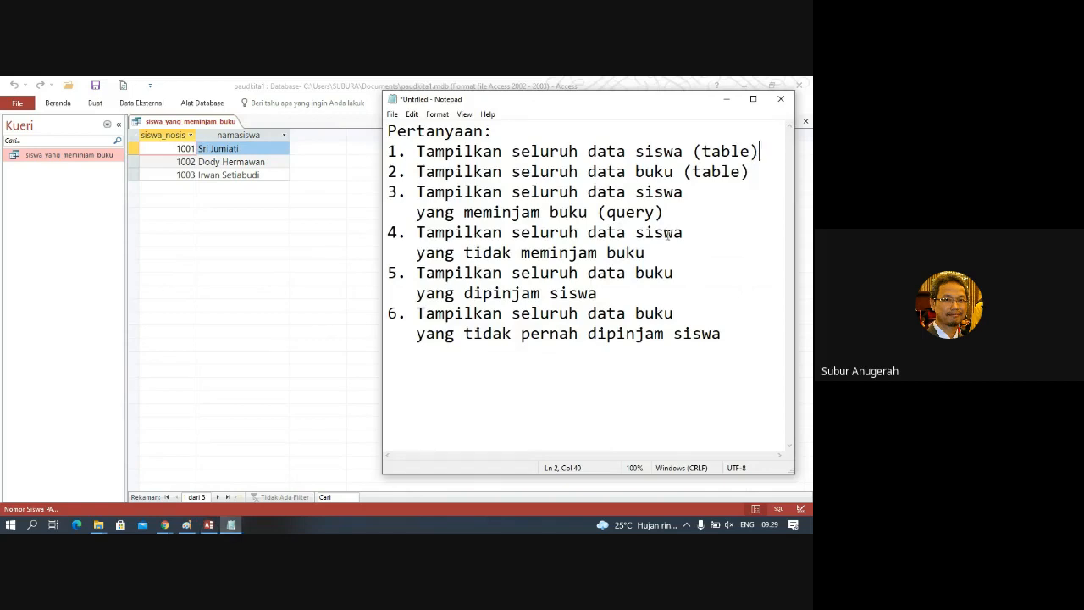
click(660, 252)
text((query))
click(64, 283)
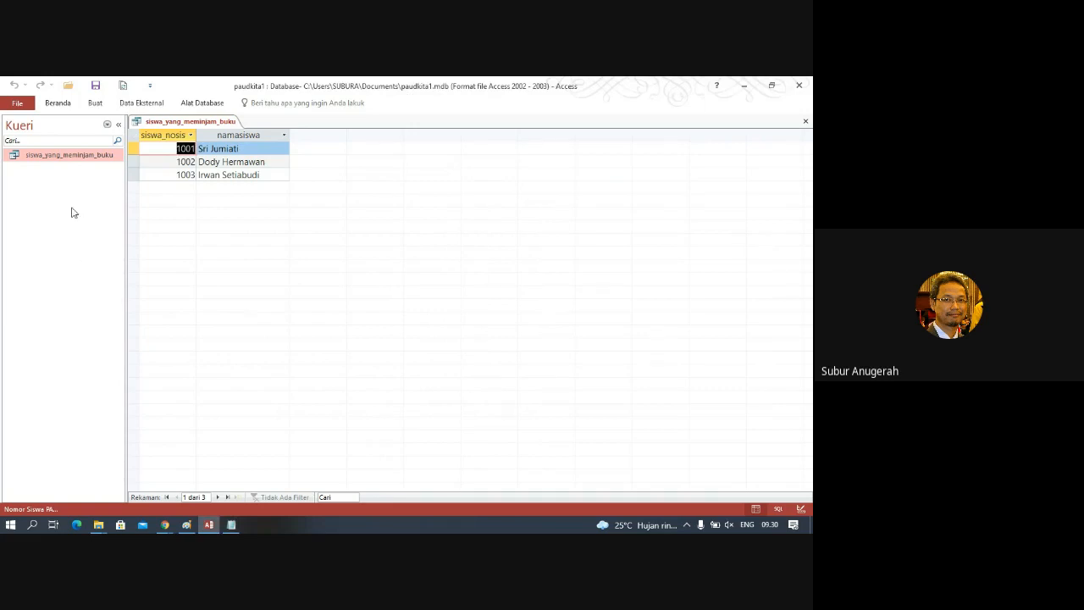
Close siswa_yang_meminjam_buku and start a new query in design view, moving the table selection dialog aside
click(107, 124)
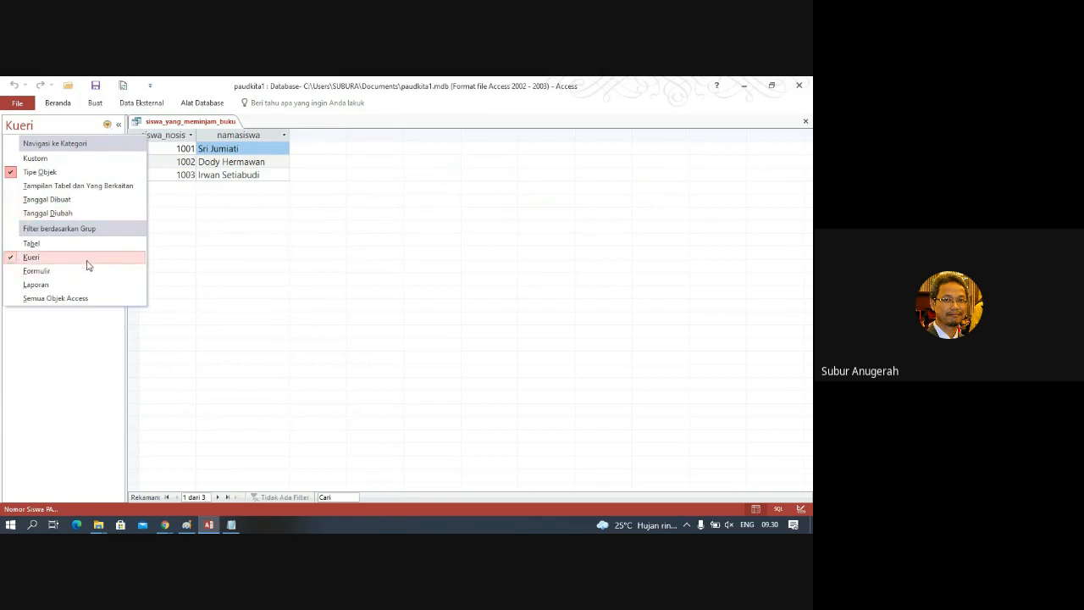
click(61, 369)
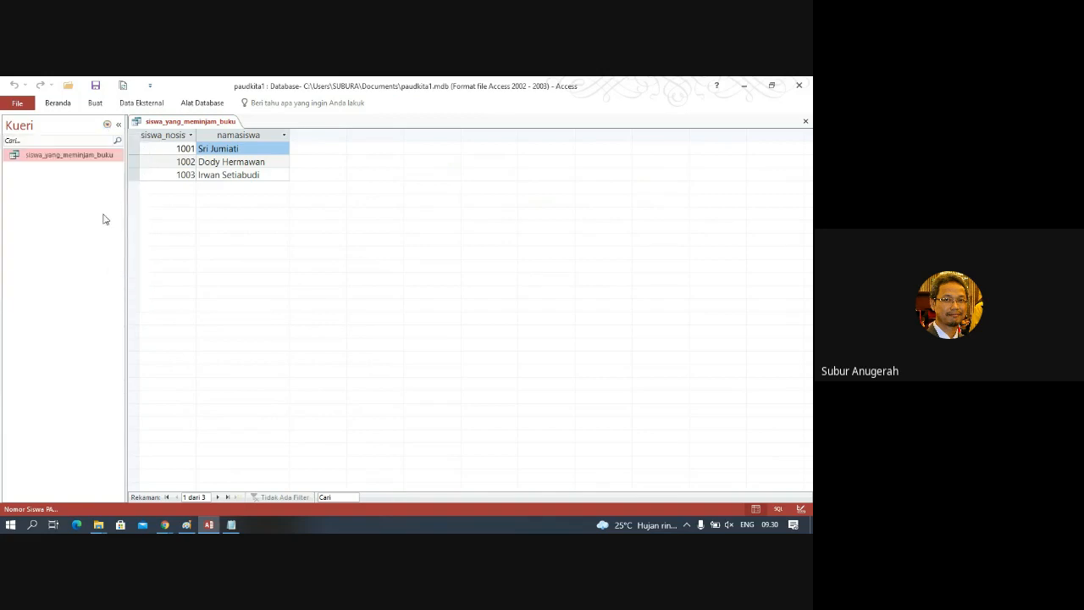
click(805, 123)
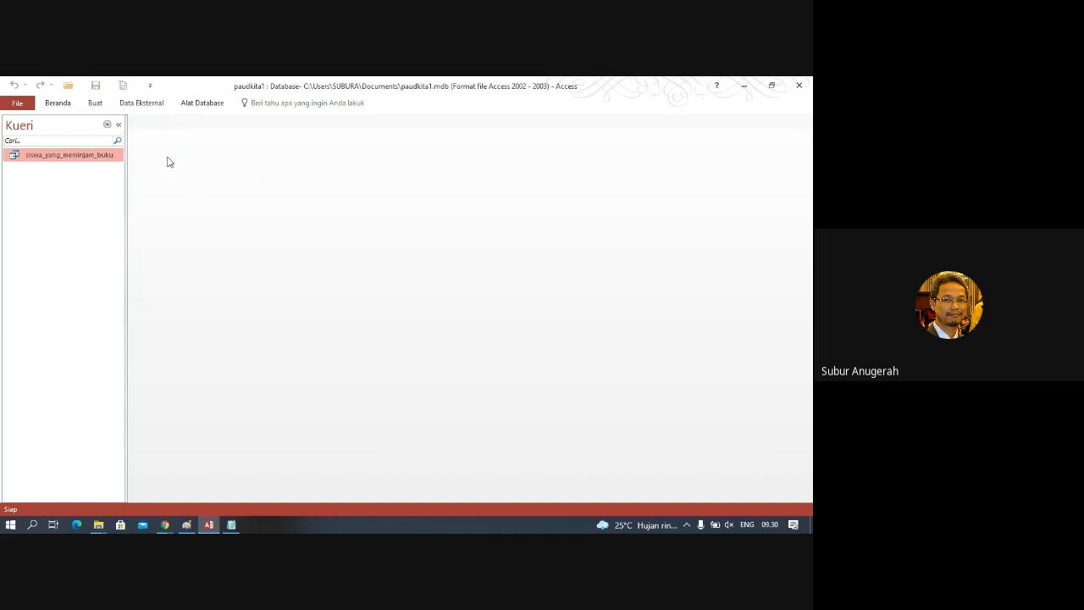
click(141, 104)
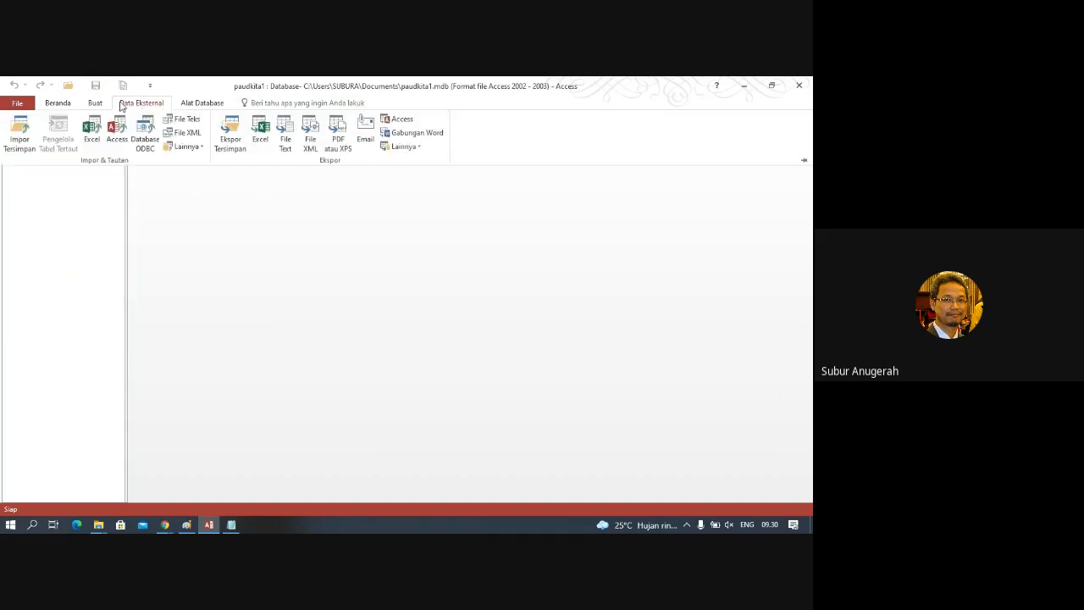
click(100, 102)
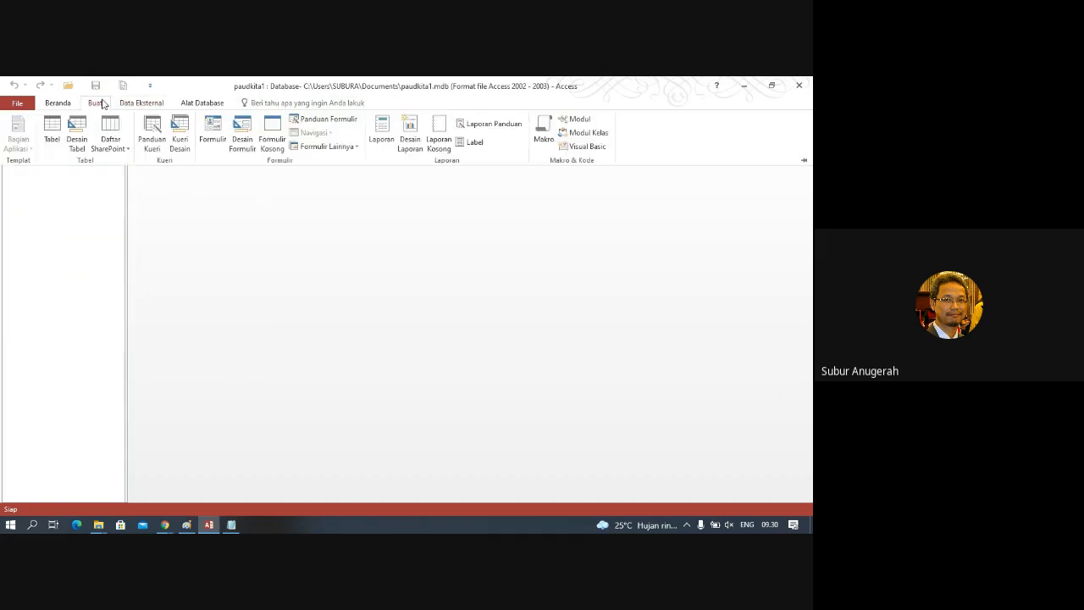
click(184, 140)
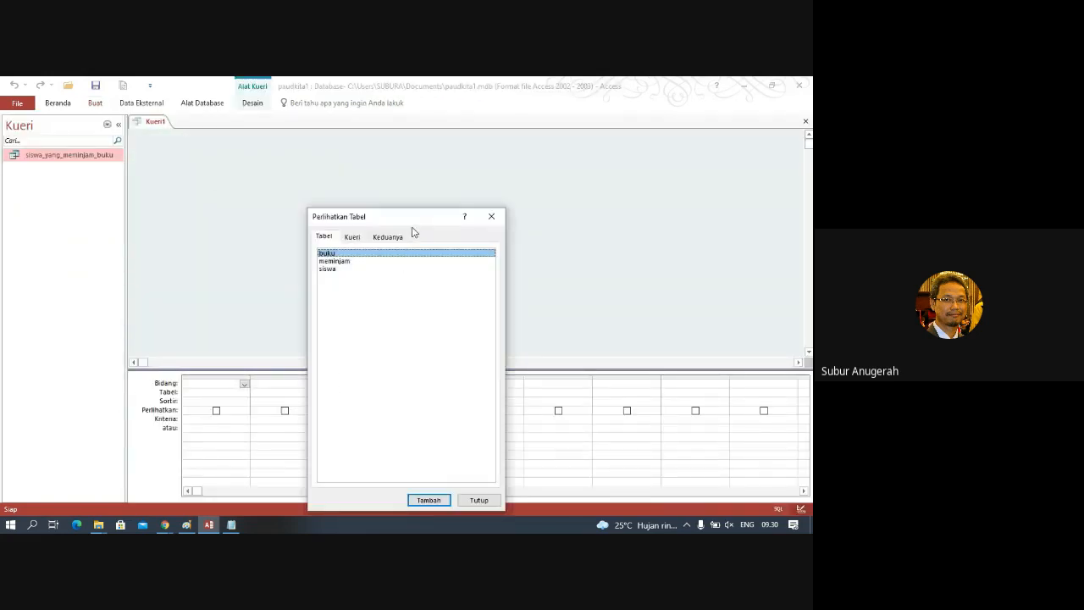
drag(416, 224, 560, 156)
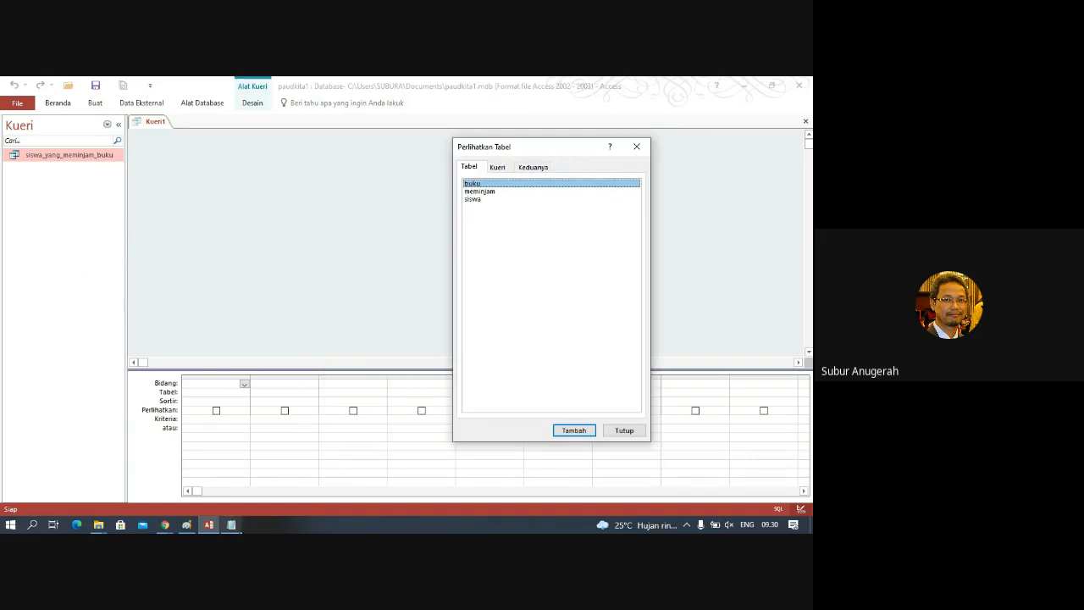
Check question 4 in Notepad, then add the siswa and meminjam tables to the new query
click(231, 524)
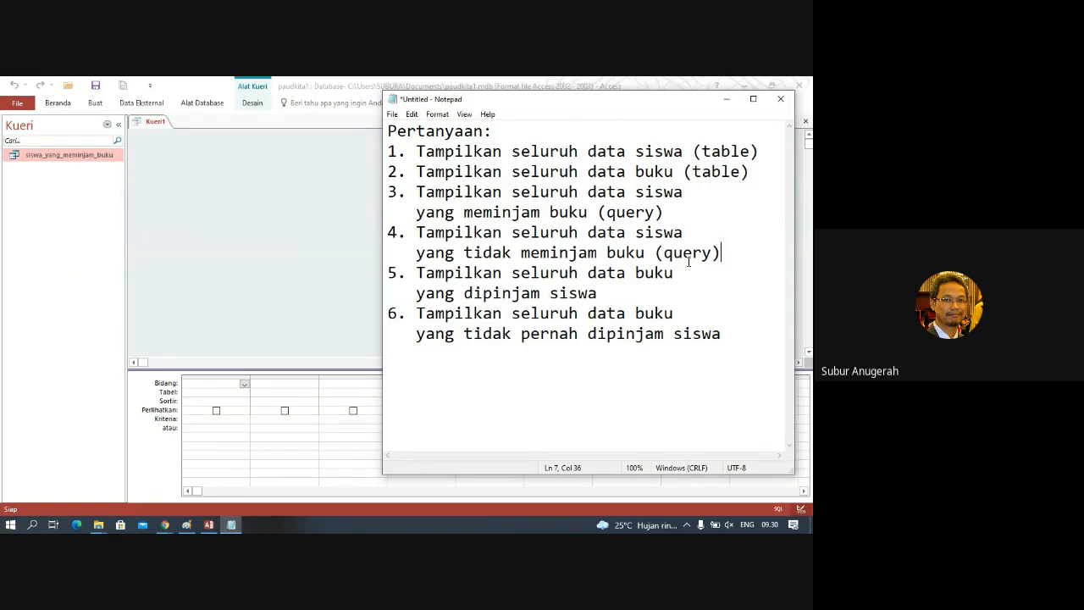
drag(468, 252, 659, 246)
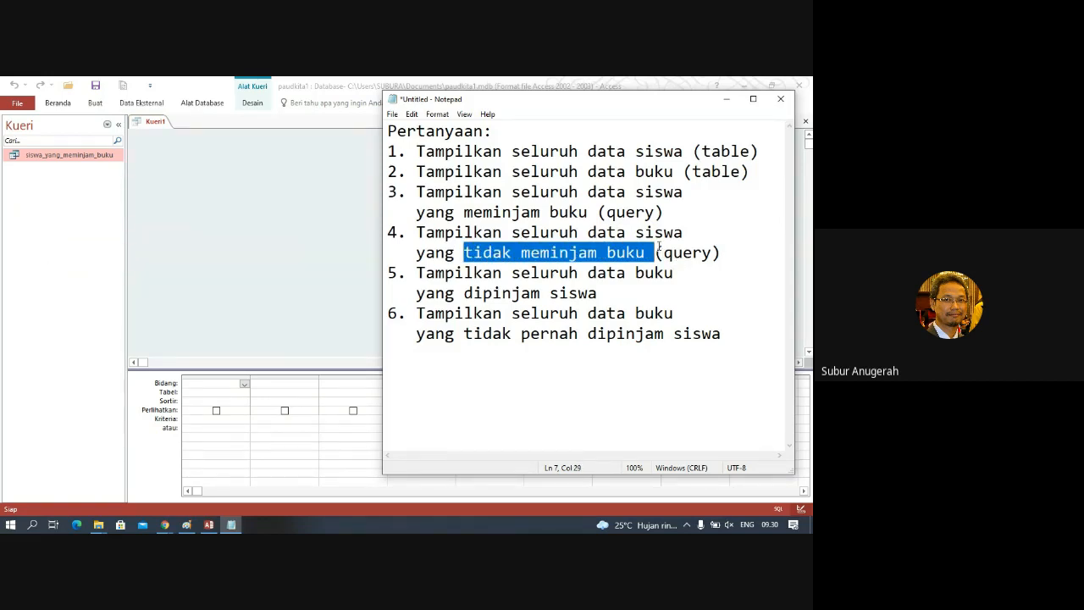
click(301, 252)
click(487, 200)
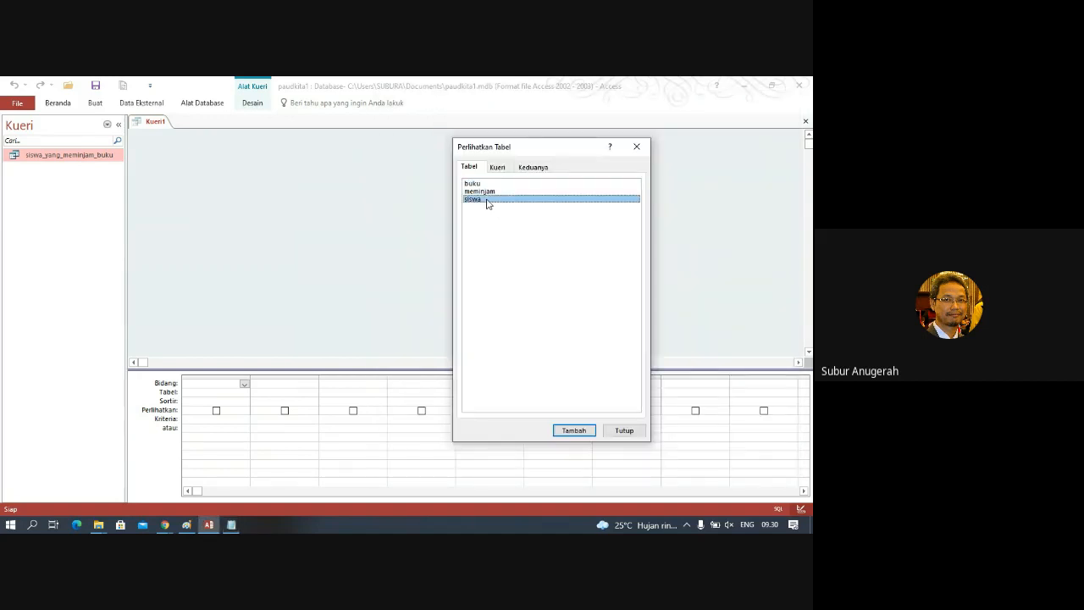
click(574, 431)
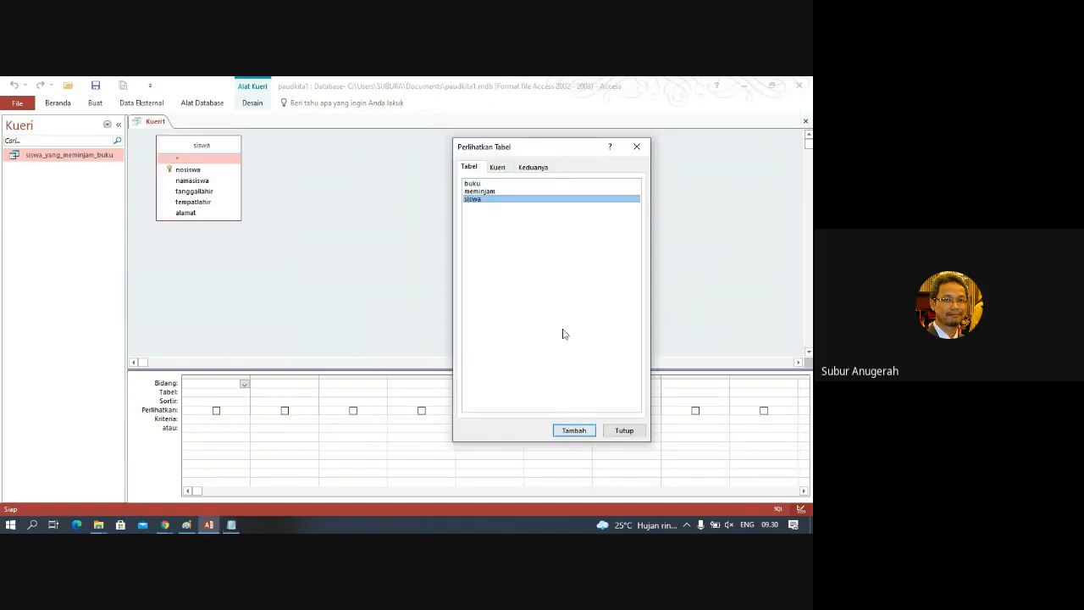
click(512, 192)
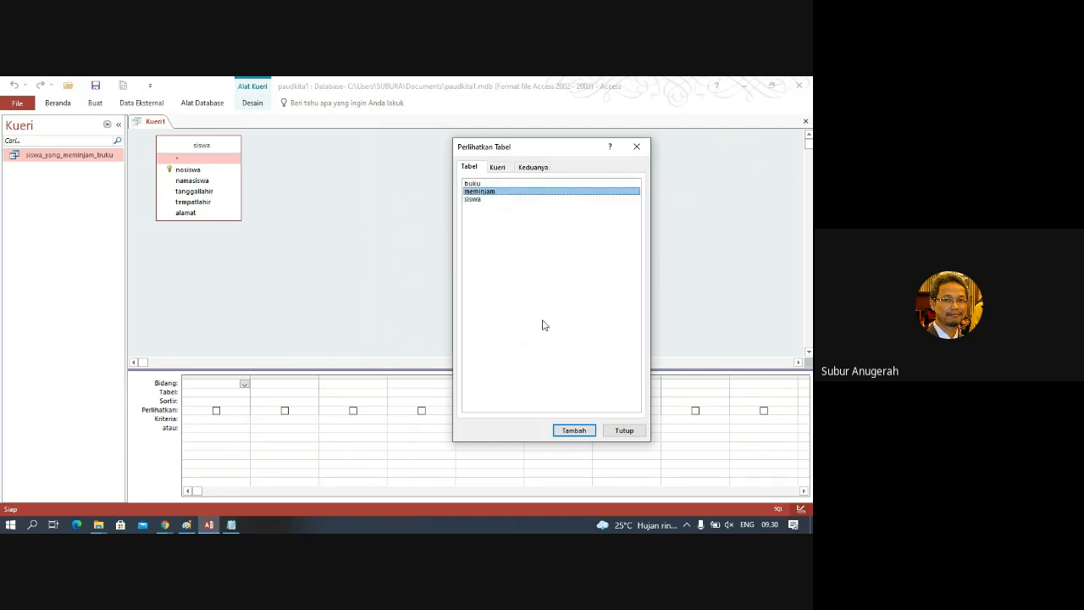
click(573, 431)
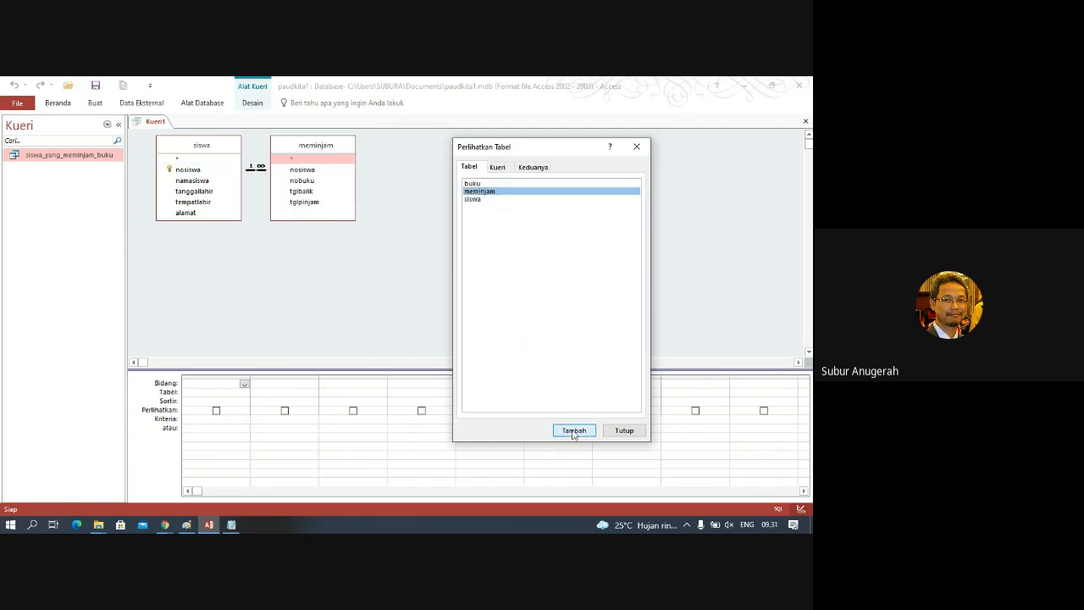
Add the nosiswa and namasiswa fields of siswa to the query, and spread the siswa and meminjam tables apart
click(624, 431)
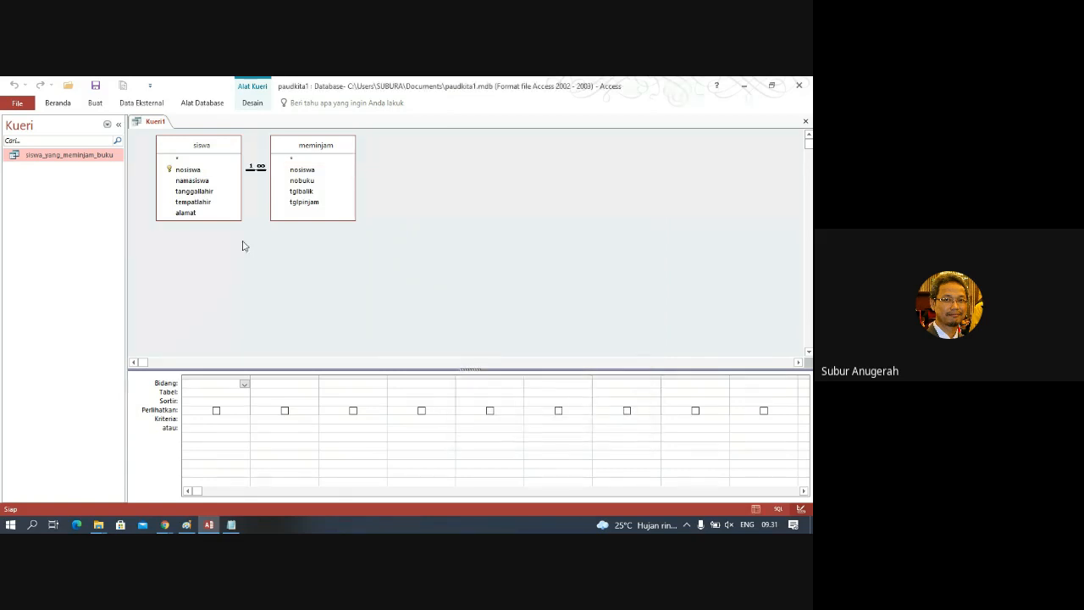
click(190, 170)
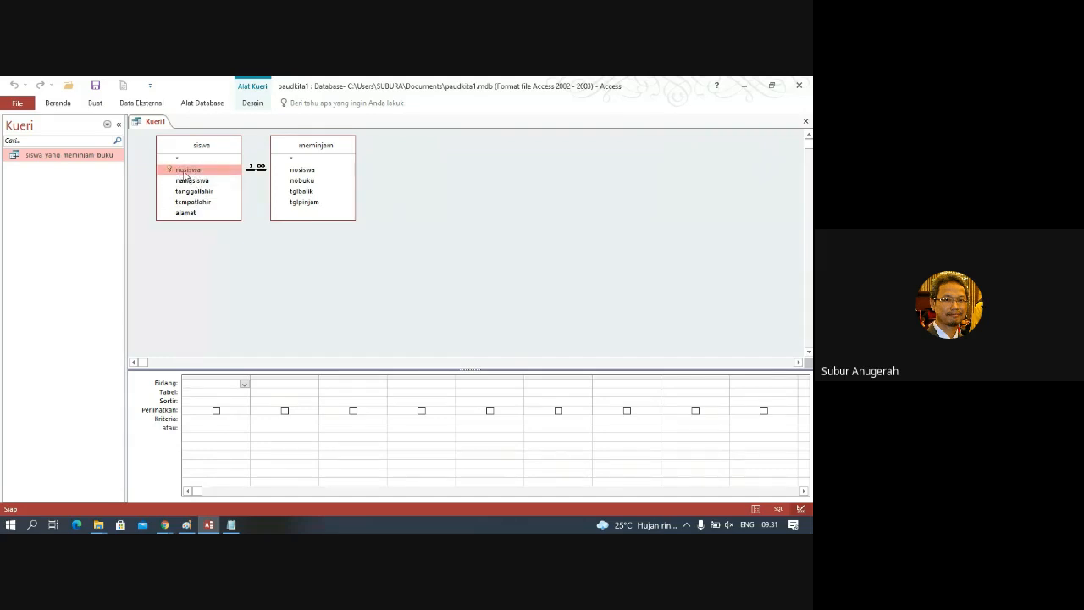
double_click(189, 170)
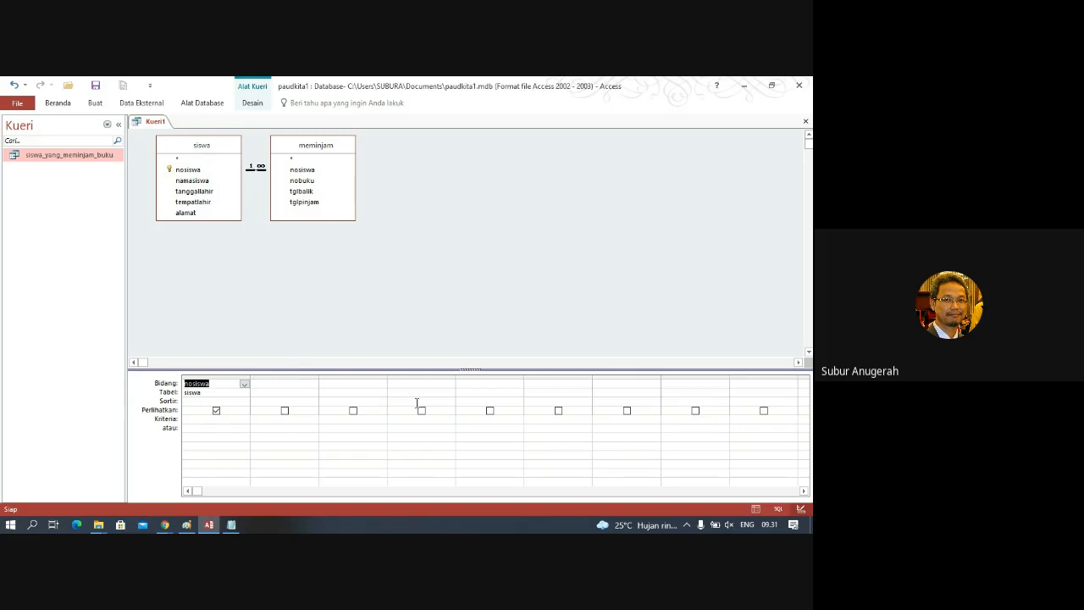
click(193, 182)
double_click(192, 181)
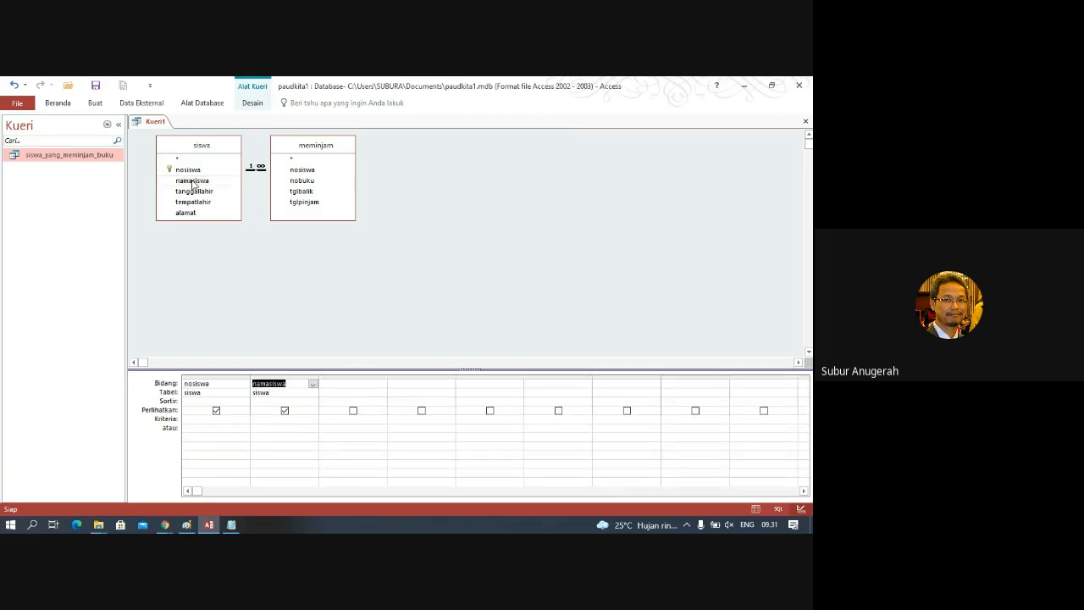
drag(305, 149, 370, 215)
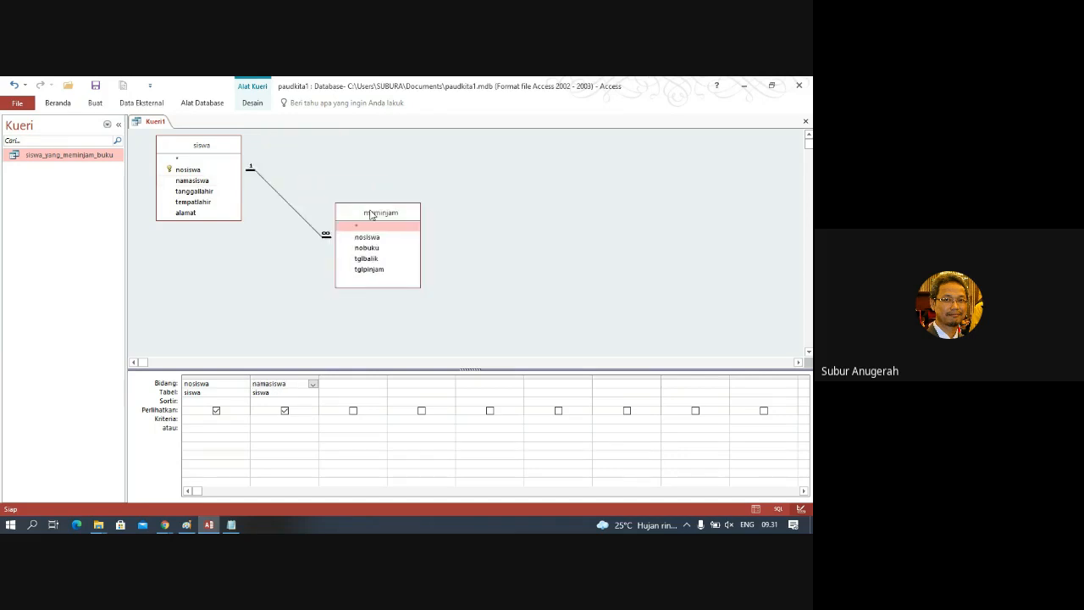
drag(217, 148, 240, 149)
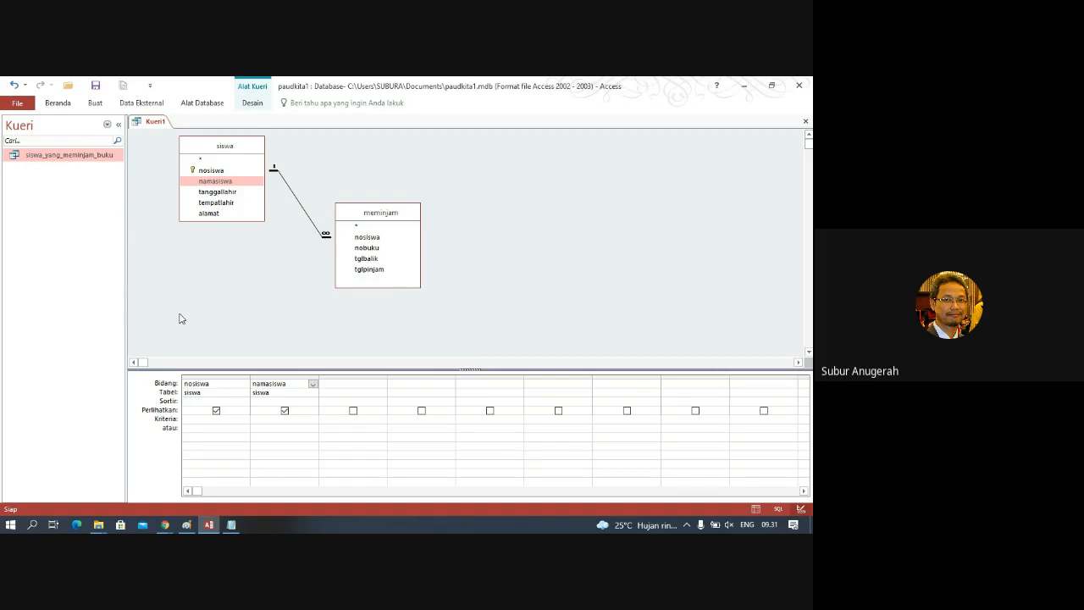
Show the new query's data in datasheet view and widen the namasiswa and nosiswa columns
right_click(465, 172)
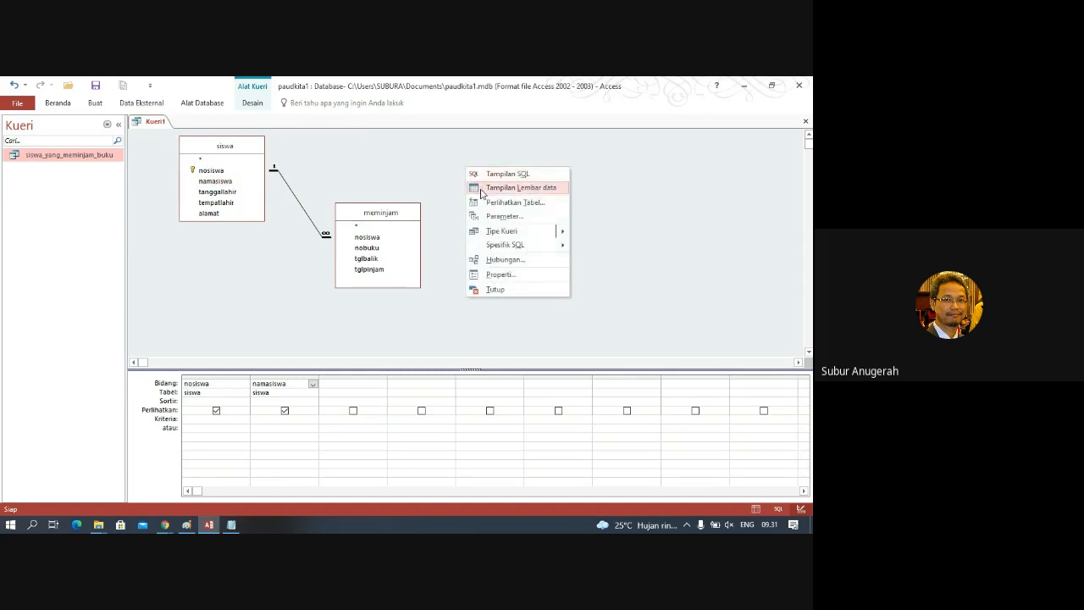
click(480, 189)
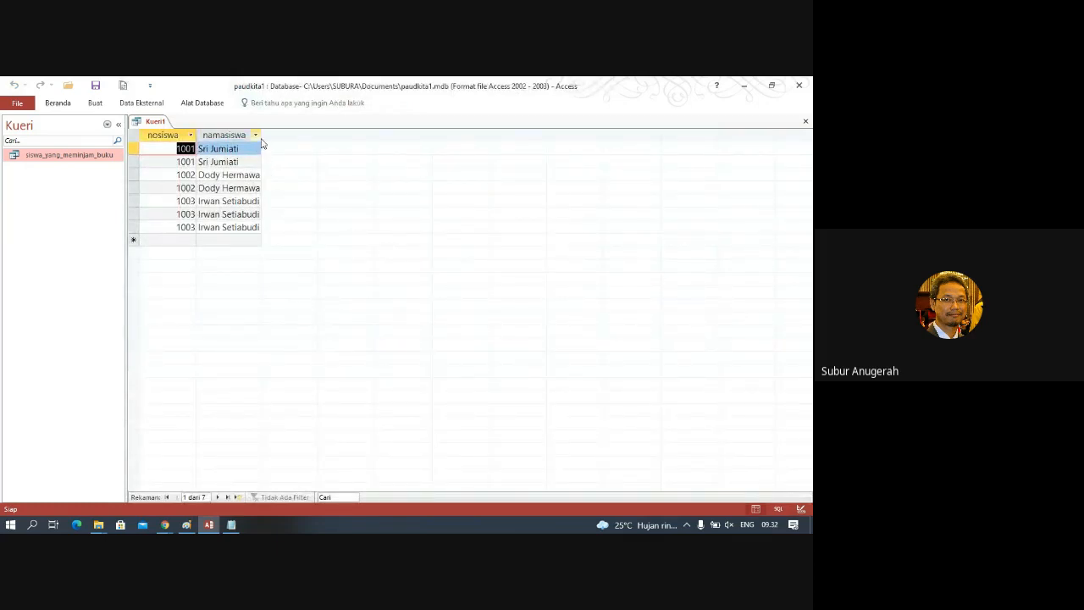
drag(261, 136, 320, 137)
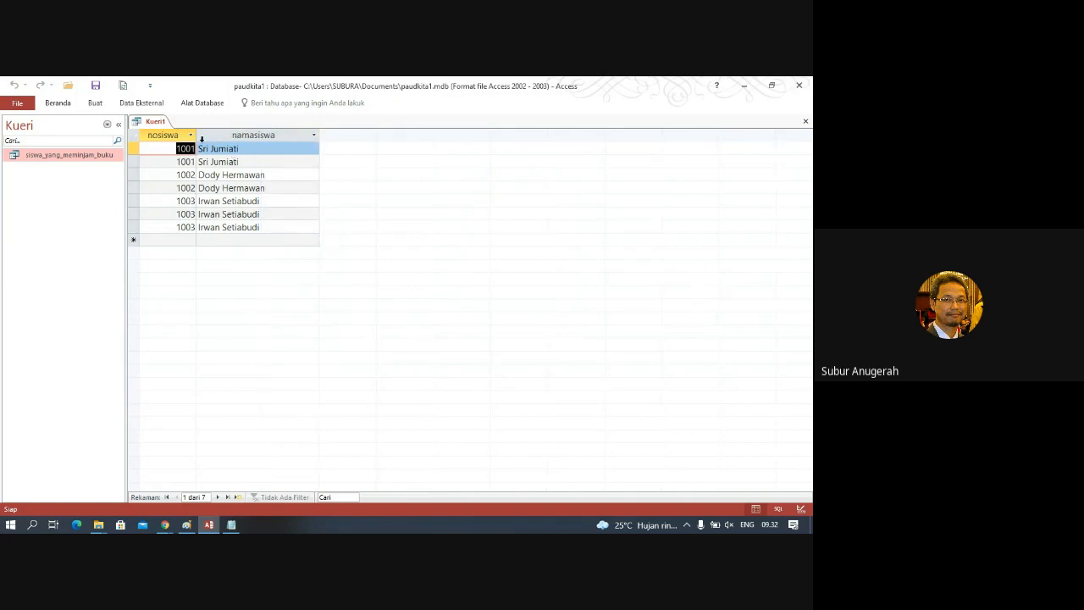
drag(196, 136, 207, 138)
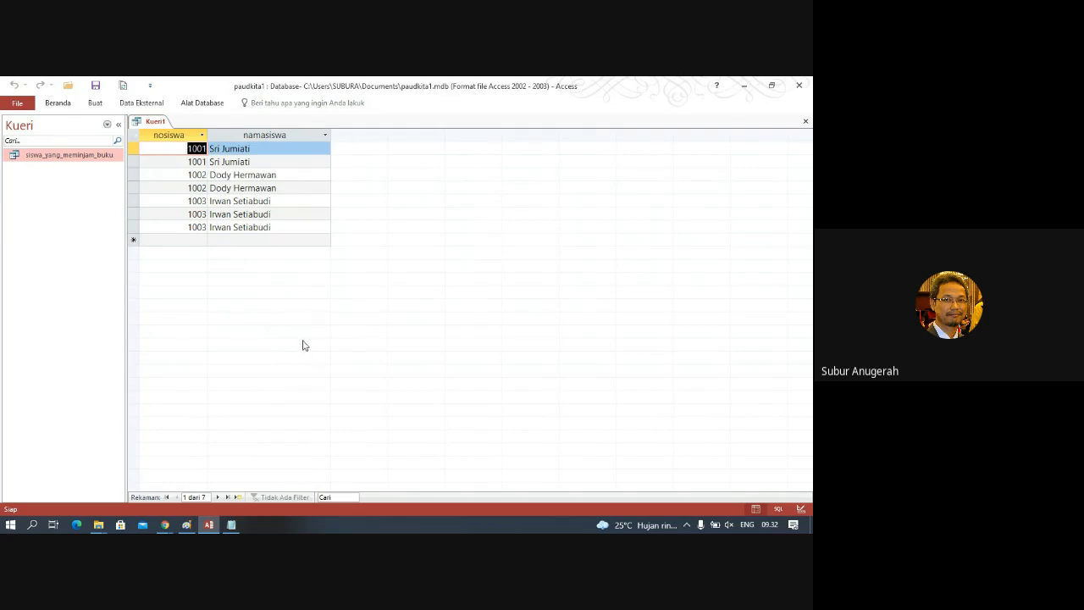
Inspect the design of siswa_yang_meminjam_buku for comparison and close it again
right_click(55, 158)
click(78, 179)
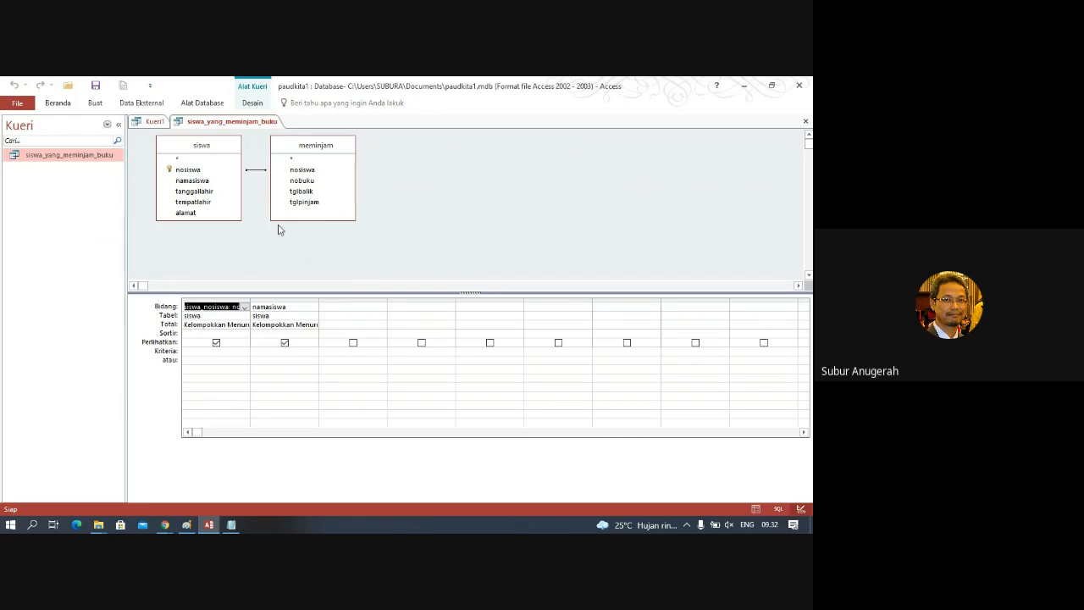
click(806, 121)
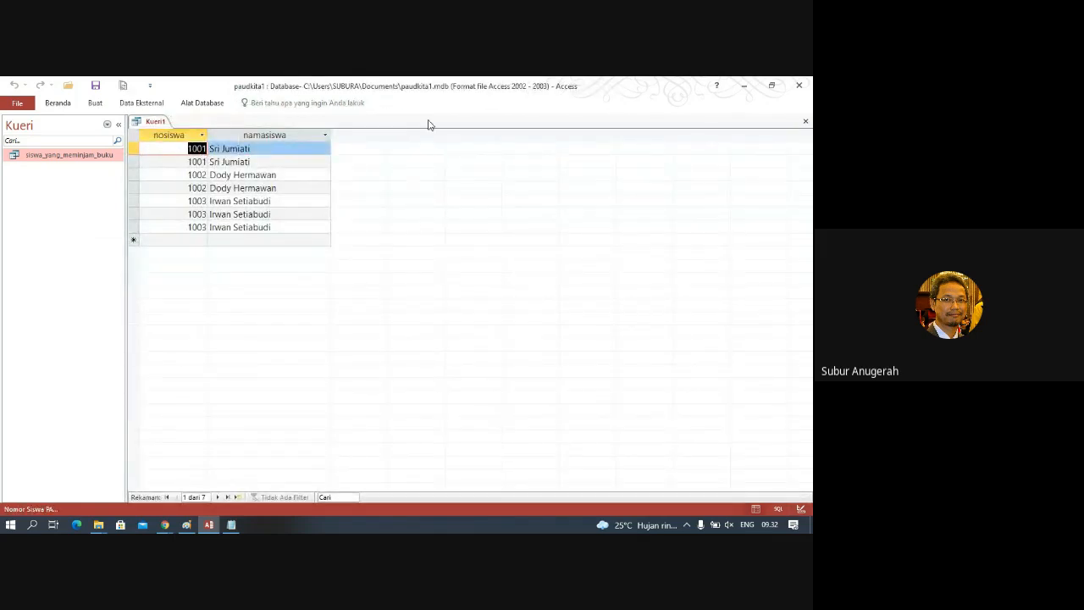
In the new query's design, set the siswa–meminjam join to option 2, including all siswa records and only matching meminjam records
right_click(166, 123)
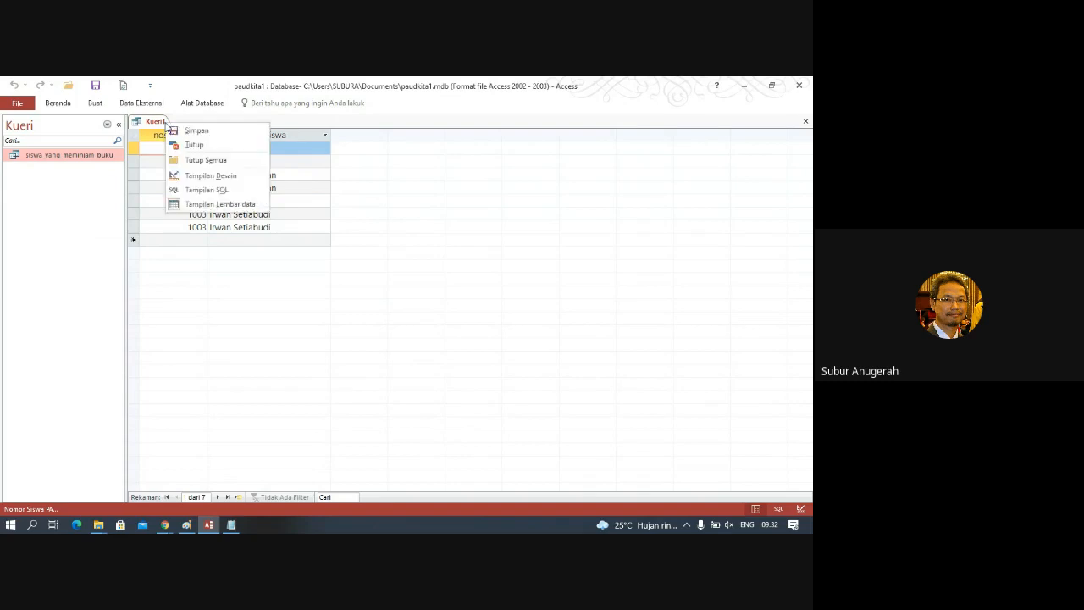
click(199, 175)
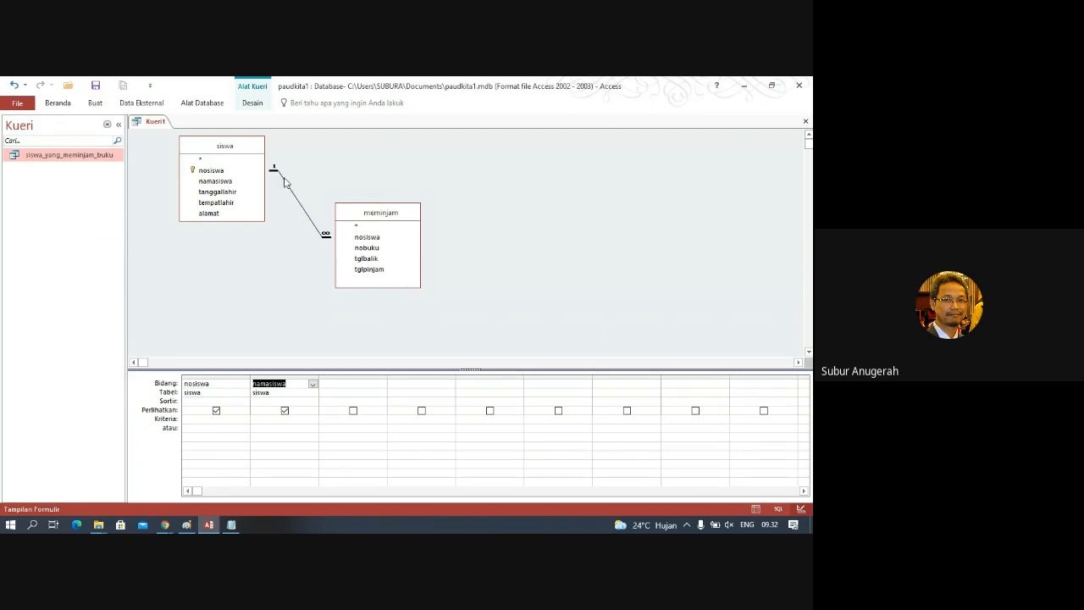
click(306, 216)
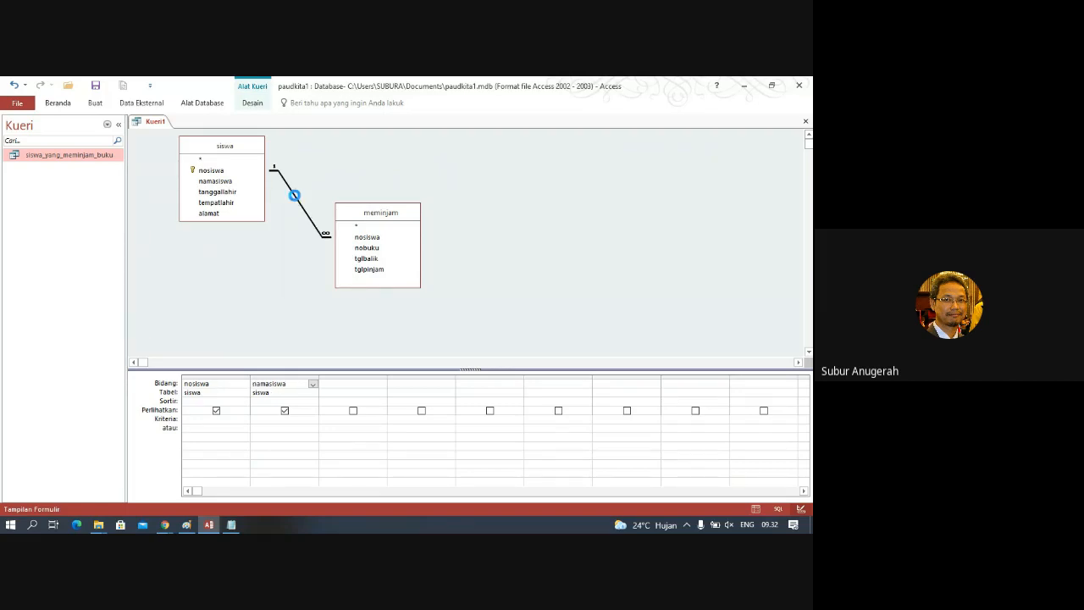
double_click(296, 200)
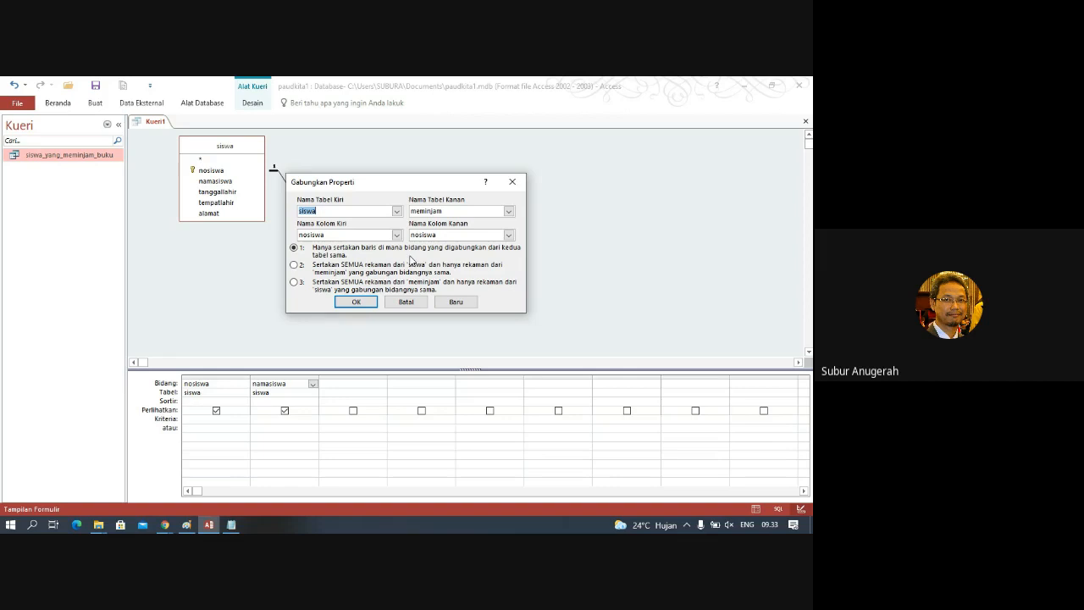
drag(436, 182, 650, 162)
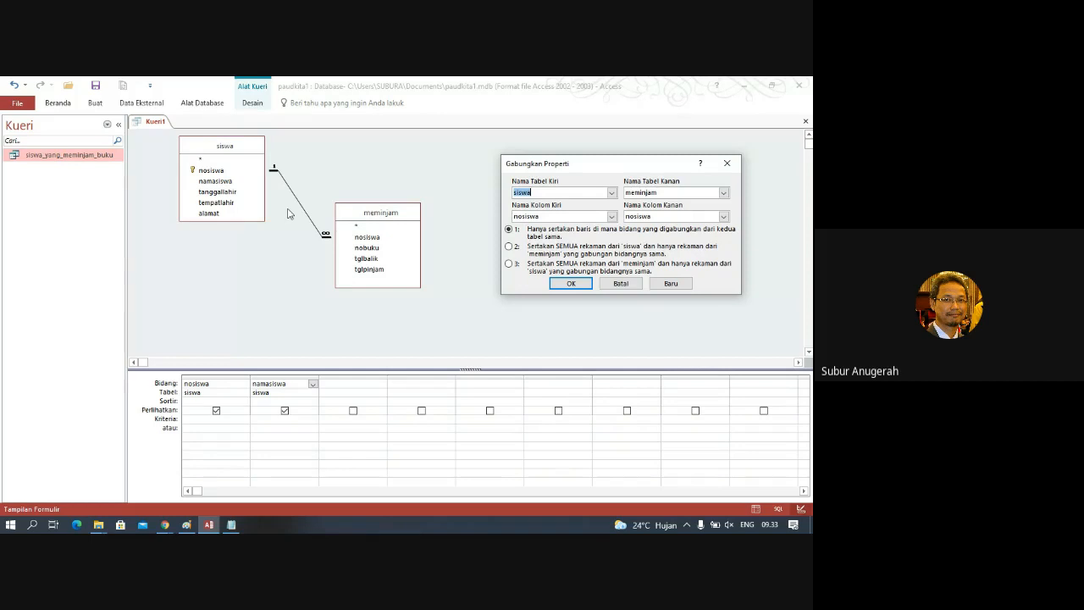
click(509, 246)
click(572, 284)
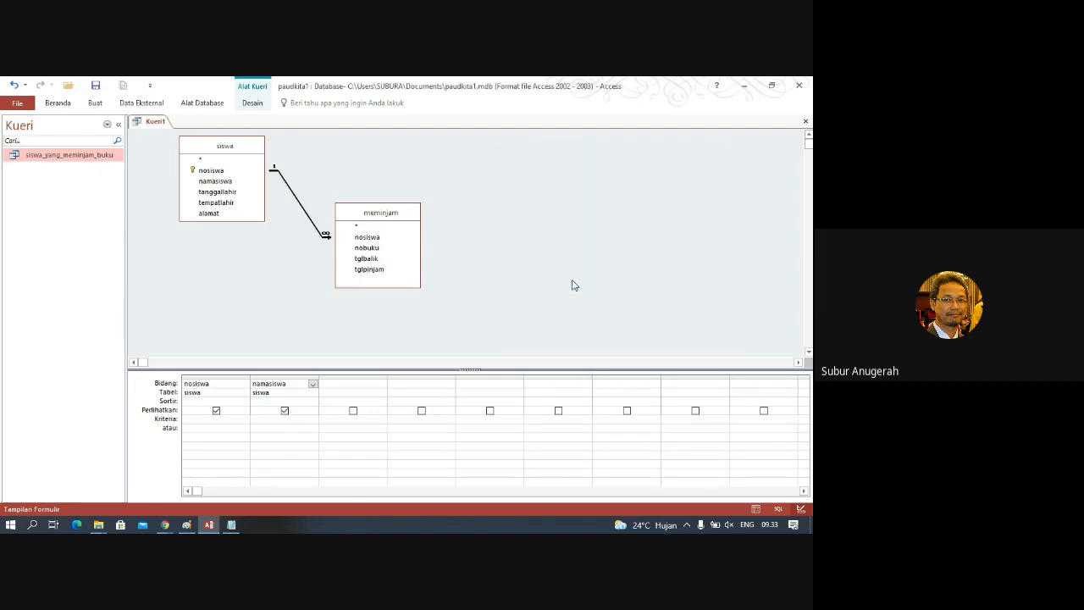
Check the query's data with all siswa records included, and return to design view
right_click(445, 163)
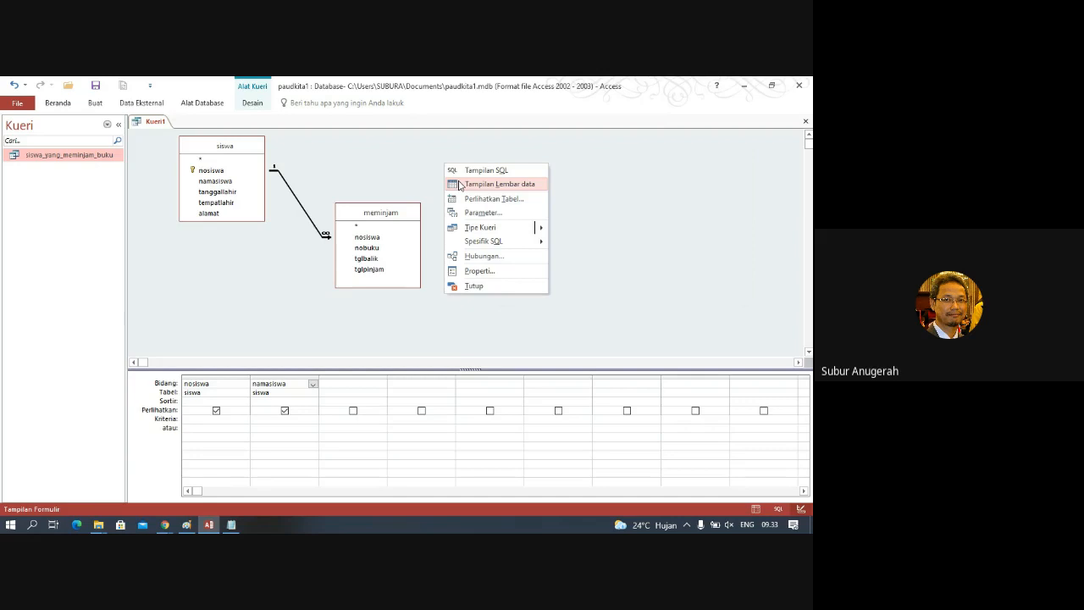
click(460, 185)
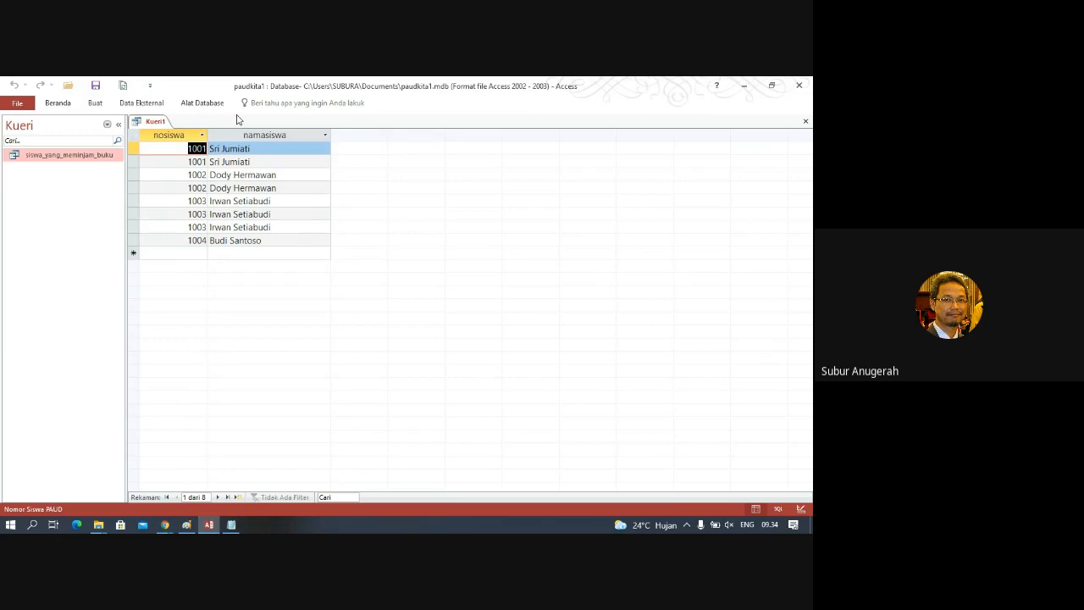
right_click(156, 125)
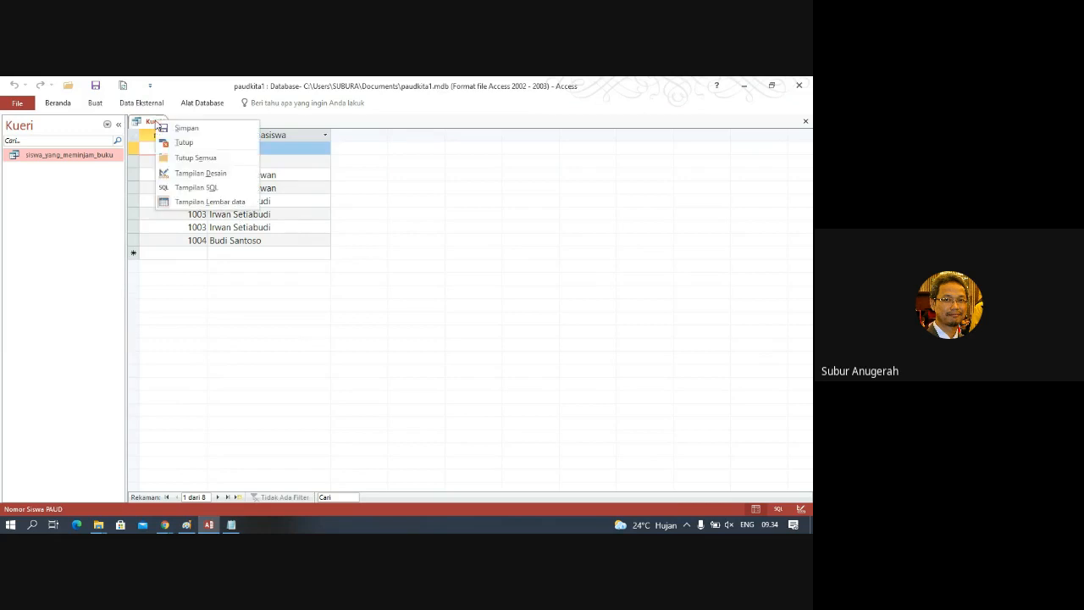
click(191, 175)
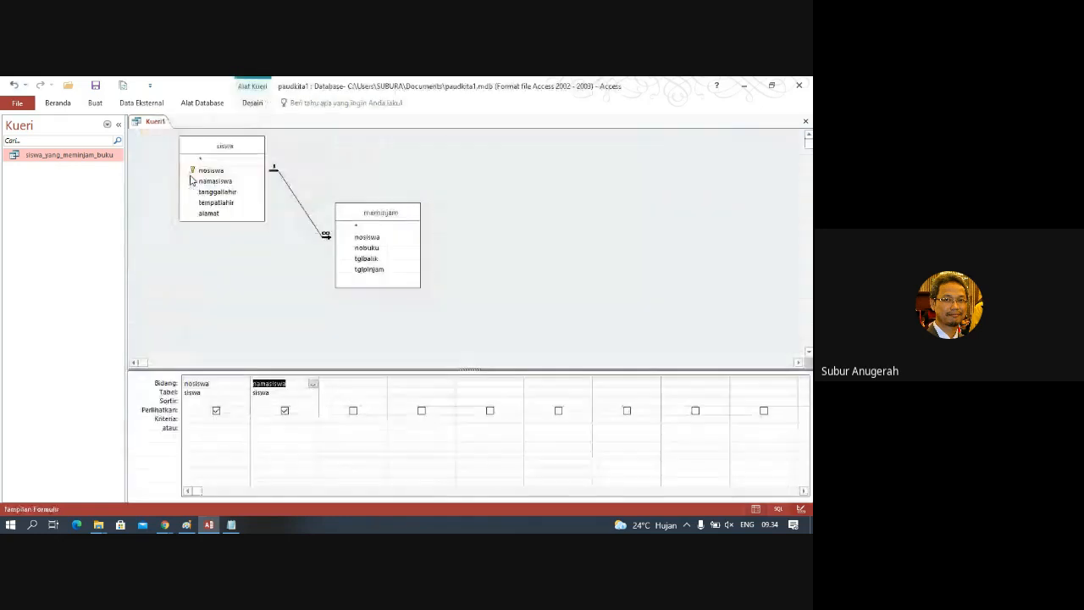
Try join option 3, including all meminjam records and only matching siswa records, and check the resulting data
double_click(299, 207)
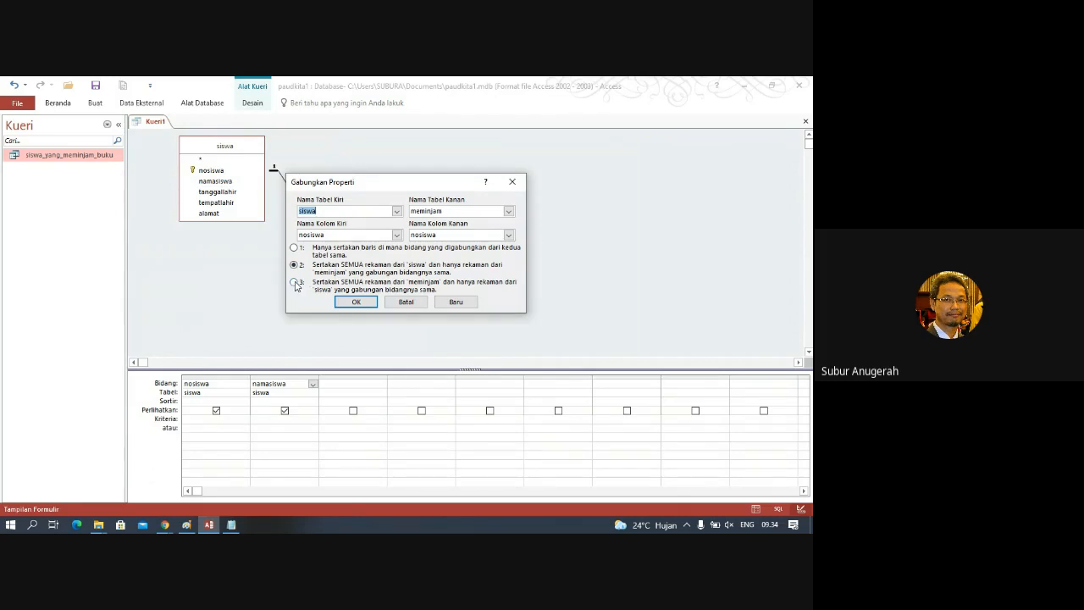
click(295, 283)
click(356, 302)
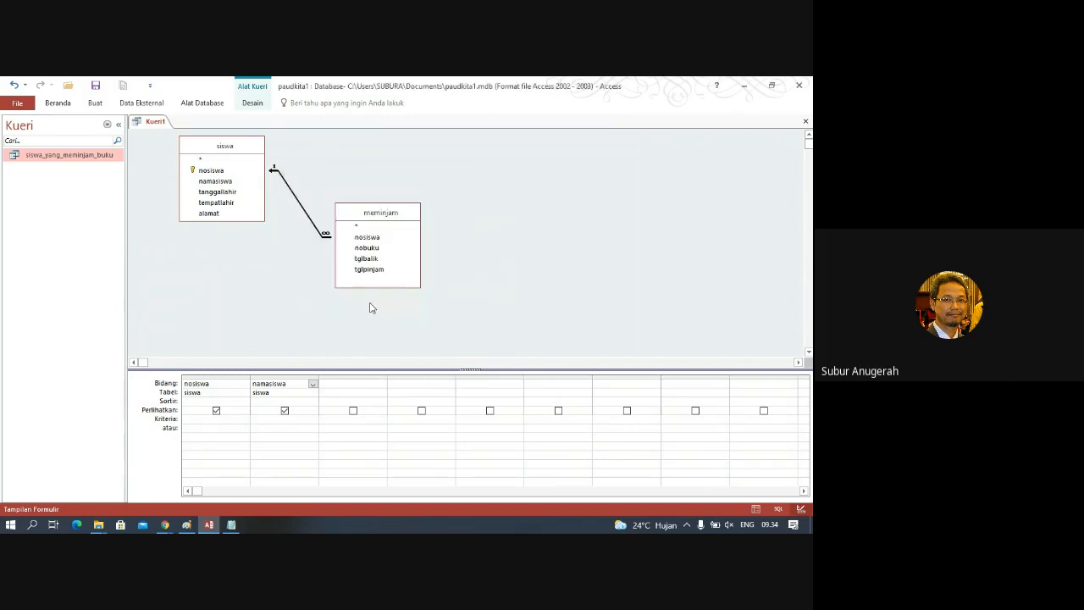
right_click(409, 154)
click(429, 173)
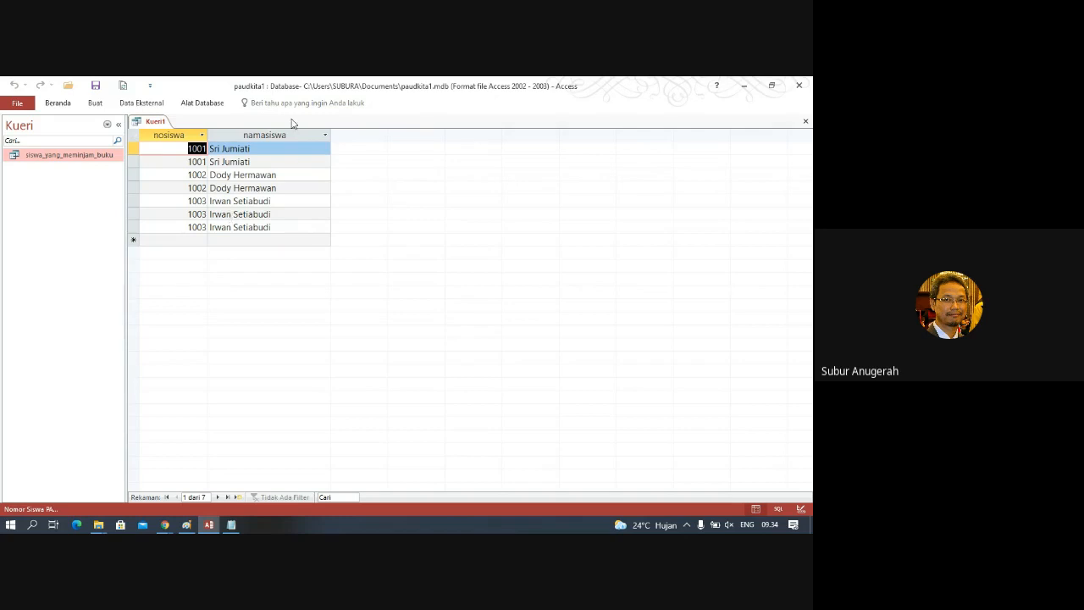
right_click(177, 123)
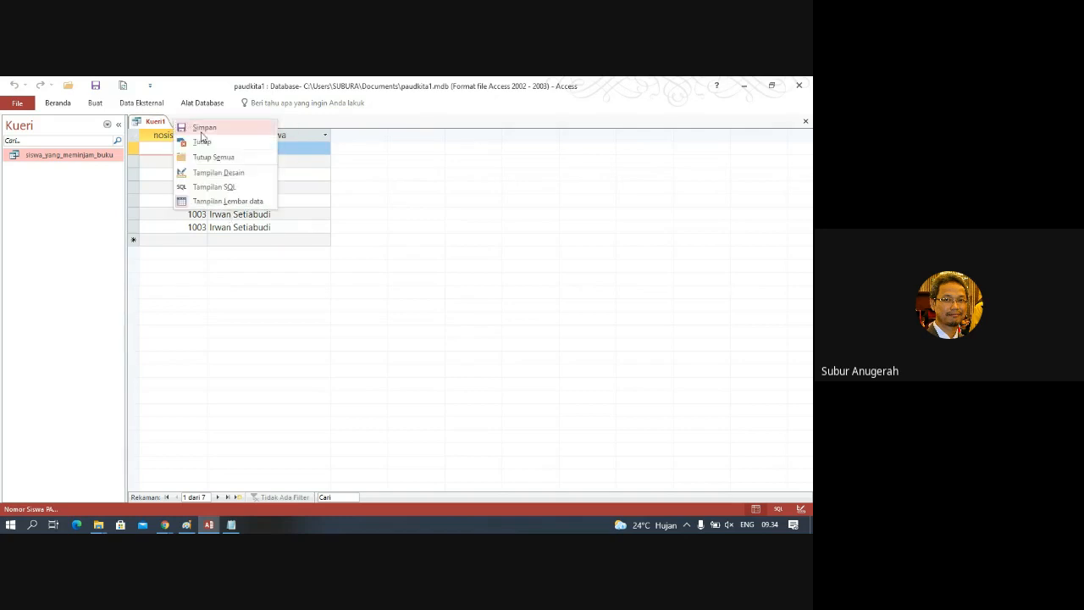
click(216, 172)
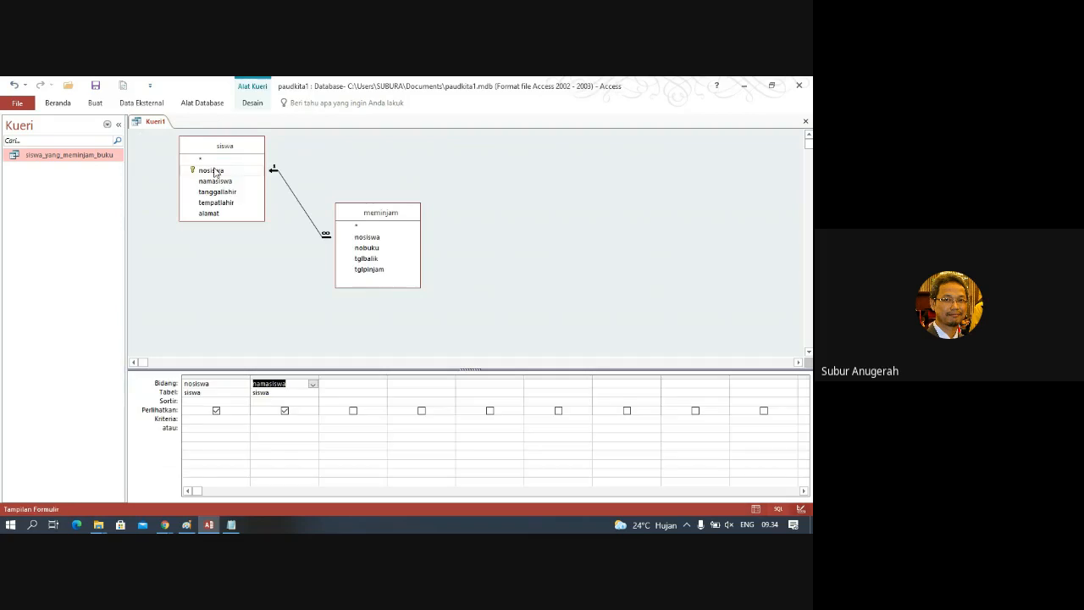
Set the join between siswa and meminjam back to option 2, which includes all siswa records
double_click(299, 206)
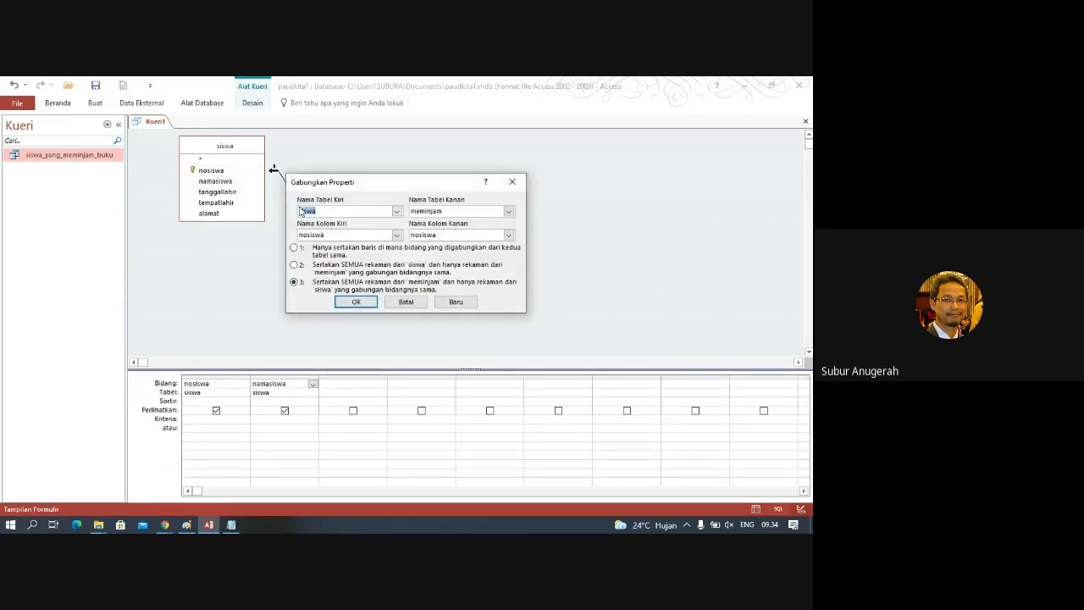
click(293, 266)
click(356, 302)
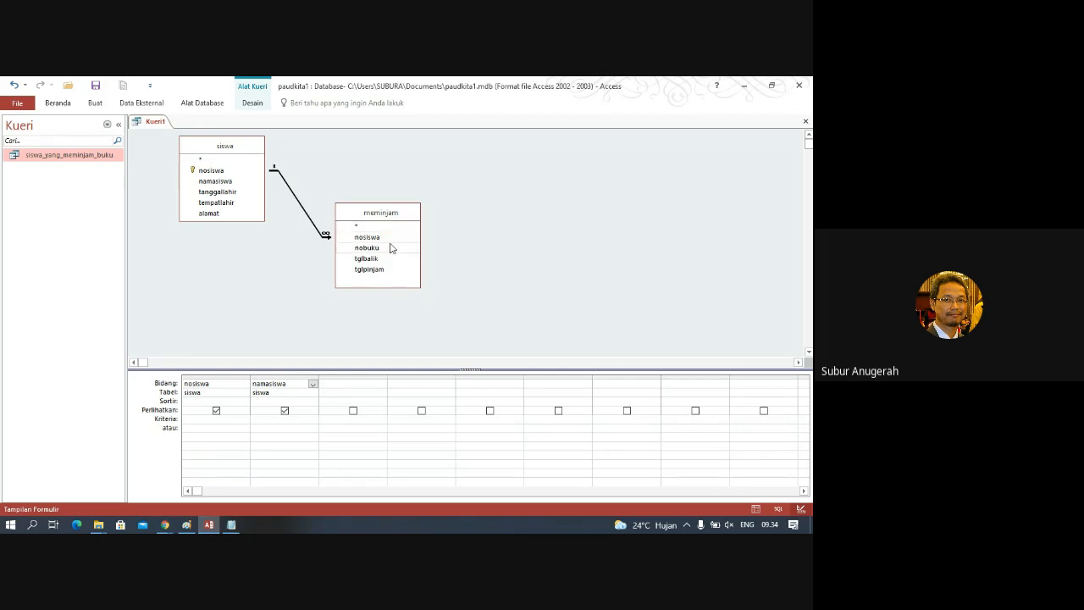
Add nobuku from meminjam as the third query field, and check the data before returning to design view
click(372, 386)
click(381, 385)
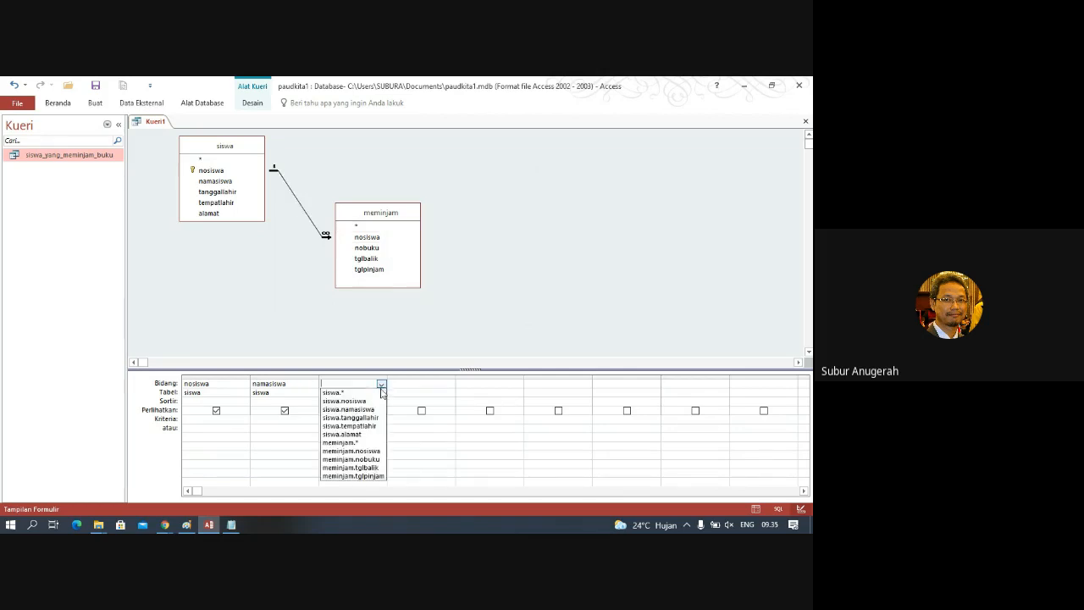
click(378, 460)
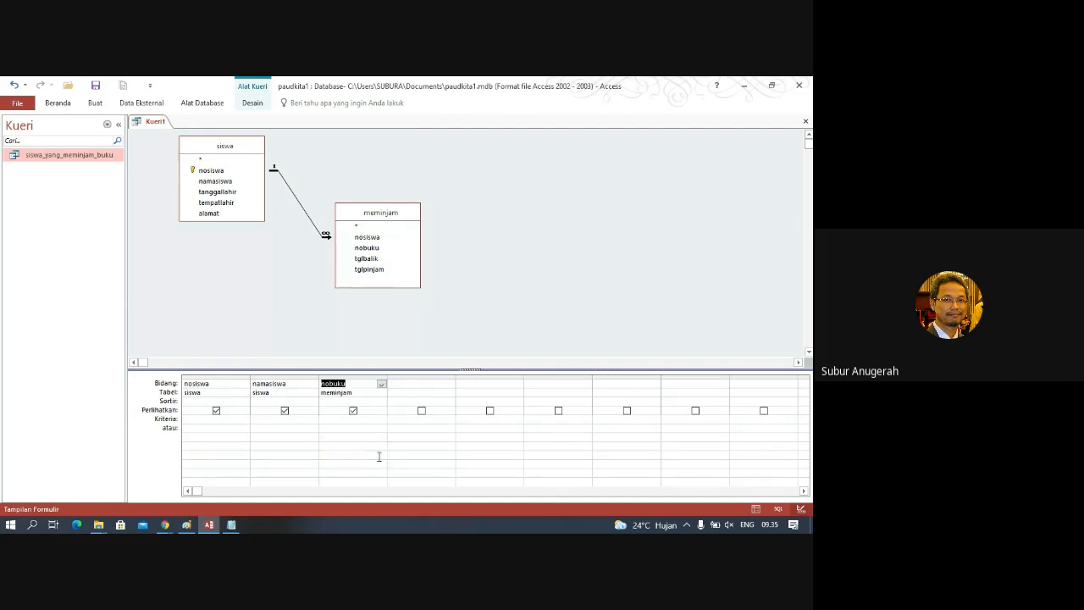
right_click(342, 402)
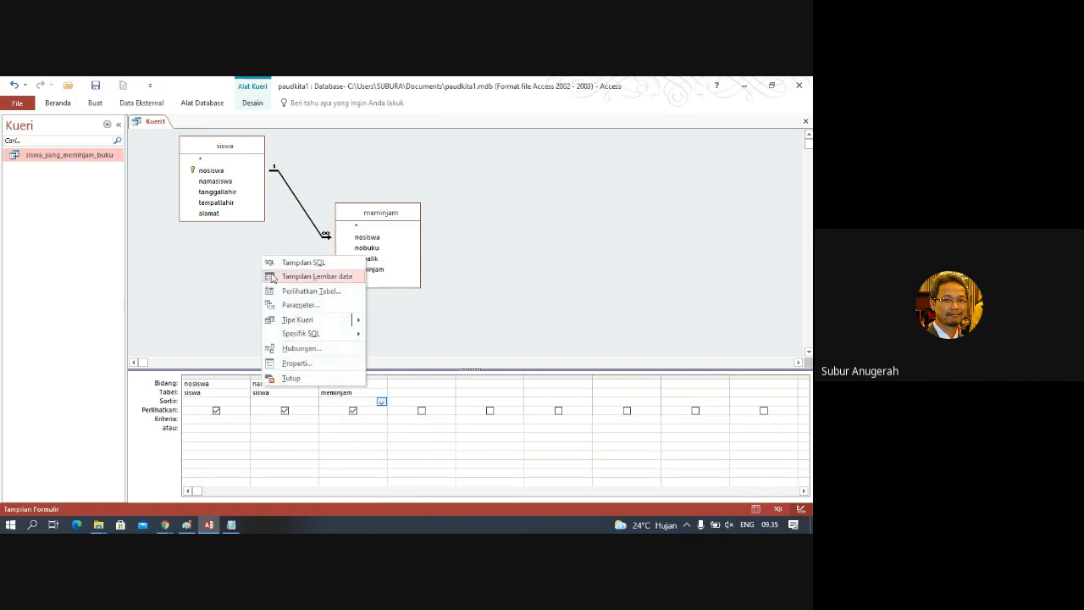
click(275, 277)
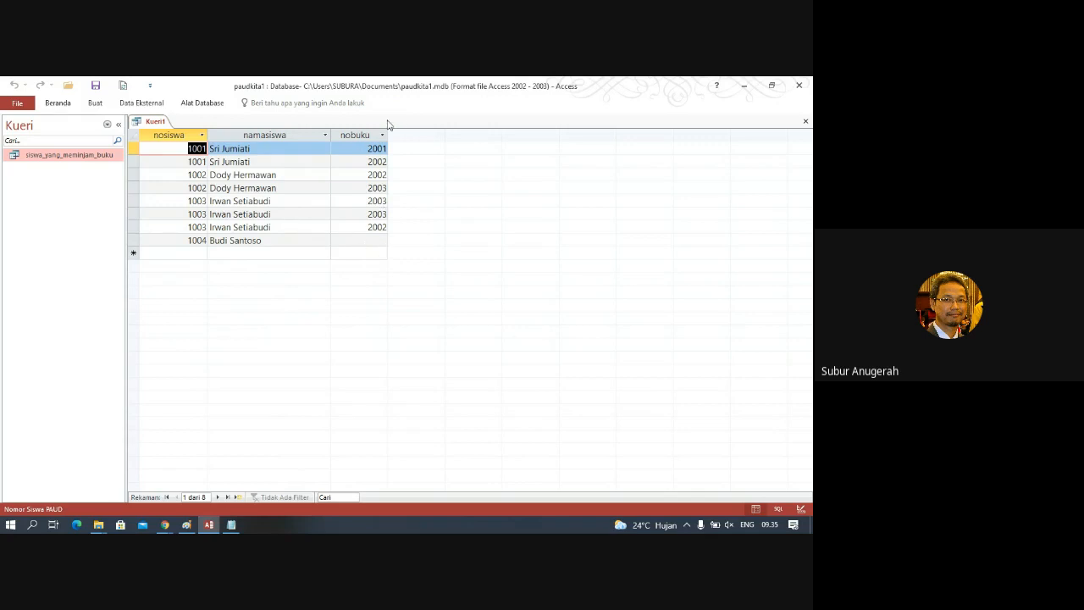
right_click(164, 124)
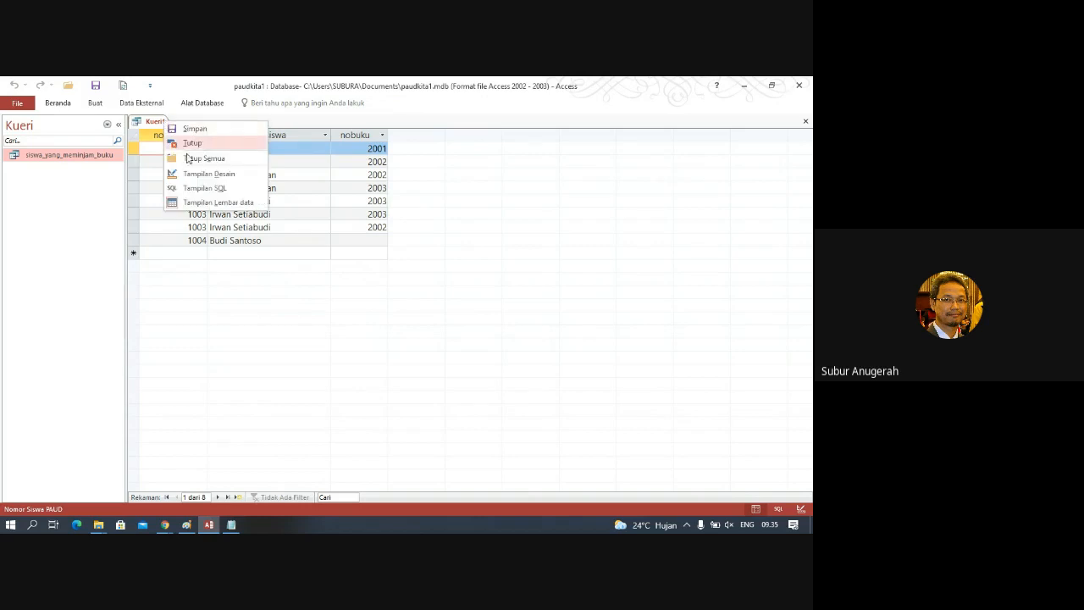
click(203, 174)
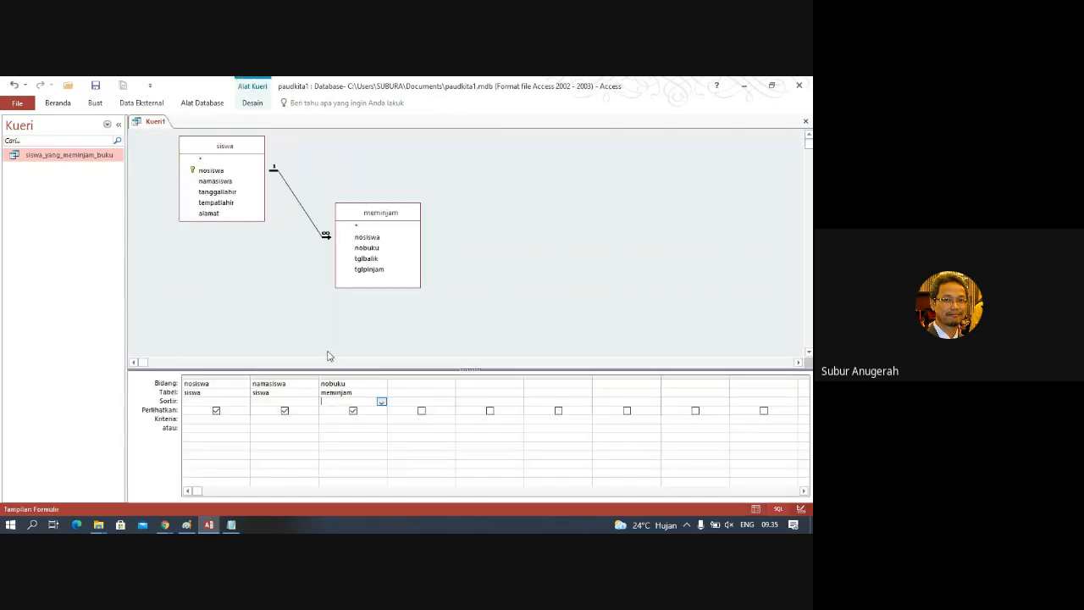
Set the nobuku criterion to Is Null, check the query's data, and return to design view
click(342, 419)
text(NULL)
key(Return)
right_click(441, 155)
click(476, 172)
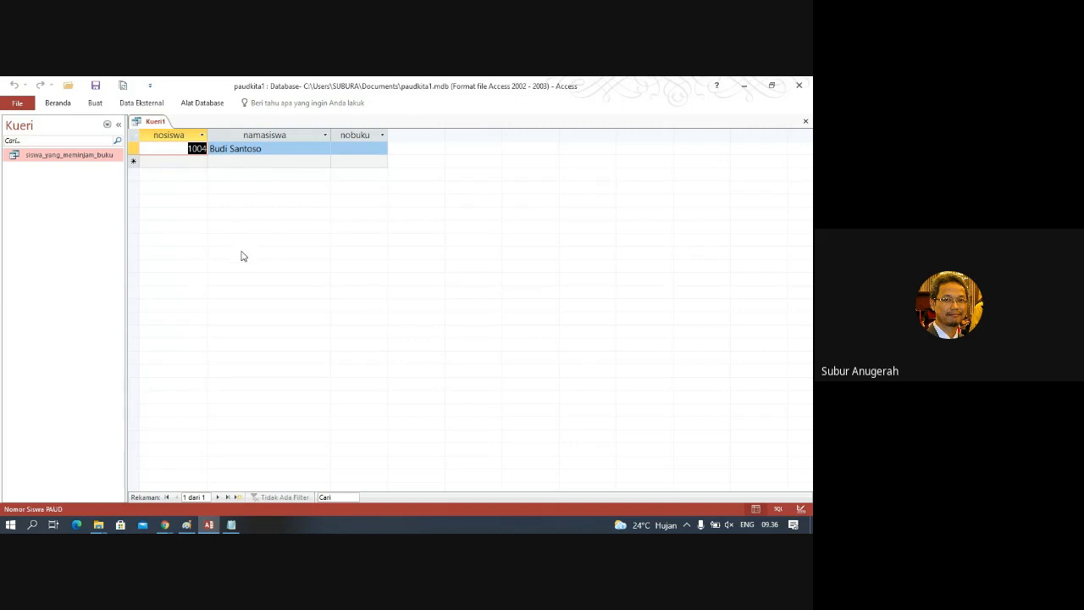
right_click(150, 121)
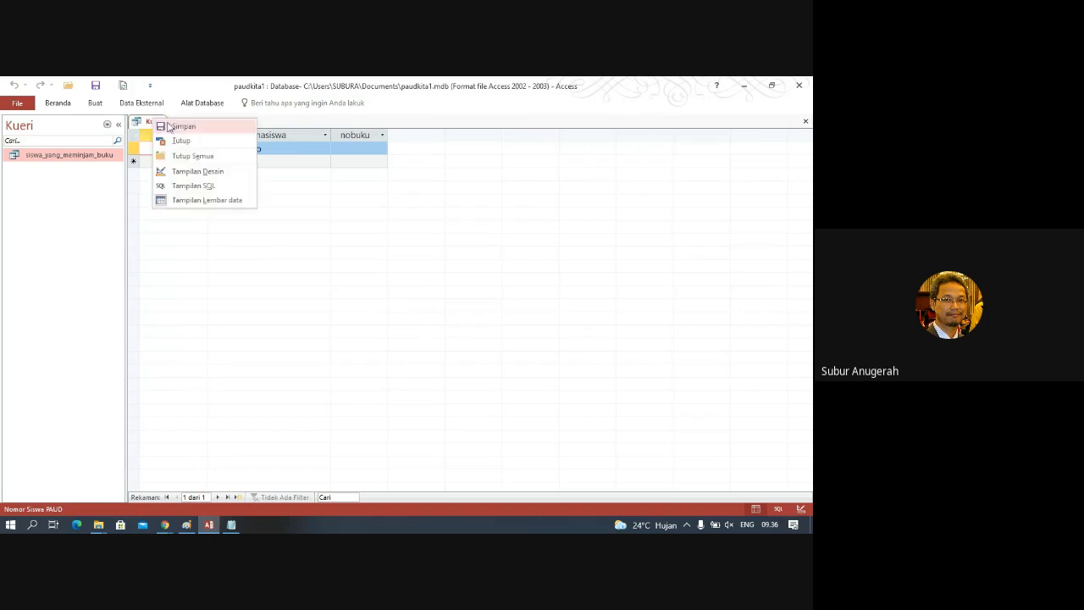
click(194, 172)
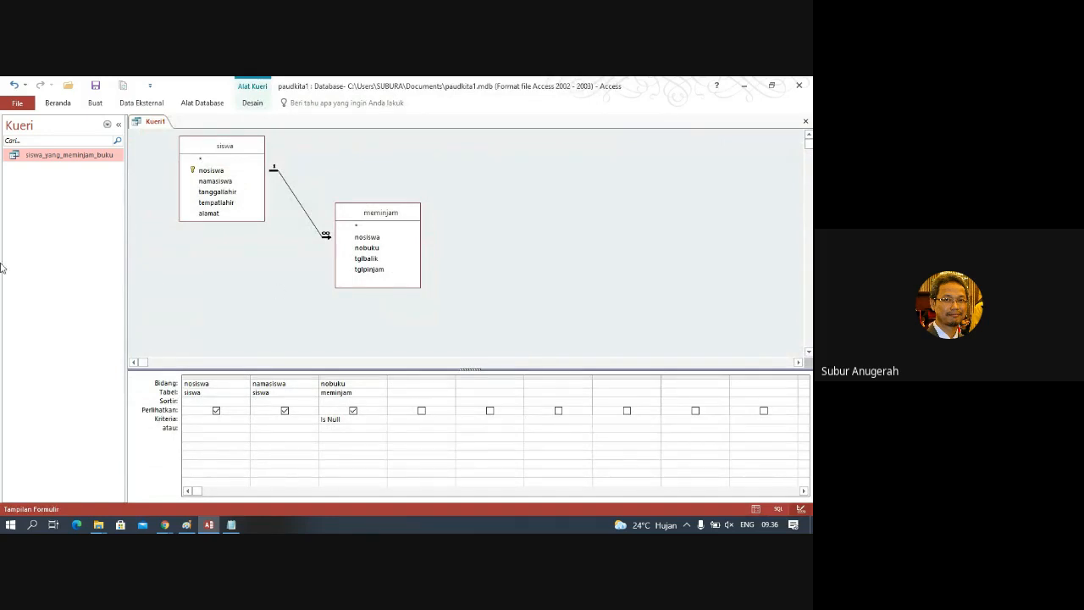
right_click(81, 207)
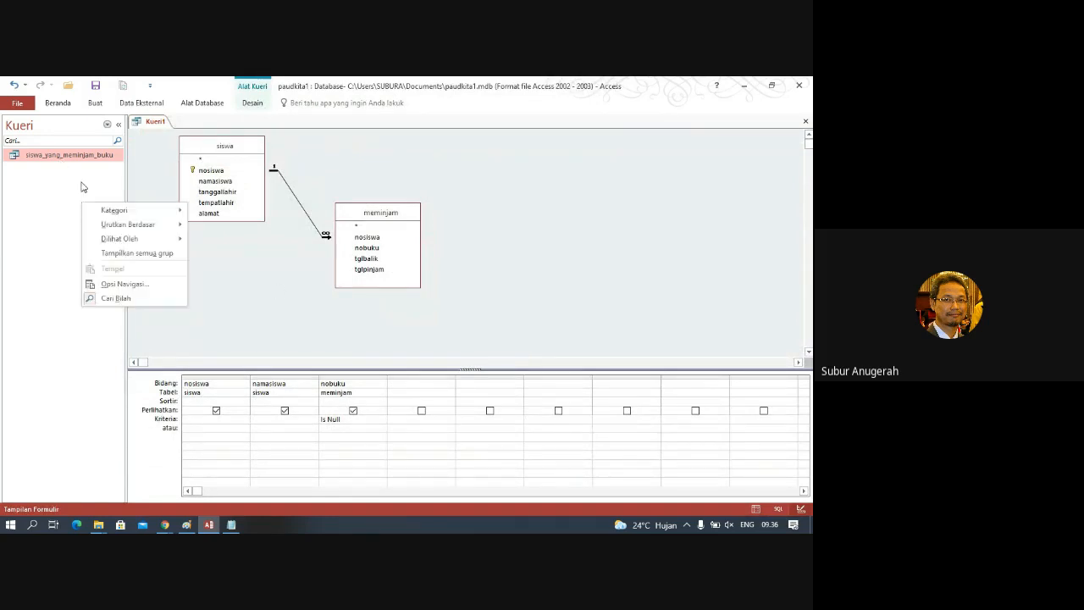
click(74, 186)
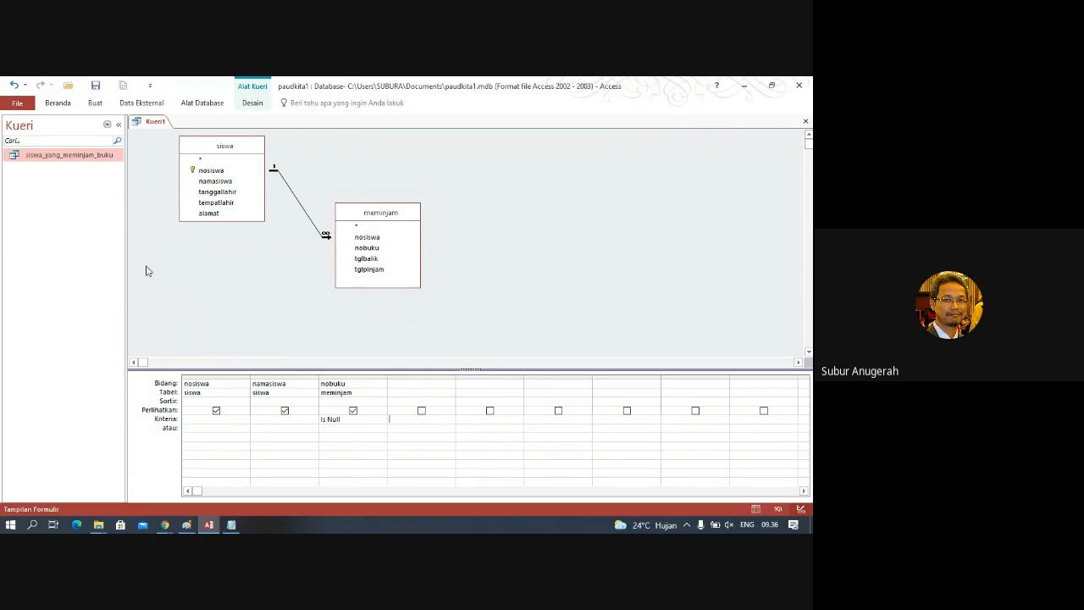
Switch to Notepad to review questions 3 to 6 about borrowing siswa and borrowed buku, and return to the Access query
click(232, 524)
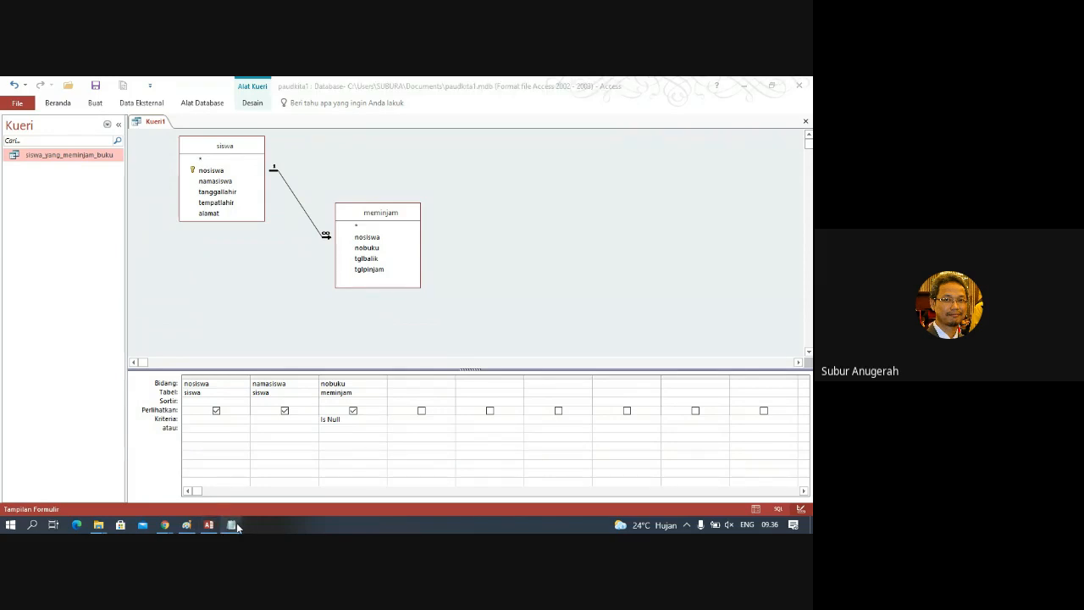
click(234, 523)
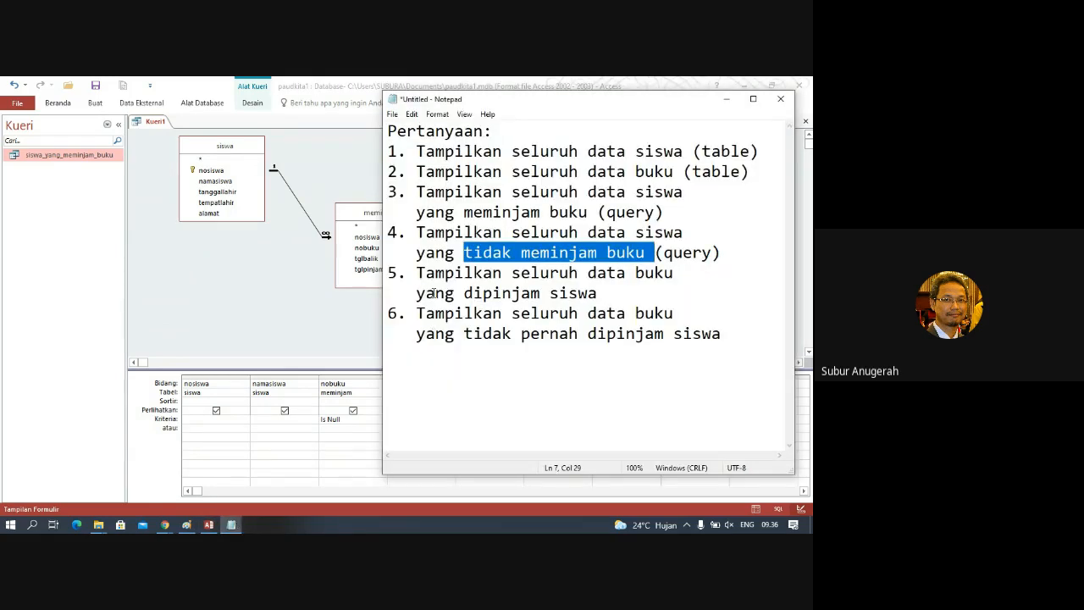
click(423, 192)
drag(422, 191, 492, 211)
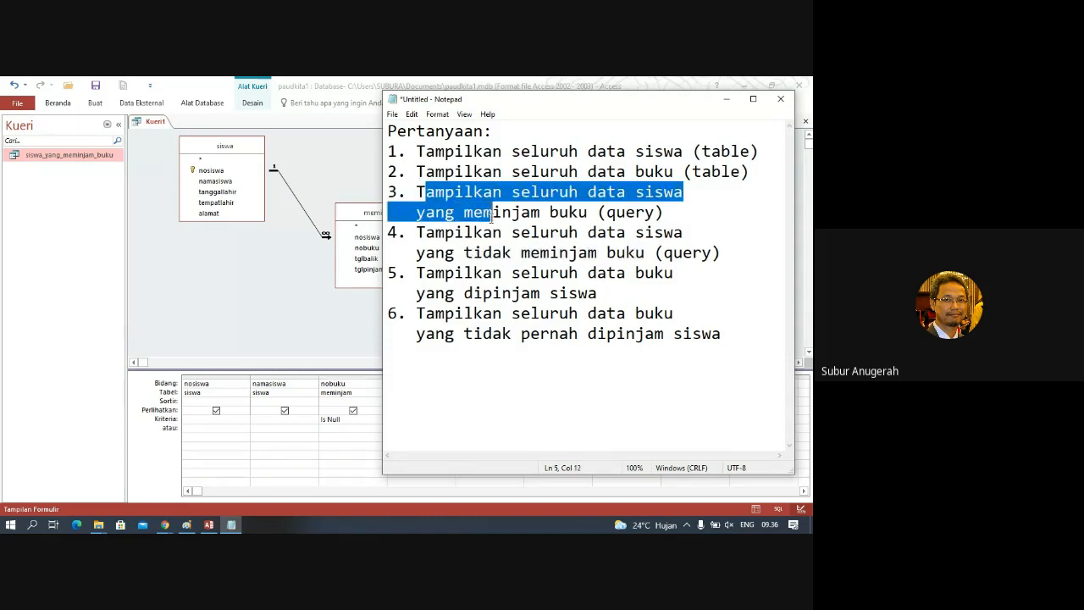
click(539, 334)
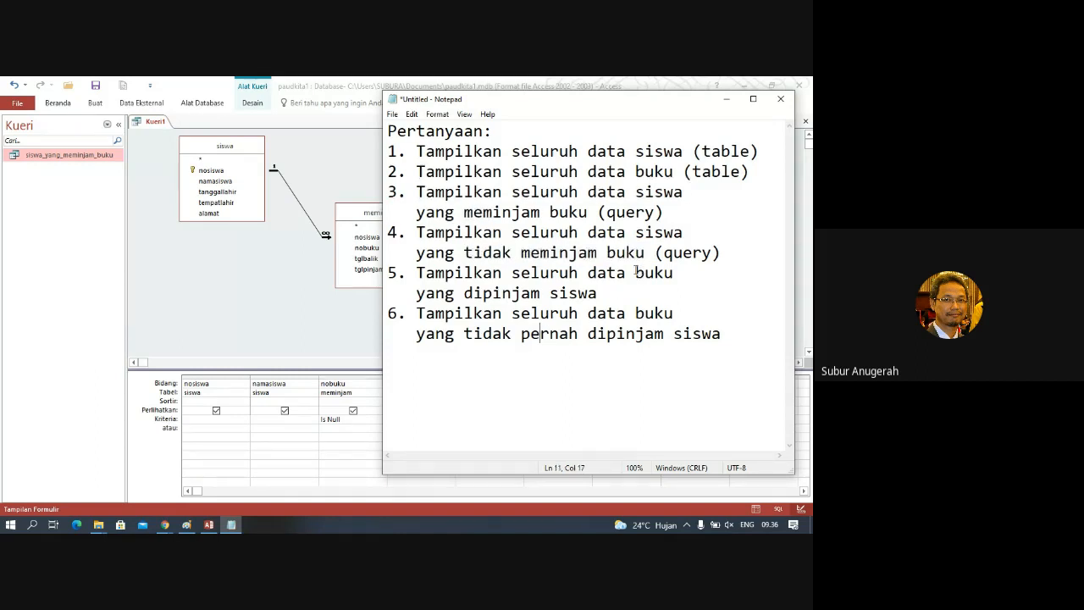
drag(635, 272, 721, 336)
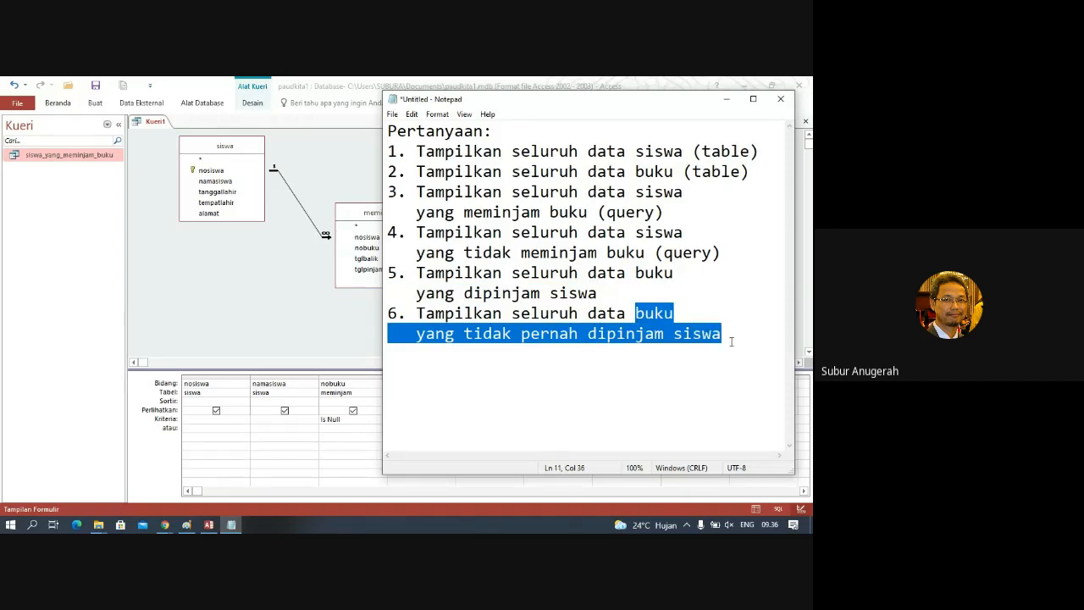
click(621, 313)
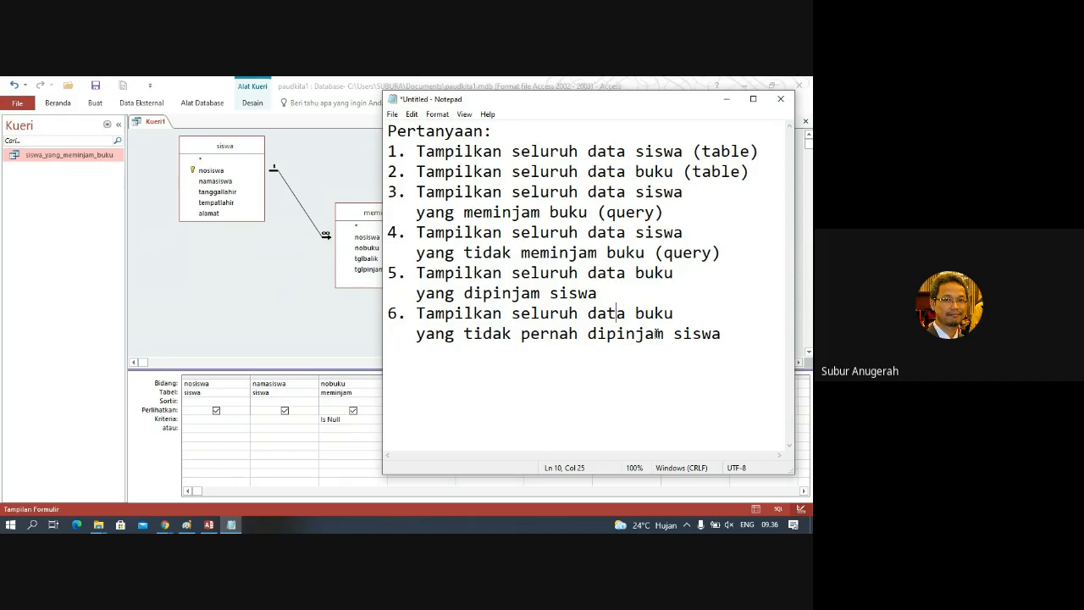
drag(635, 313, 735, 334)
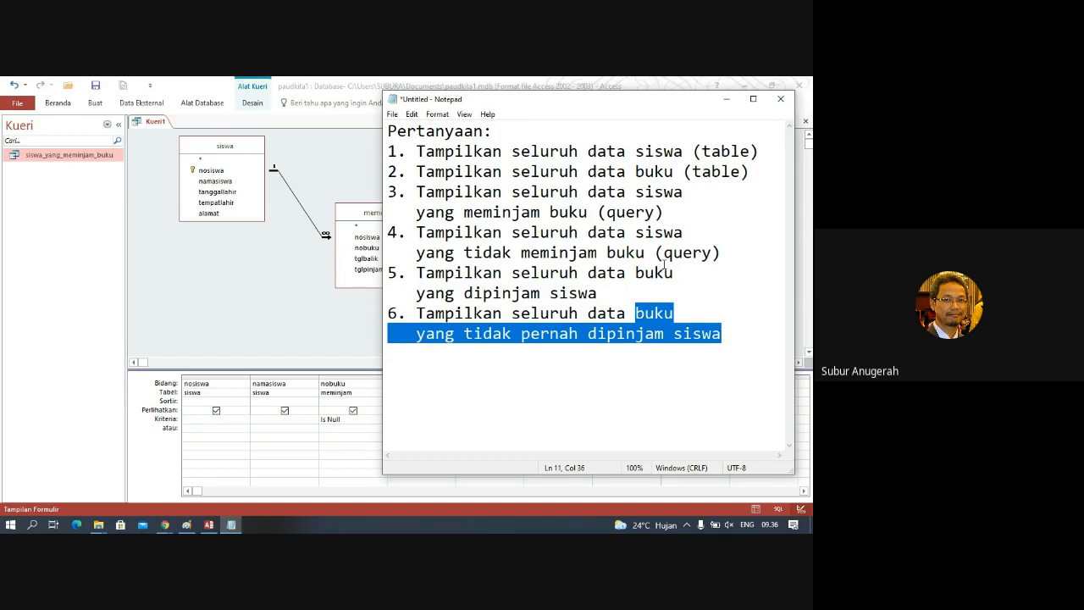
click(577, 298)
click(239, 331)
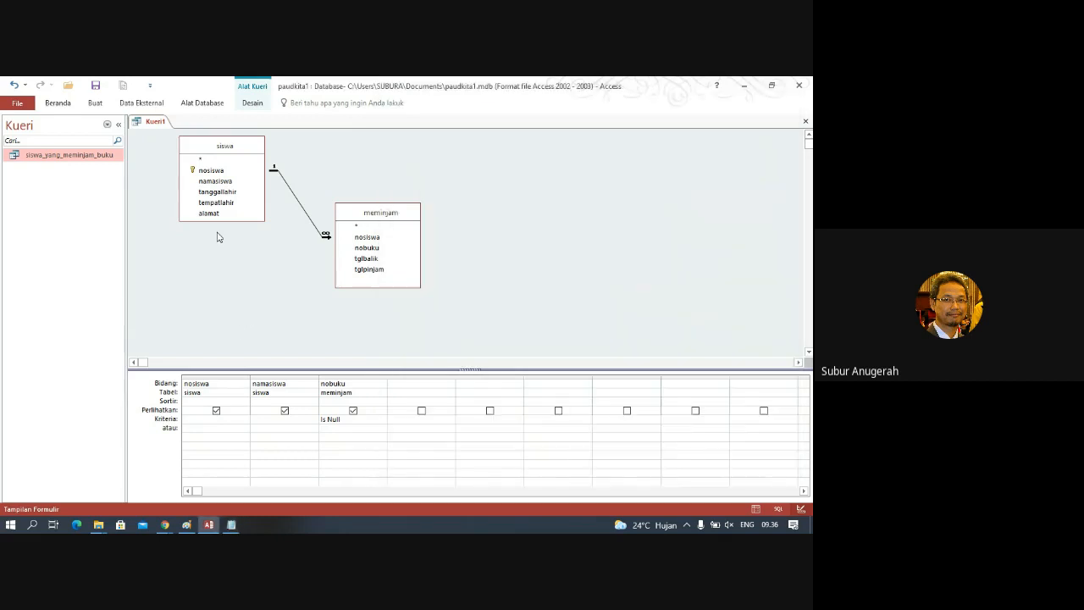
Close the query and save it under the name siswa_yang_tidak_meminjam
click(805, 121)
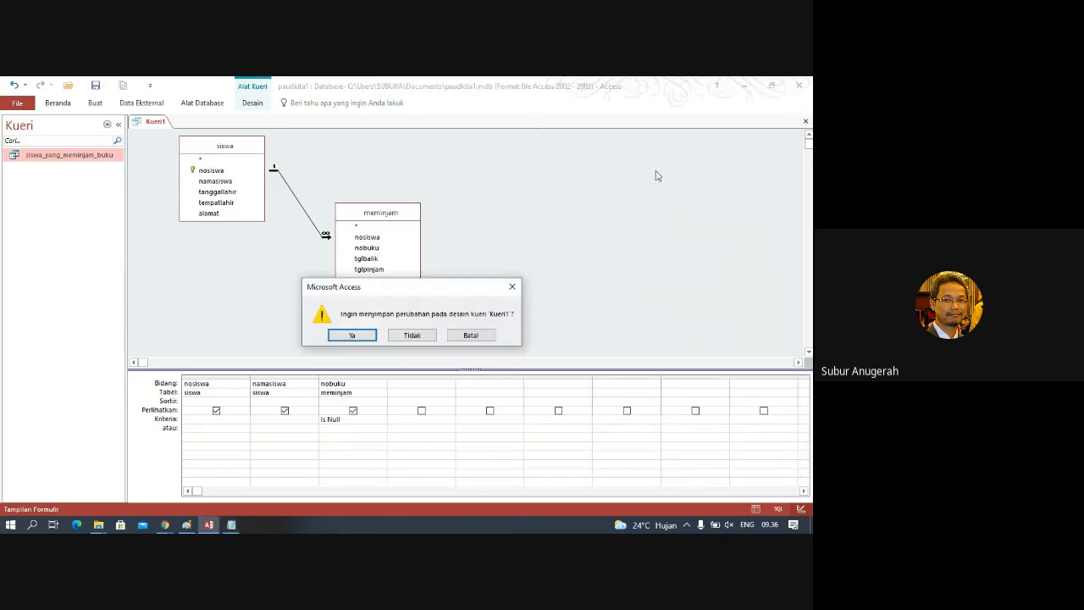
click(363, 336)
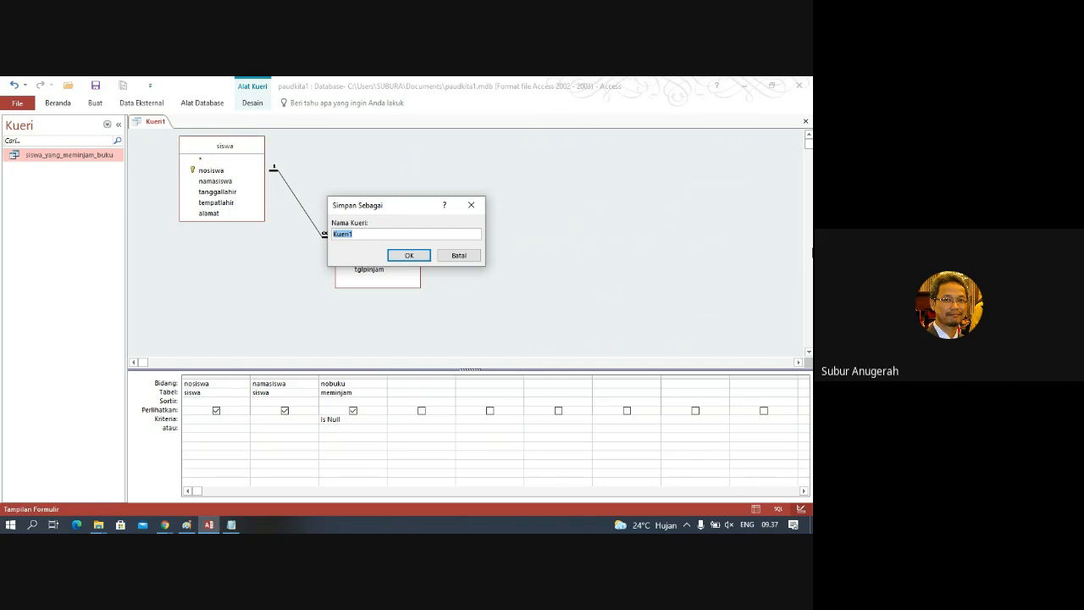
text(siss)
key(BackSpace)
text(wa_yang_tidak_meminjam)
click(411, 259)
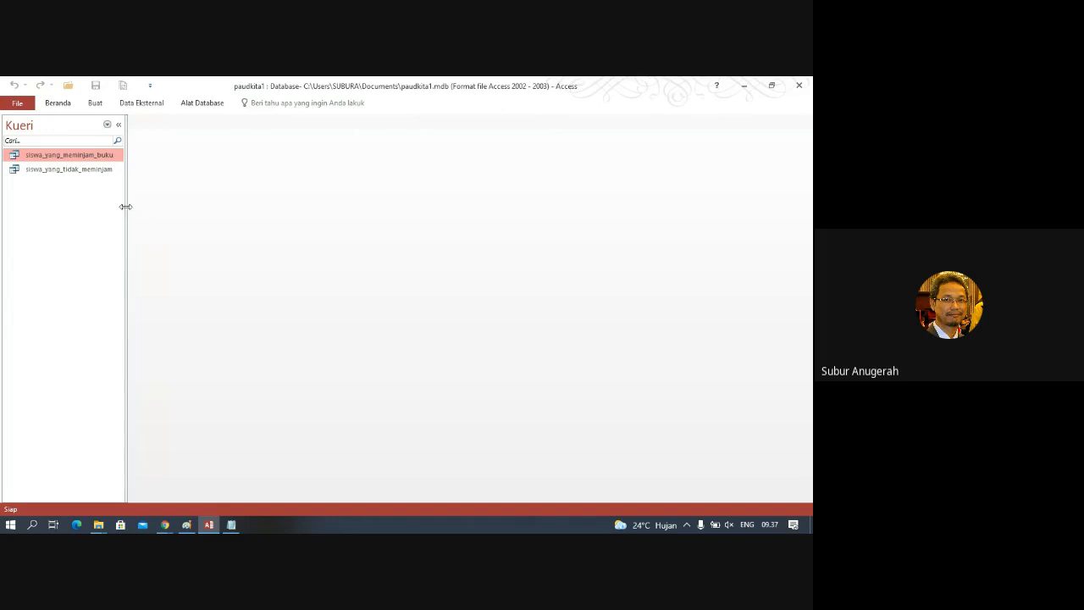
Widen the navigation pane and close the paudkita1 database together with Access
drag(126, 206, 177, 210)
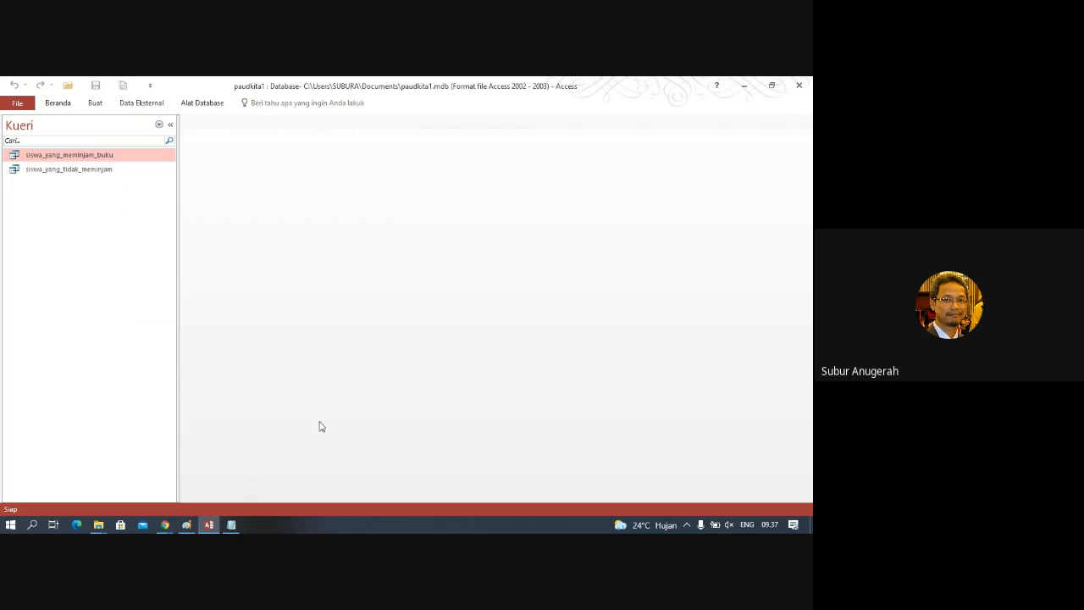
click(798, 79)
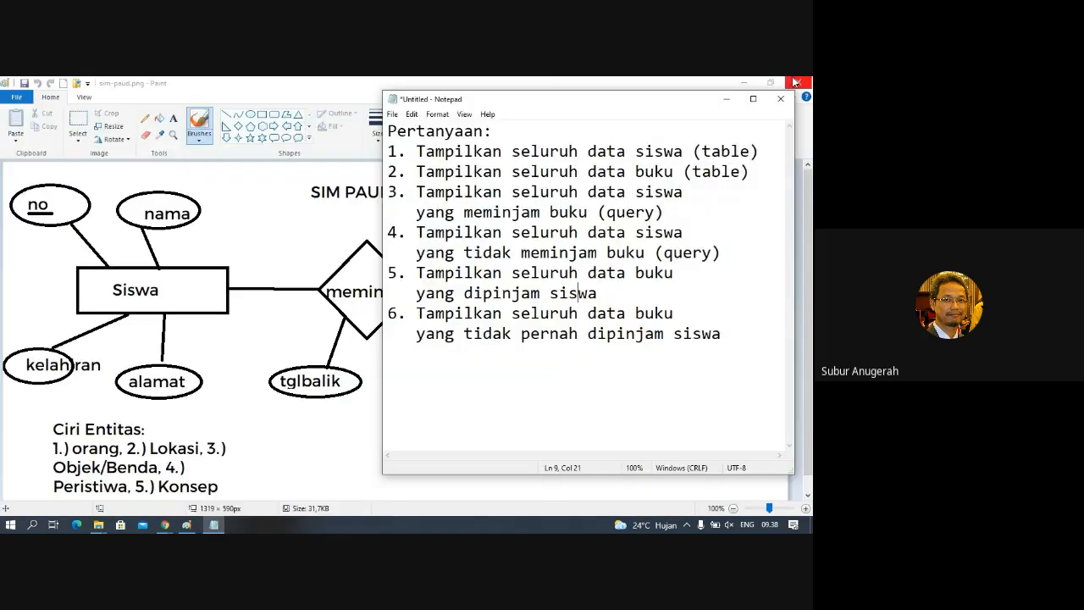